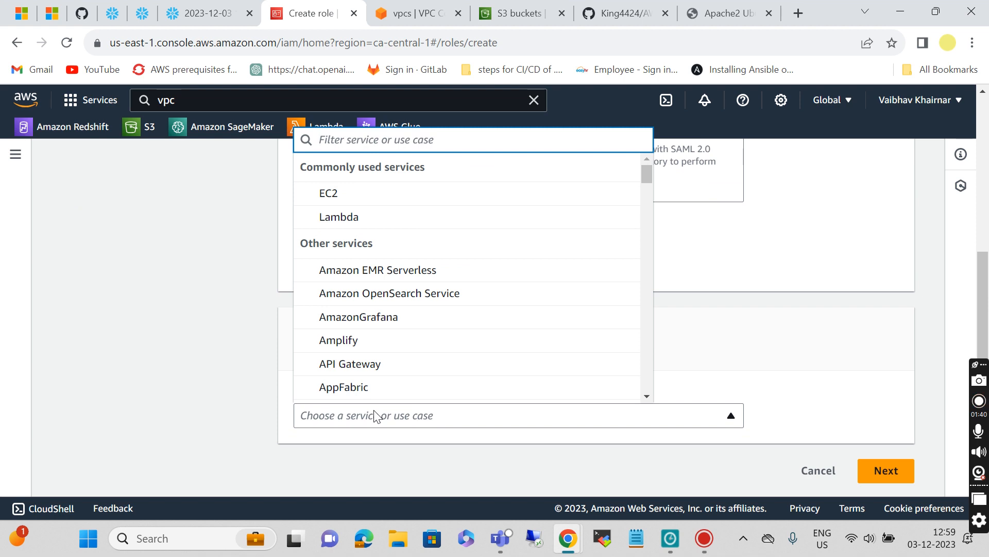
Step: Make S3 the role's trusted service and attach the AmazonS3FullAccess permission policy
text(3)
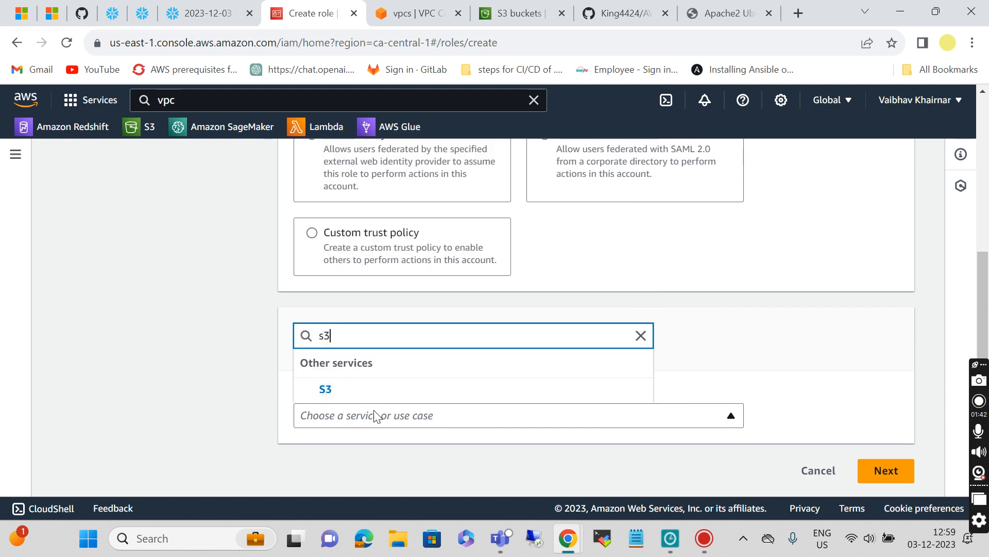
click(326, 391)
scroll(836, 464, down, 2)
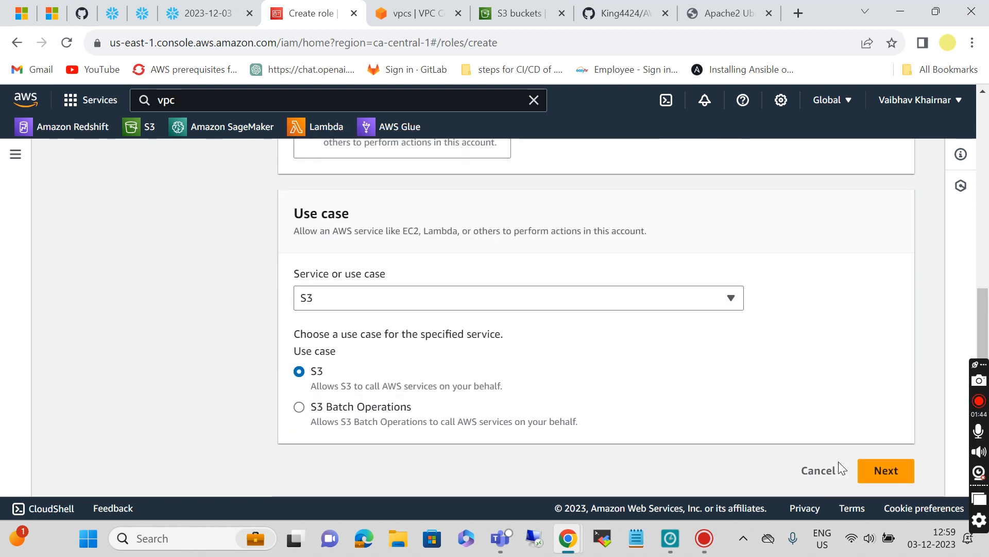
click(887, 471)
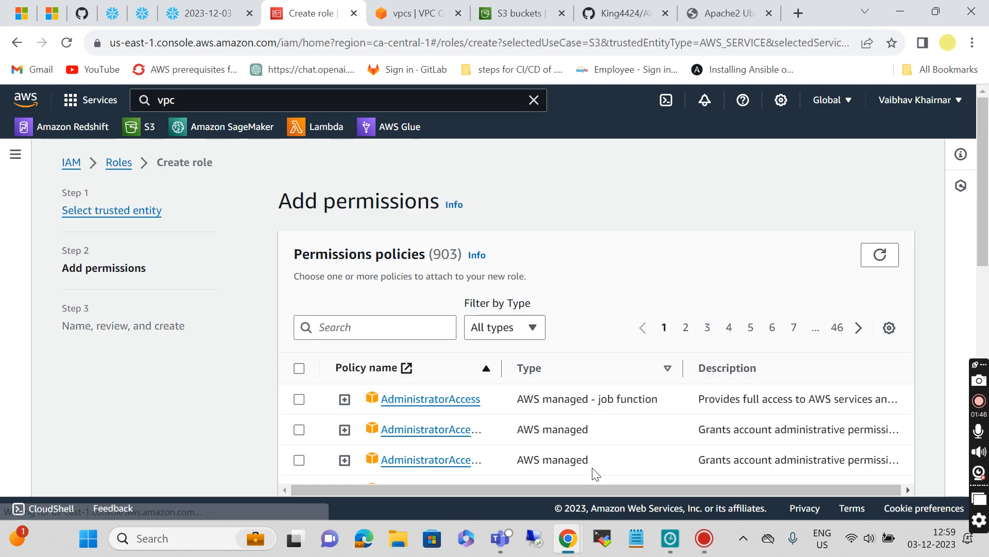
scroll(327, 270, down, 3)
click(341, 231)
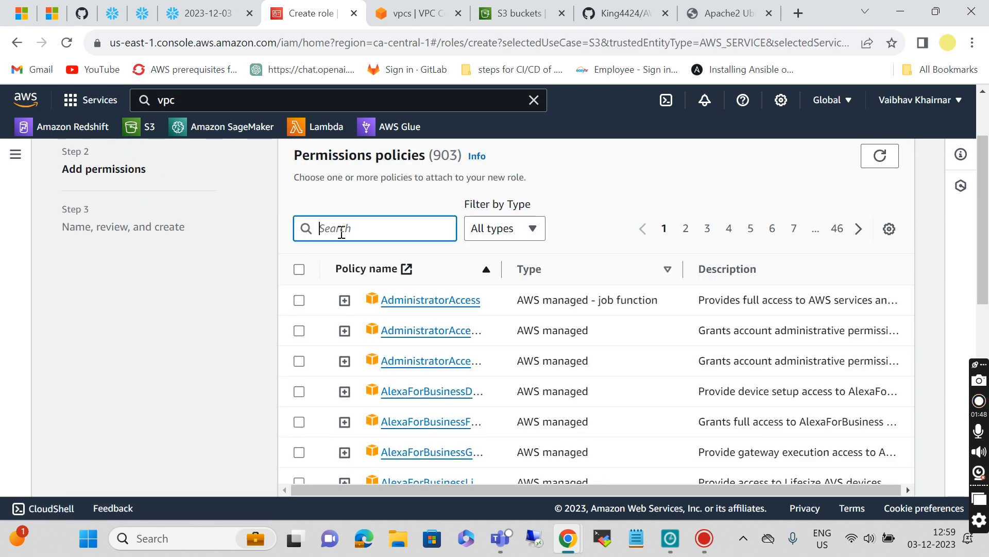
text(s3)
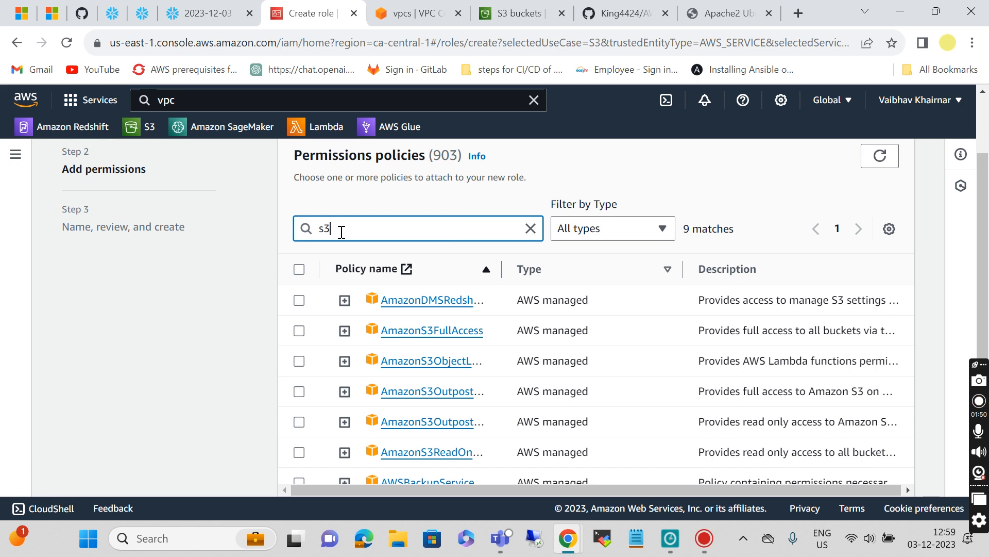
click(300, 331)
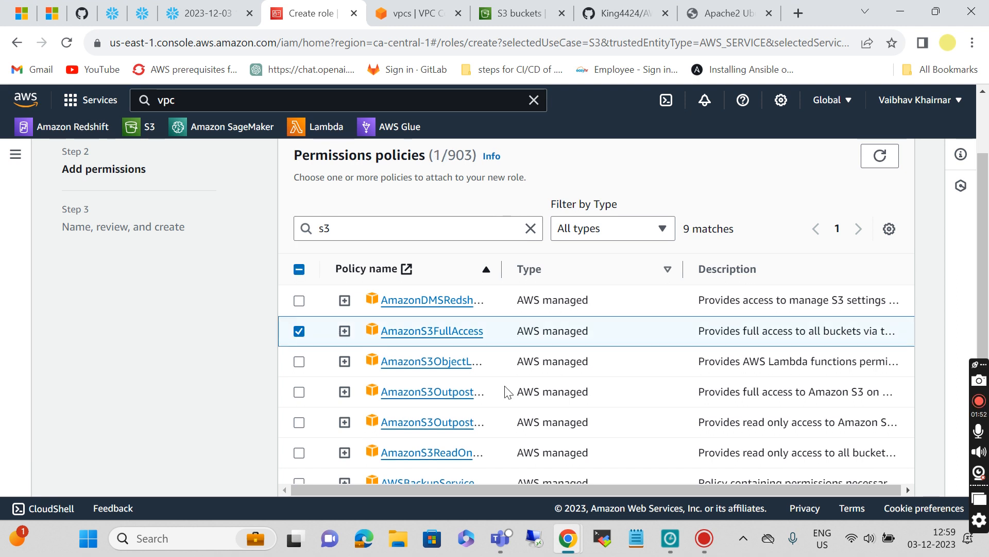
scroll(503, 389, down, 4)
click(886, 470)
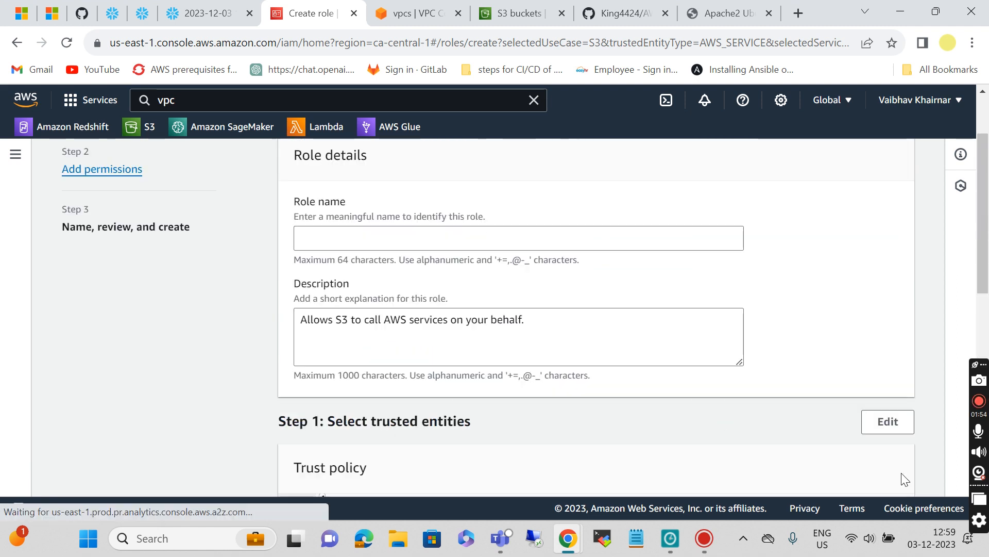
Step: Name the role snowflake_aws, create it, and open its details
click(357, 290)
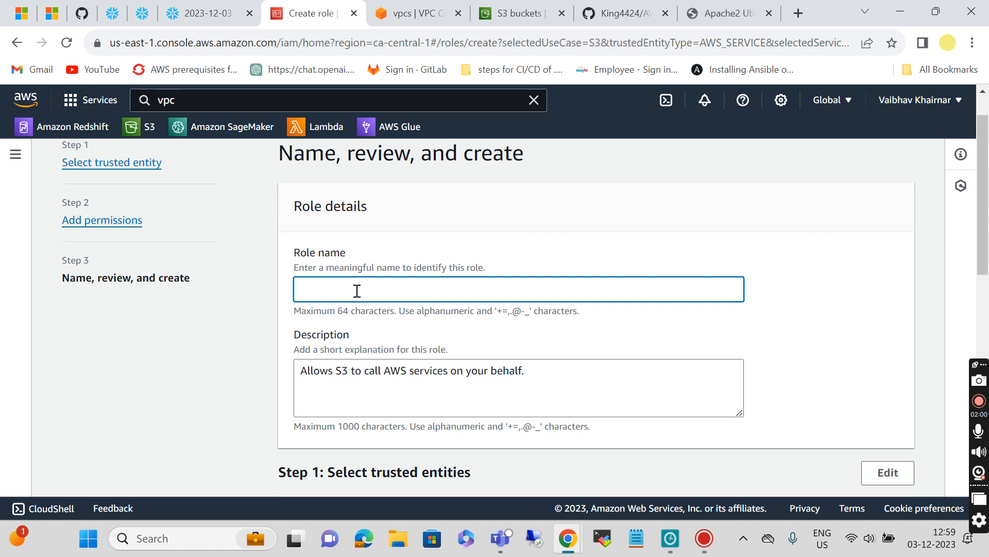
text(snowfk)
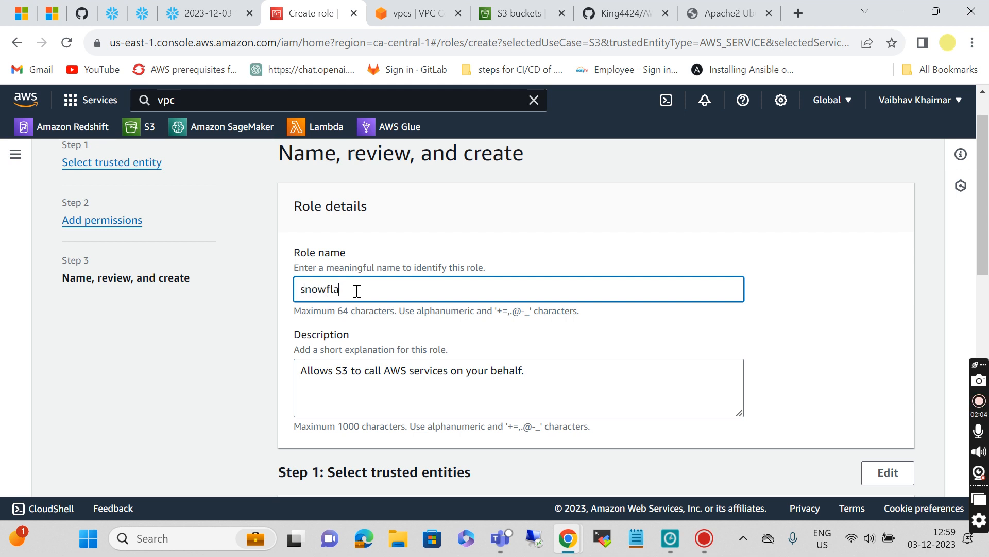
text(ake_aws)
scroll(471, 313, down, 13)
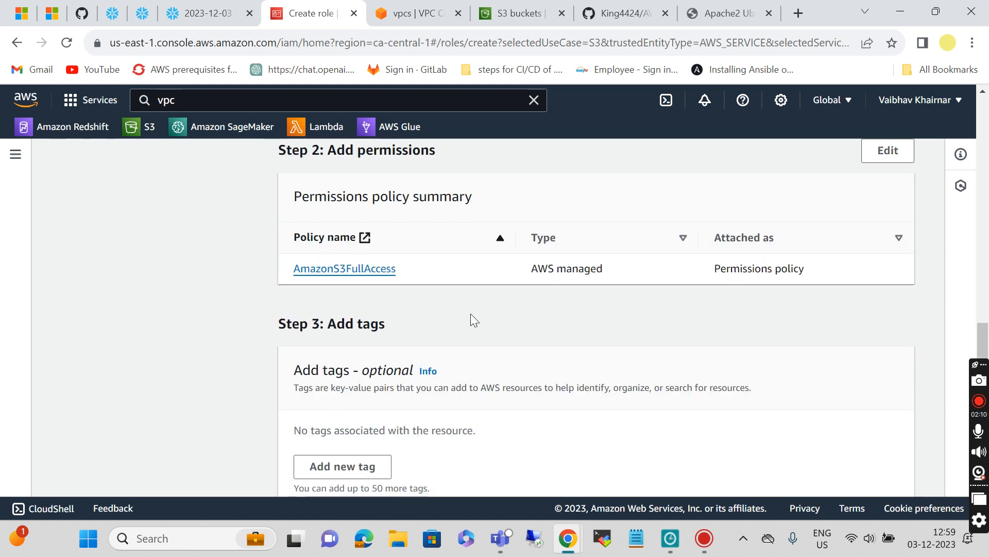
click(883, 475)
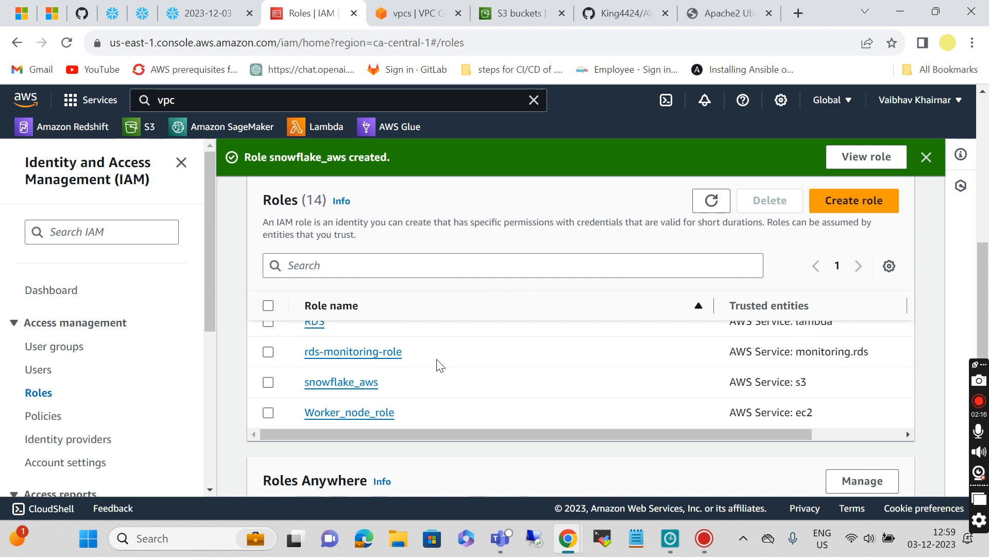
click(319, 384)
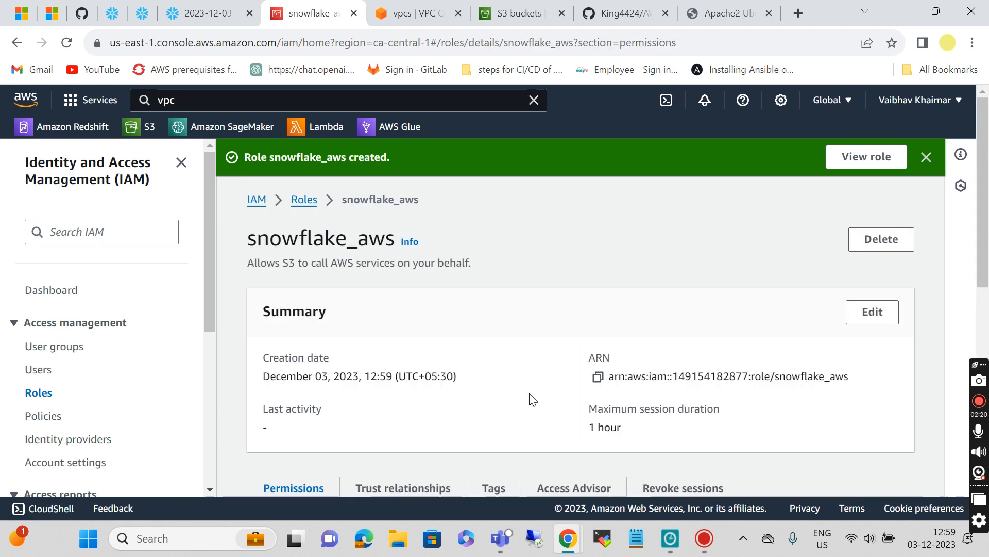
Step: Start a new S3 bucket named vpc-snowflake-log
click(505, 13)
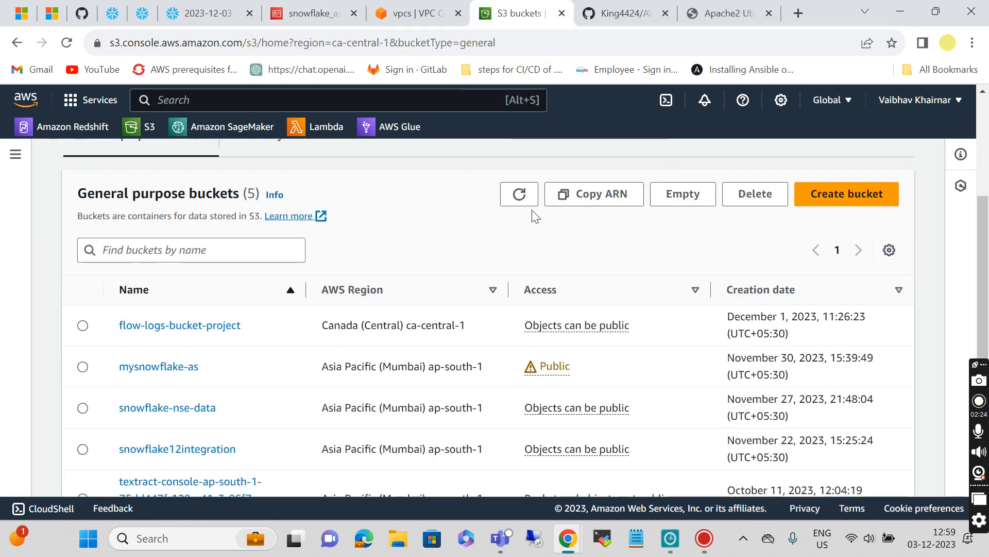
click(830, 198)
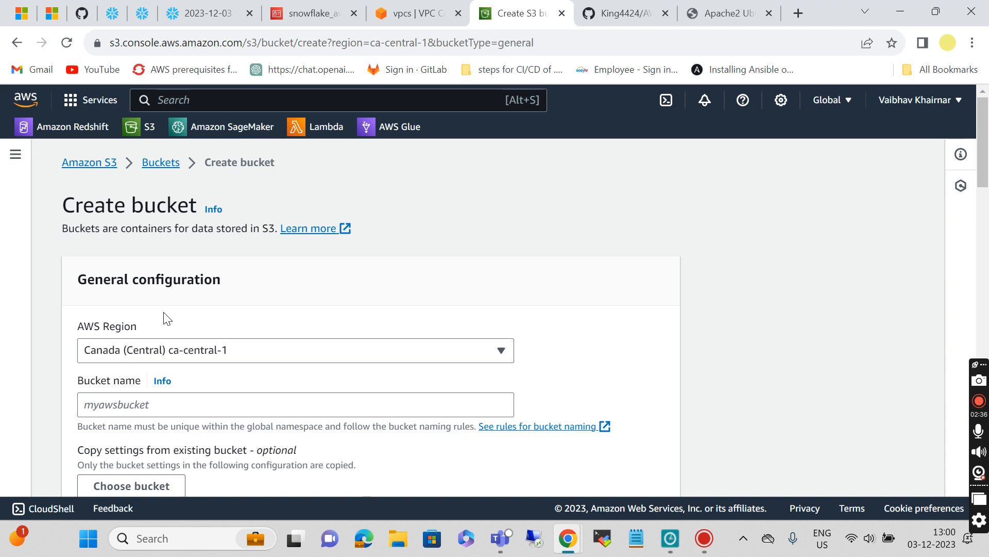
scroll(141, 427, down, 1)
click(153, 334)
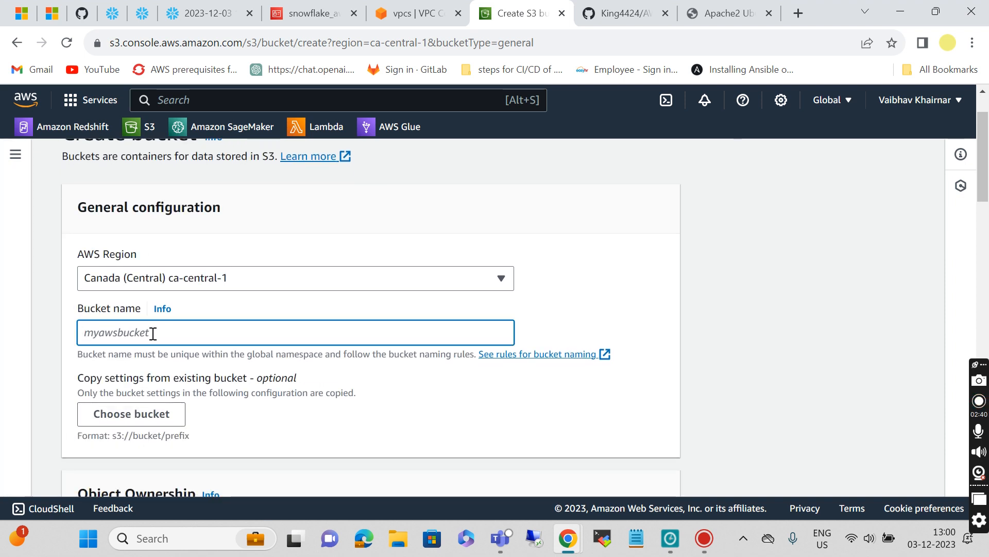
text(vpc-)
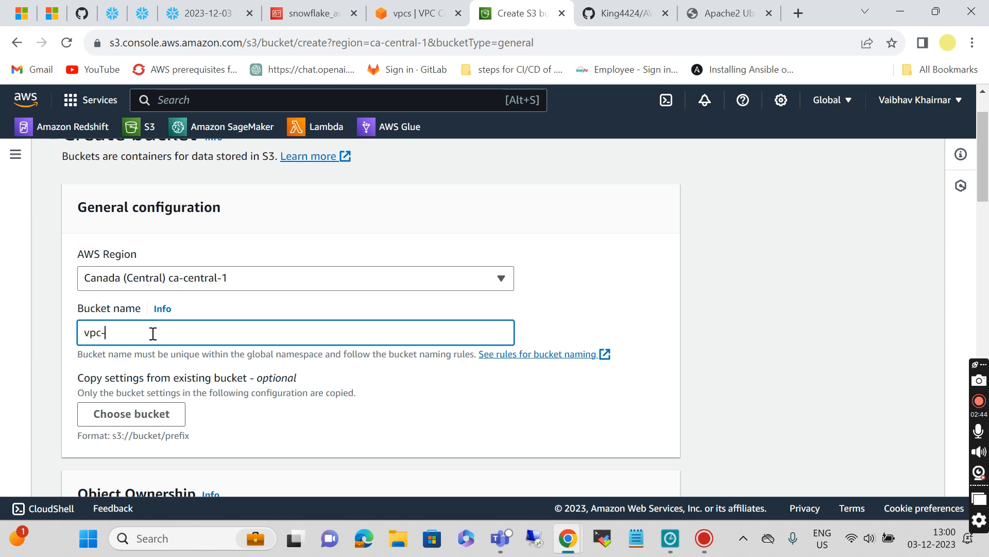
text(snowflake-log)
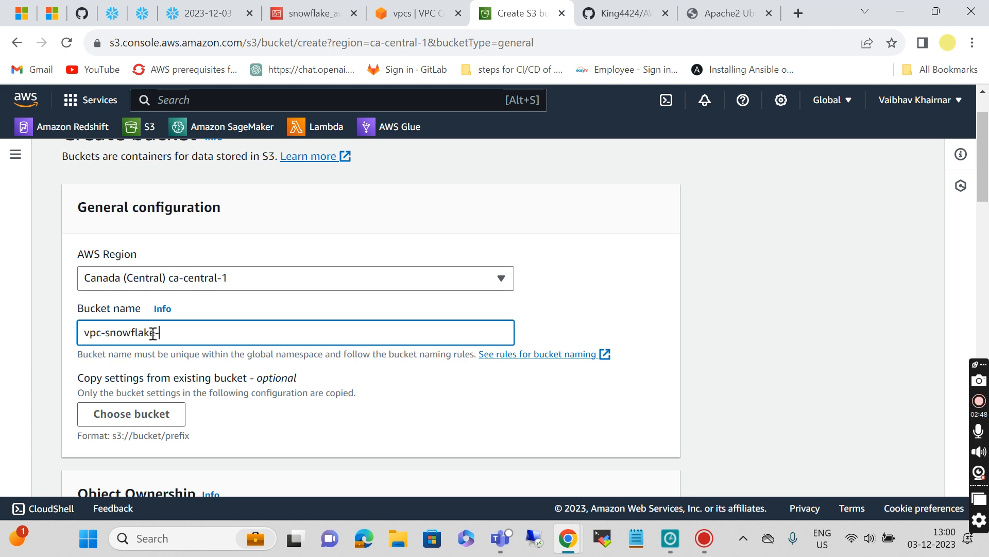
click(371, 411)
Step: Unblock all public access, acknowledge the warning, create the bucket and open it
scroll(371, 410, down, 7)
scroll(371, 410, down, 4)
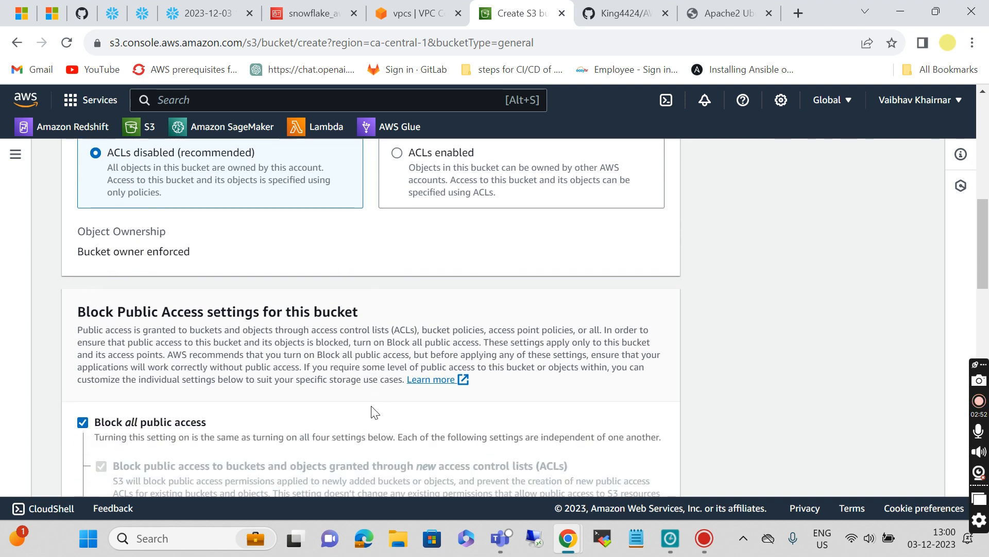
click(83, 268)
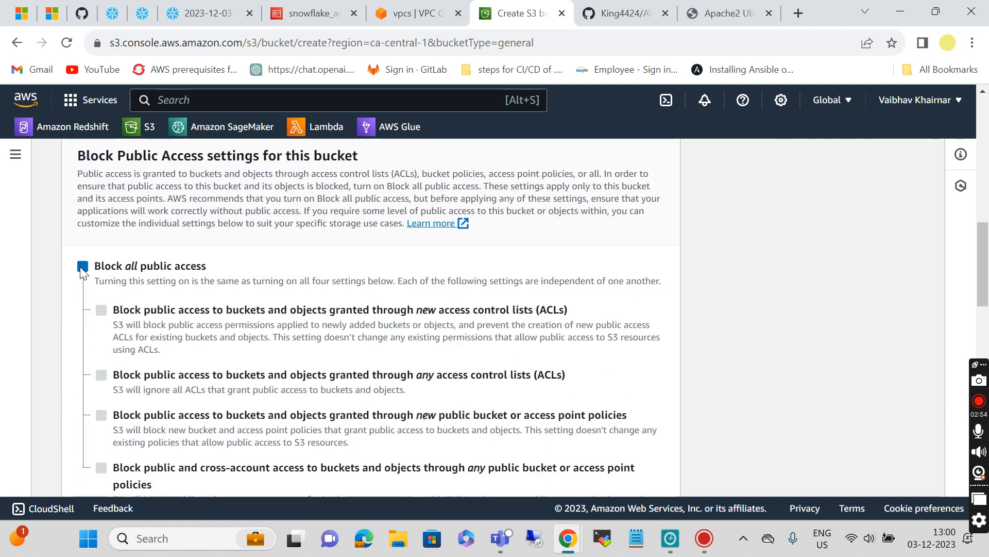
scroll(210, 311, down, 6)
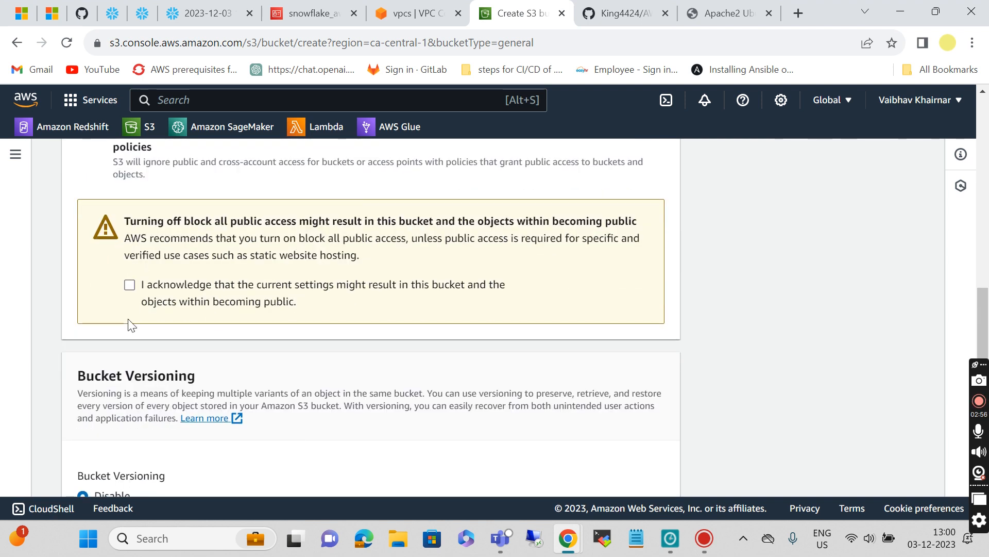
click(129, 286)
scroll(383, 394, down, 13)
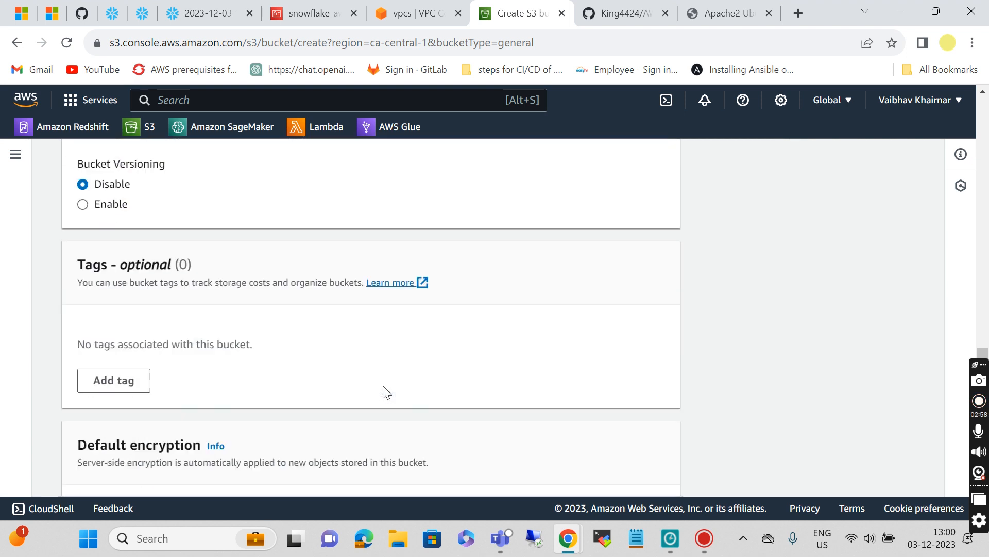
click(654, 477)
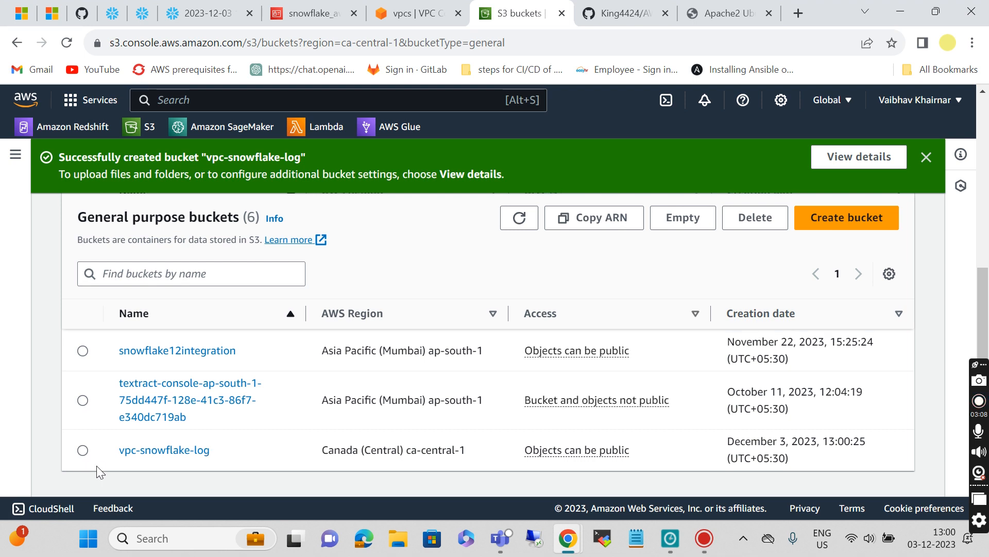
click(159, 452)
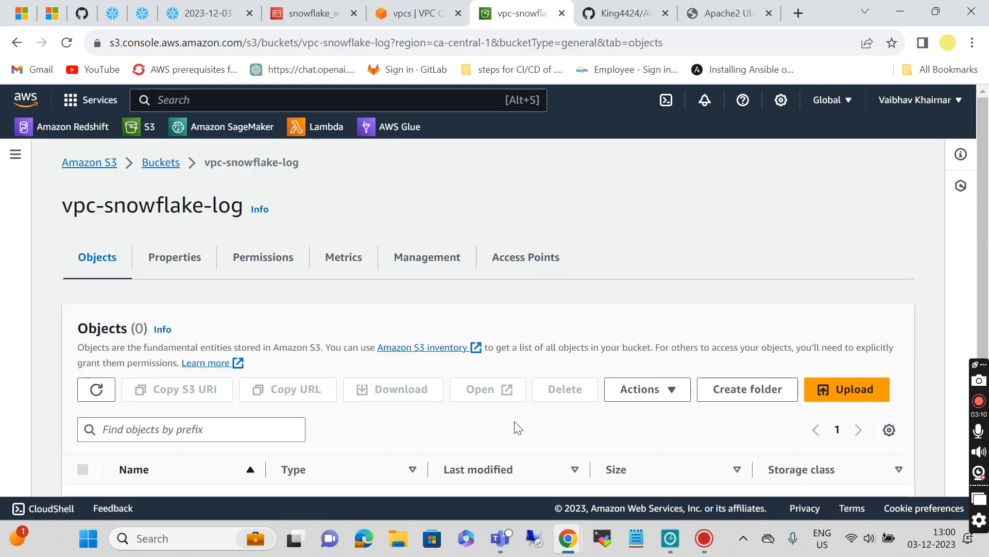
Step: Open project-vpc's Flow logs tab in the VPC console and begin a new flow log
scroll(517, 427, down, 1)
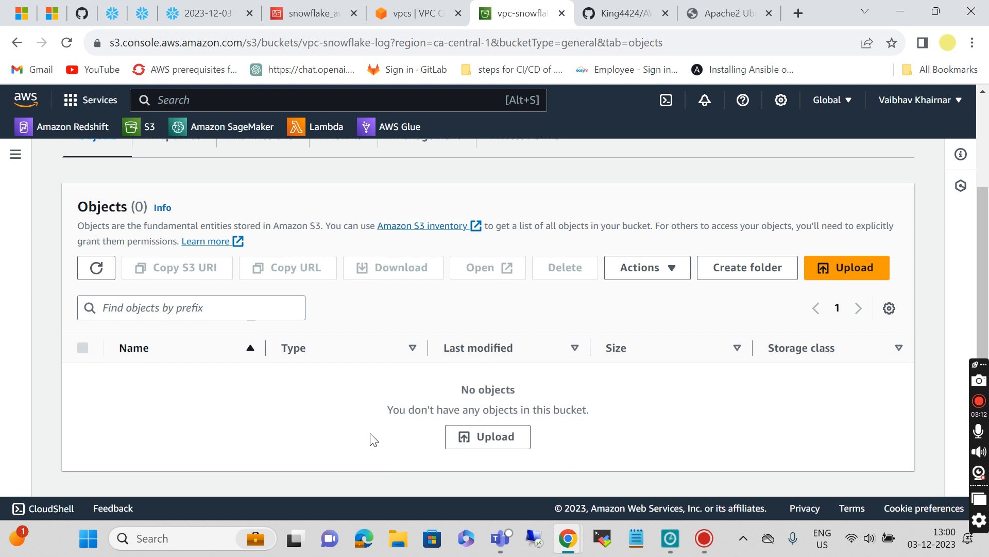
click(416, 14)
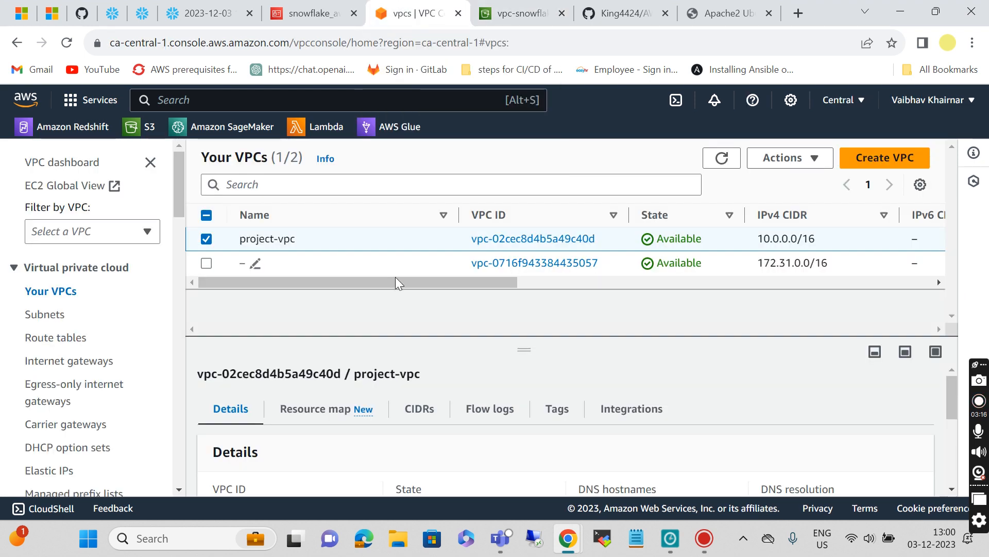
click(722, 158)
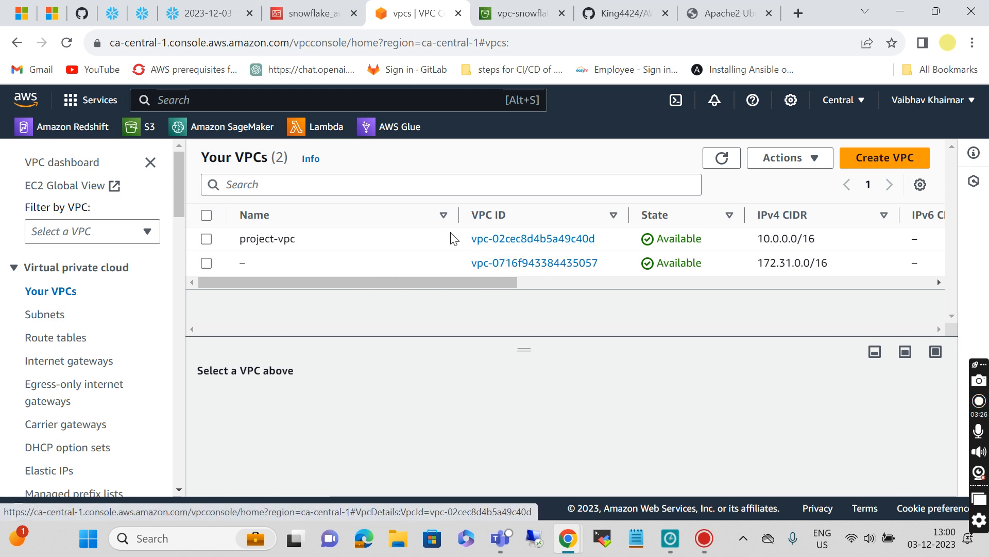
click(482, 241)
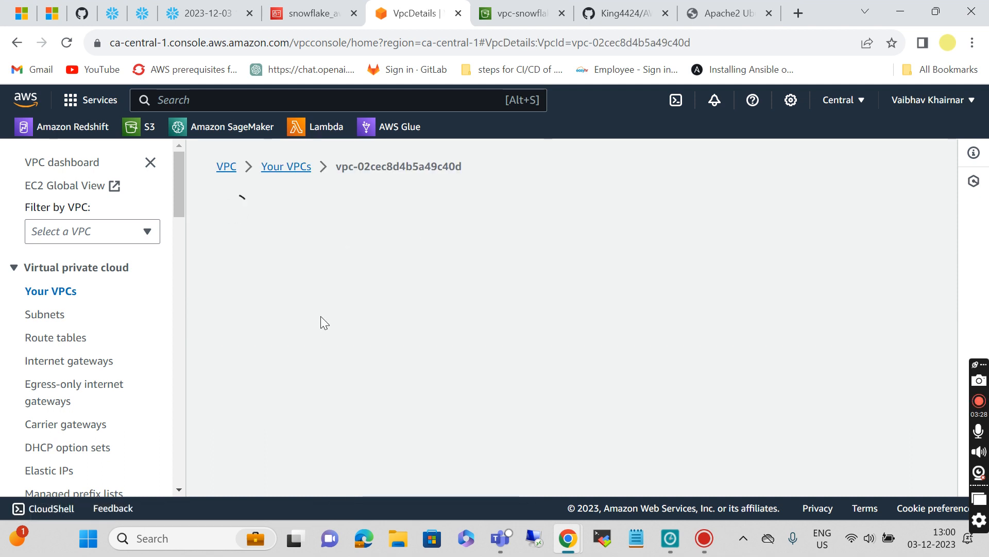
scroll(524, 388, down, 5)
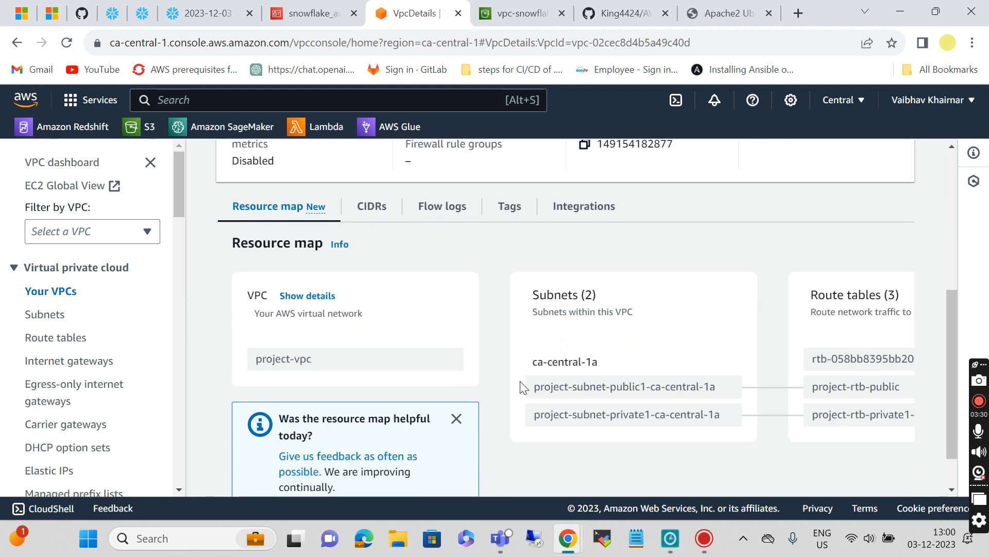
click(454, 211)
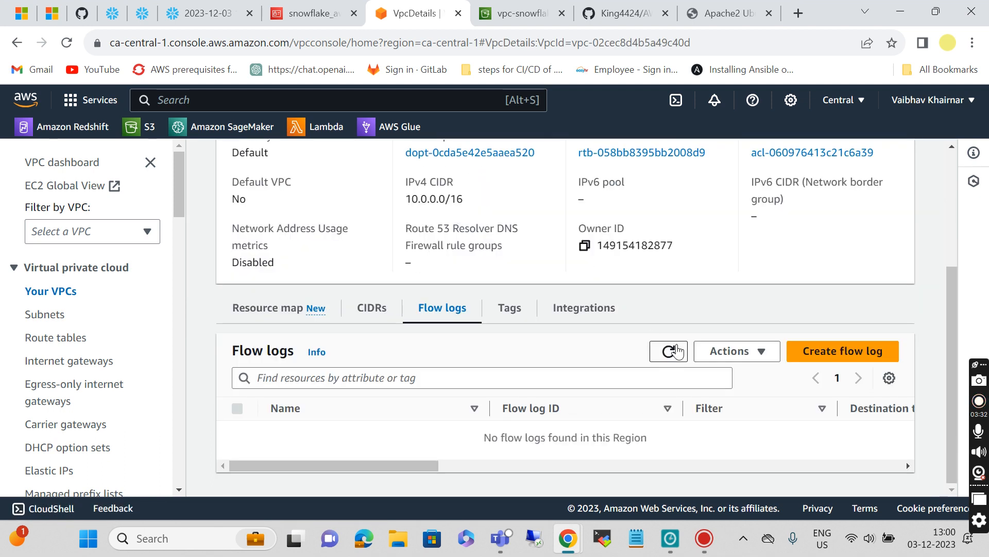
click(829, 355)
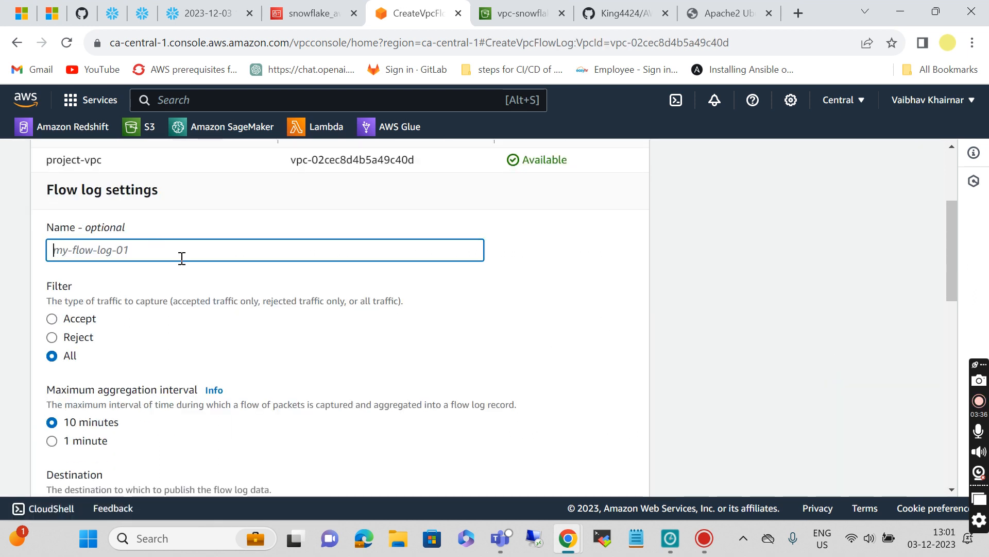
Step: Give the flow log a 1-minute maximum aggregation interval and an Amazon S3 bucket destination
text(vpc-flow-log)
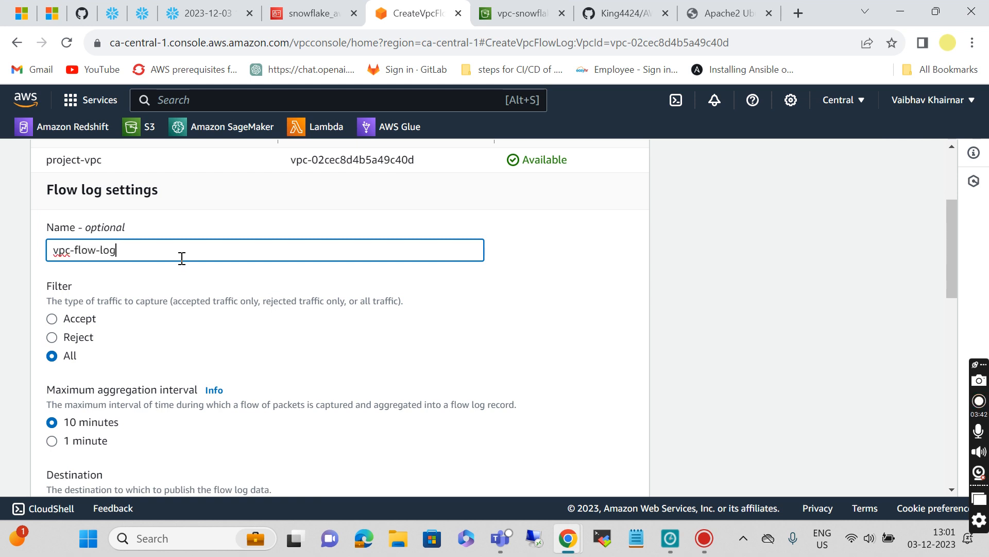
scroll(168, 380, down, 4)
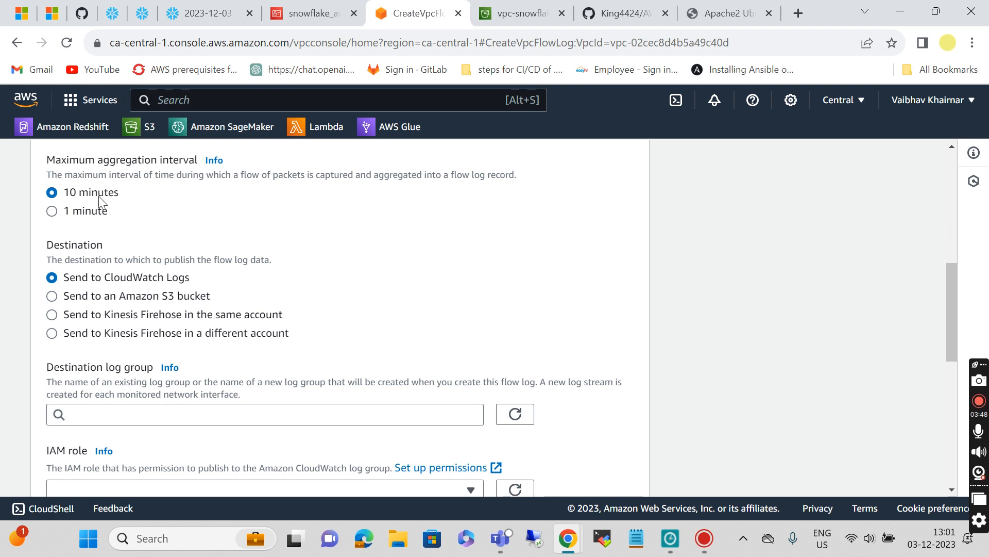
click(52, 216)
scroll(268, 278, down, 3)
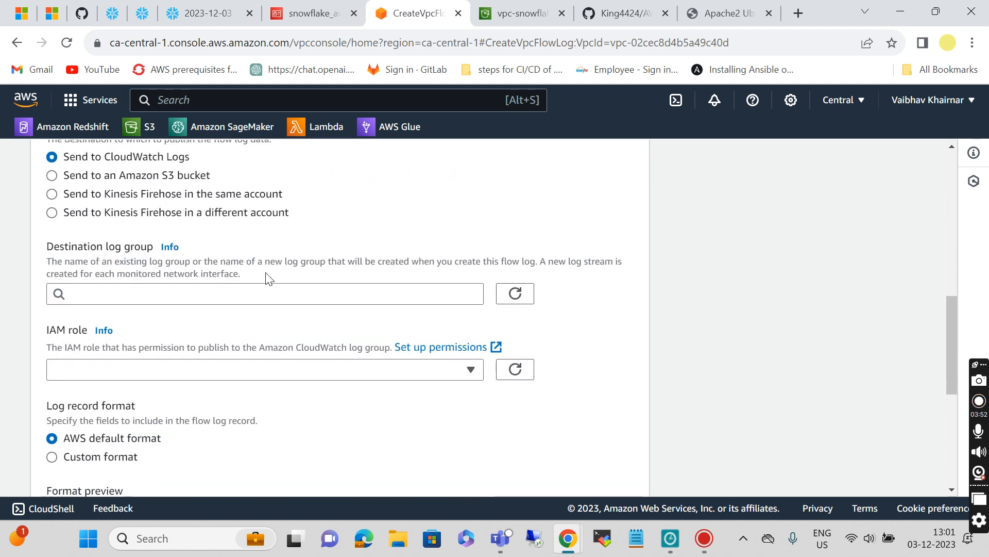
scroll(268, 280, up, 2)
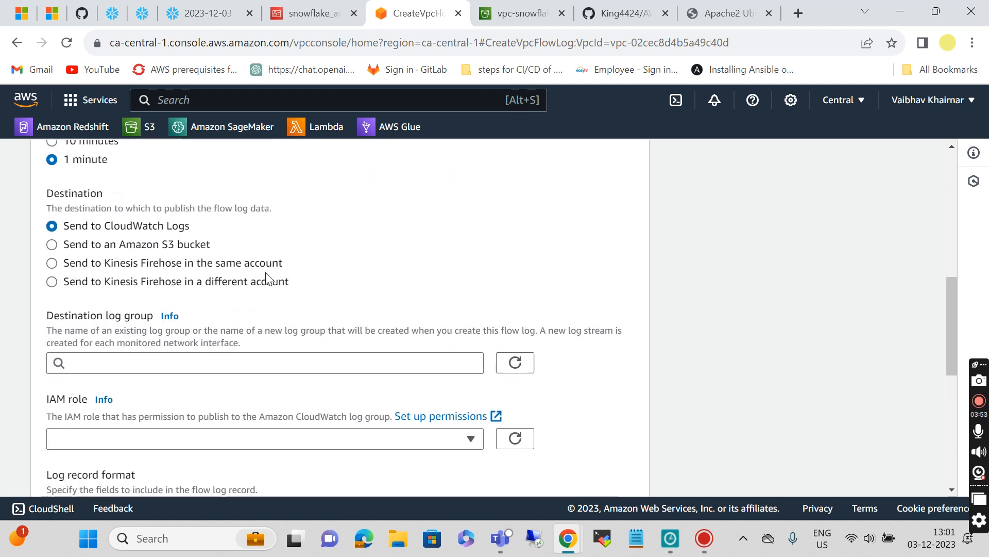
click(52, 245)
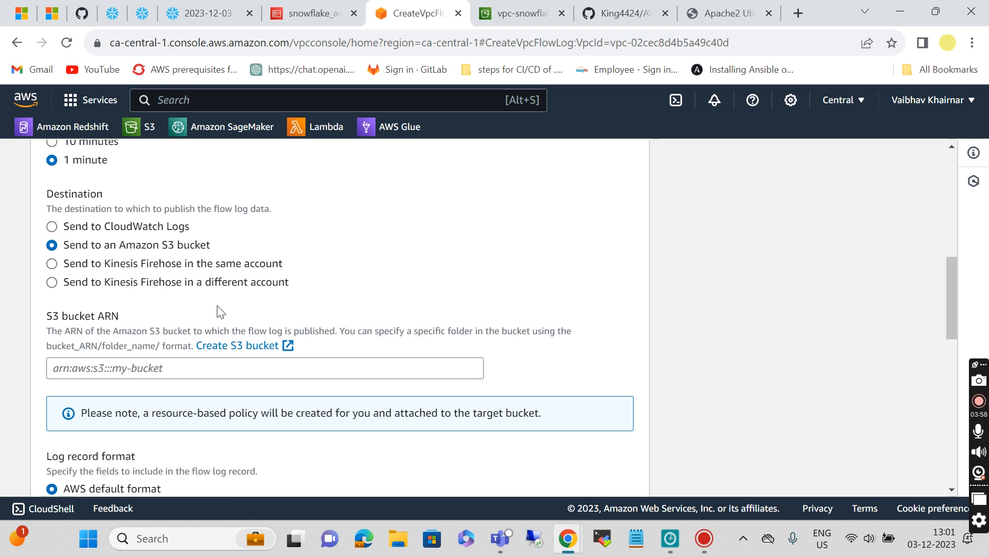
scroll(217, 311, down, 1)
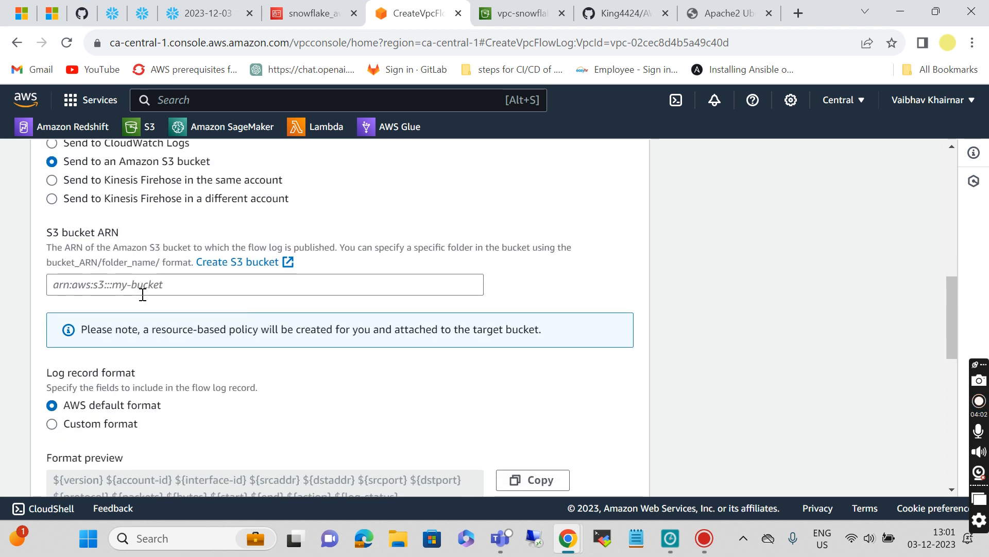
Step: Copy the vpc-snowflake-log bucket's ARN from the S3 bucket list
click(508, 15)
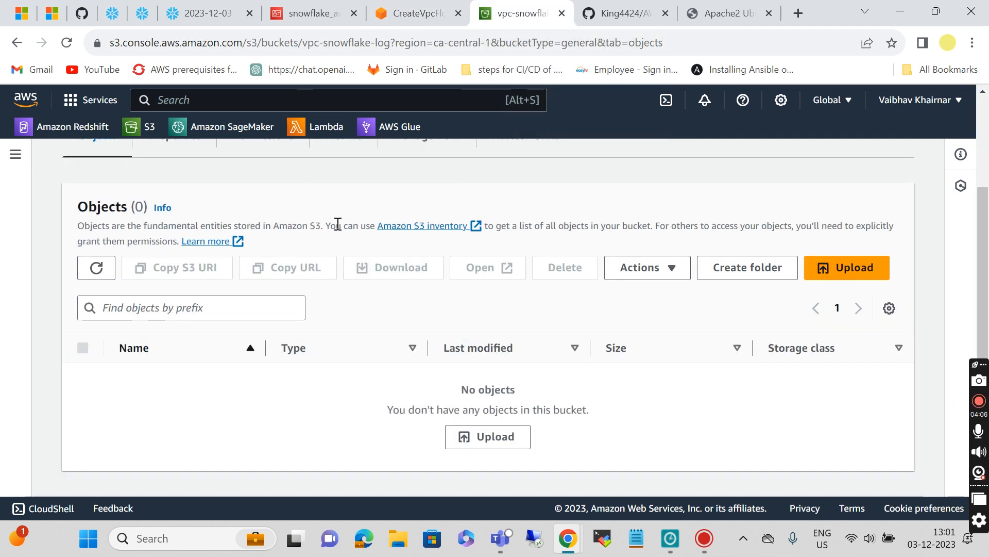
scroll(140, 232, up, 3)
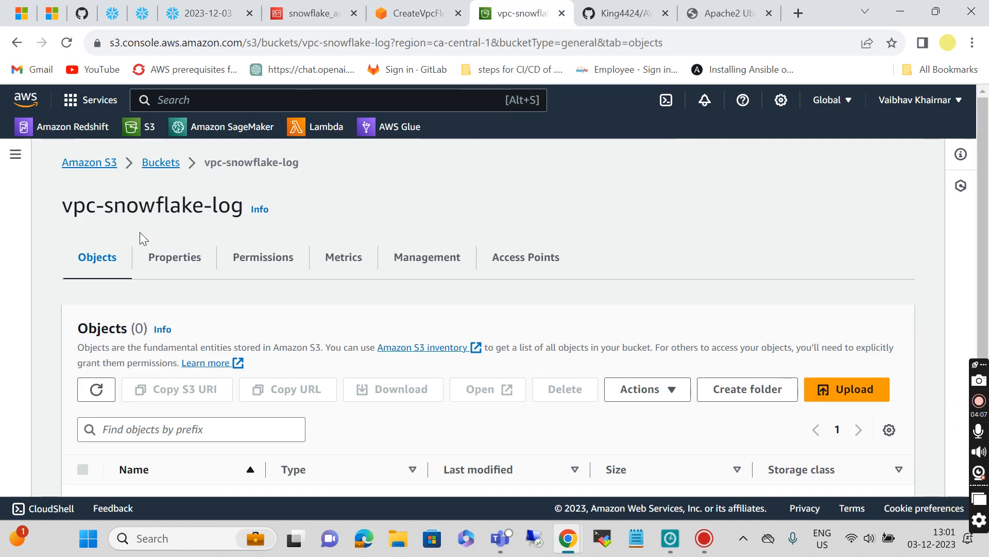
click(146, 165)
scroll(223, 325, down, 3)
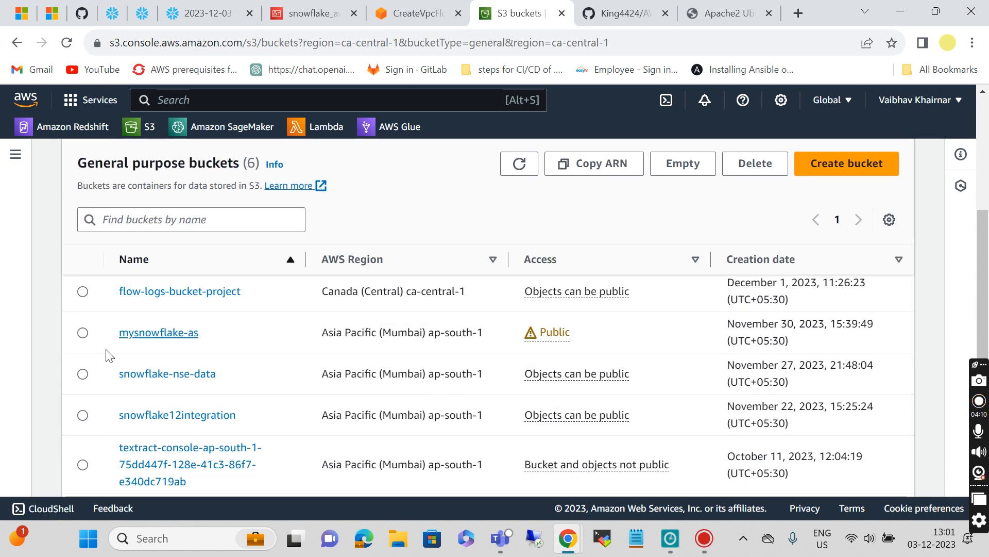
scroll(129, 392, down, 1)
scroll(145, 436, down, 1)
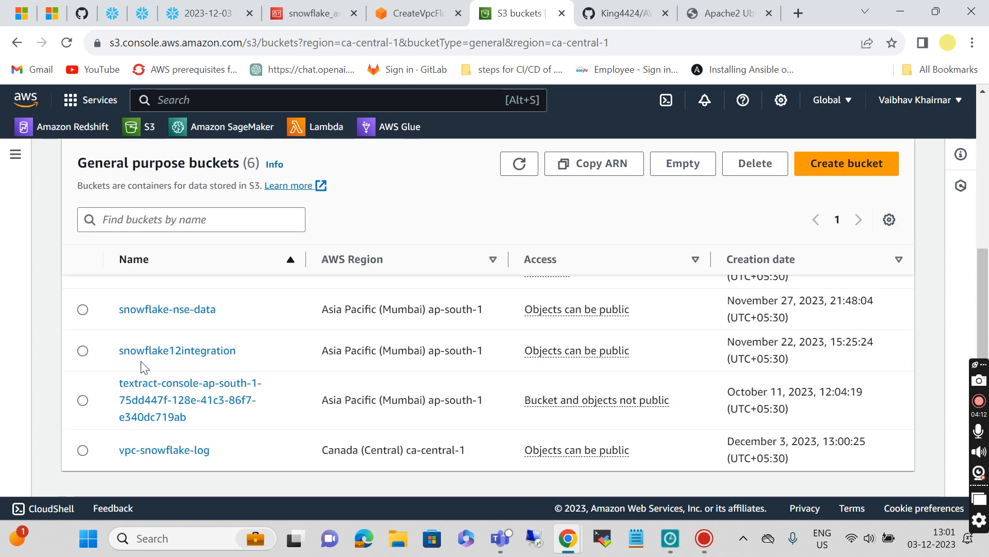
click(83, 450)
click(585, 170)
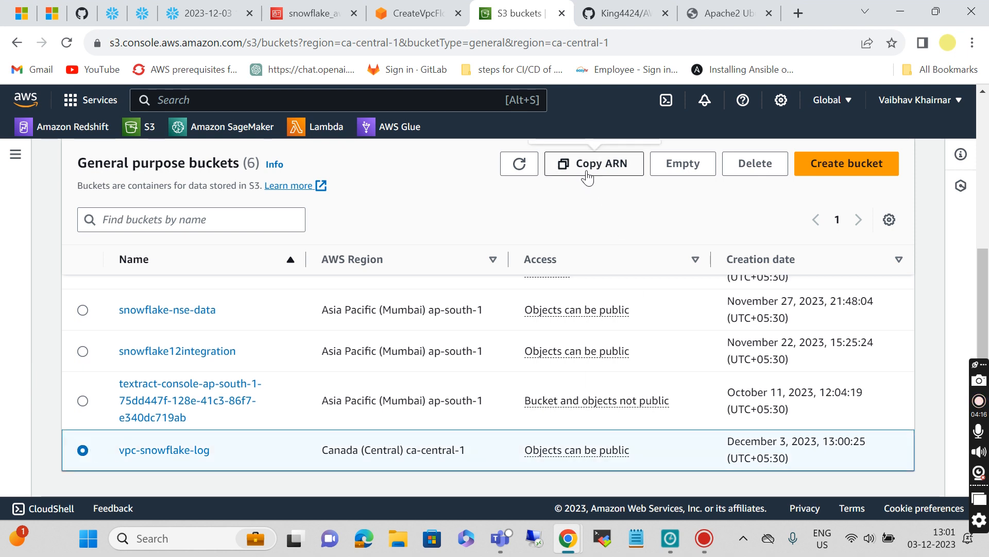
Step: Paste the bucket ARN as destination, choose Parquet log format, and create the flow log
click(360, 12)
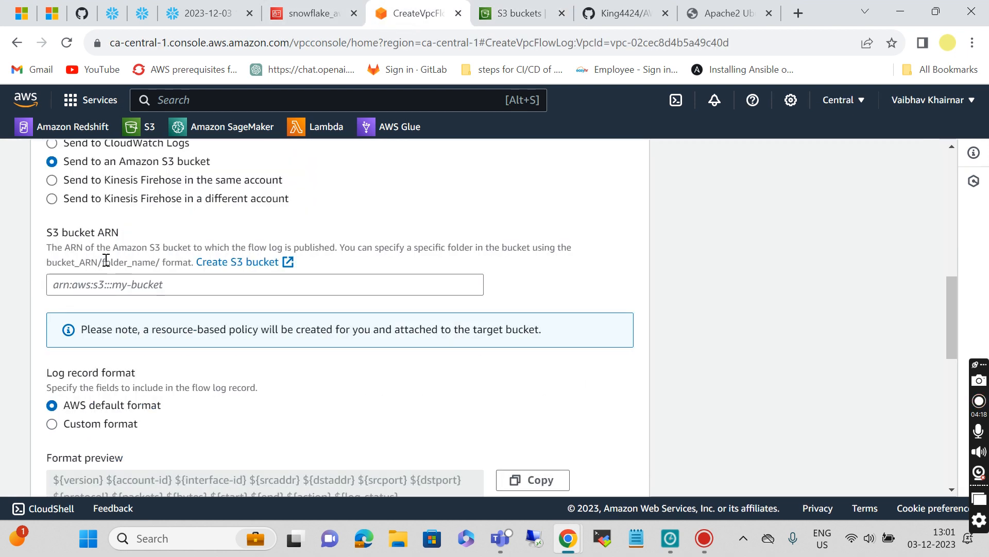
click(113, 283)
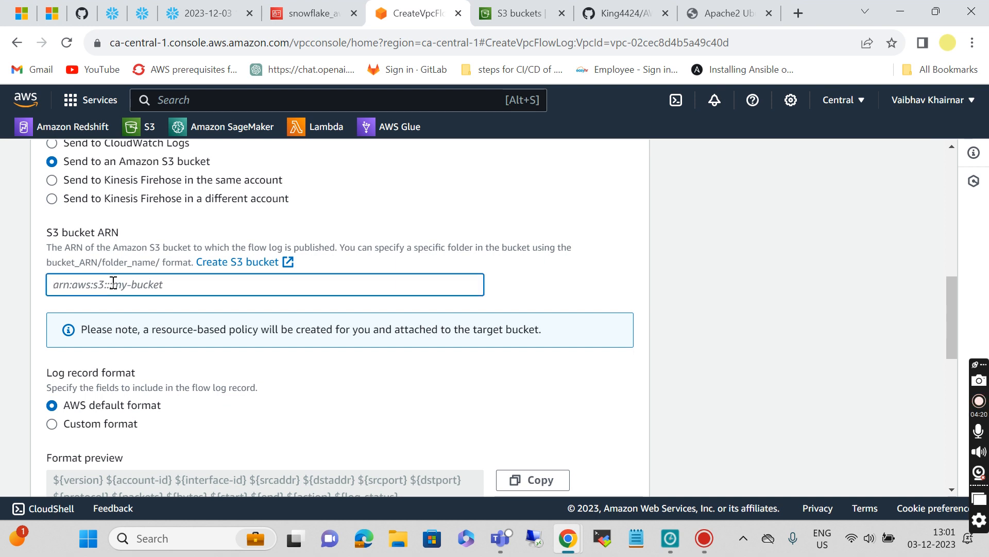
key(ctrl+v)
scroll(267, 374, down, 4)
scroll(266, 368, down, 3)
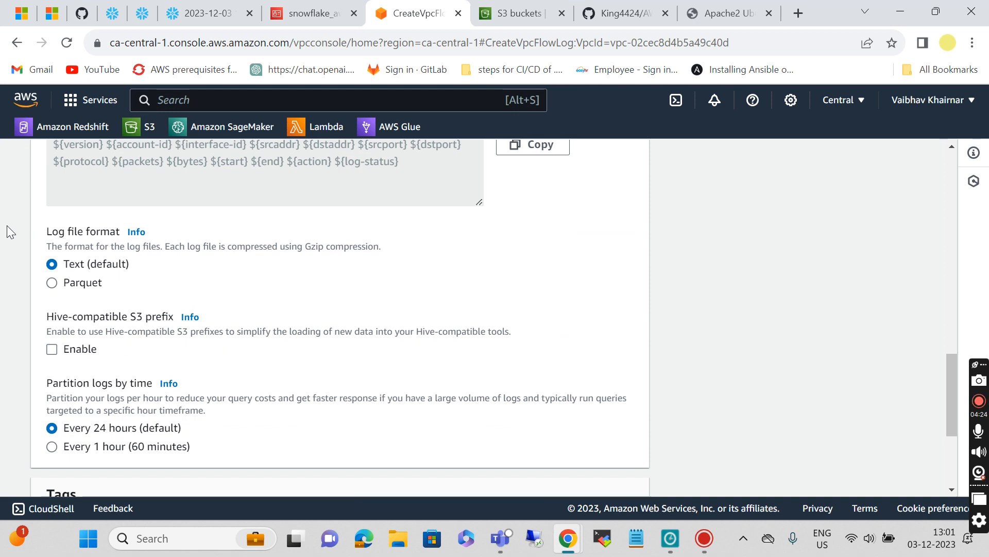
click(51, 283)
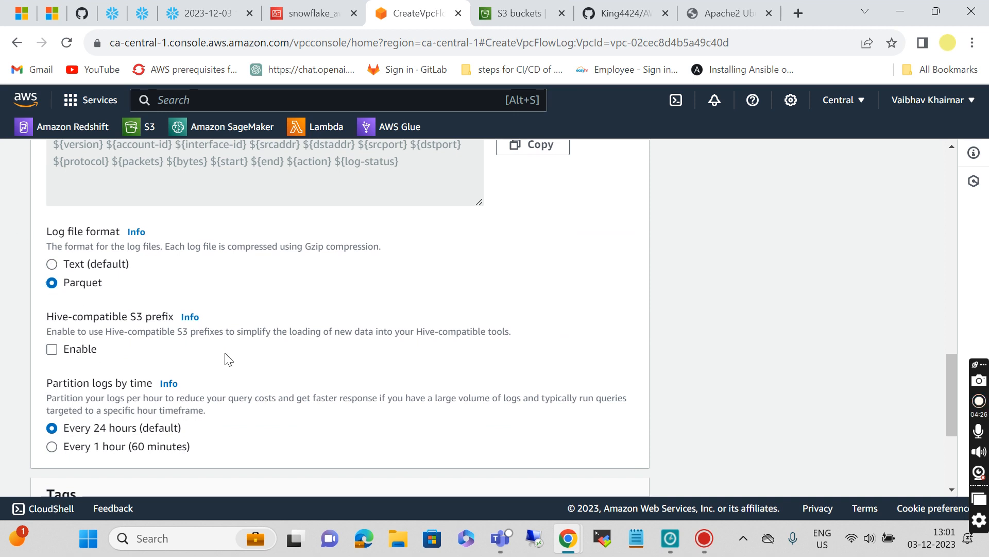
scroll(268, 378, down, 4)
click(574, 468)
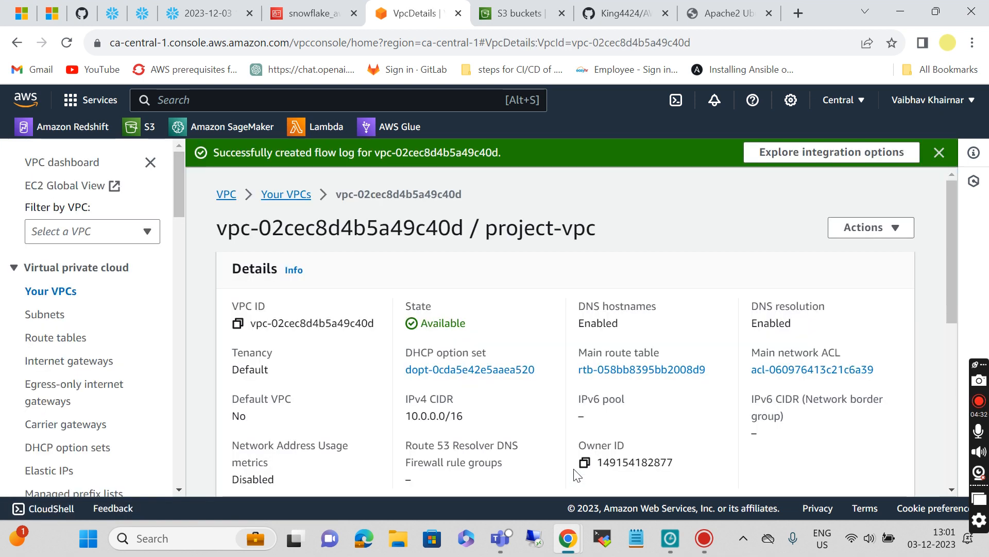
Step: Confirm vpc-flow-log appears on project-vpc's Flow logs list targeting vpc-snowflake-log
scroll(573, 468, down, 6)
scroll(573, 469, up, 2)
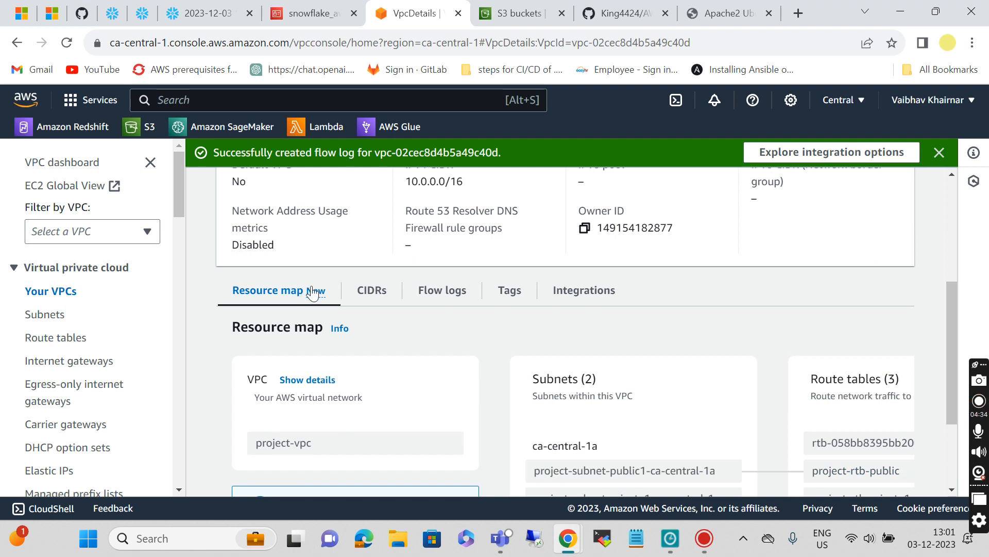
click(438, 298)
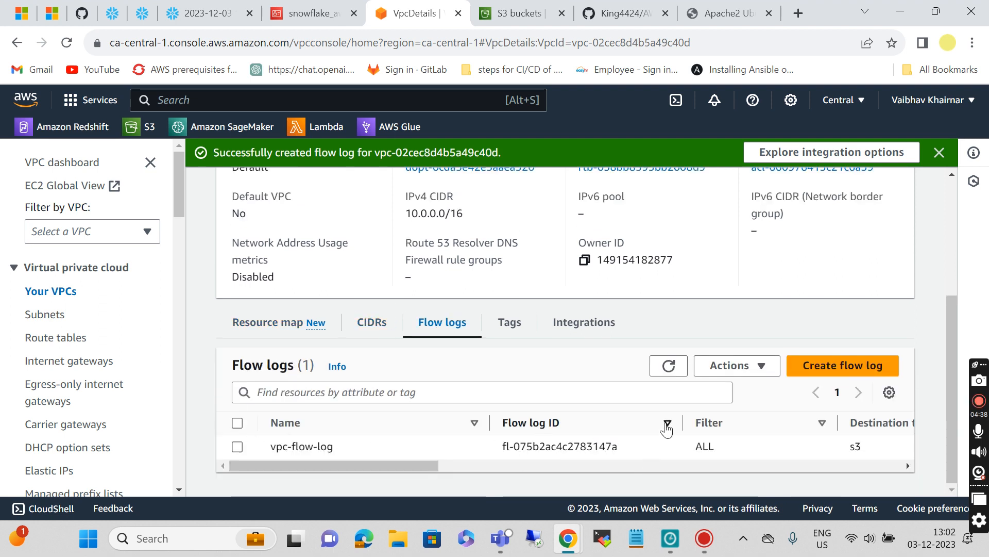
click(668, 366)
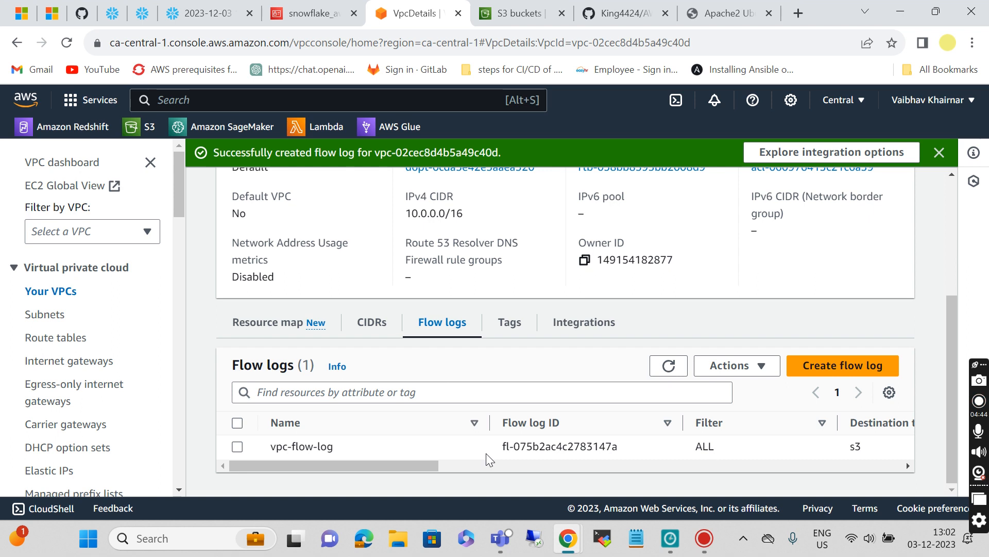
scroll(640, 438, right, 6)
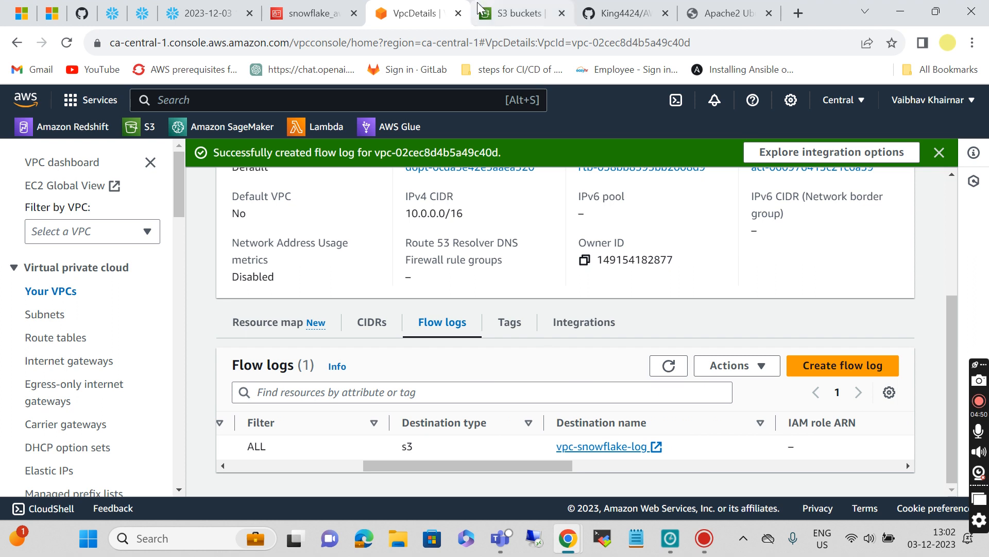
click(497, 15)
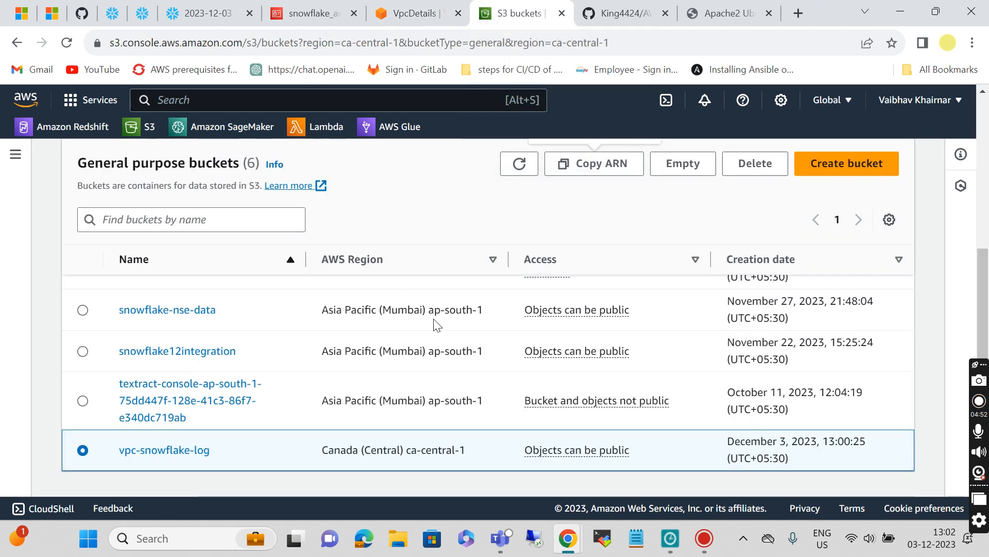
Step: Refresh vpc-snowflake-log and drill into AWSLogs and the account subfolder, which is empty
click(159, 456)
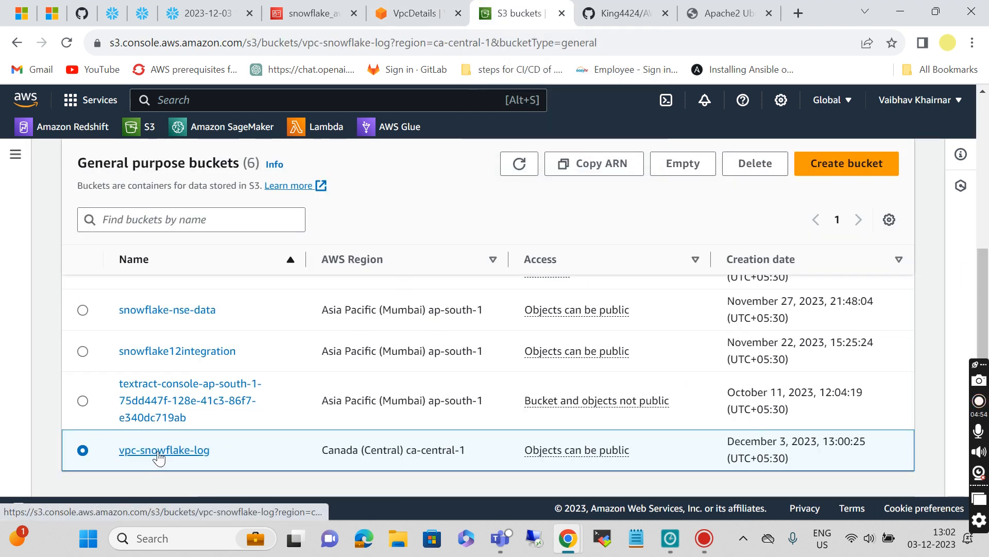
scroll(371, 461, down, 2)
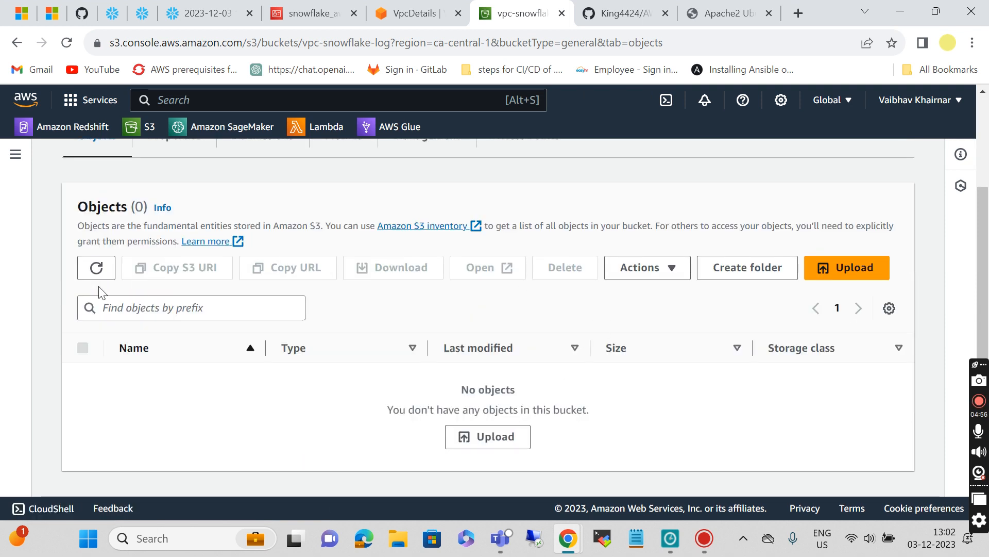
click(96, 268)
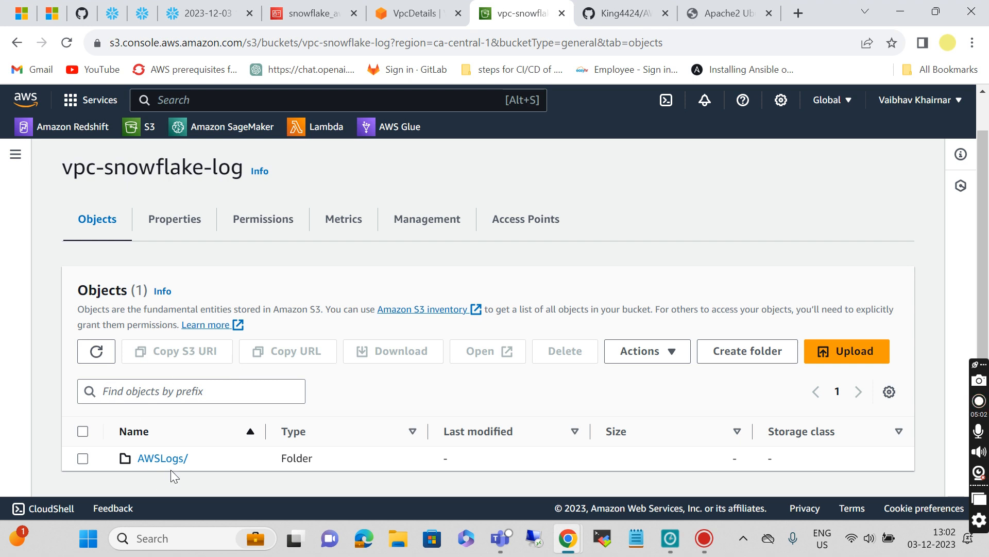
click(137, 459)
scroll(238, 466, down, 1)
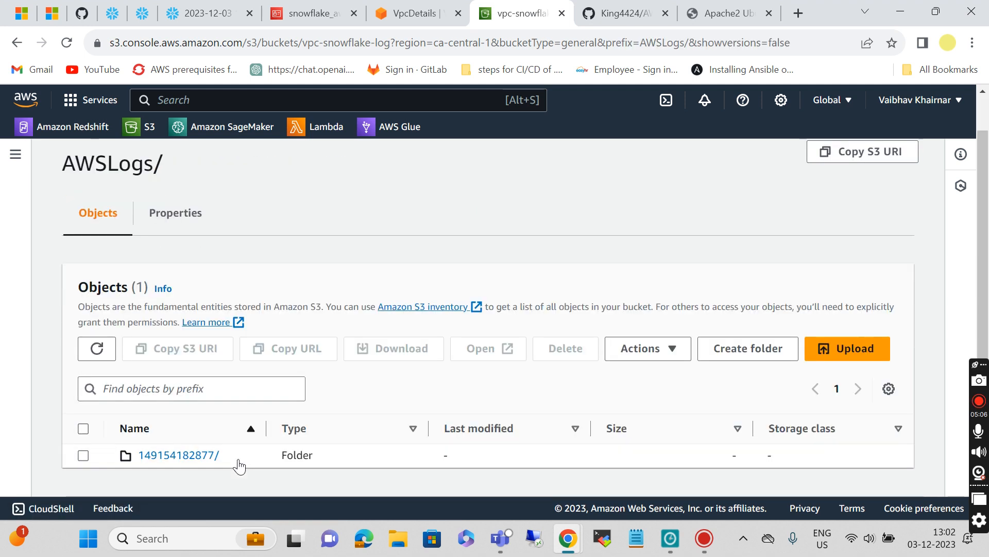
click(187, 458)
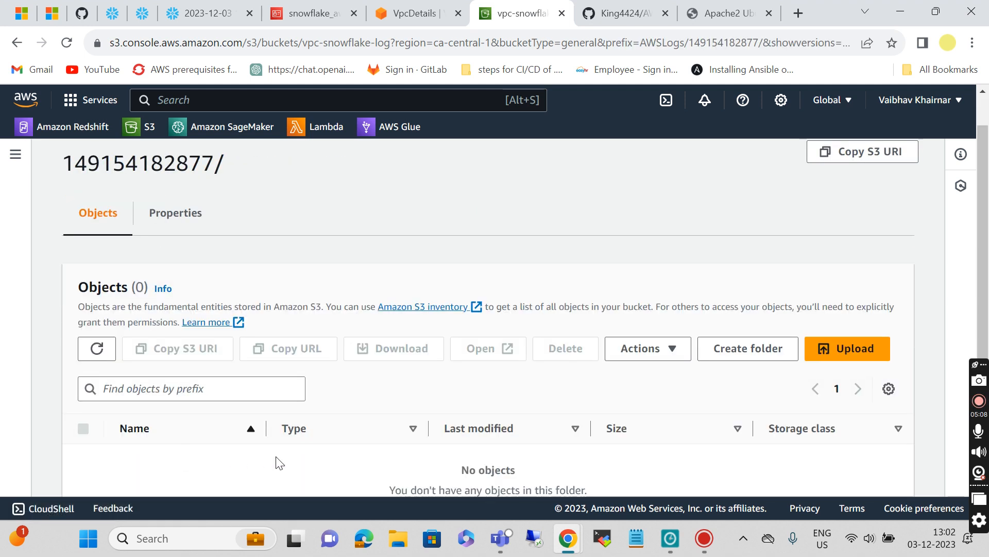
scroll(276, 456, down, 2)
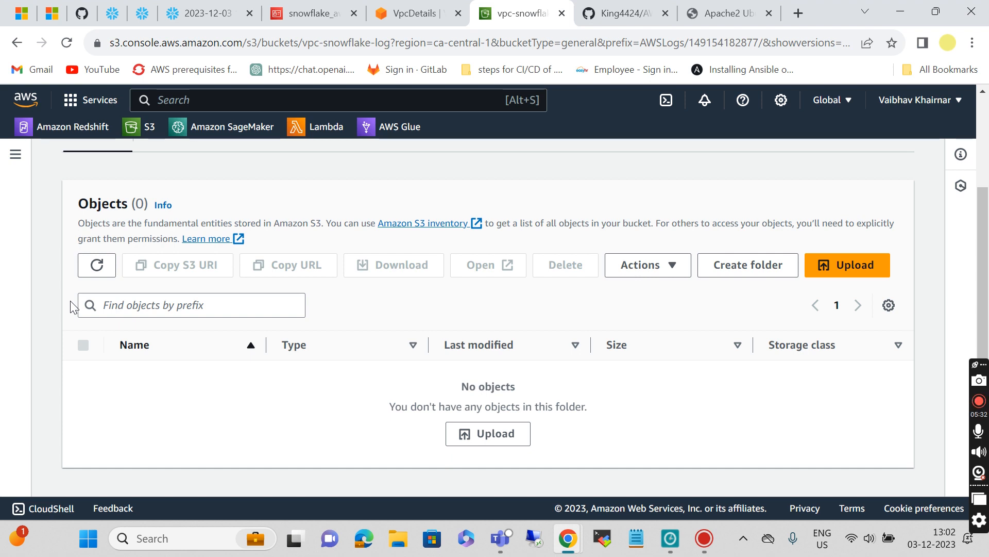
click(714, 14)
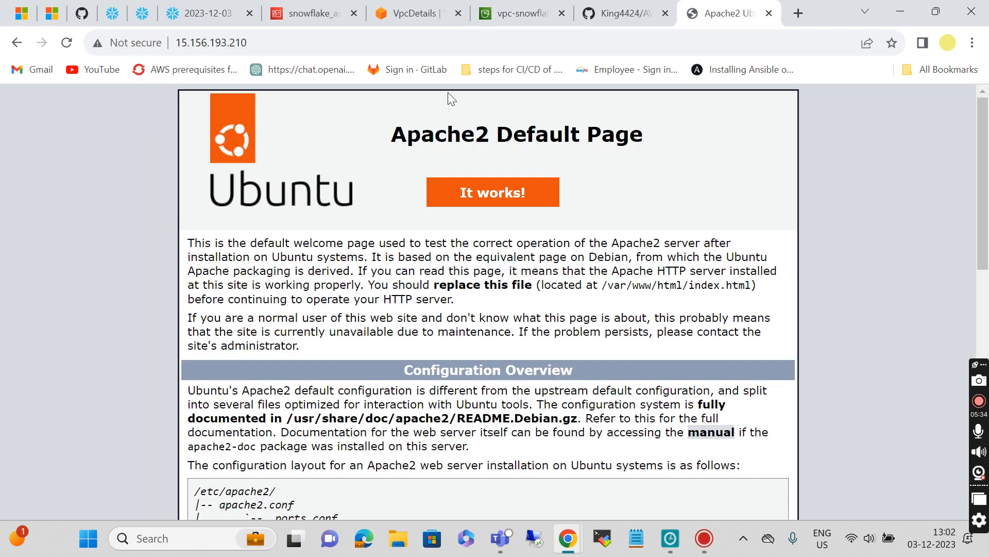
Step: Reload the Apache2 page to generate traffic, then repeatedly refresh the empty S3 account log folder
click(68, 44)
click(509, 11)
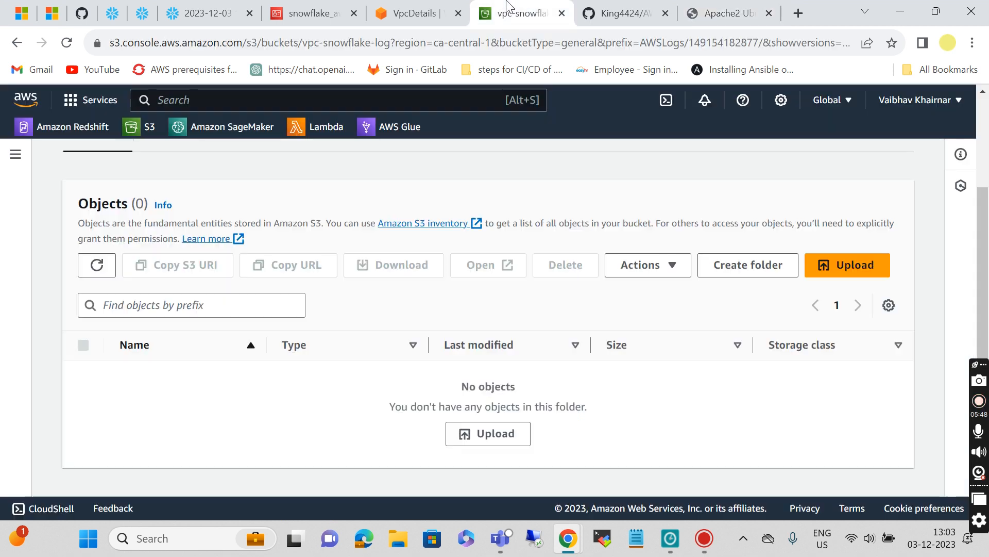
click(96, 265)
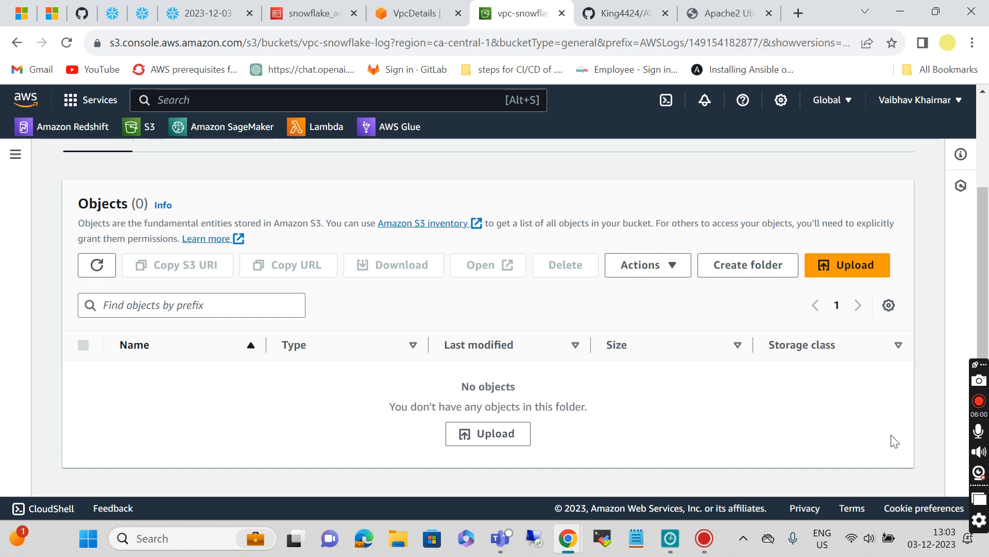
click(979, 436)
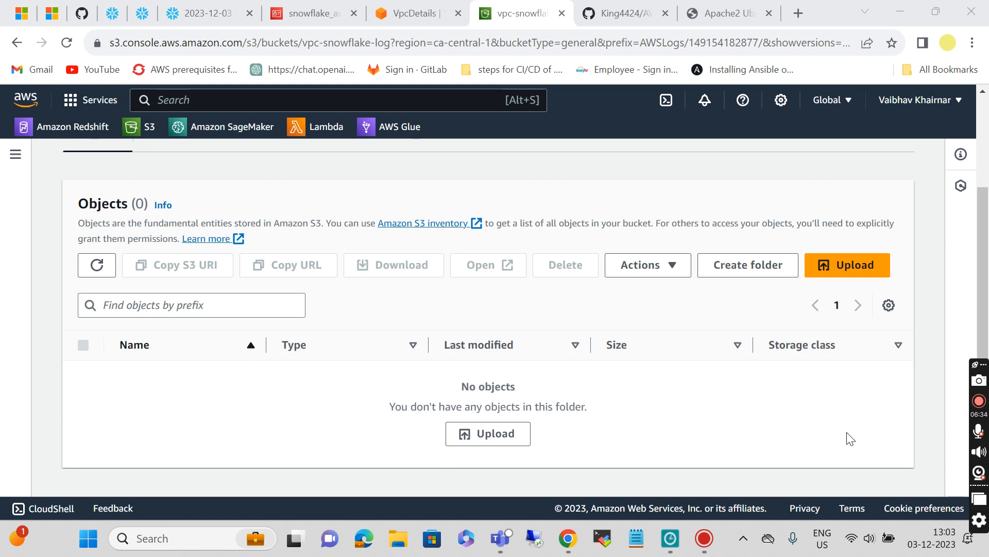
click(97, 267)
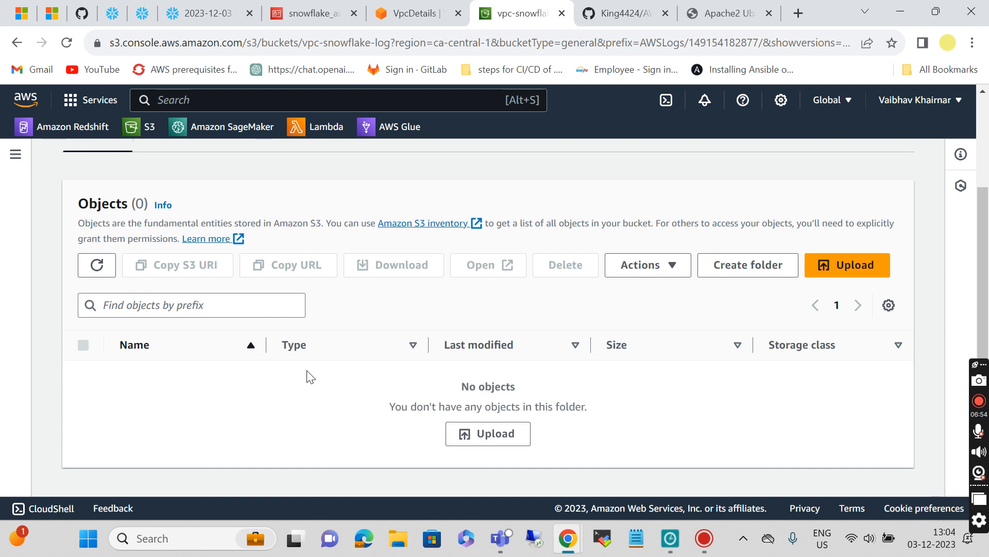
click(94, 266)
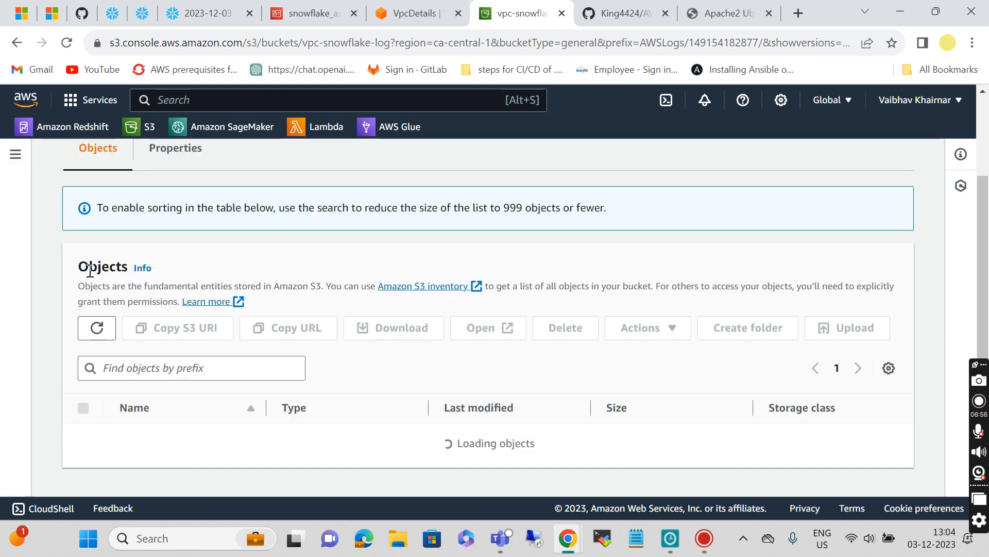
click(96, 266)
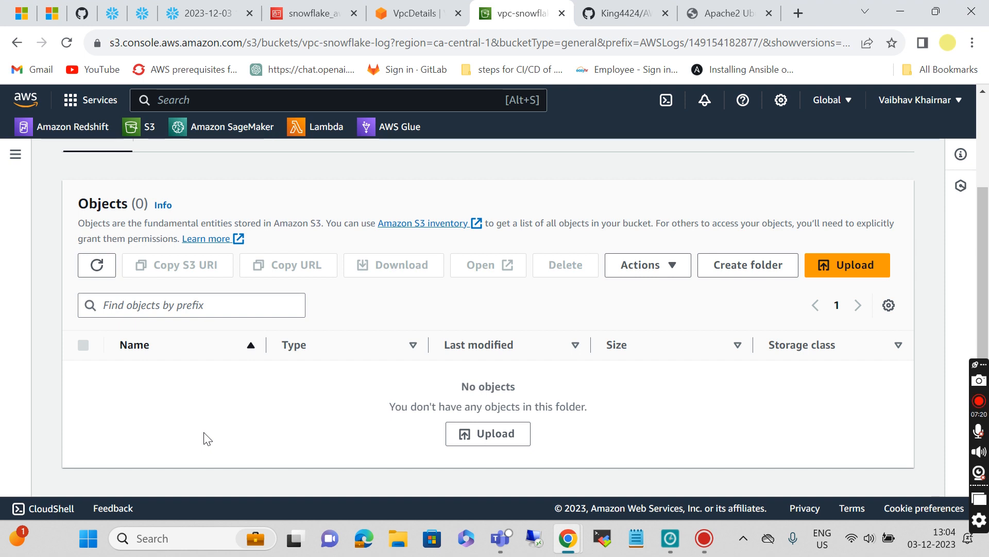
Step: Drill through vpcflowlogs/ca-central-1/2023/12/03 to the 5.0 KB Parquet flow-log file
click(96, 271)
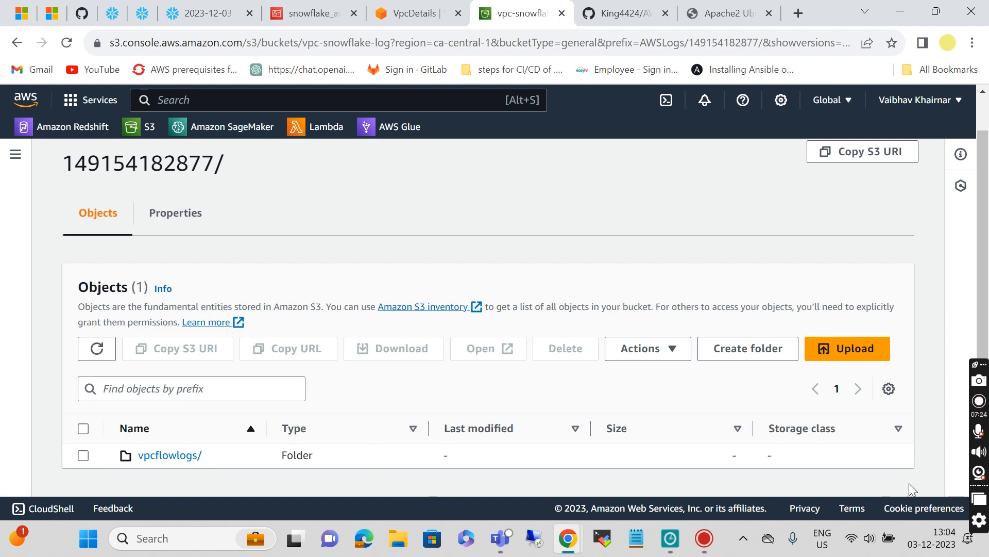
click(978, 432)
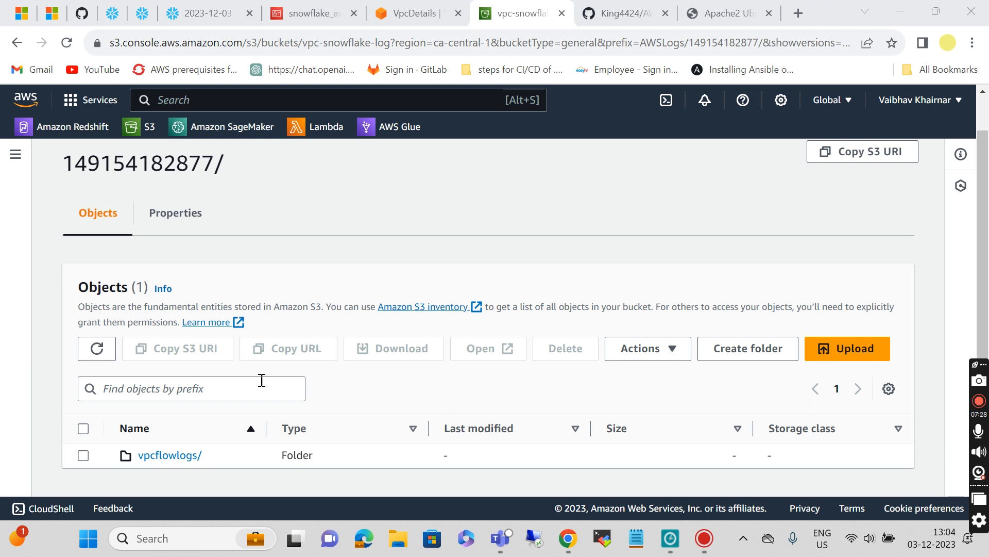
click(162, 458)
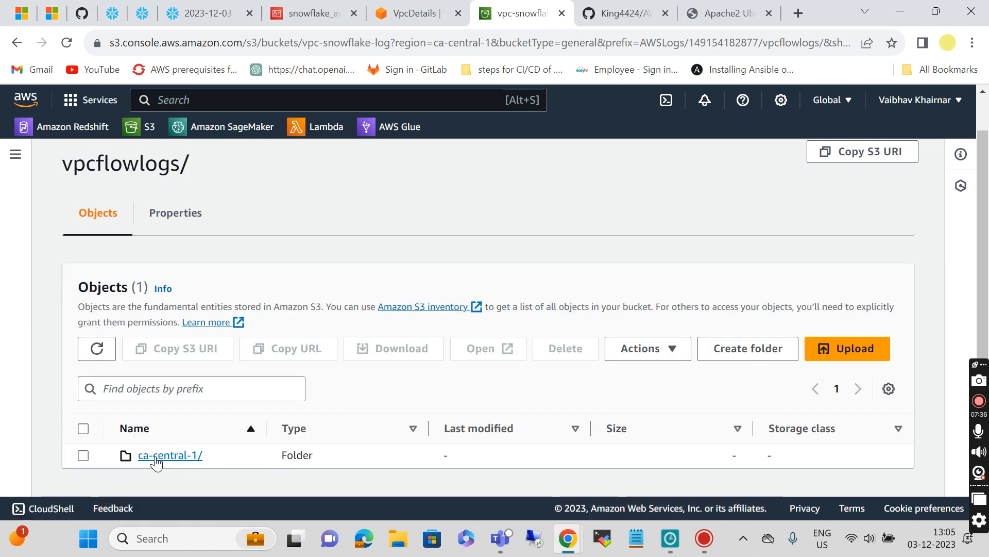
click(163, 458)
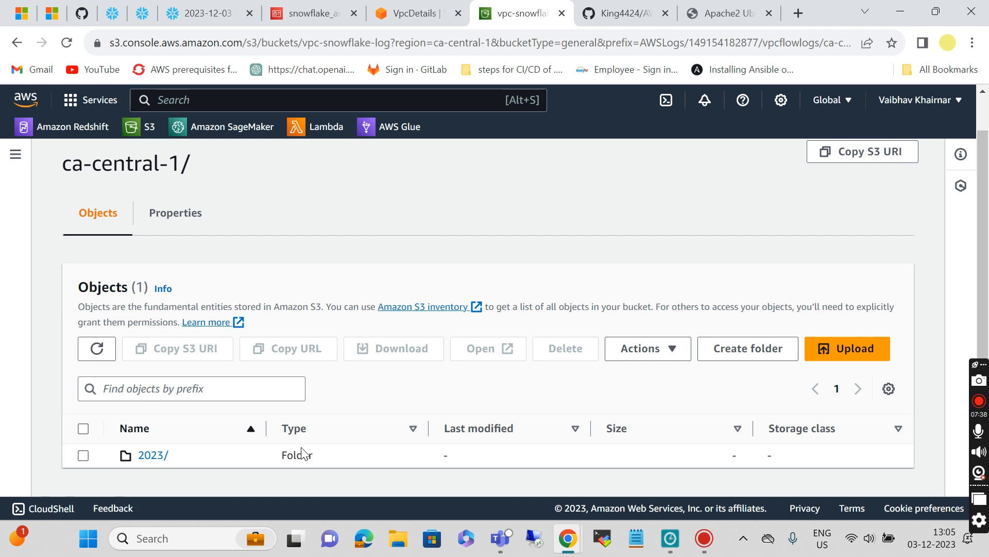
click(150, 457)
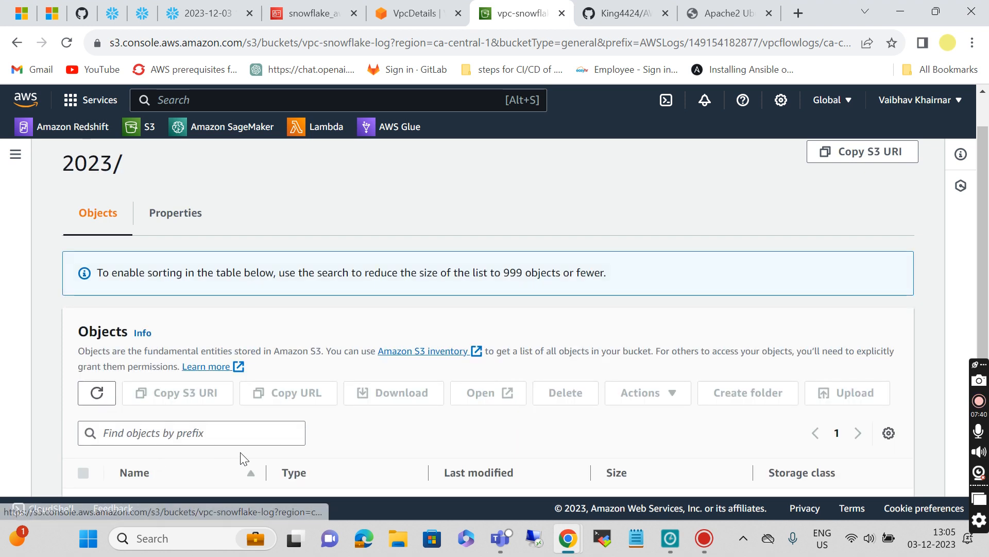
click(151, 458)
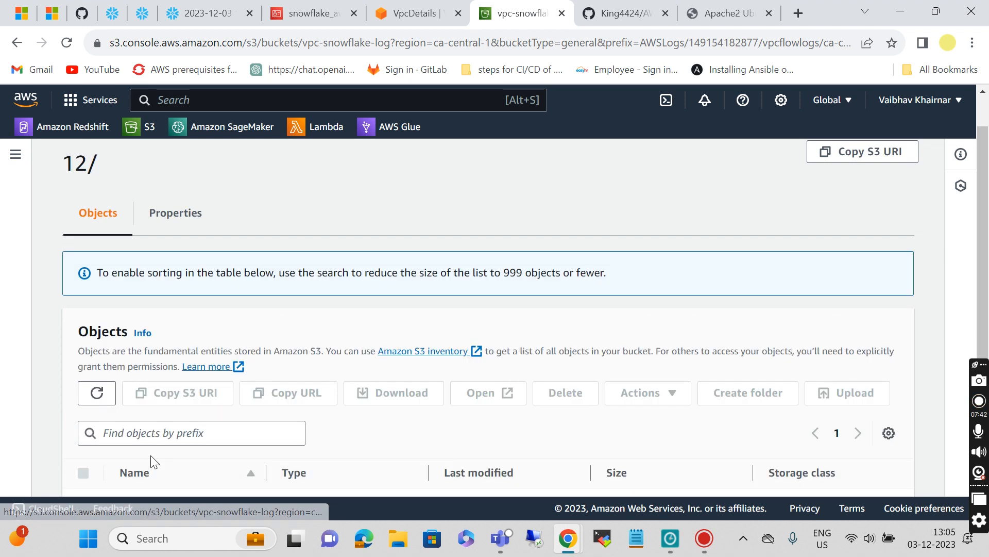
click(144, 459)
scroll(253, 450, down, 1)
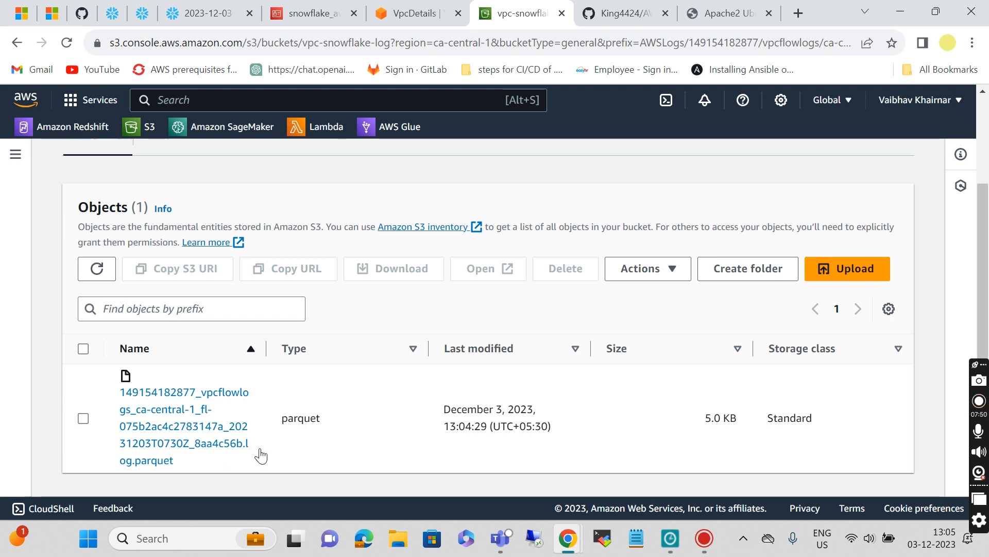
click(96, 269)
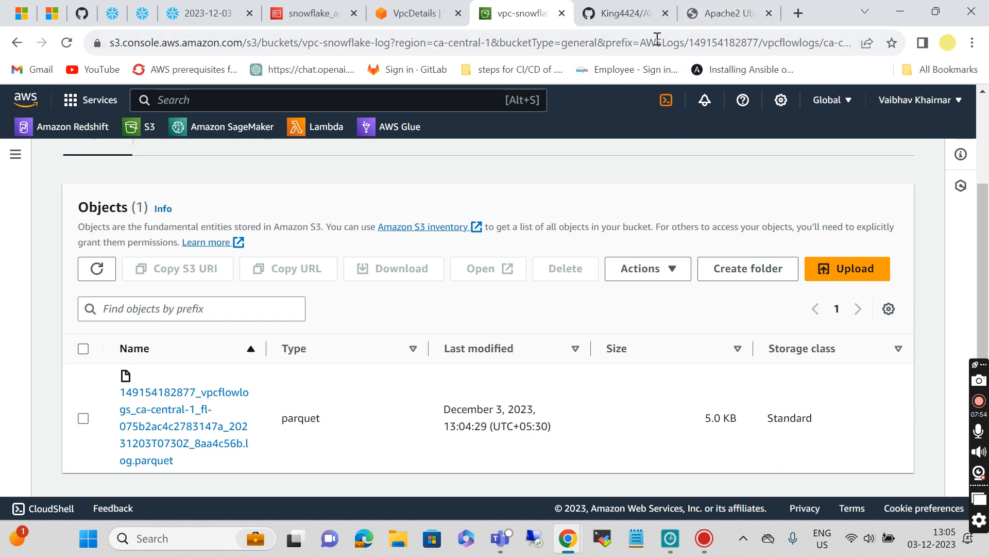
click(620, 11)
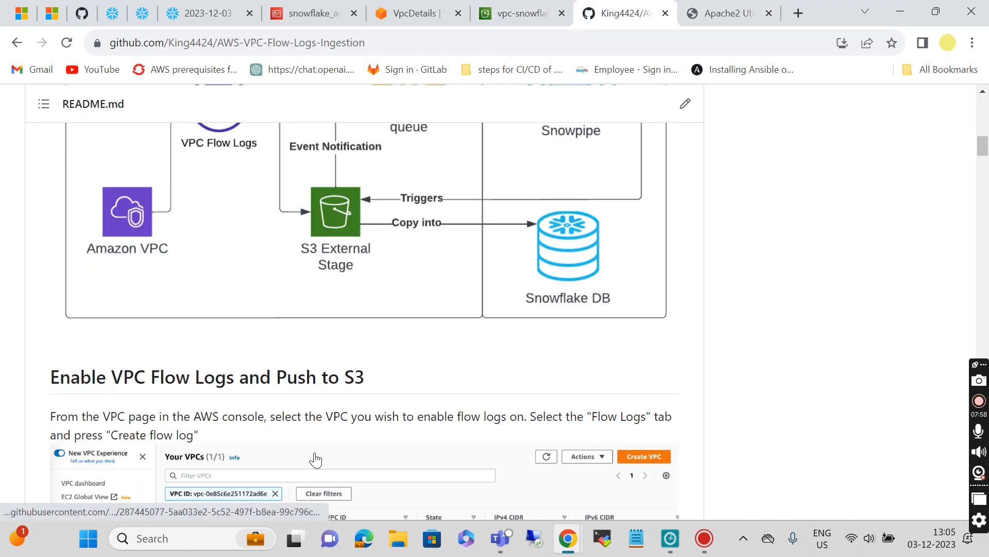
Step: Copy the create STORAGE INTEGRATION s3_int_vpc_flow code block from the README's Snowflake section
scroll(315, 459, down, 6)
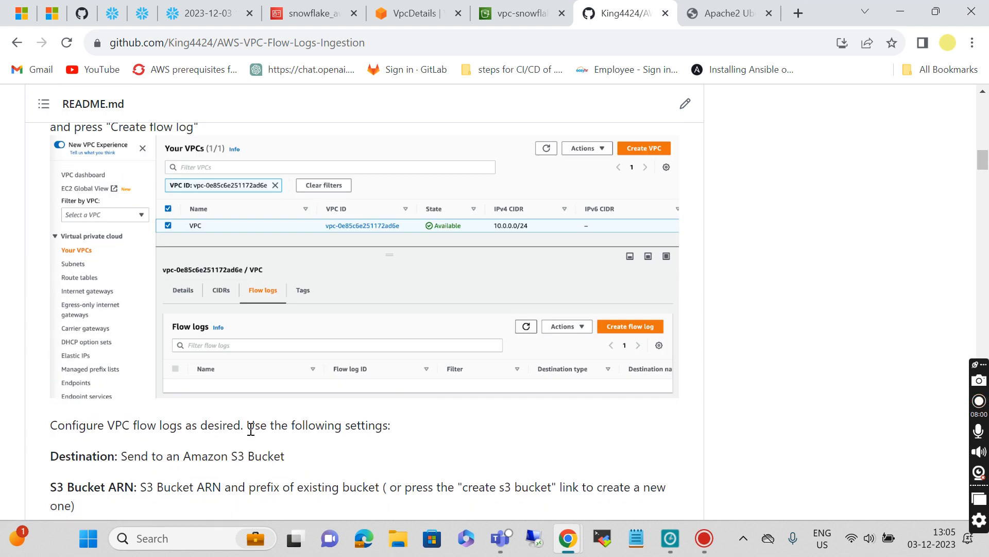
scroll(250, 428, up, 2)
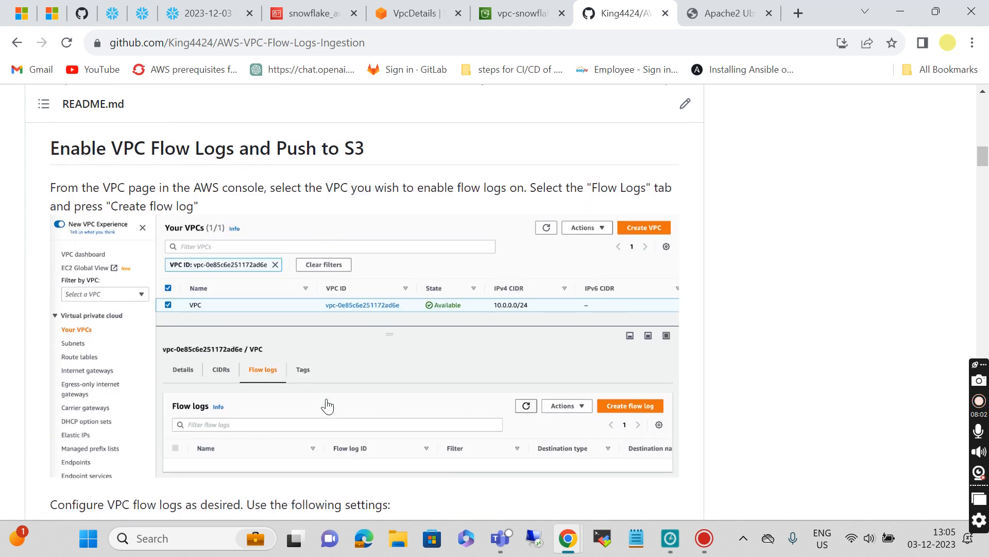
scroll(349, 415, down, 12)
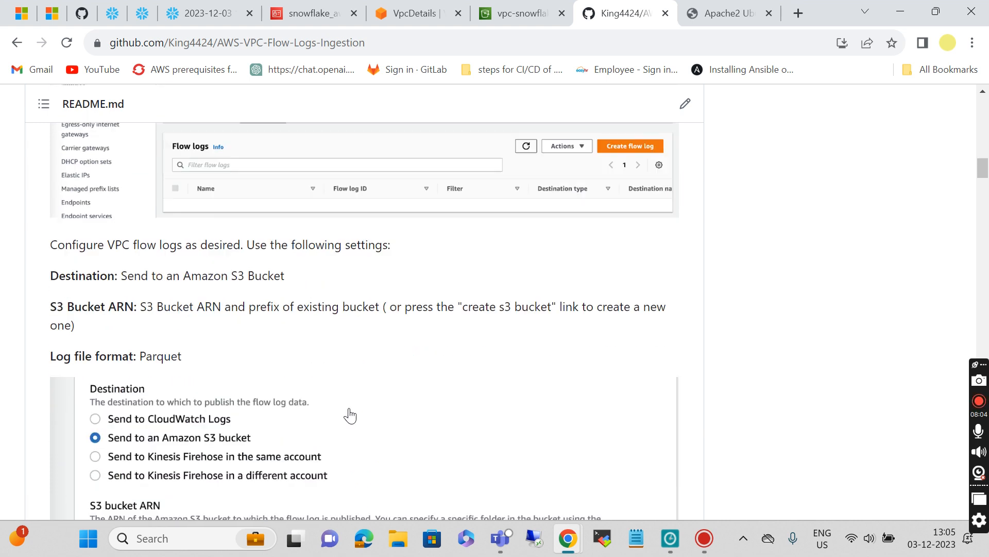
scroll(349, 415, down, 10)
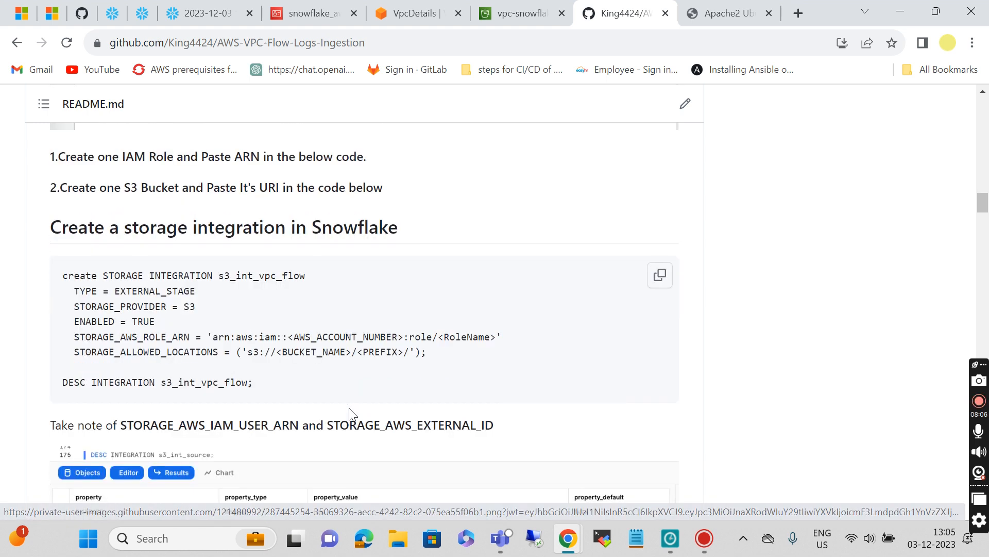
scroll(352, 414, up, 4)
scroll(353, 414, up, 1)
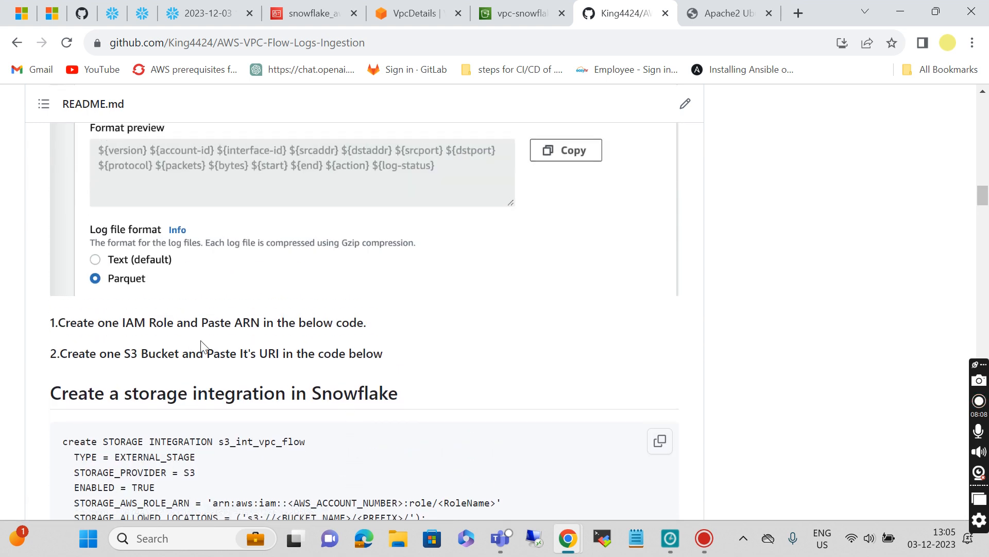
scroll(265, 350, down, 1)
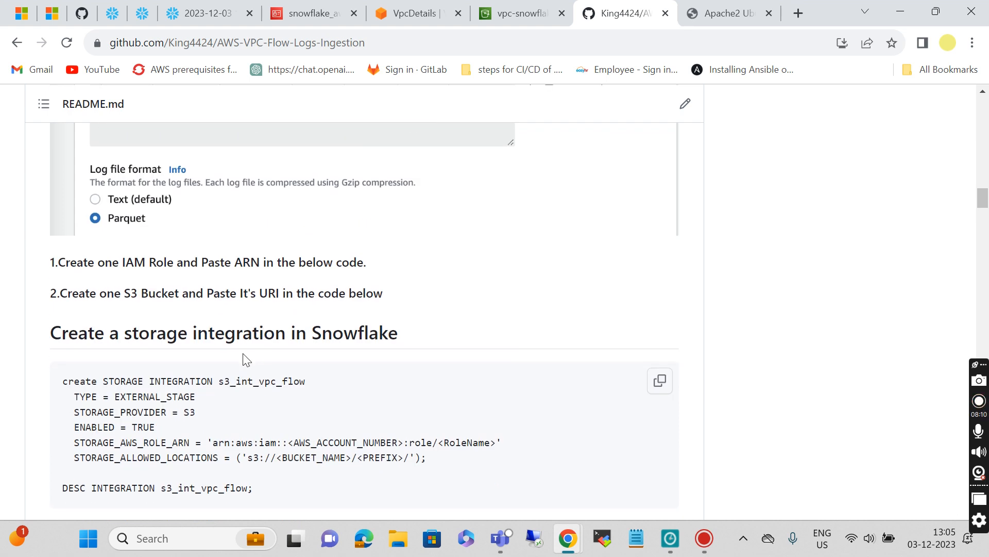
scroll(326, 372, down, 2)
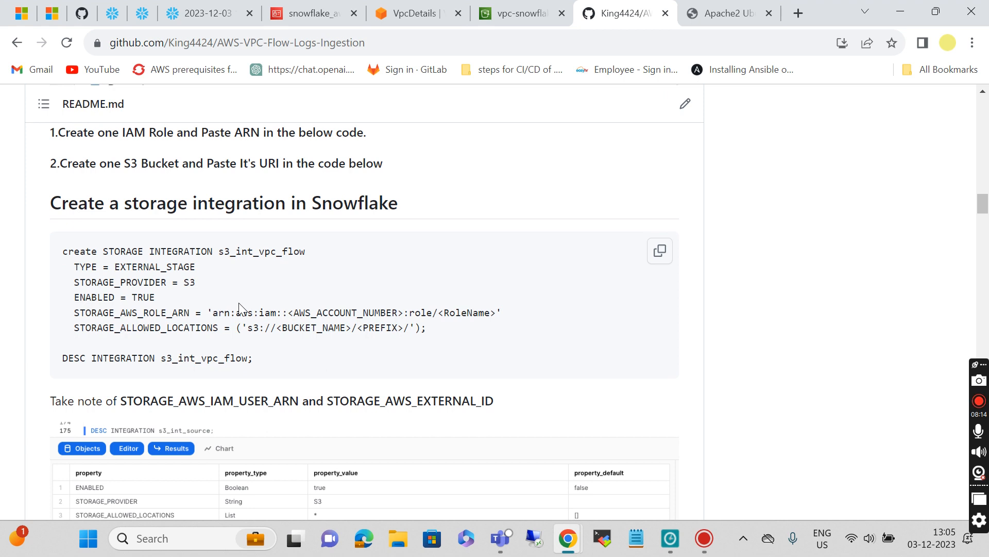
click(659, 253)
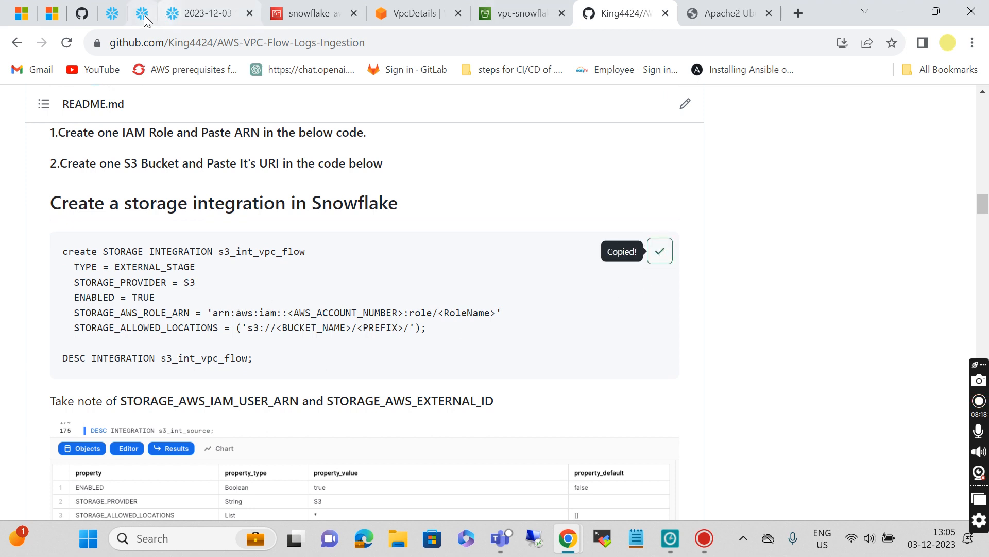
click(192, 20)
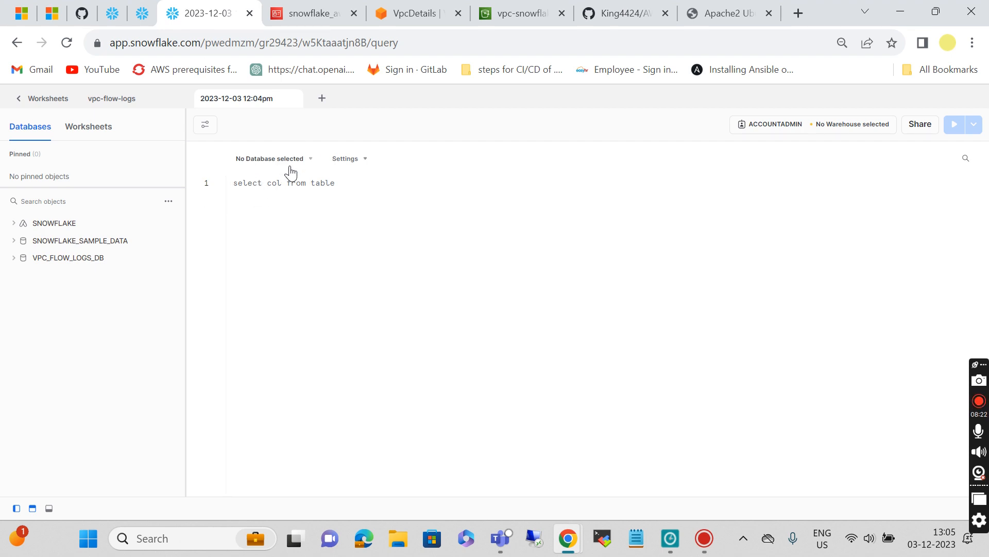
key(ctrl+v)
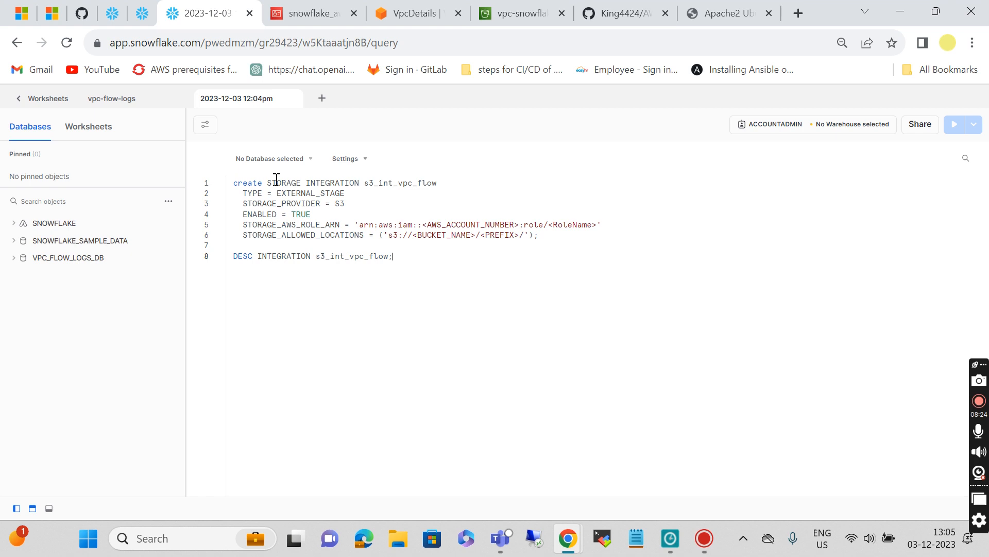
click(300, 163)
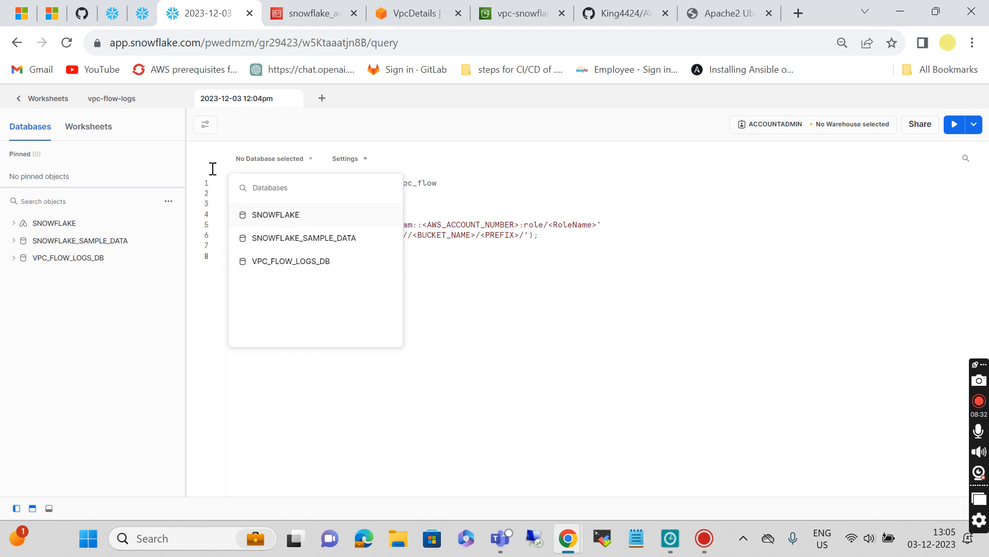
click(609, 177)
click(308, 166)
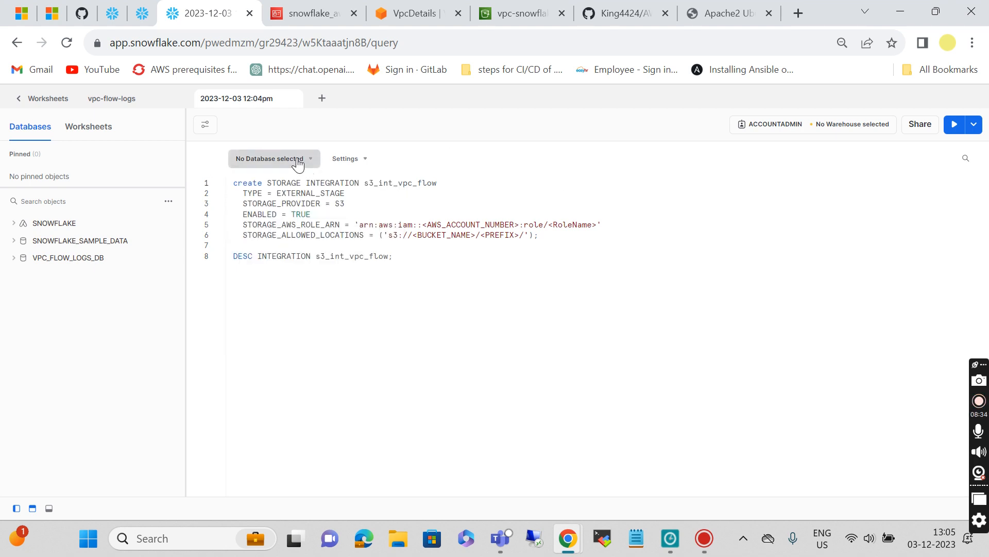
click(183, 172)
click(31, 99)
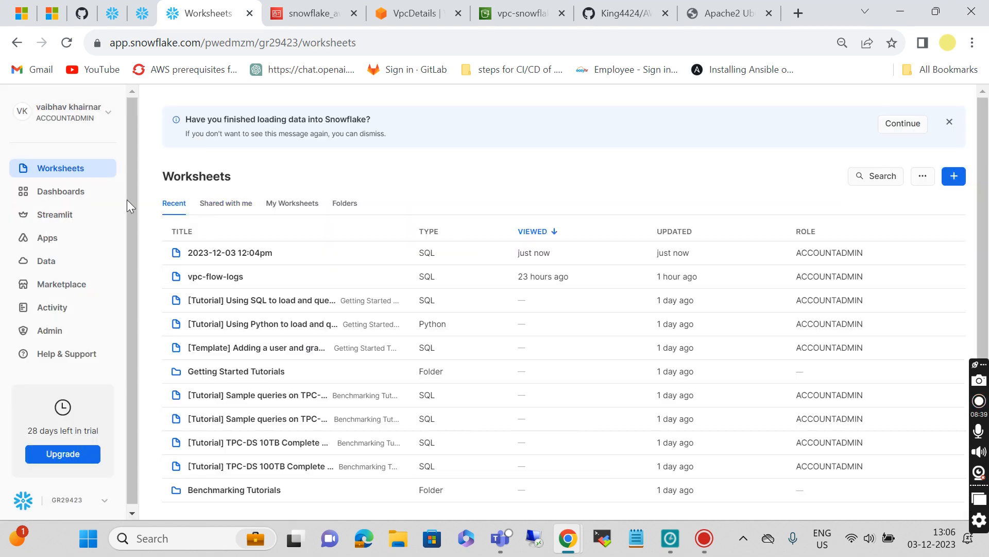
Step: Create the snowflake_aws database under Data > Databases and return to the Worksheets list
click(50, 261)
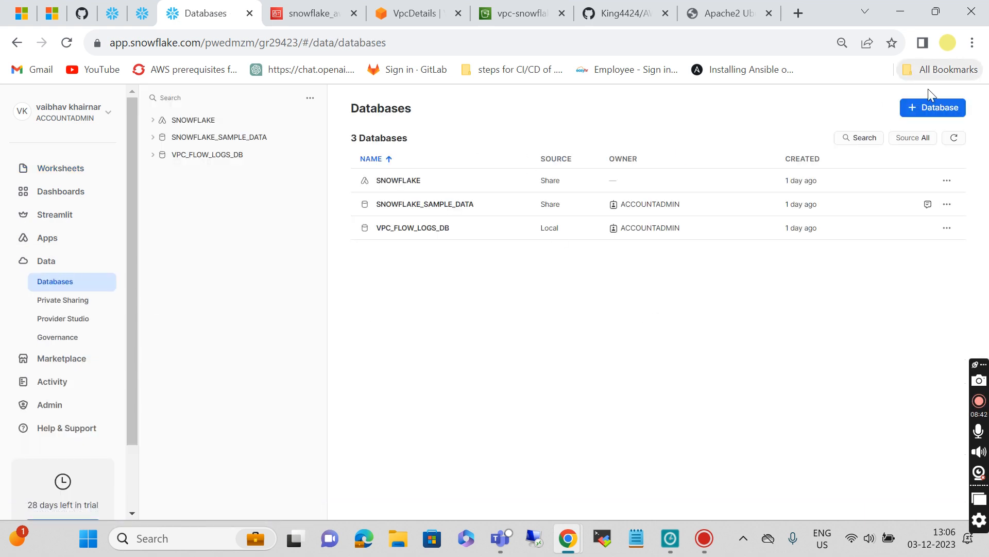
click(935, 107)
click(498, 193)
text(snowflake_aws)
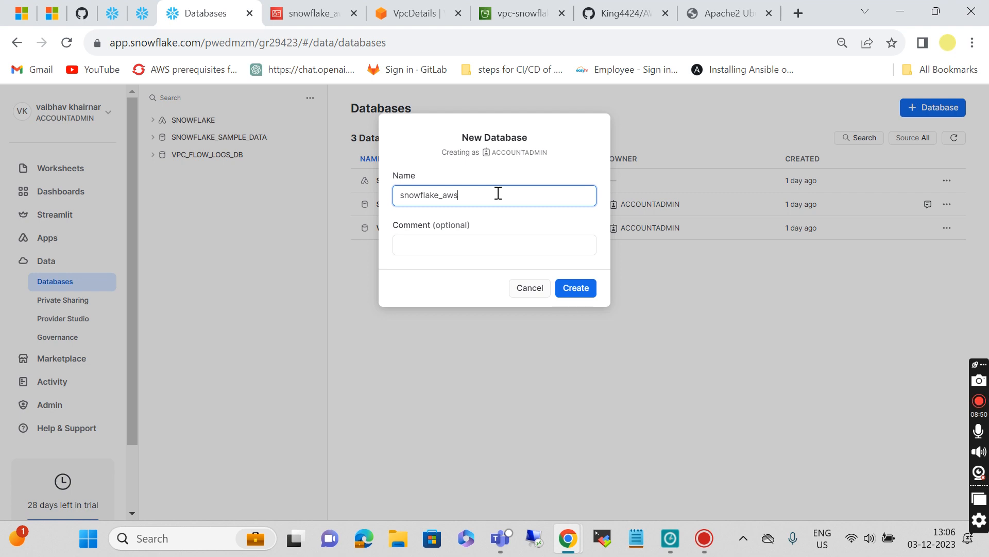
click(568, 288)
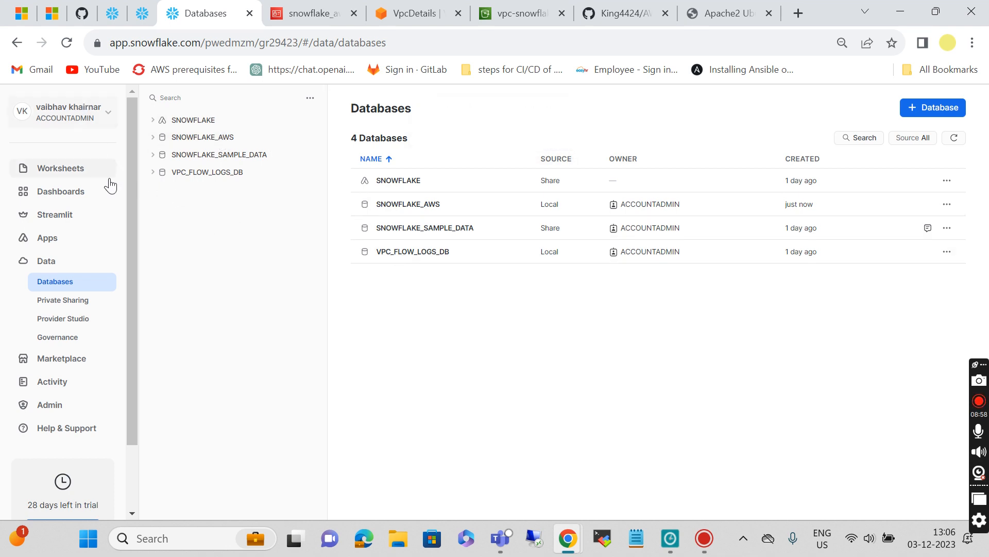
click(44, 168)
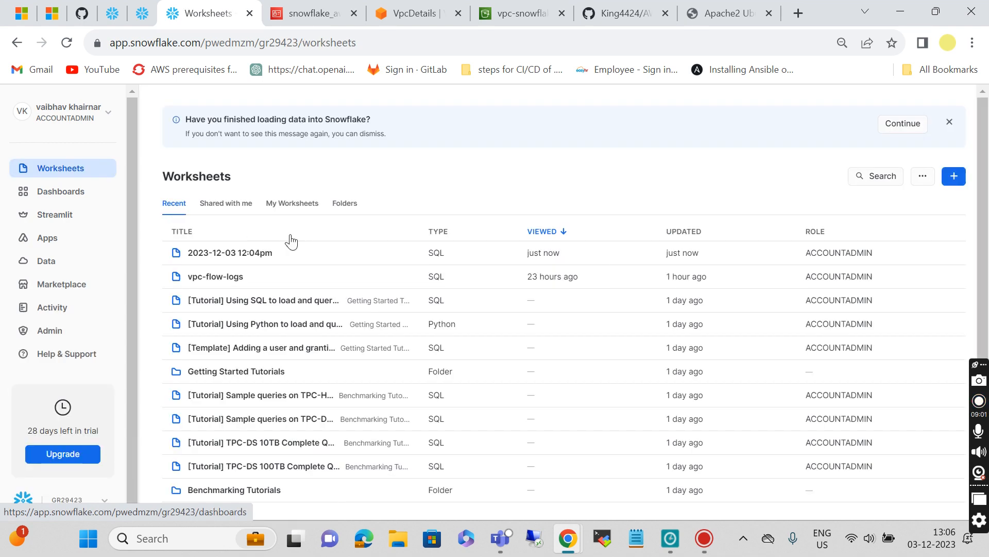
click(225, 257)
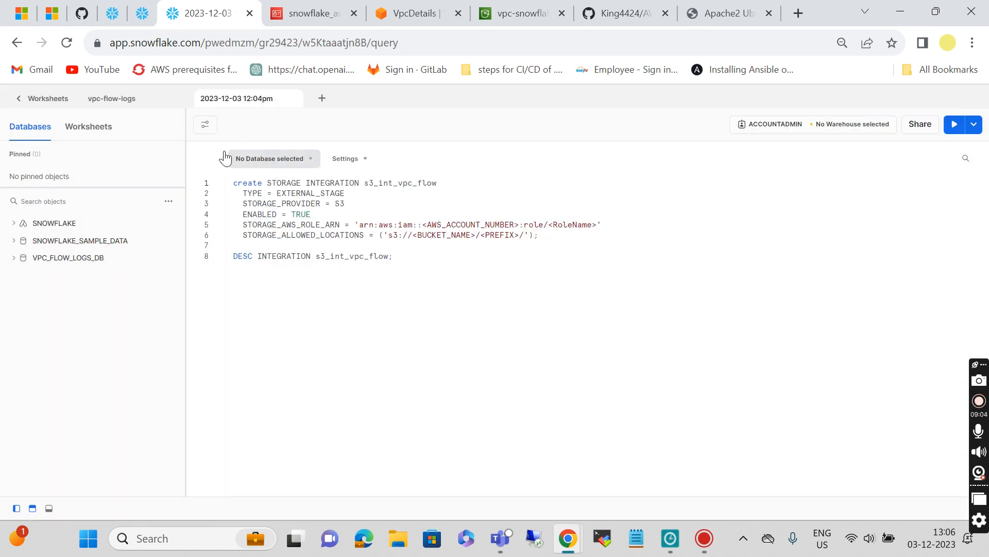
click(167, 202)
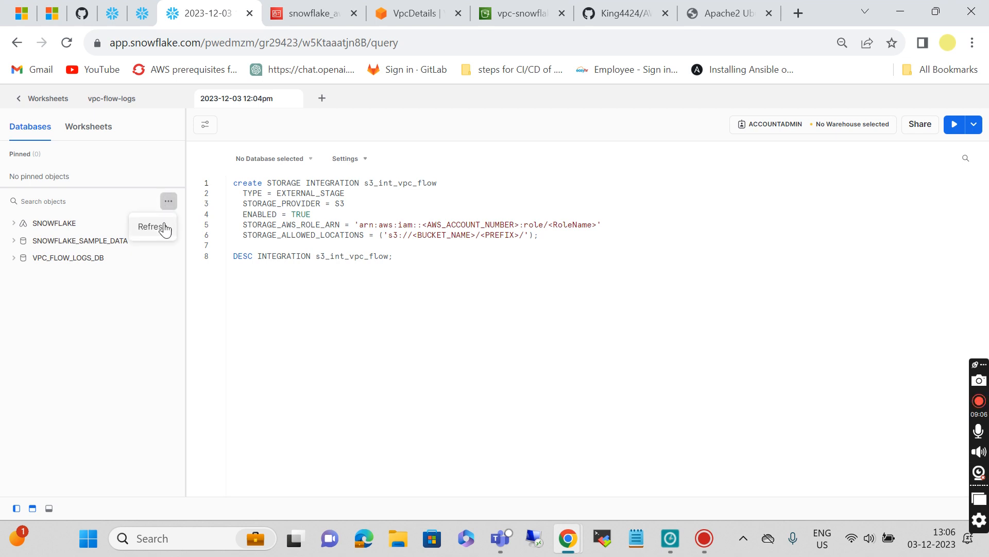
click(164, 225)
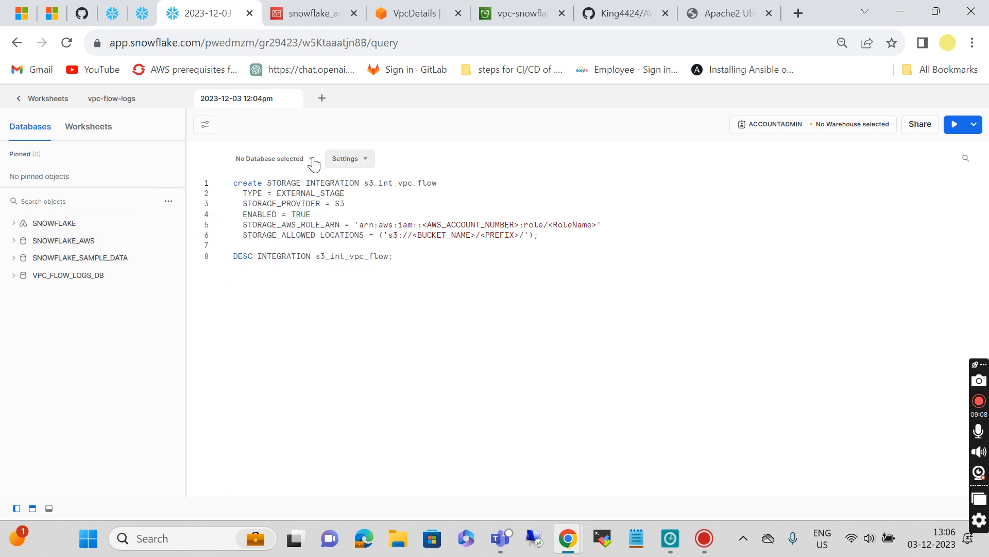
click(298, 161)
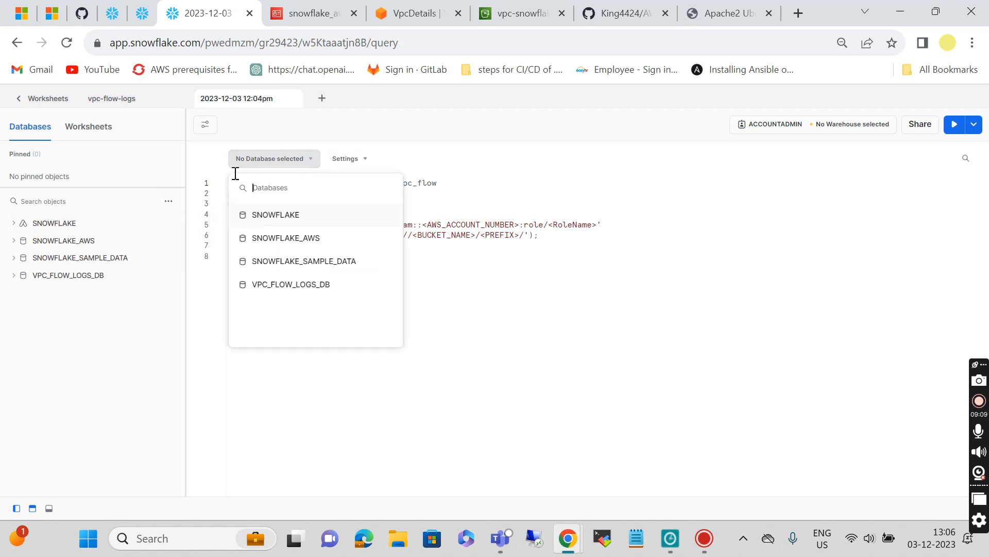
click(269, 245)
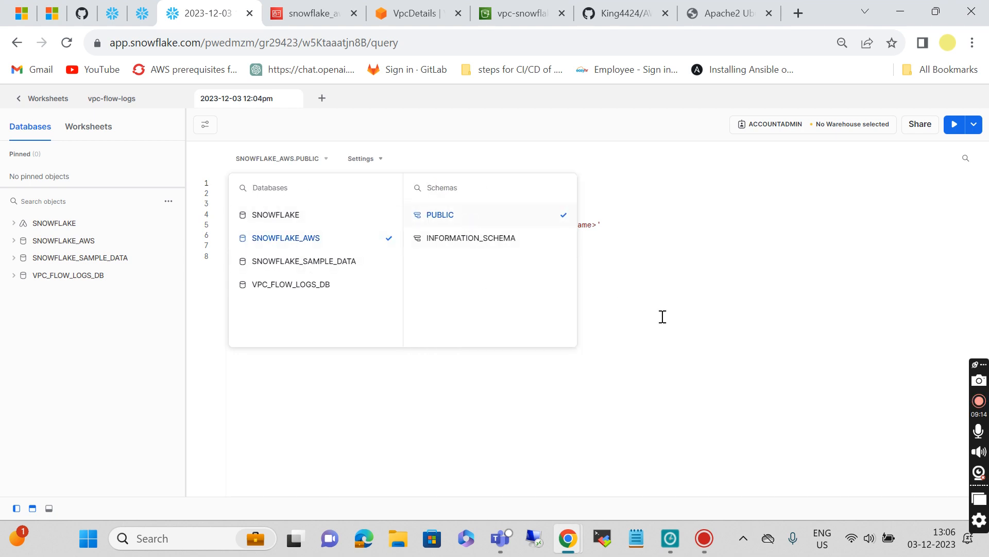
click(687, 333)
Step: Select COMPUTE_WH as the worksheet's warehouse
click(856, 129)
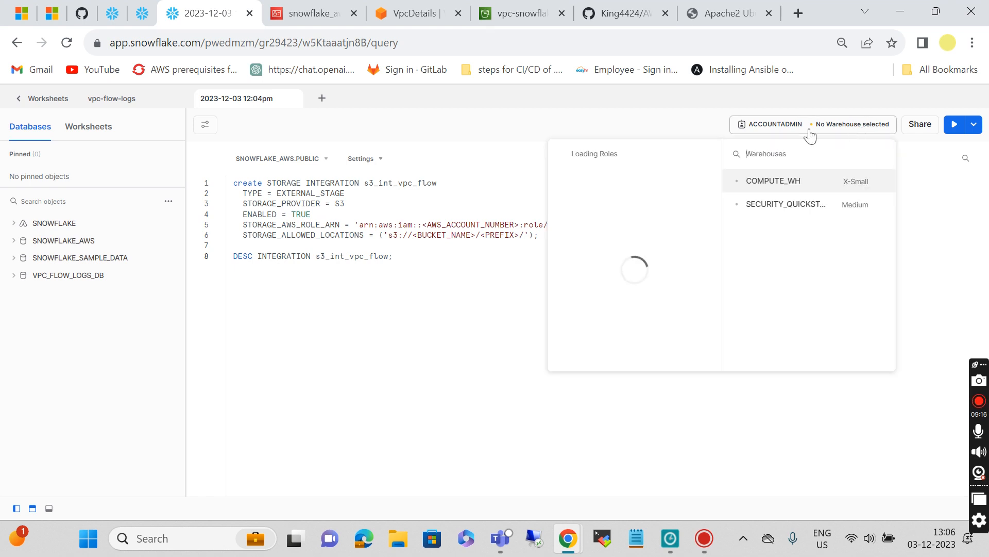
click(772, 189)
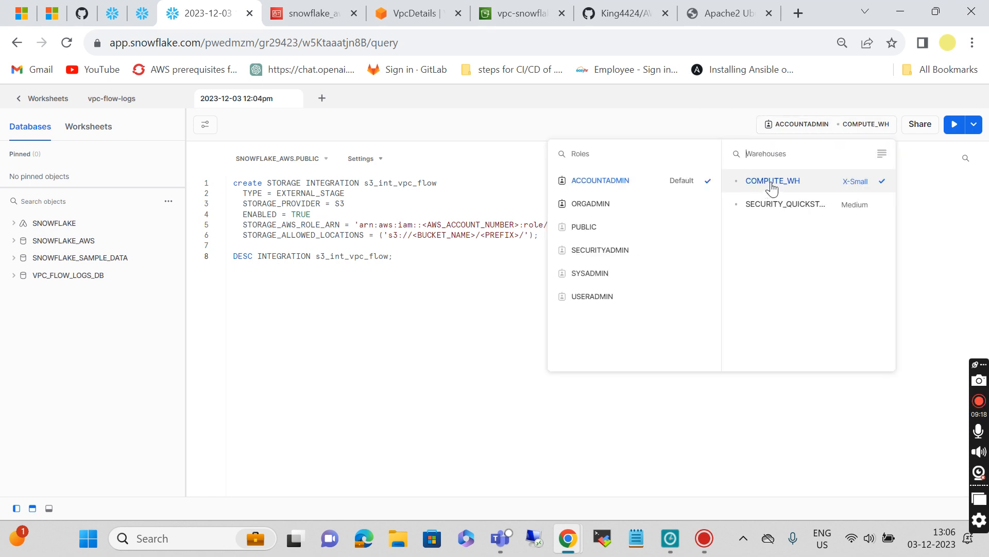
click(355, 323)
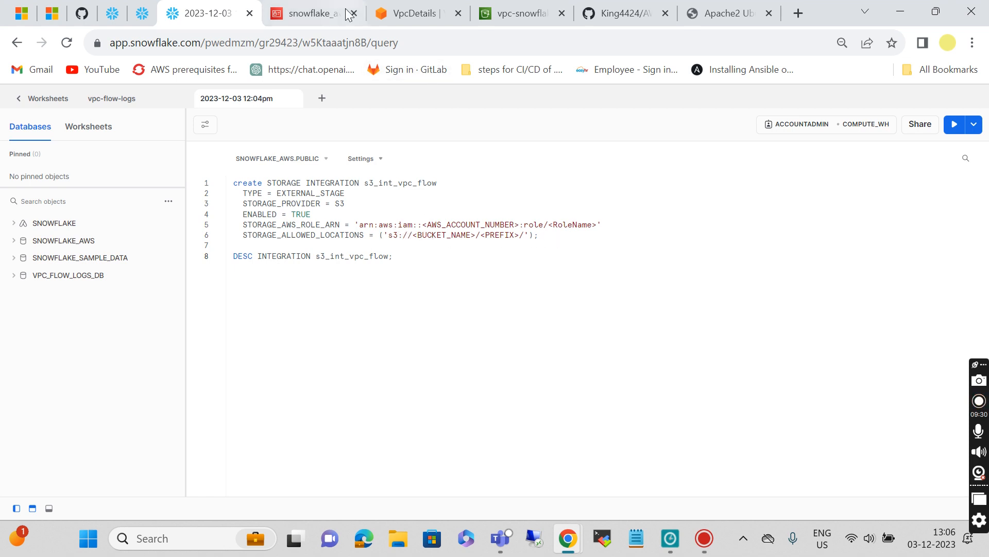
Step: Paste the snowflake_aws role ARN from IAM over the placeholder STORAGE_AWS_ROLE_ARN on line 5
click(330, 20)
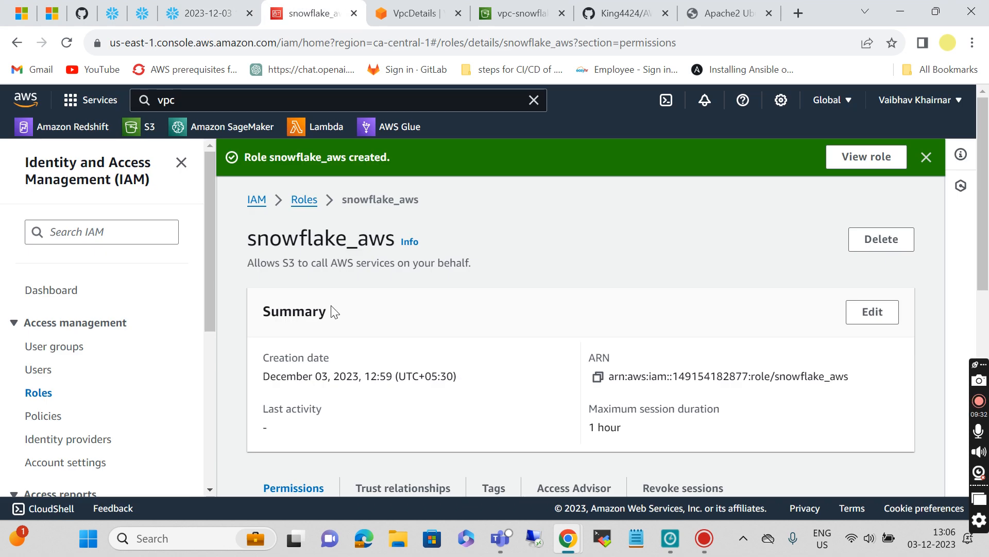
scroll(333, 312, down, 1)
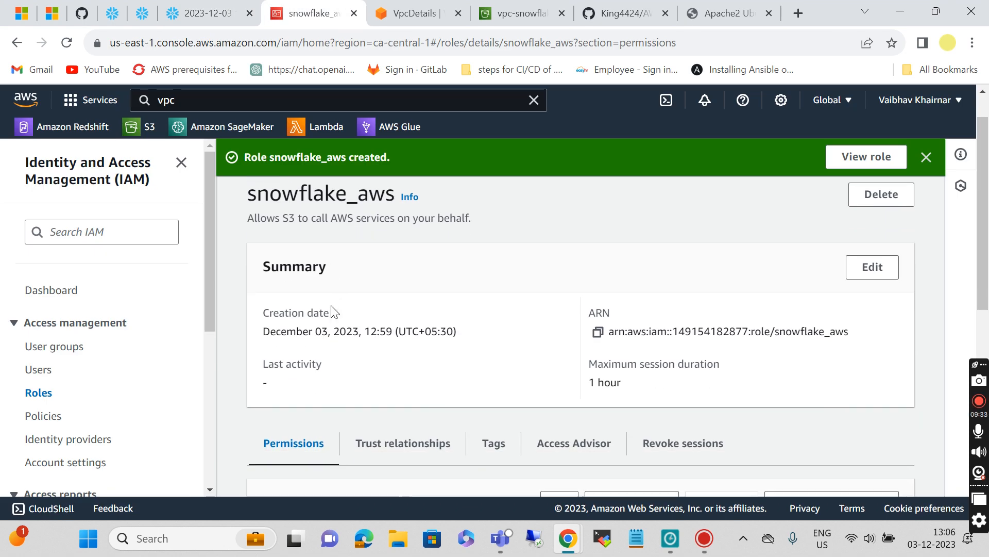
click(597, 332)
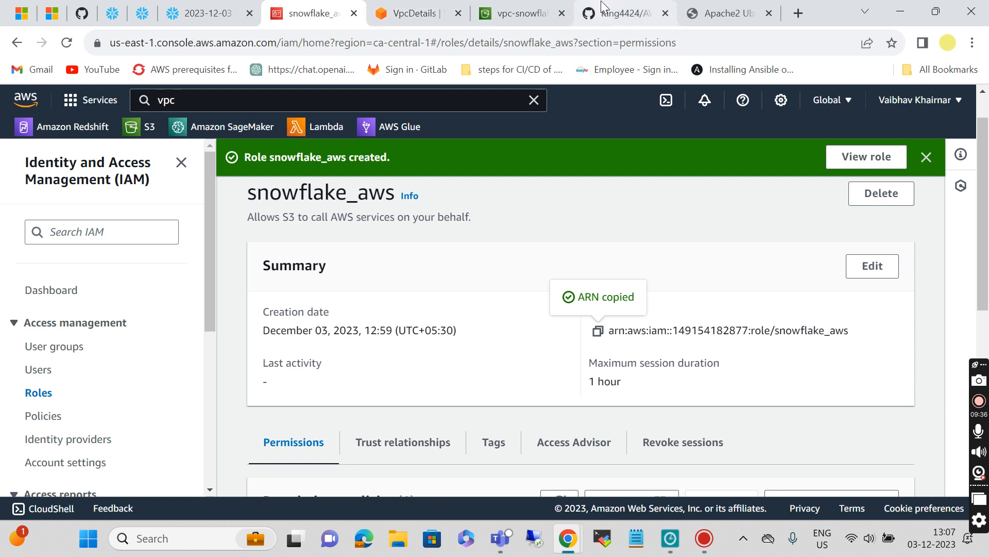
click(215, 18)
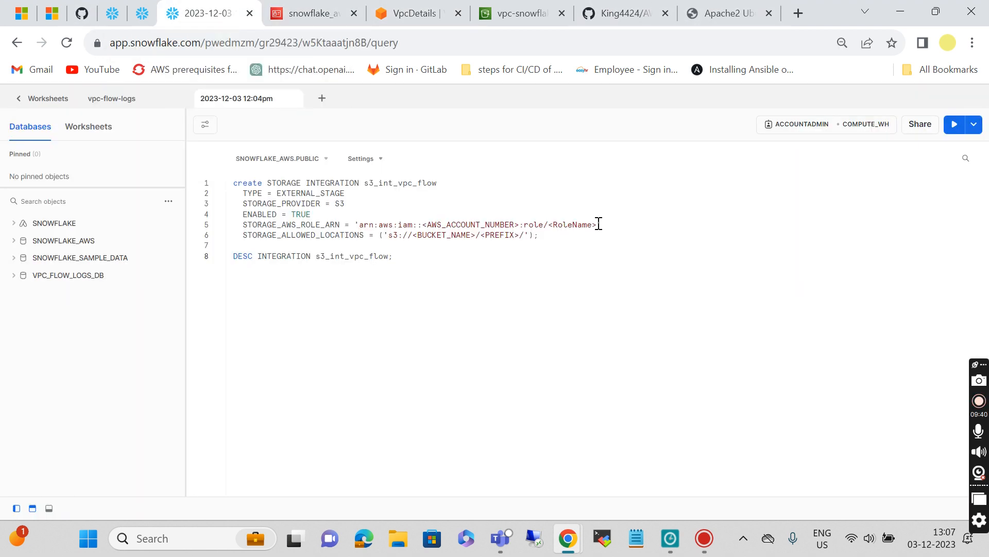
drag(598, 224, 363, 225)
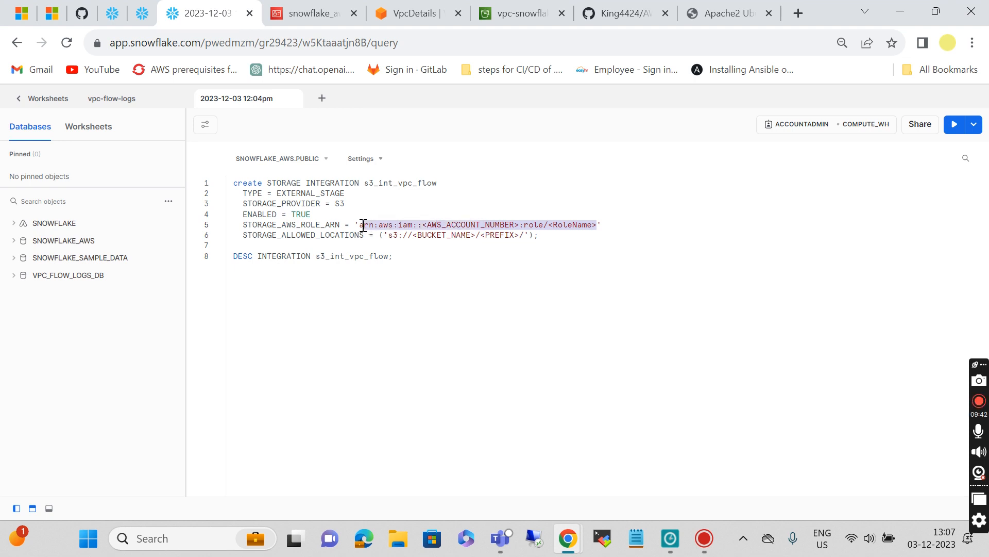
key(ctrl+v)
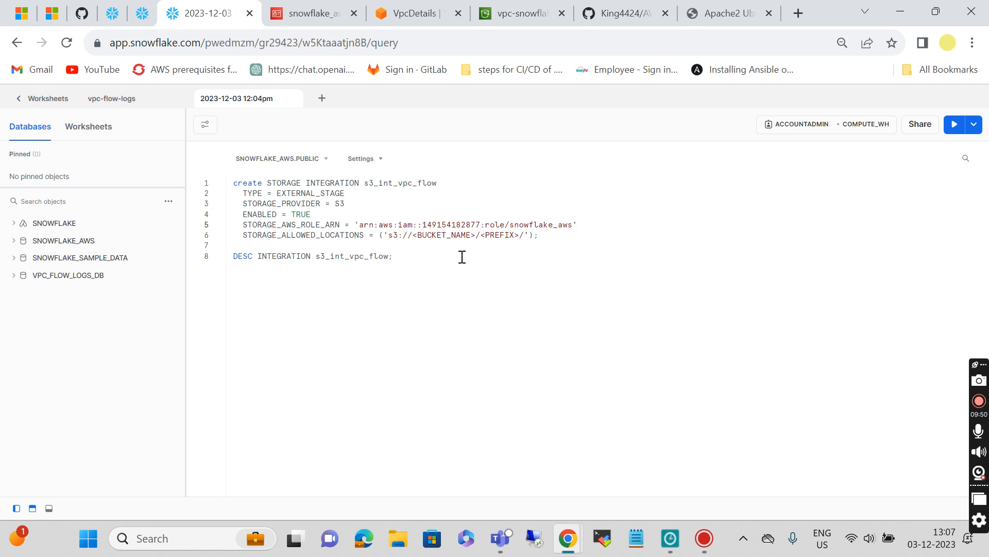
Step: Set the allowed location to s3://vpc-snowflake-log/AWSLogs/ from the parquet object's URI, then run it
click(512, 24)
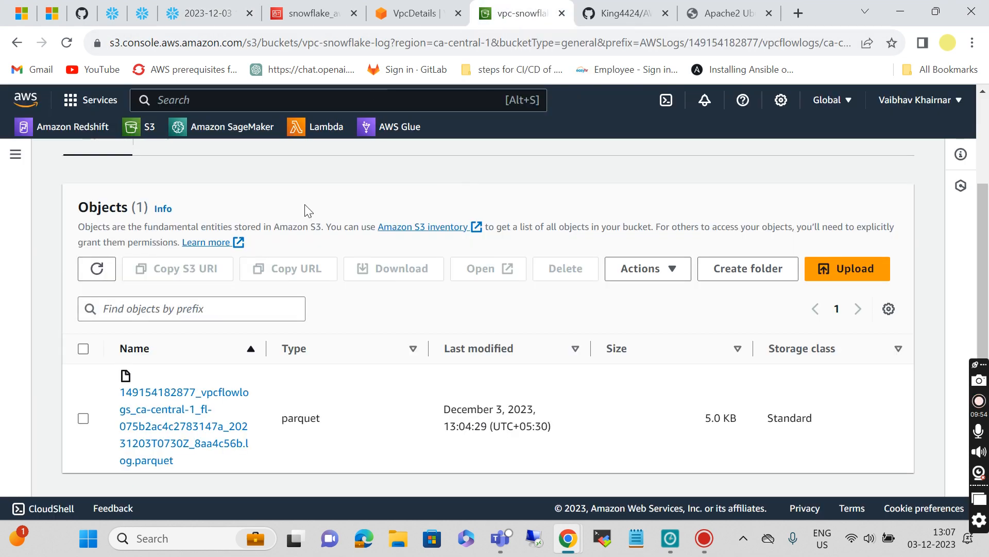
click(83, 414)
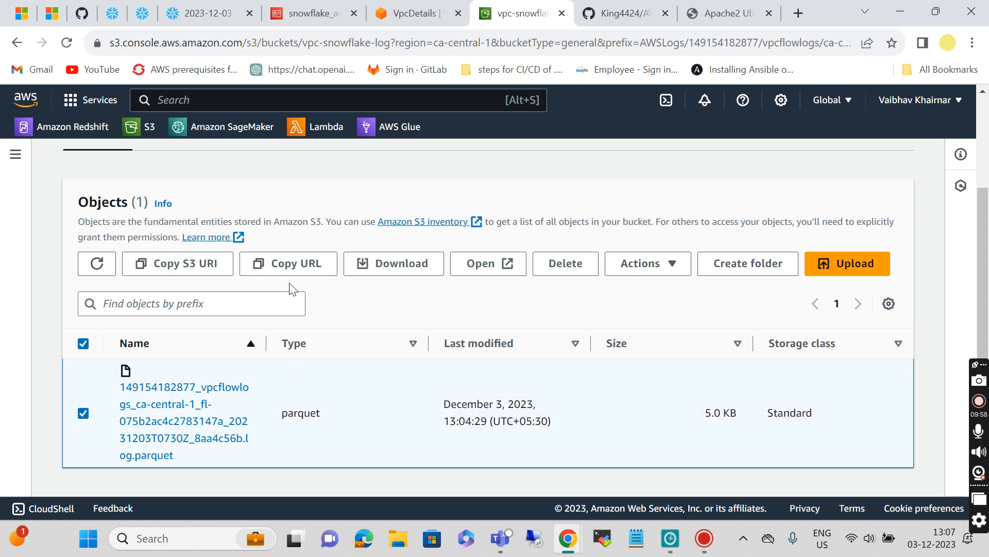
click(187, 266)
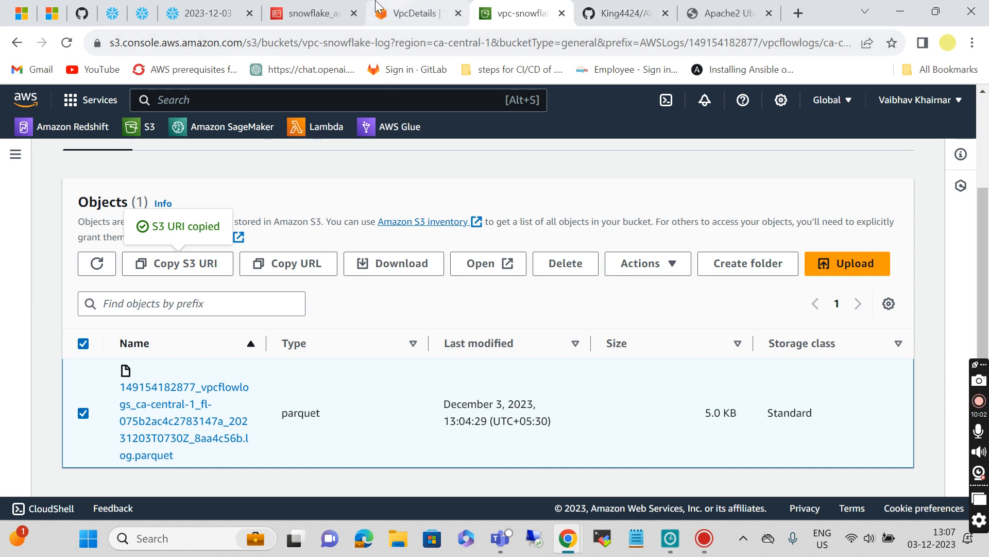
click(208, 11)
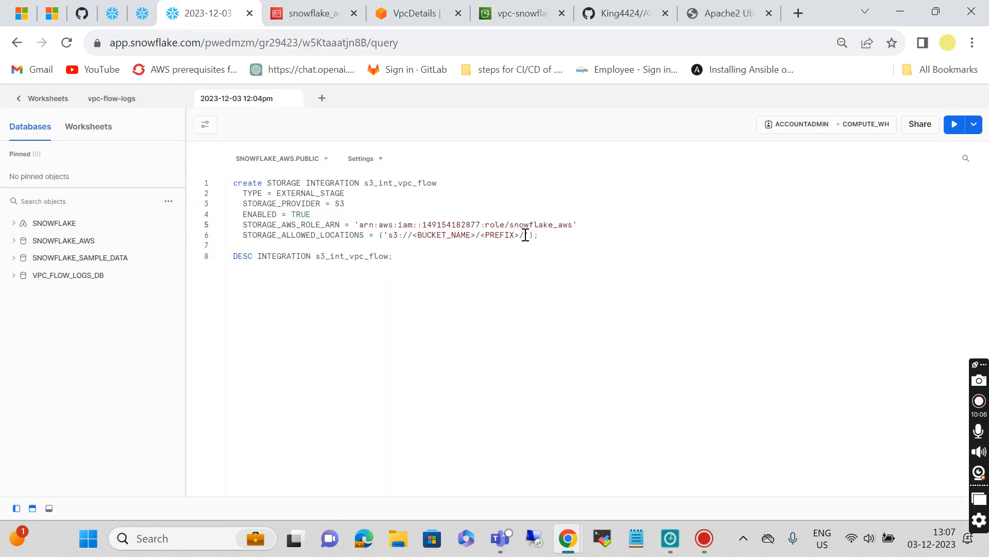
drag(526, 235, 391, 235)
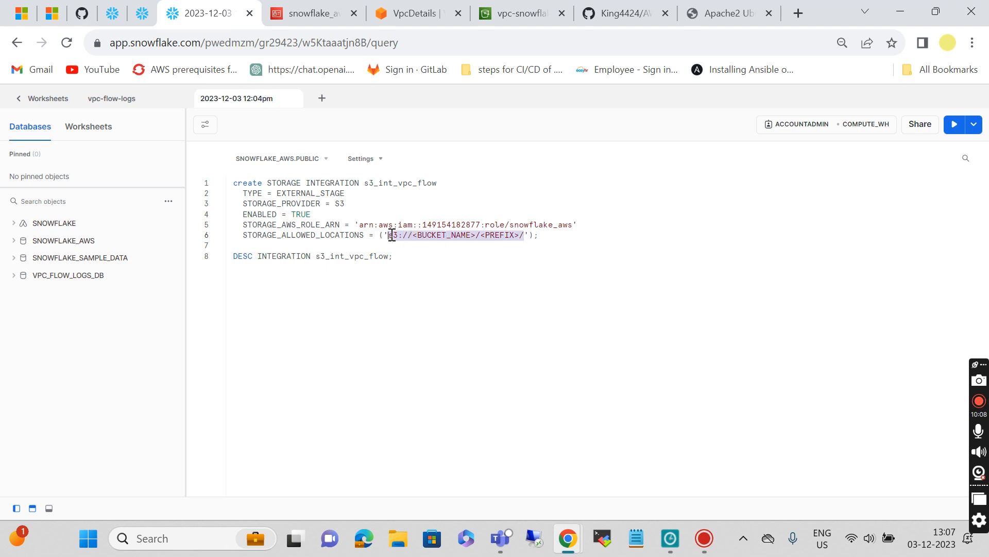
key(ctrl+v)
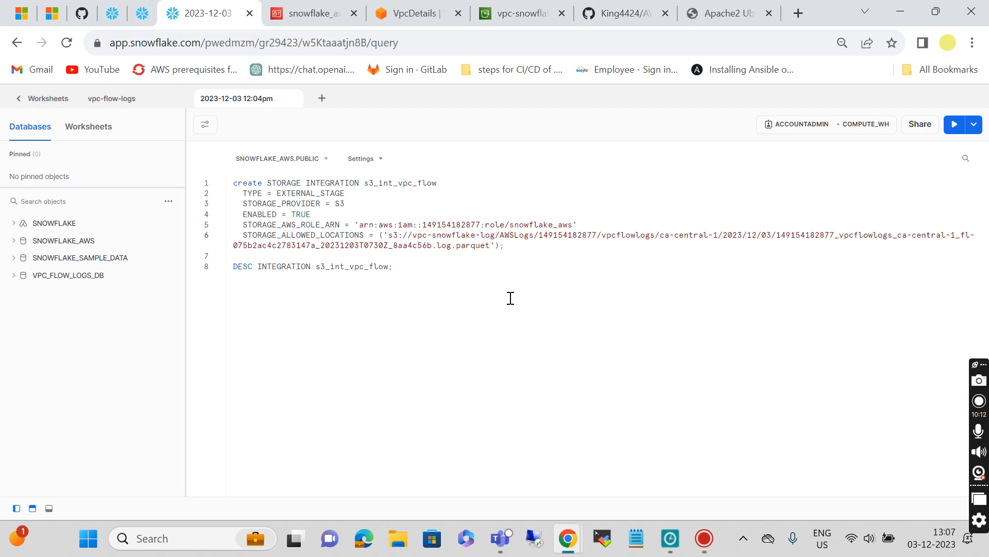
key(BackSpace)
key(BackSpace)
key(BackSpace)
key(BackSpace)
key(BackSpace)
key(BackSpace)
key(BackSpace)
key(BackSpace)
key(BackSpace)
key(BackSpace)
key(BackSpace)
key(BackSpace)
key(BackSpace)
key(BackSpace)
key(BackSpace)
key(BackSpace)
key(BackSpace)
key(BackSpace)
key(BackSpace)
key(BackSpace)
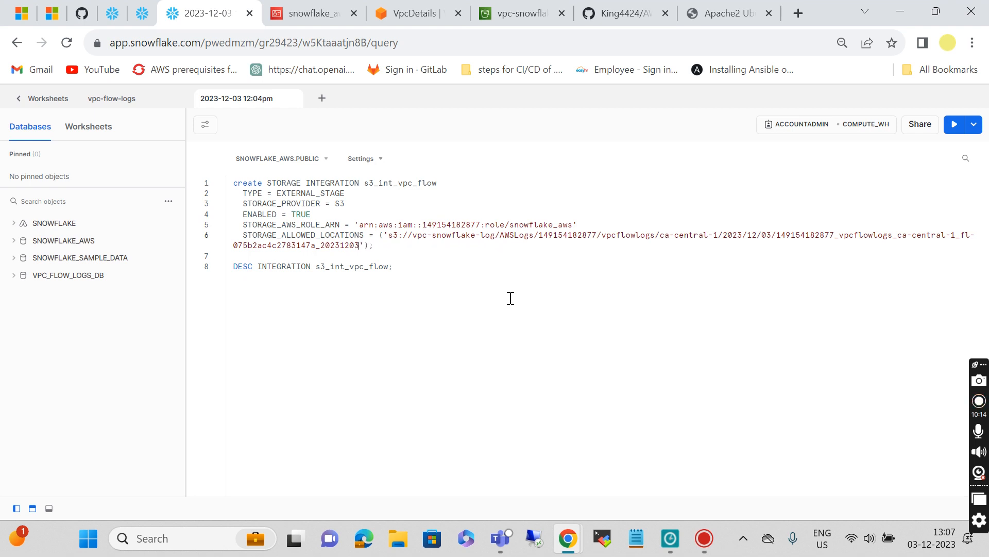
key(BackSpace)
key(BackSpace)
key(BackSpace)
key(BackSpace)
key(BackSpace)
key(BackSpace)
key(BackSpace)
key(BackSpace)
key(BackSpace)
key(BackSpace)
key(BackSpace)
key(BackSpace)
key(BackSpace)
key(BackSpace)
key(BackSpace)
key(BackSpace)
key(BackSpace)
key(BackSpace)
key(BackSpace)
key(BackSpace)
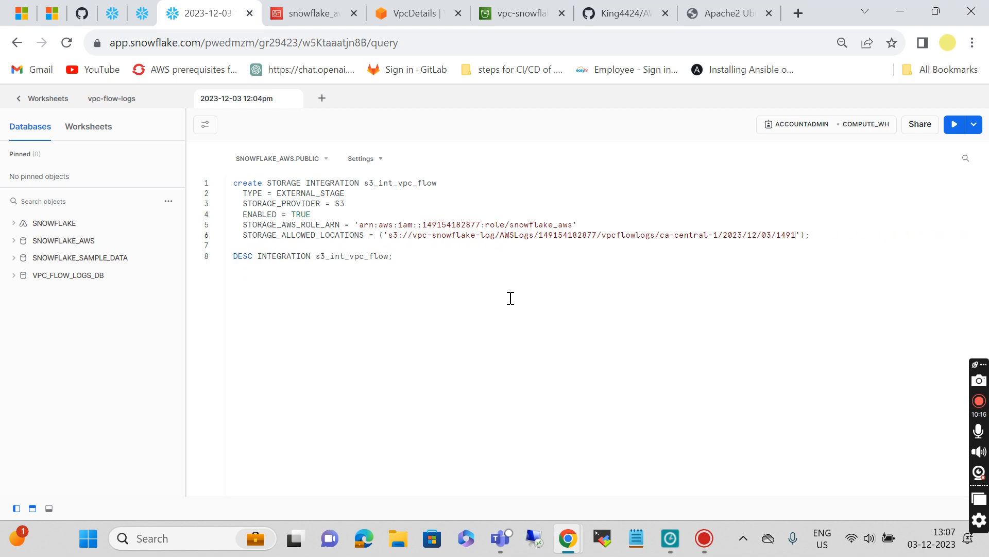
key(BackSpace)
key(BackSpace)
key(BackSpace)
key(BackSpace)
key(BackSpace)
key(BackSpace)
key(BackSpace)
key(BackSpace)
key(BackSpace)
key(BackSpace)
key(BackSpace)
key(BackSpace)
key(BackSpace)
key(BackSpace)
key(BackSpace)
key(BackSpace)
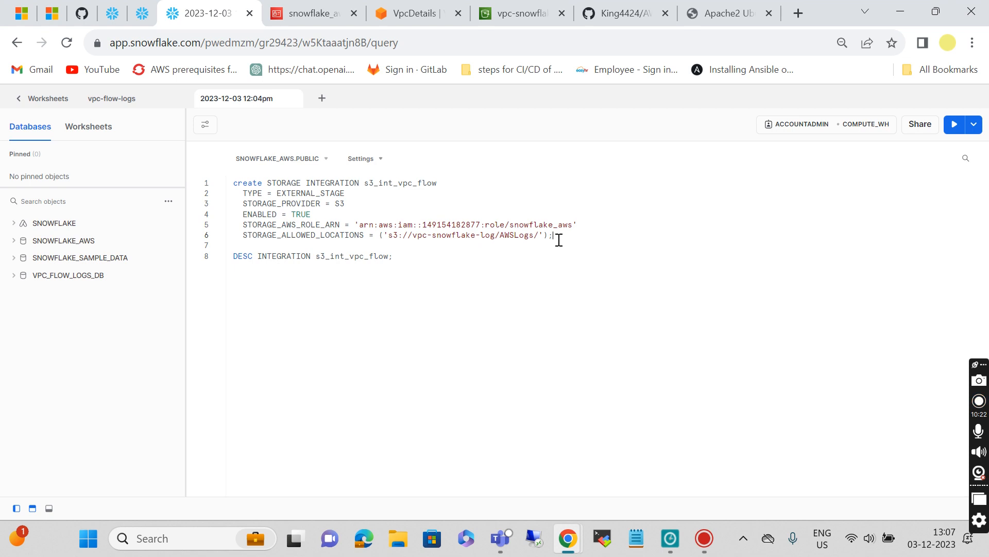
key(ctrl+Return)
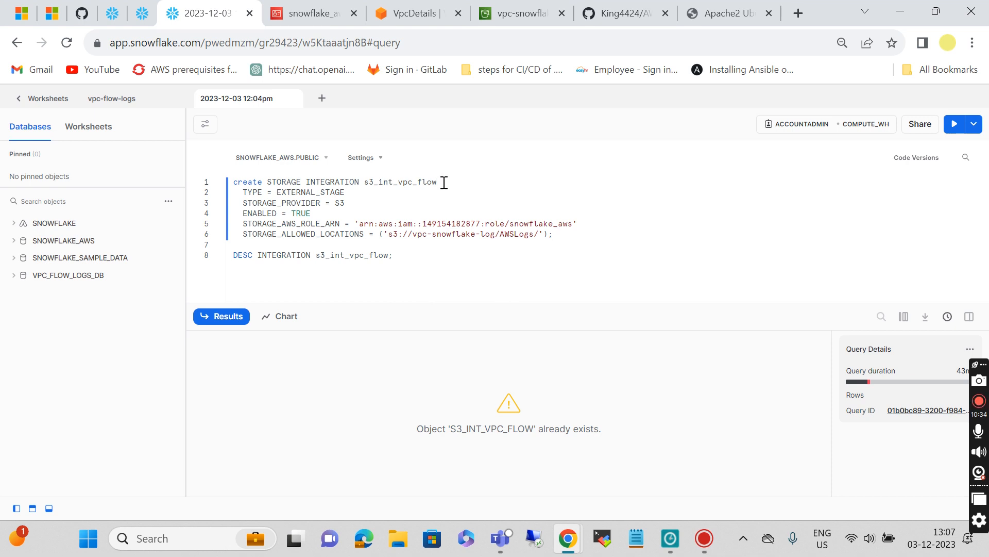
Step: Rename the integration to s3_int_vpc_flow_aws, create it, and run DESC INTEGRATION on it
text(_aws)
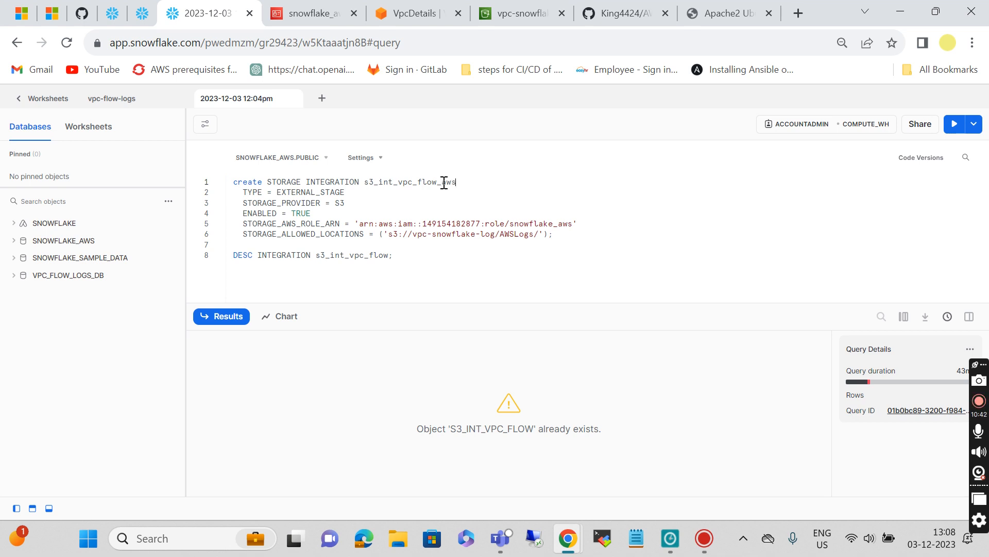
click(562, 237)
key(ctrl+Return)
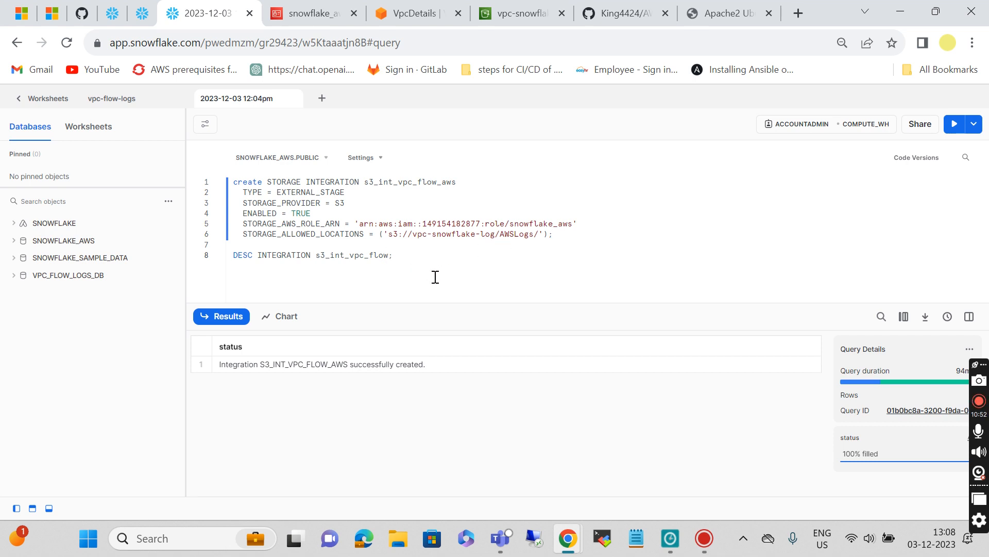
text(_aws)
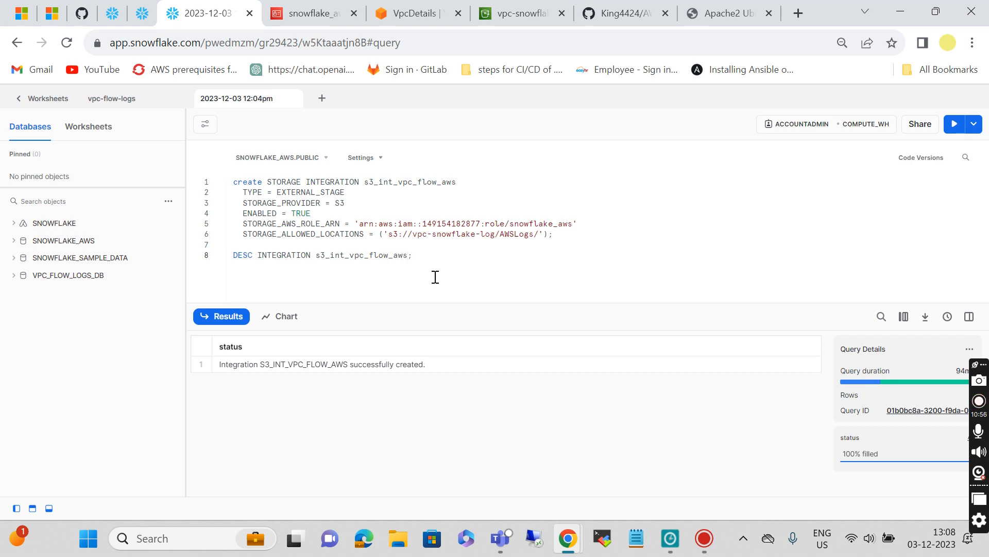
key(ctrl+Return)
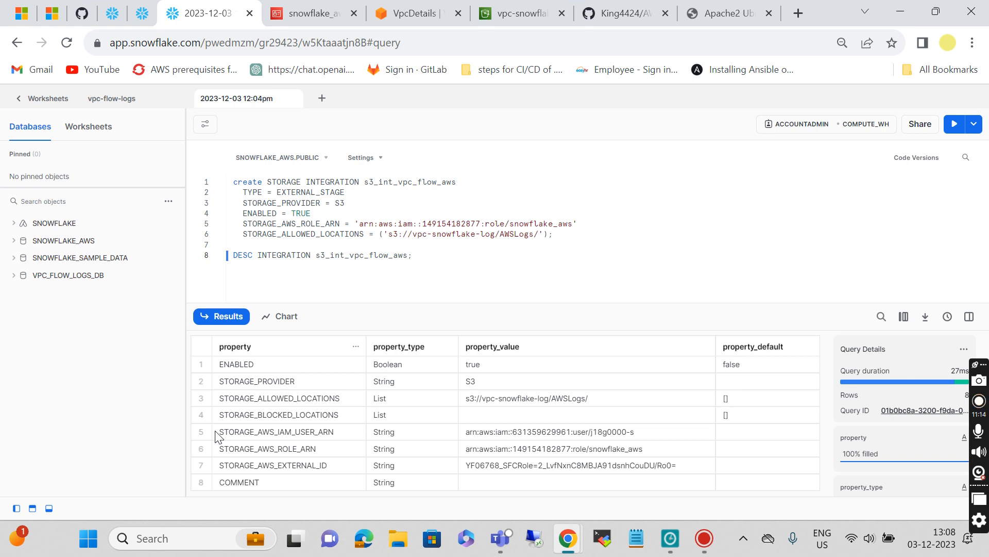
Step: Copy the IAM user ARN, role ARN and external ID result rows into a Notepad note
drag(216, 435, 610, 467)
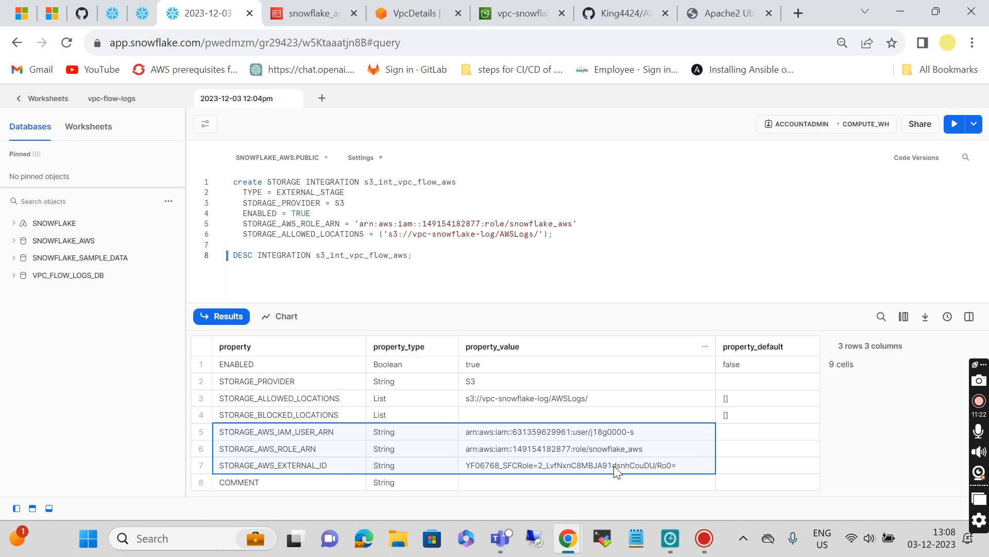
click(637, 538)
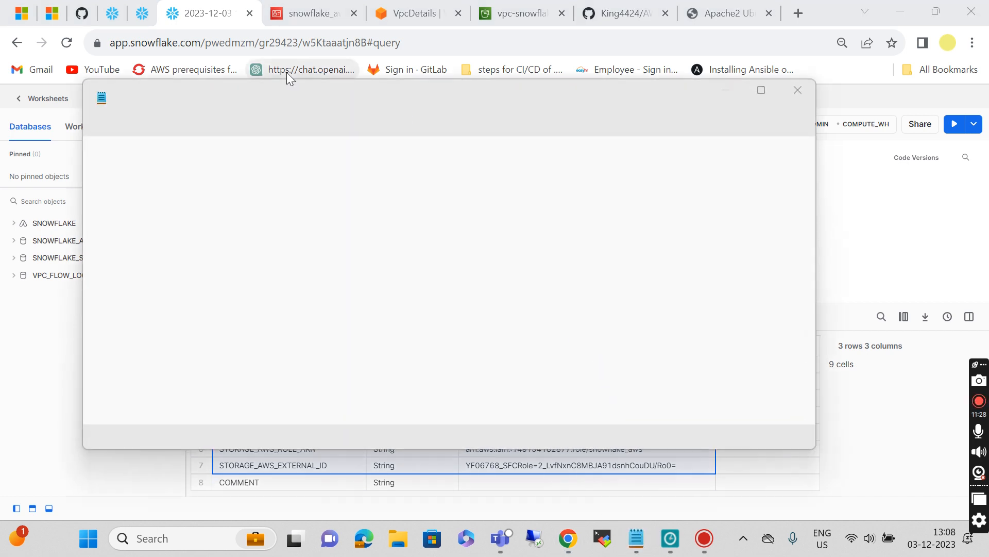
click(871, 164)
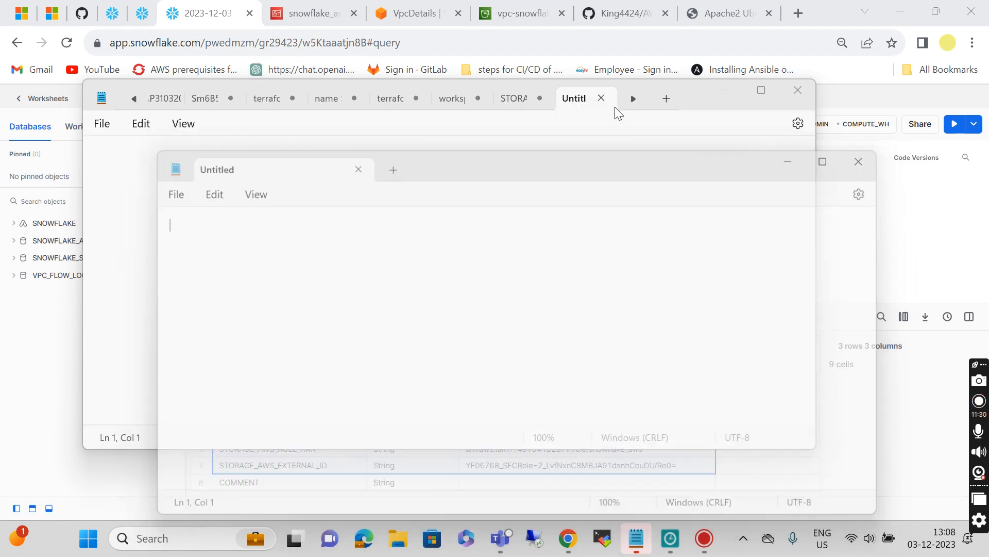
key(ctrl+v)
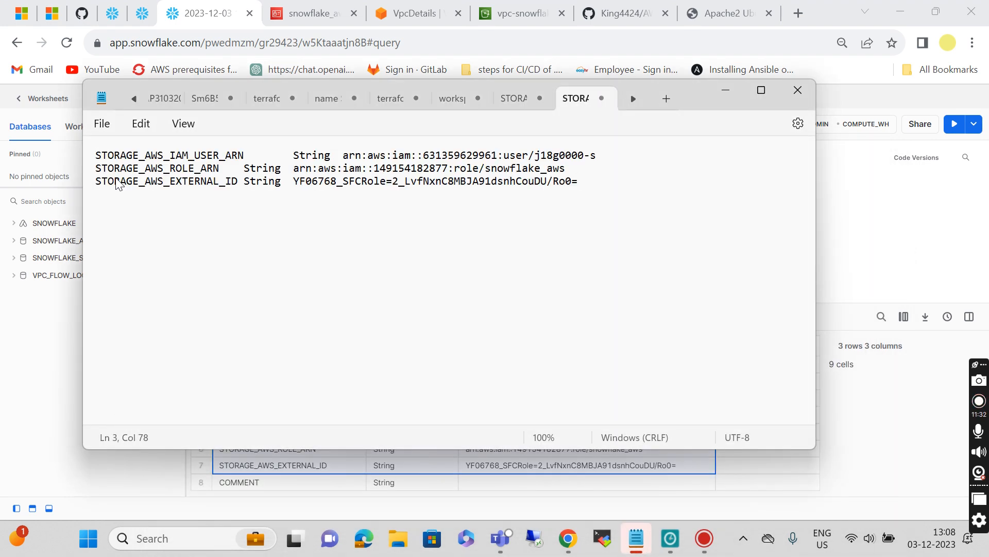
click(726, 90)
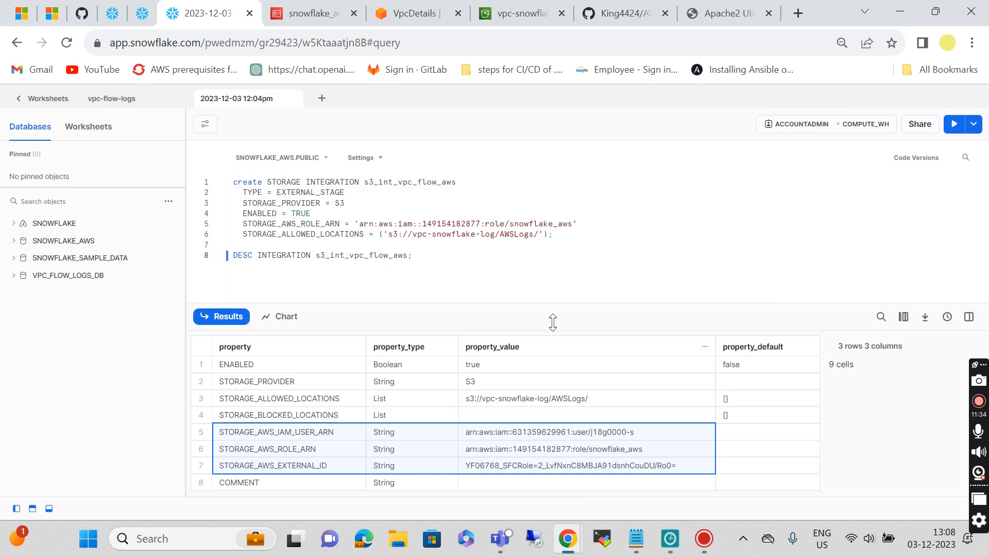
click(626, 13)
Step: Copy the README's export variables code block and paste it below the stored values in Notepad
scroll(339, 374, down, 7)
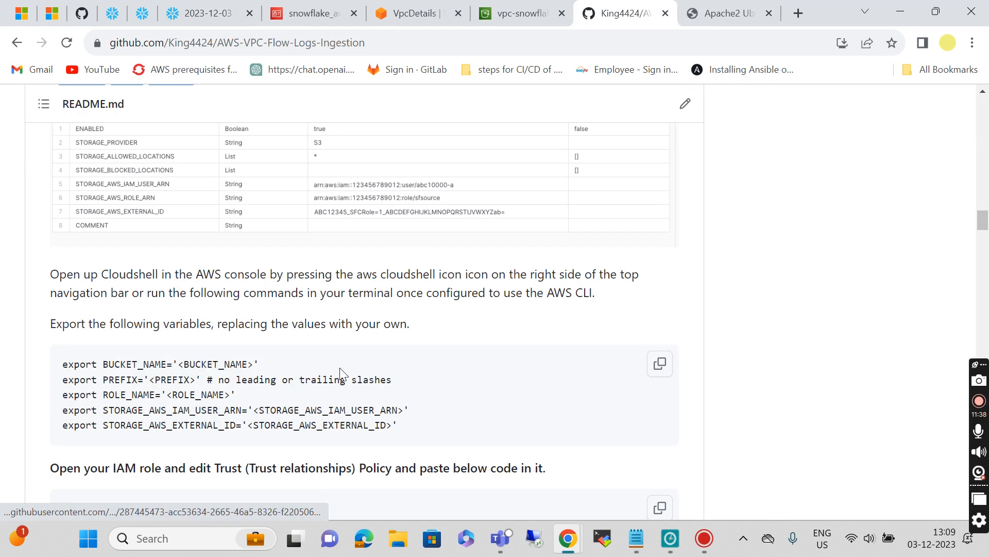
scroll(340, 372, down, 2)
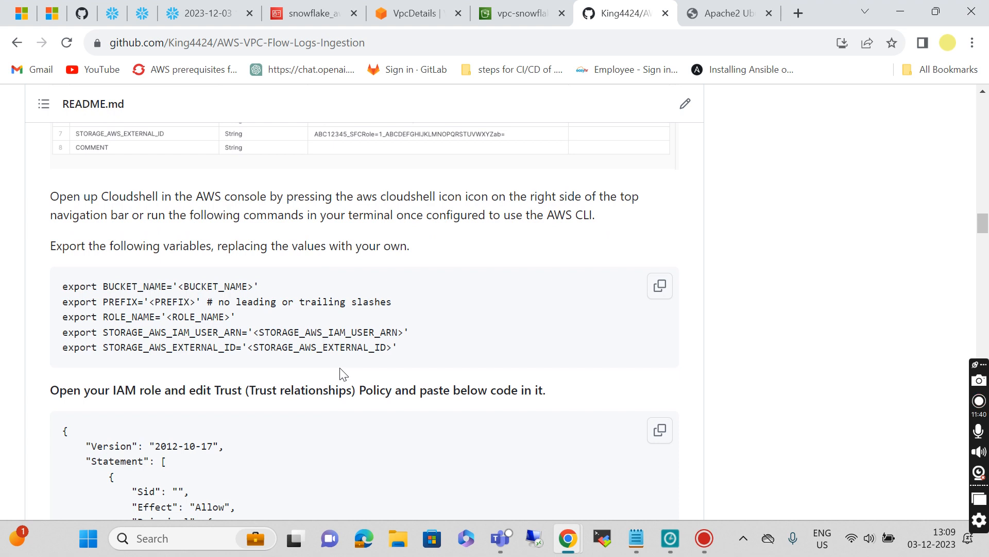
scroll(340, 372, down, 1)
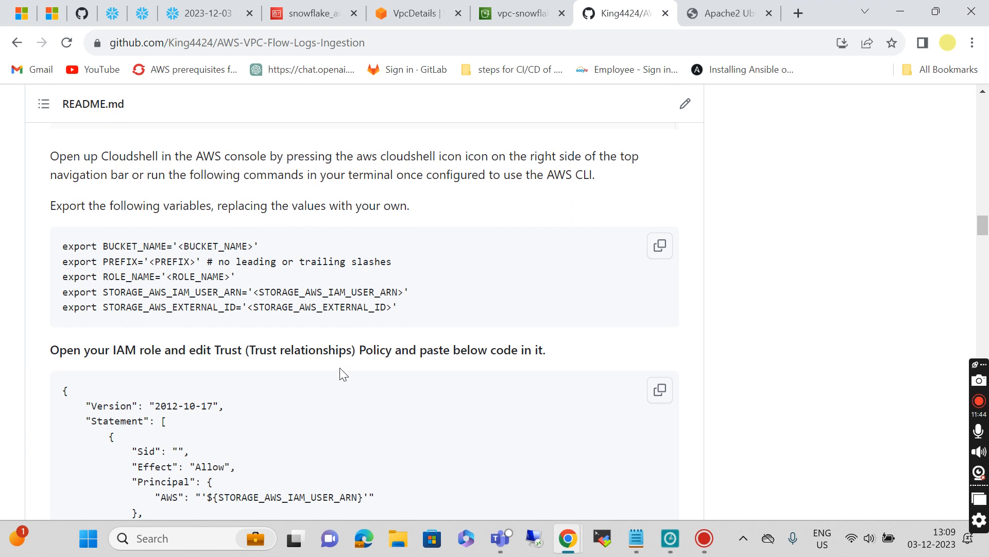
scroll(341, 372, down, 1)
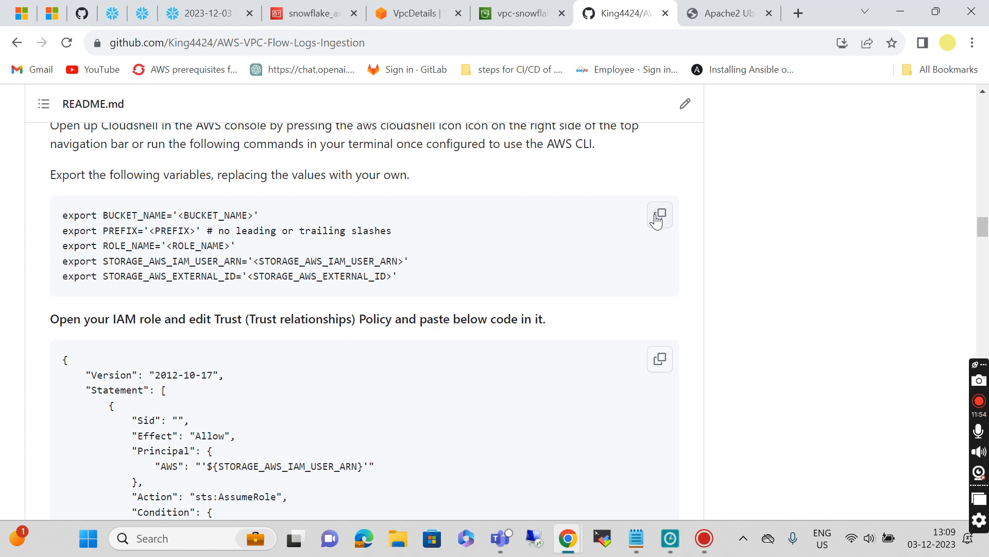
click(658, 217)
click(638, 539)
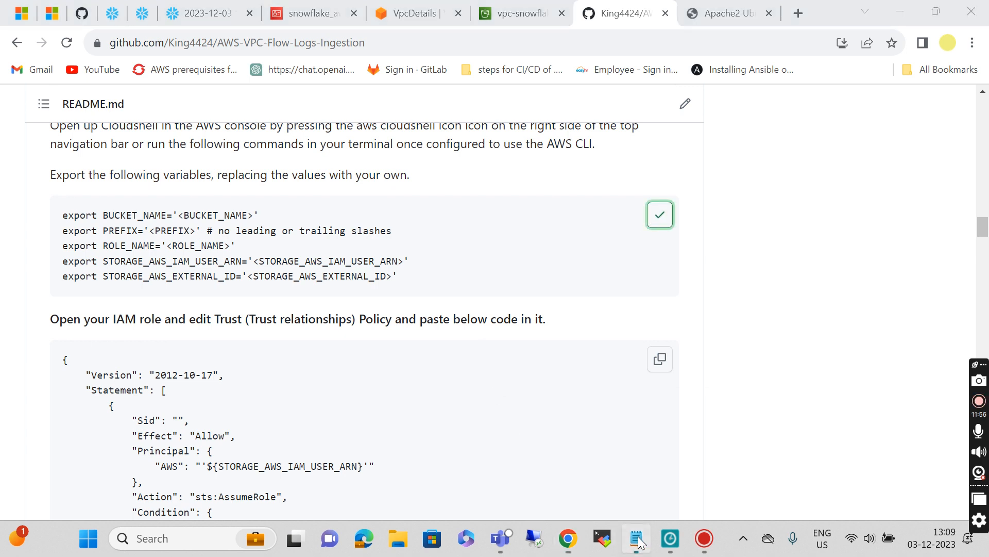
click(169, 280)
click(582, 183)
key(Return)
key(Return)
key(Return)
key(Return)
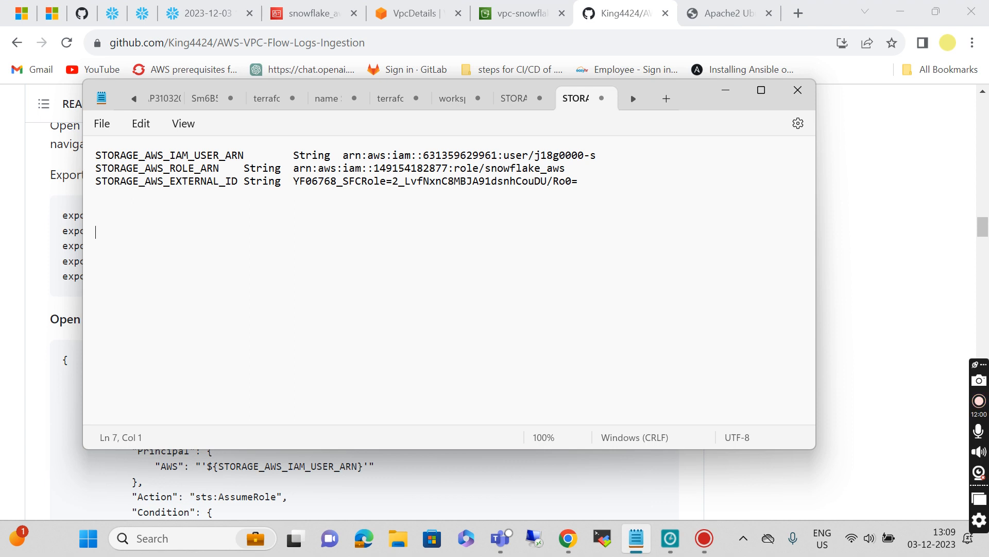
key(ctrl+v)
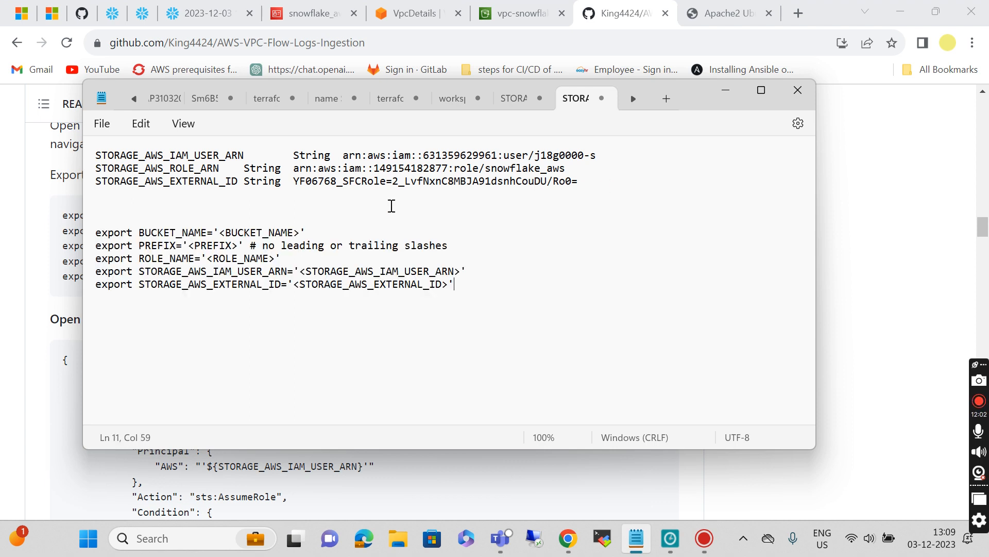
click(499, 19)
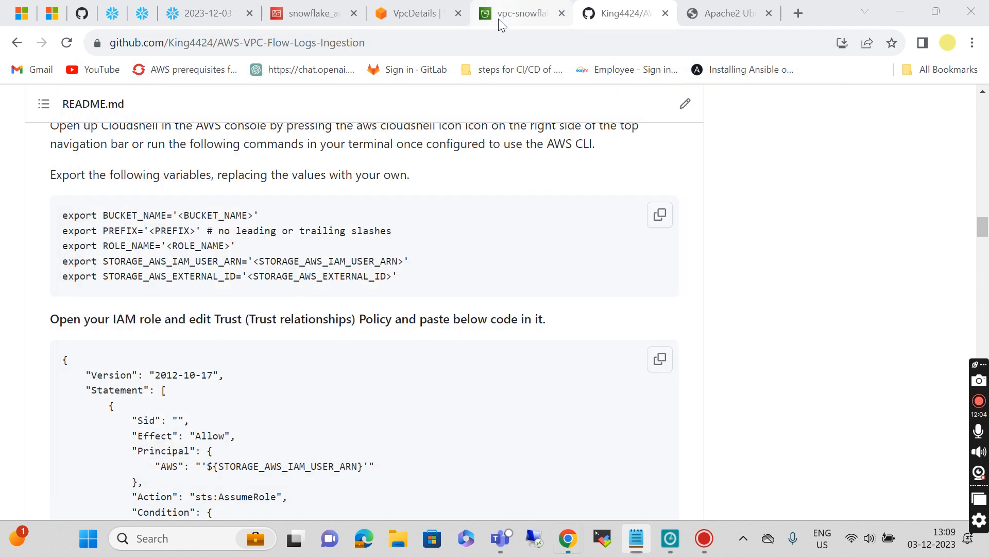
Step: Replace the <BUCKET_NAME> placeholder with vpc-snowflake-log copied from the S3 page
scroll(354, 258, up, 2)
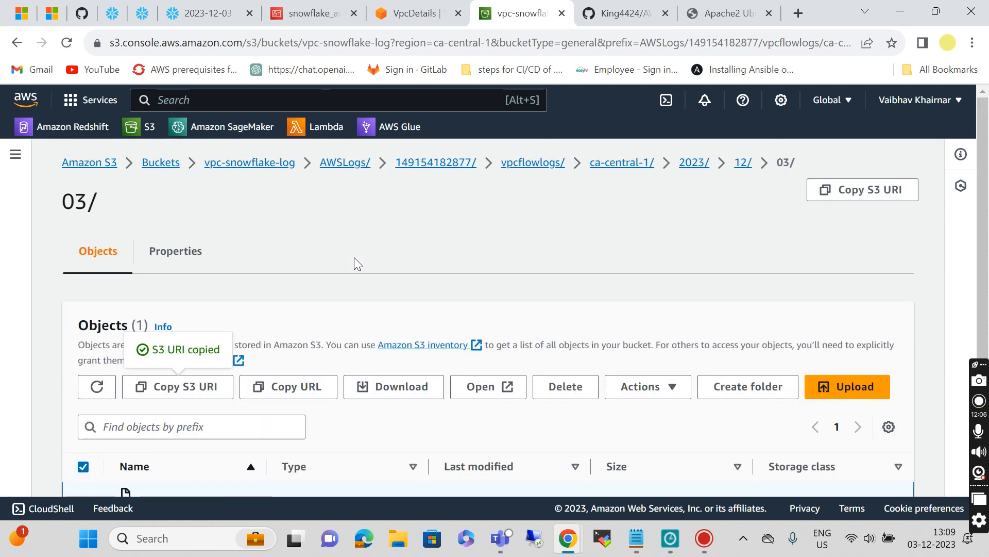
drag(205, 169, 299, 177)
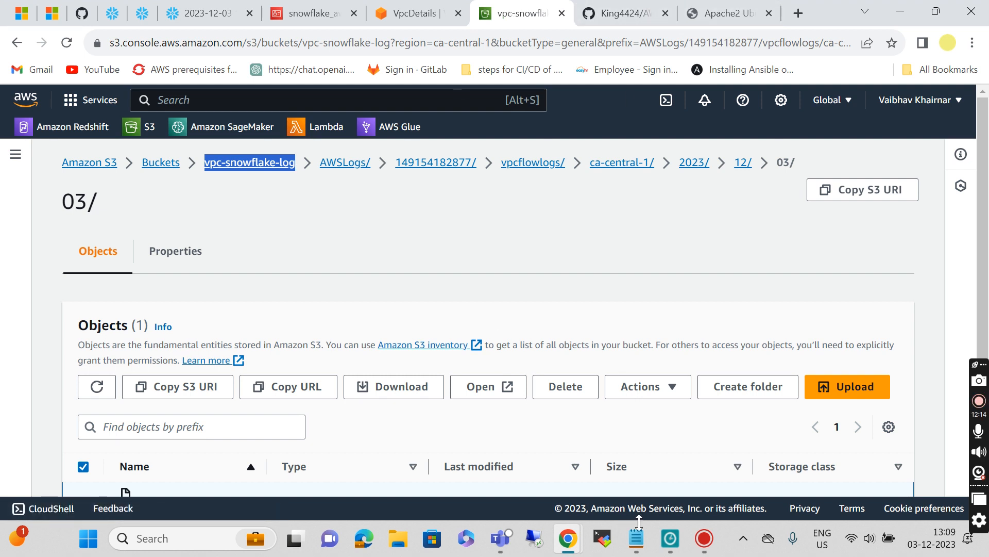
click(636, 538)
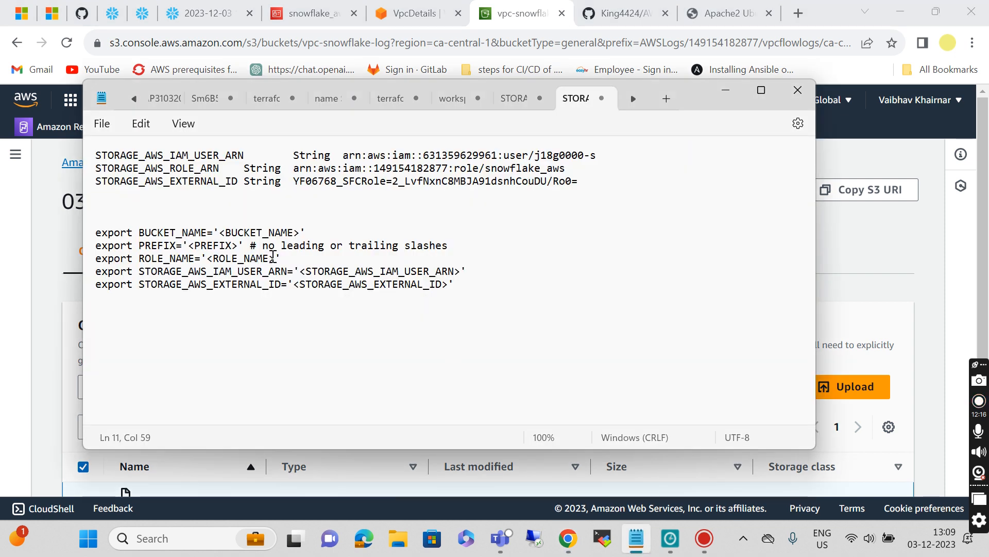
click(299, 232)
drag(299, 233, 218, 236)
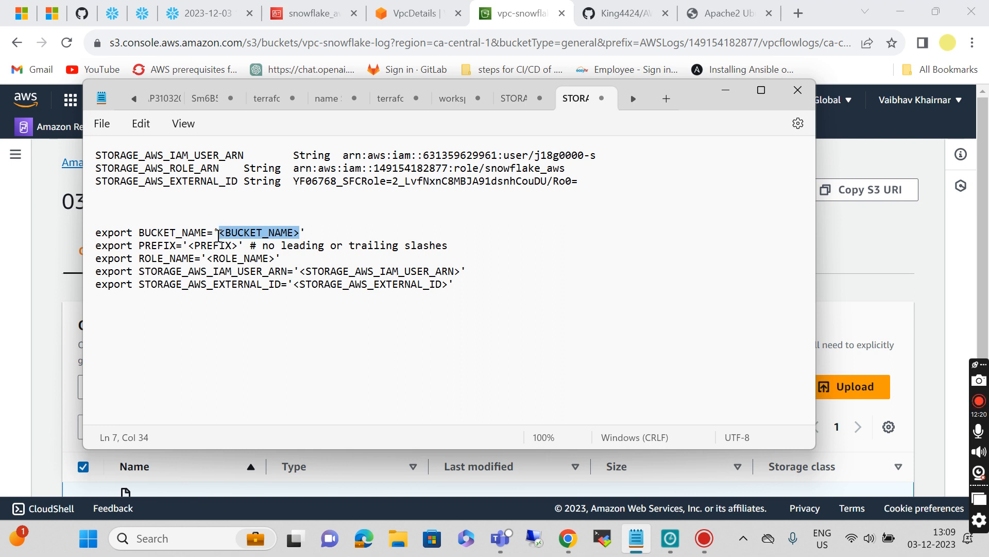
key(ctrl+v)
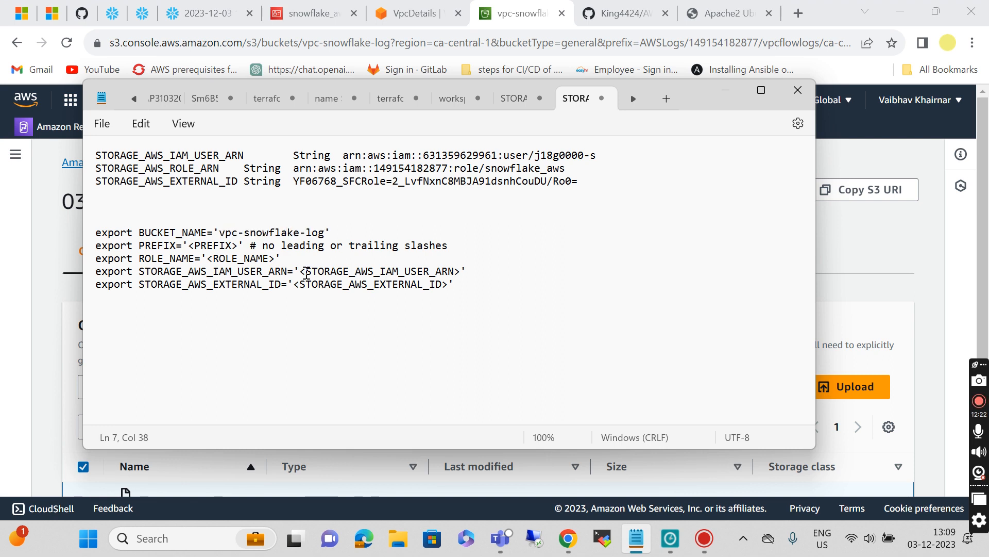
Step: Fill the PREFIX export line with AWSLogs/ copied from the S3 folder breadcrumb
click(239, 245)
key(BackSpace)
key(BackSpace)
key(BackSpace)
key(BackSpace)
key(BackSpace)
key(BackSpace)
key(BackSpace)
key(BackSpace)
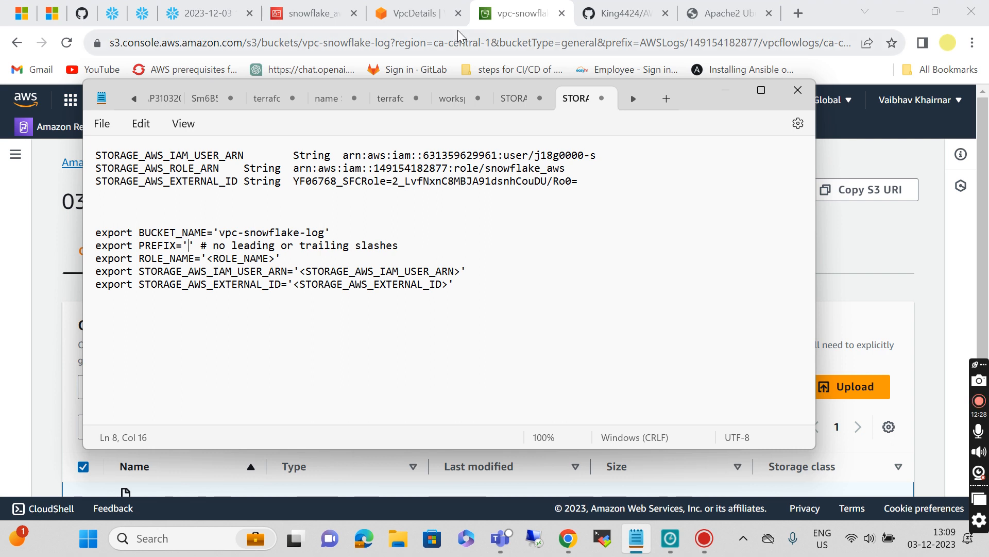
click(505, 17)
scroll(291, 390, down, 3)
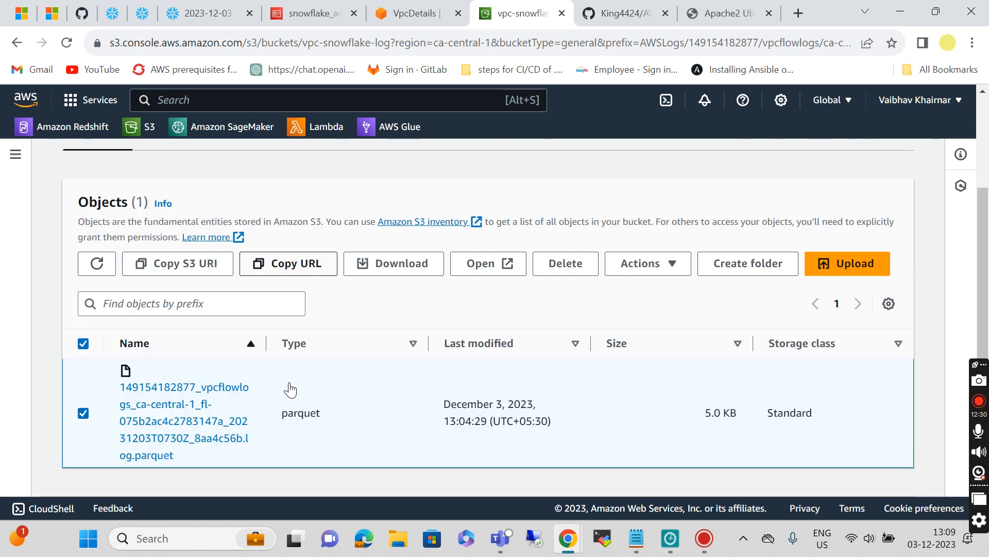
scroll(288, 388, up, 3)
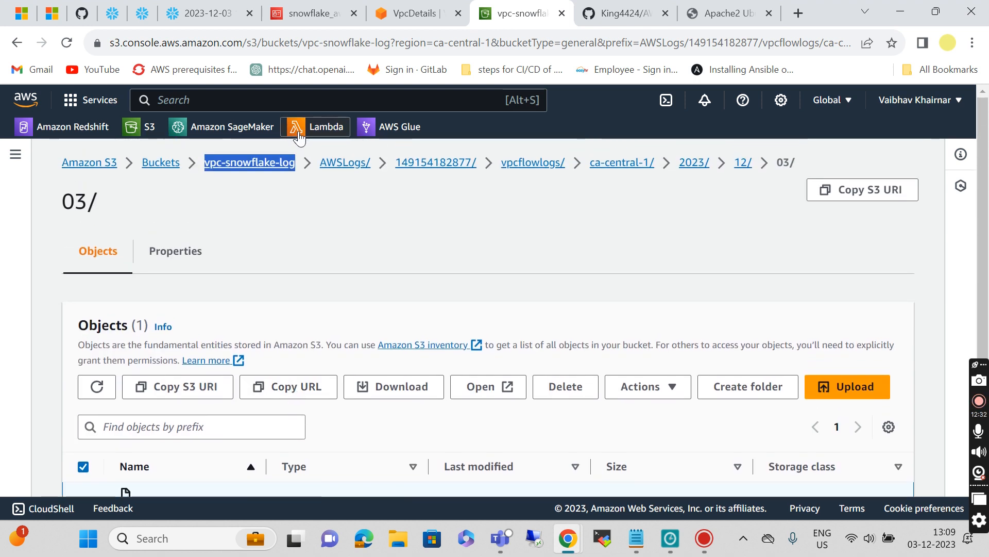
click(318, 165)
drag(318, 165, 373, 168)
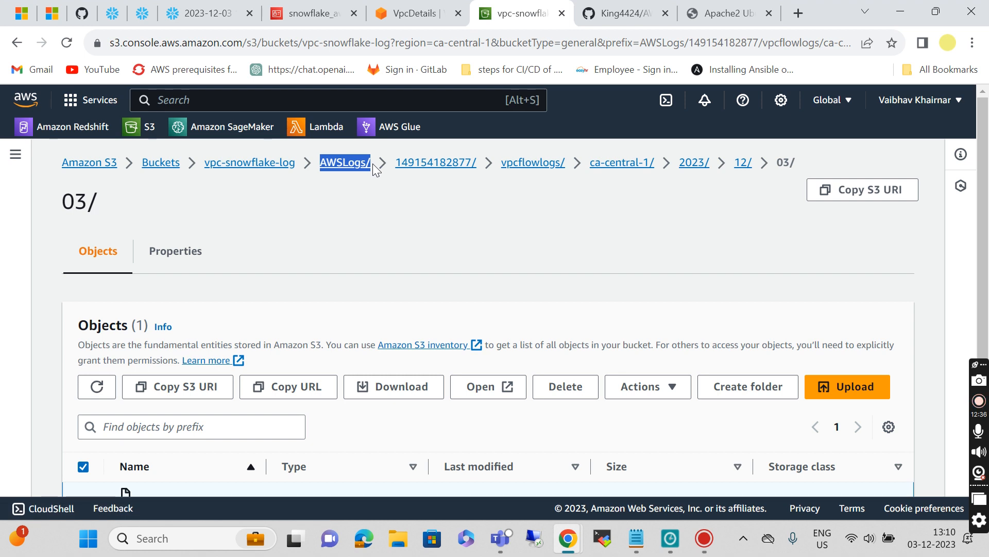
click(637, 539)
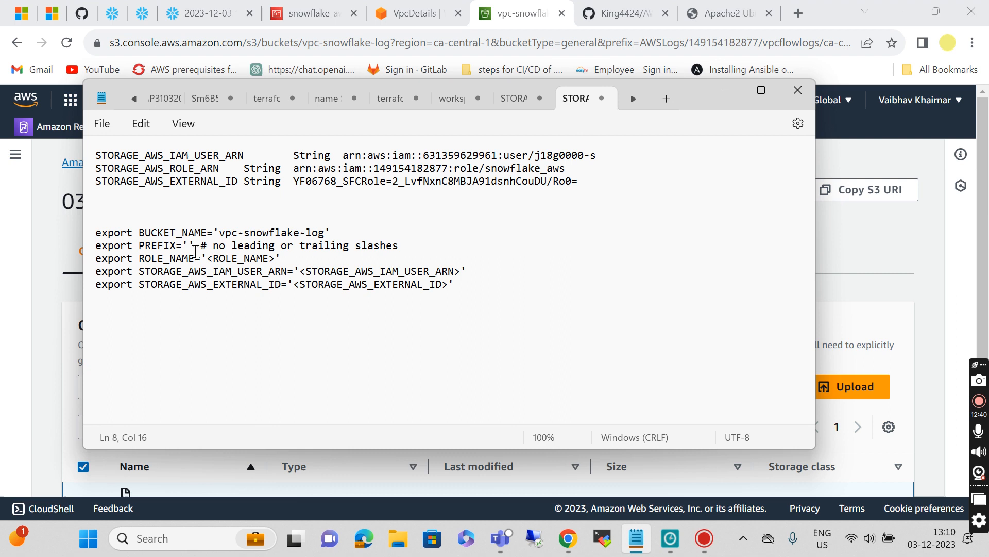
key(ctrl+v)
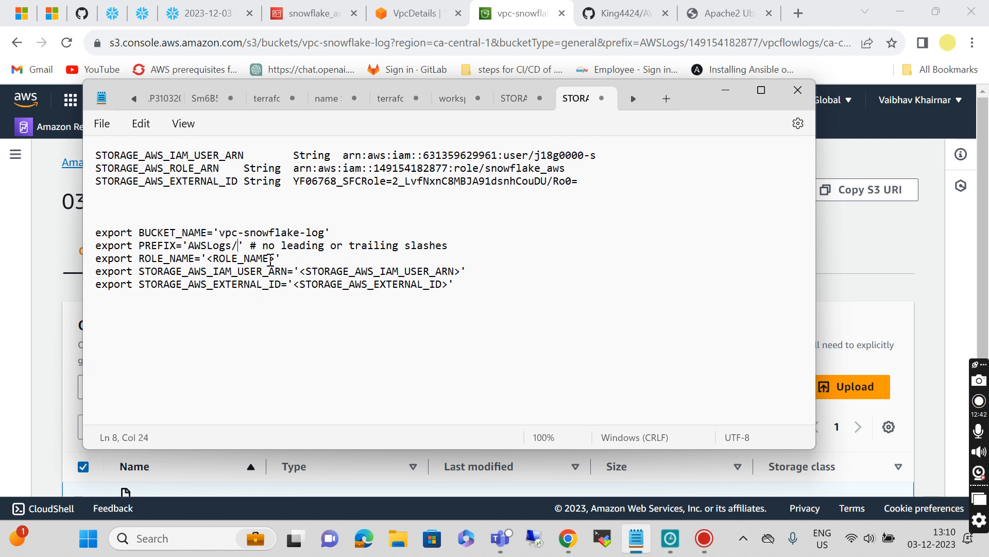
Step: Replace <ROLE_NAME> with snowflake_aws copied from the IAM role page
click(305, 15)
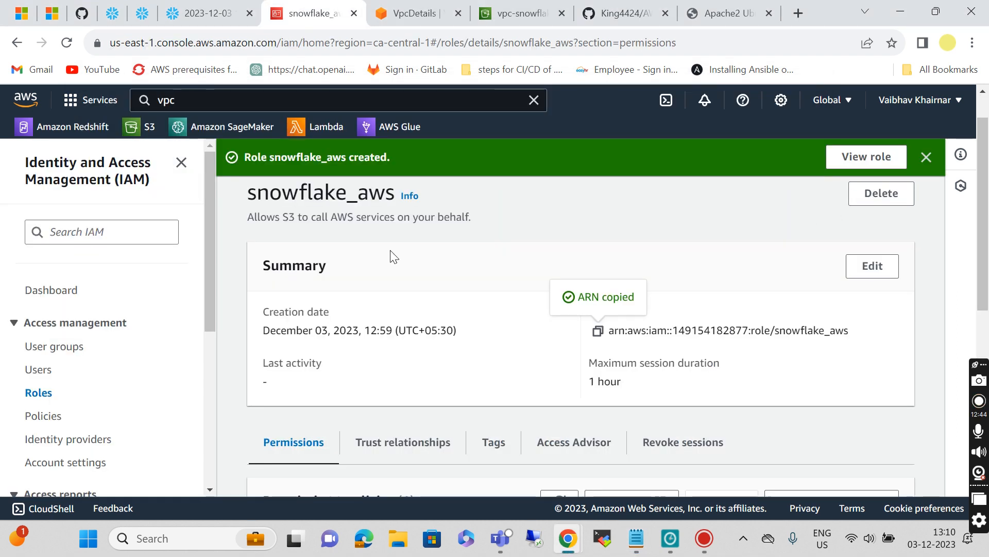
drag(238, 199, 395, 201)
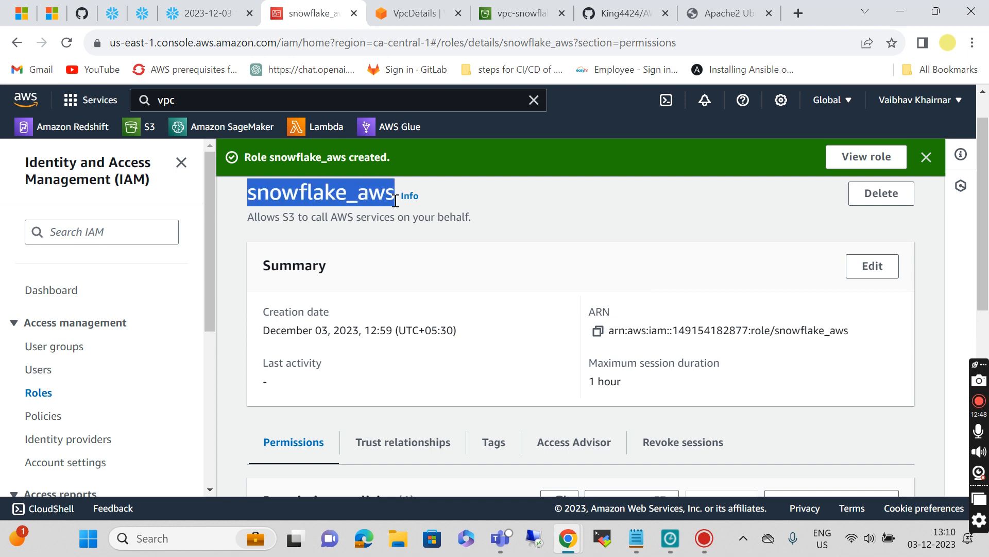
click(637, 538)
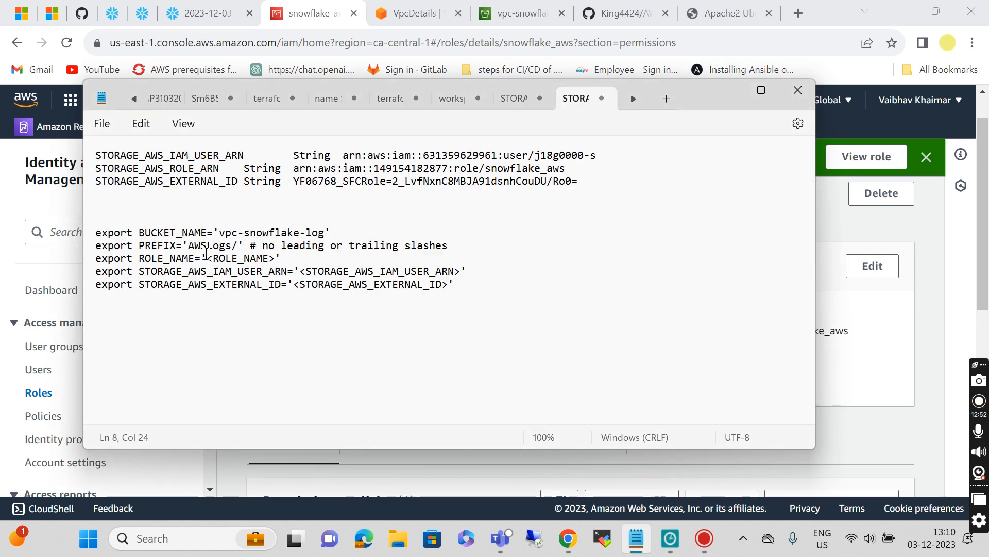
drag(206, 259, 277, 265)
key(ctrl+v)
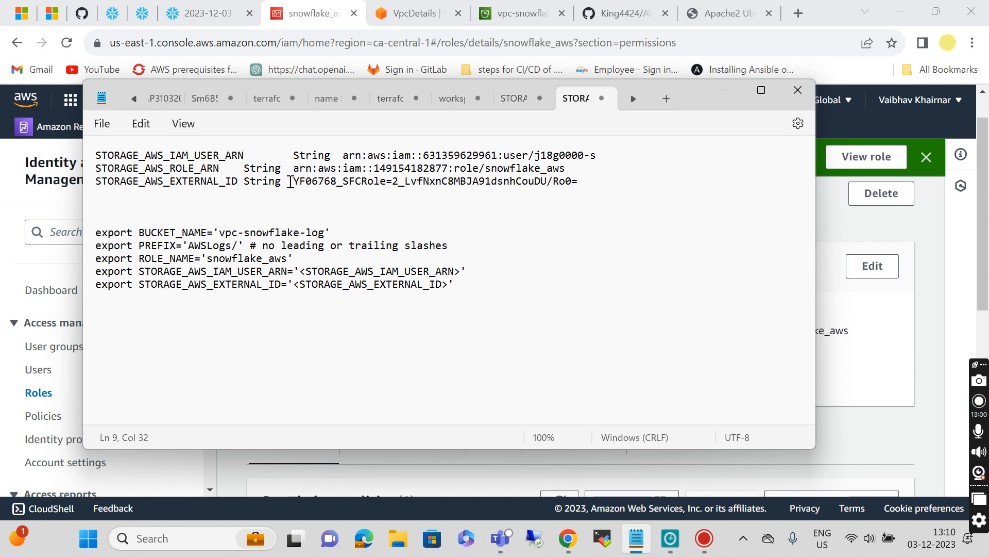
Step: Fill in the IAM user ARN and external ID export lines from the stored values, then select all five lines
drag(340, 155, 603, 161)
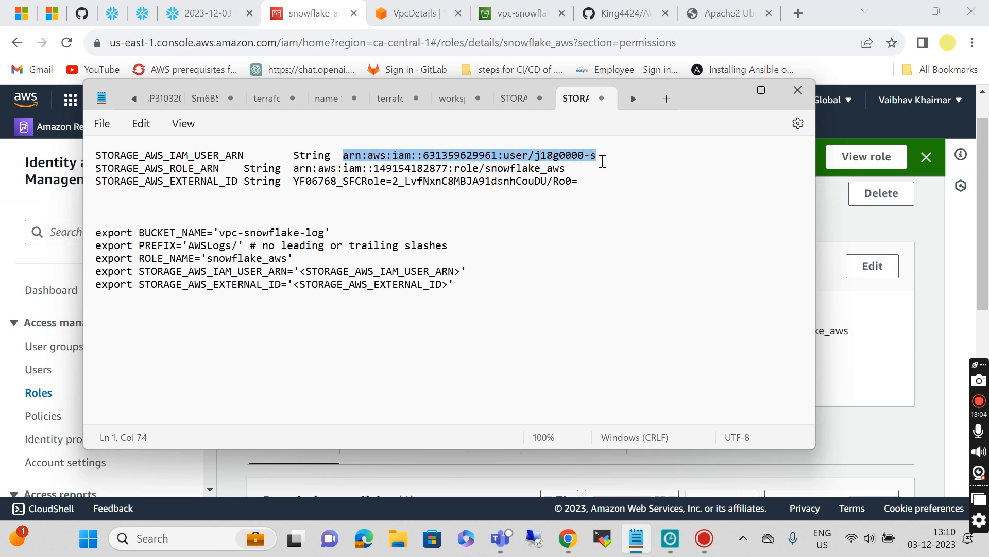
drag(301, 273, 462, 277)
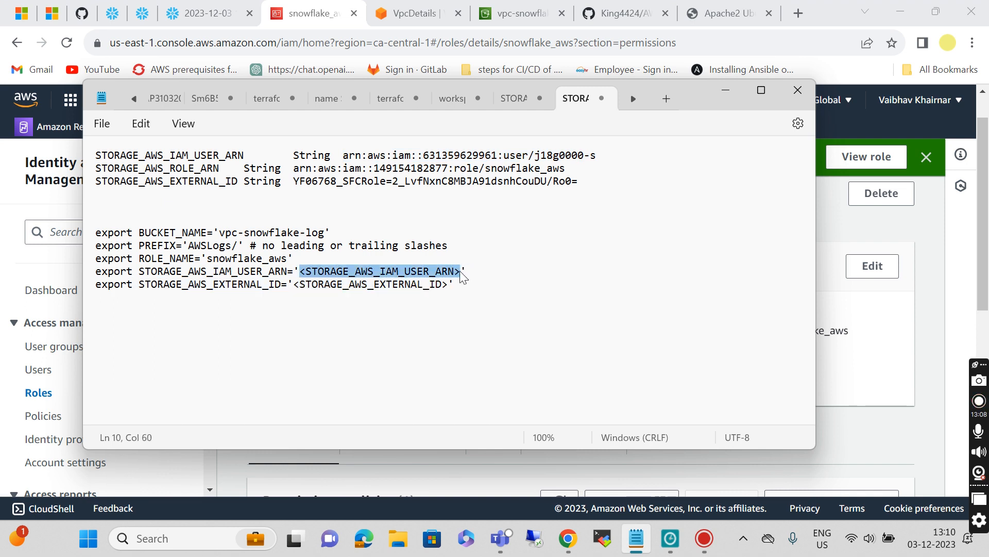
key(ctrl+v)
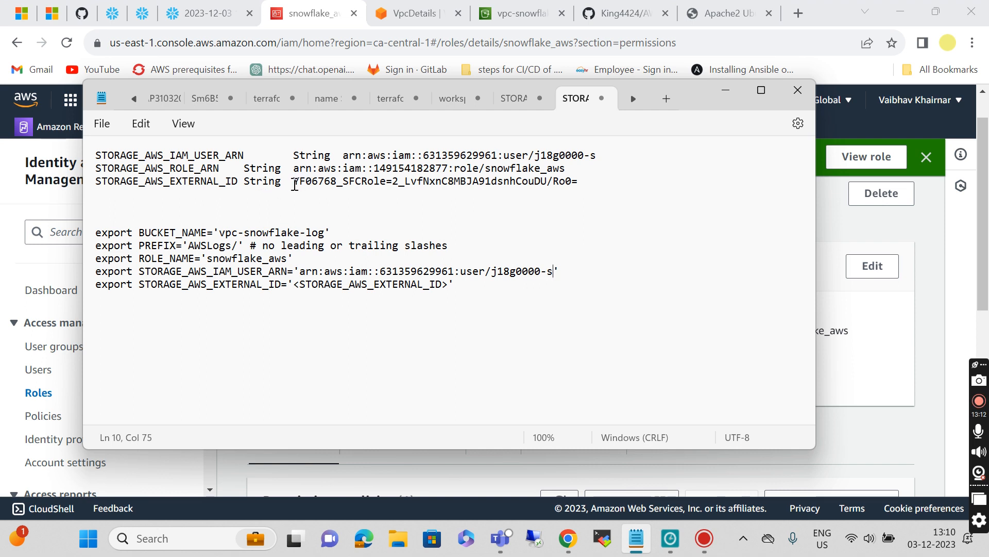
drag(293, 181, 553, 193)
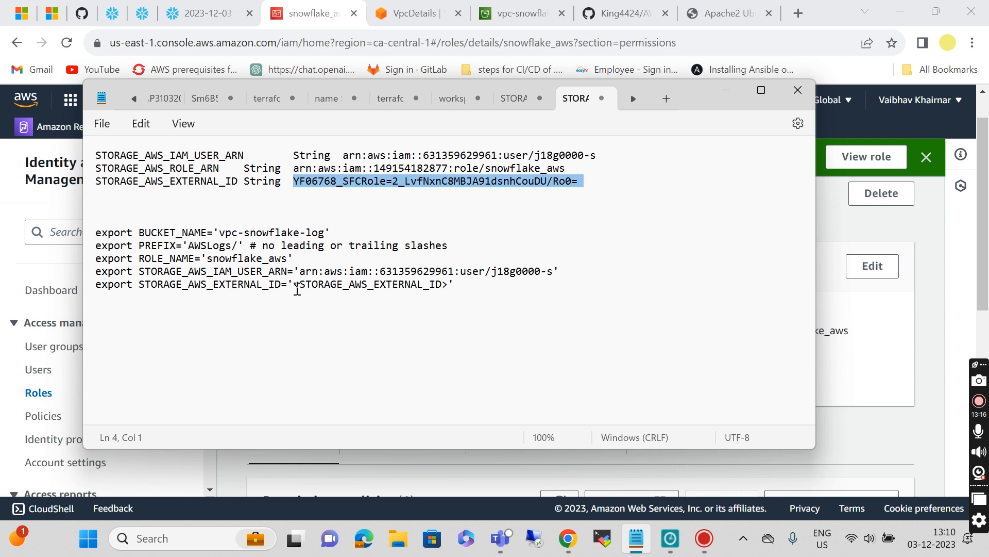
click(296, 289)
drag(296, 289, 450, 283)
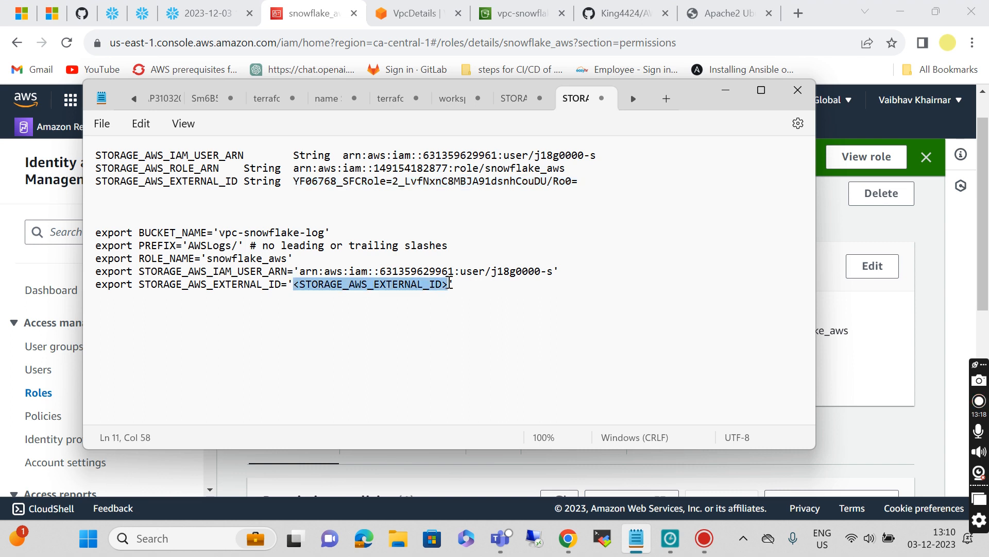
key(ctrl+v)
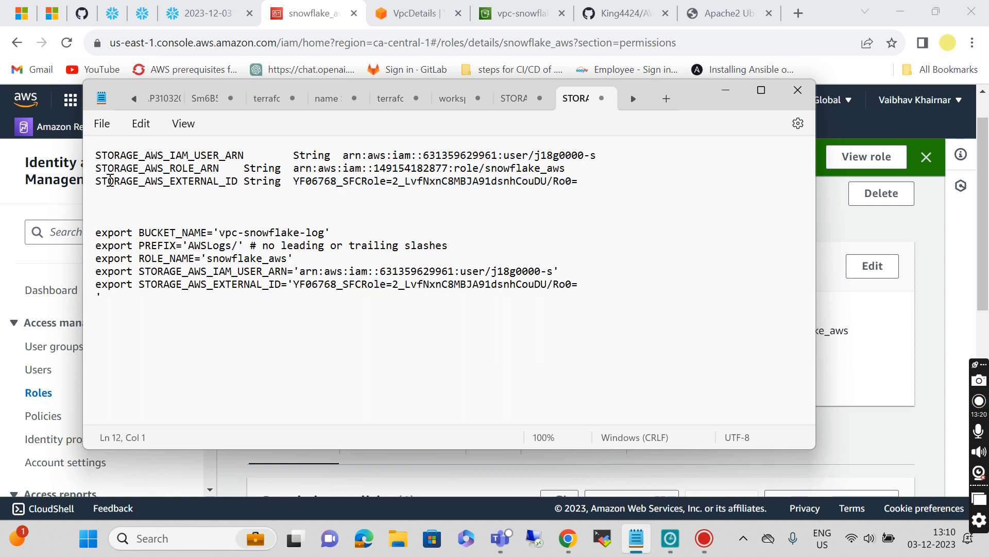
drag(88, 236, 341, 293)
key(ctrl+c)
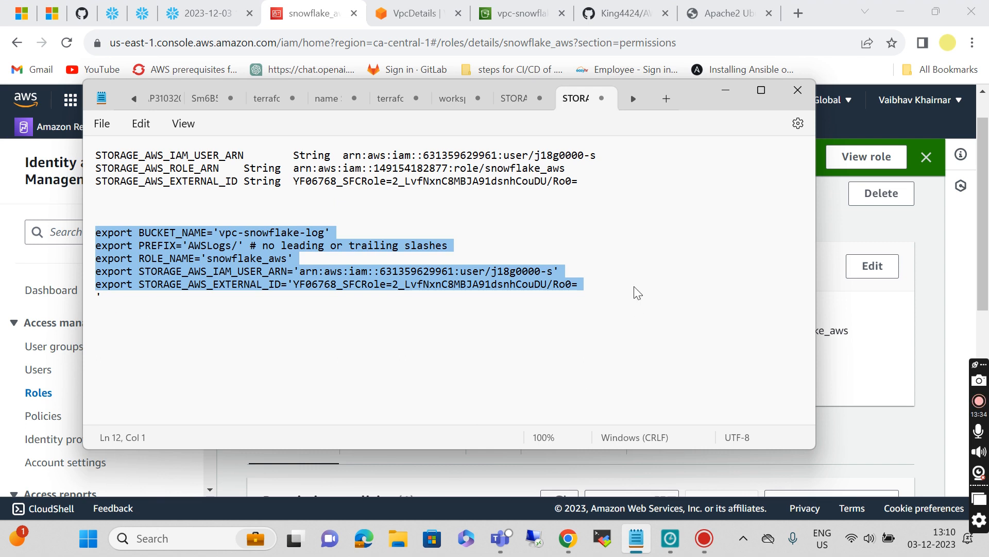
click(726, 90)
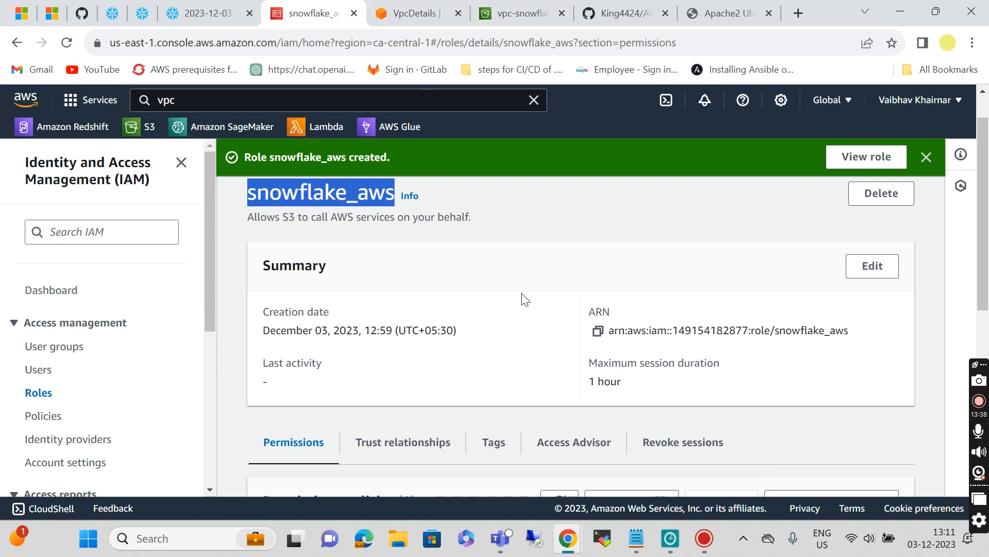
Step: Dismiss the 'Role created' banner on the snowflake_aws role page and launch CloudShell
scroll(523, 298, up, 1)
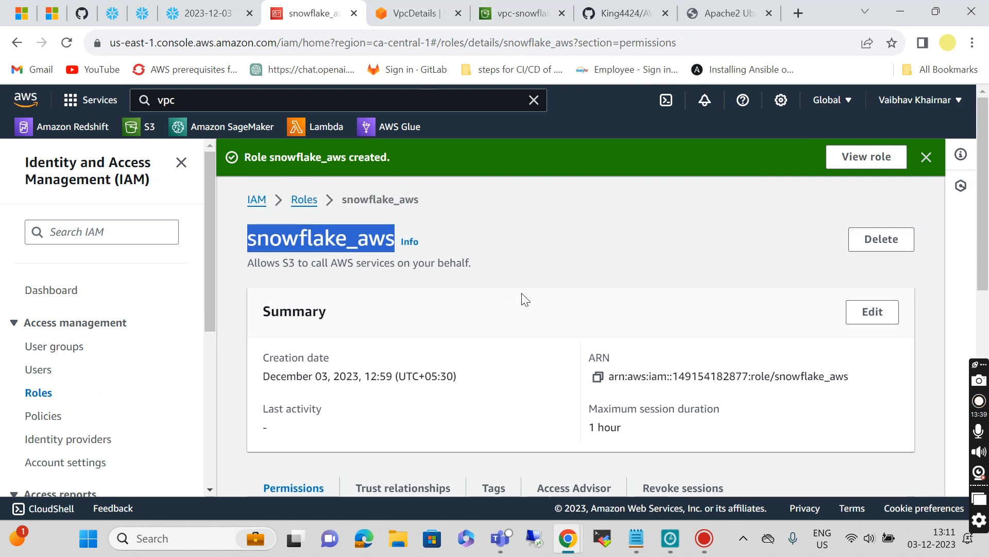
click(926, 157)
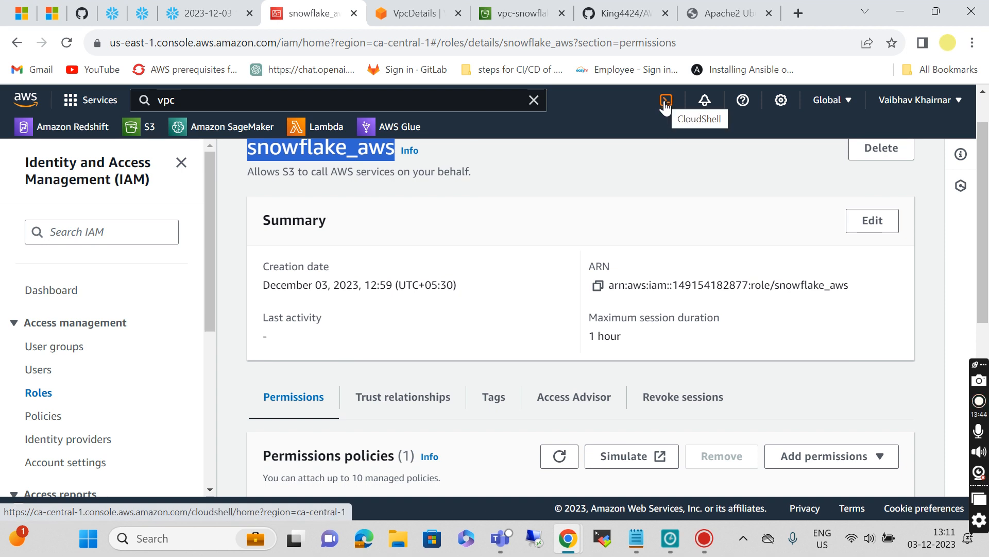
click(665, 103)
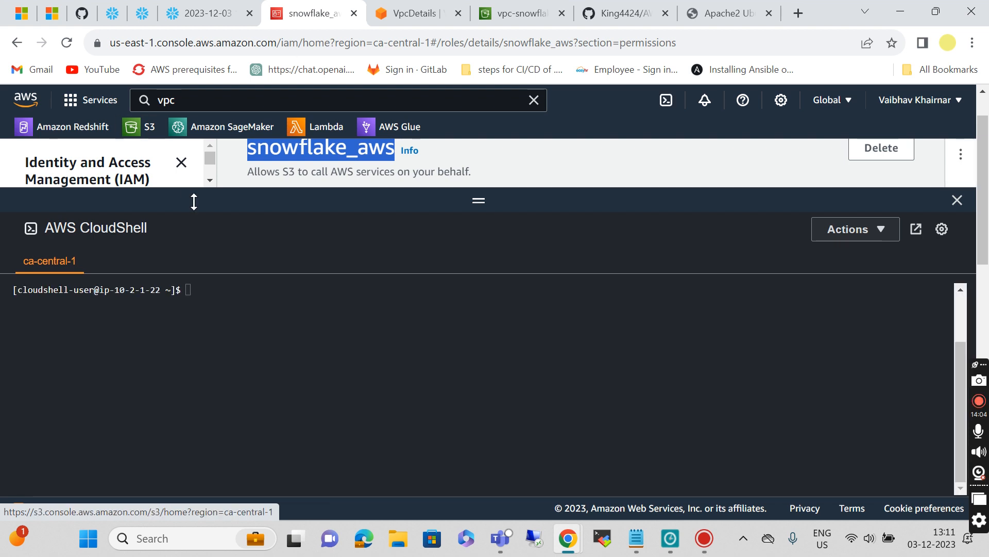
Step: Paste the export commands into CloudShell and run the BUCKET_NAME export
click(198, 289)
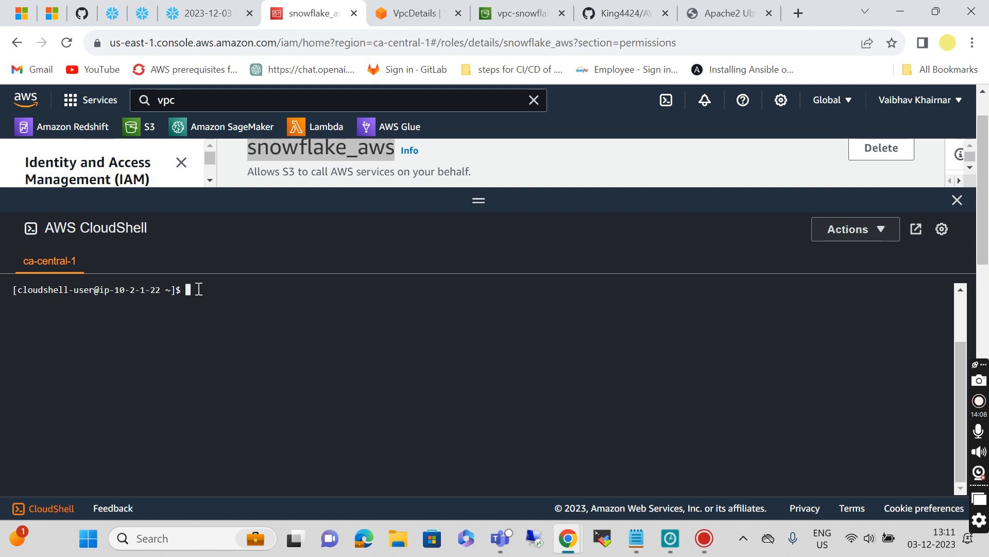
key(ctrl+v)
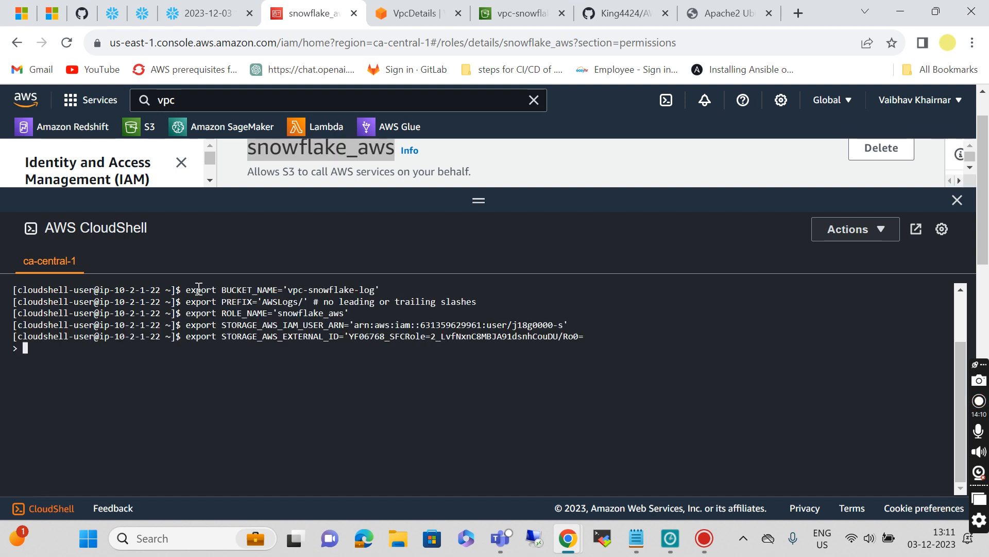
key(Return)
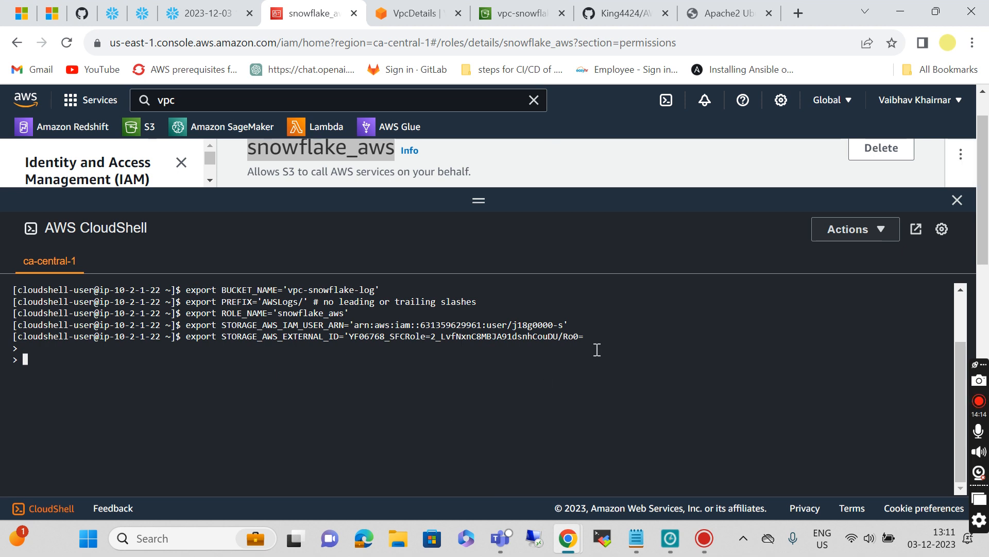
text(export STORAGE_AWS_EXTERNAL_ID='YF06768_SFCRole=2_LvfNxnC8MBJA91dsnhCouDU/Ro0=)
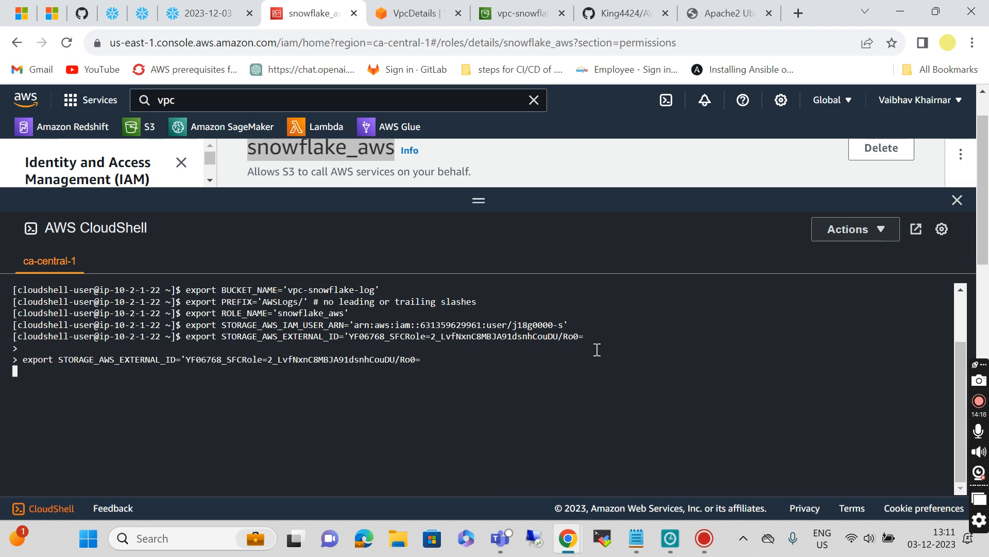
key(Up)
key(Up)
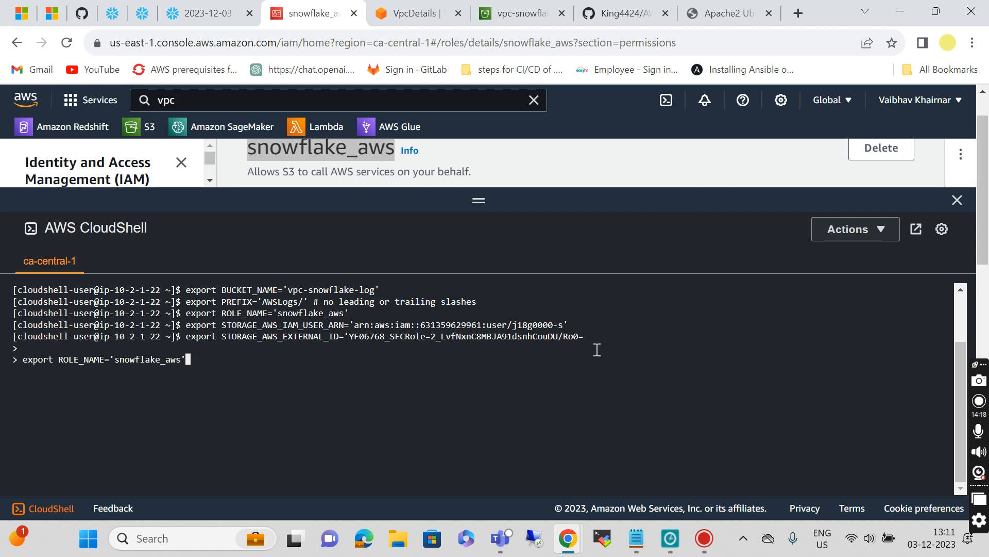
key(Up)
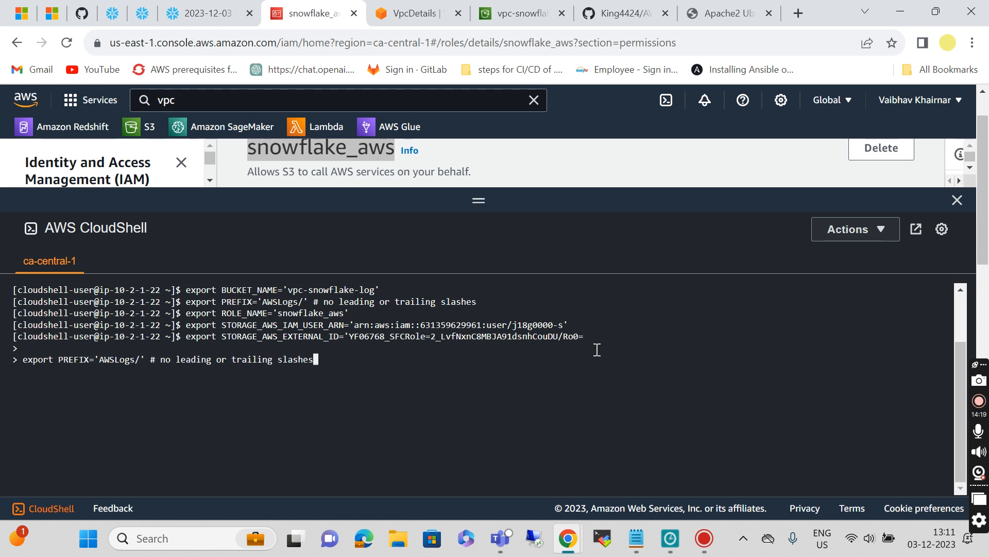
key(Up)
key(Return)
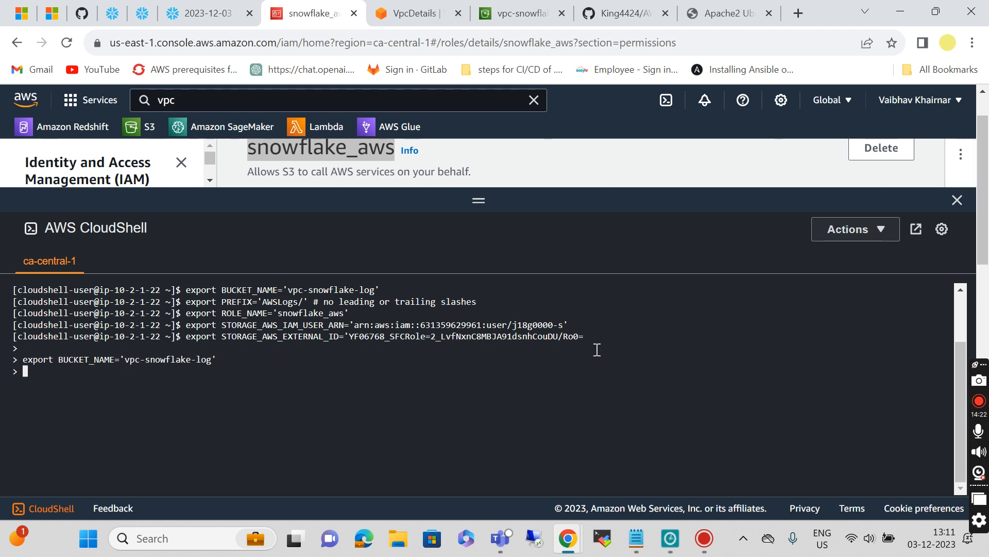
Step: Run the PREFIX, ROLE_NAME and IAM user ARN exports recalled from shell history
key(Up)
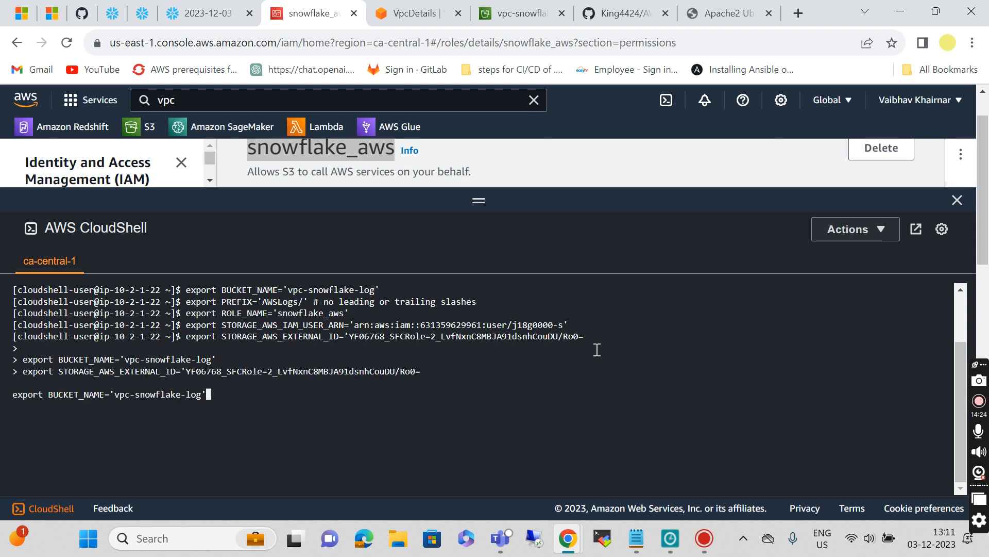
key(Up)
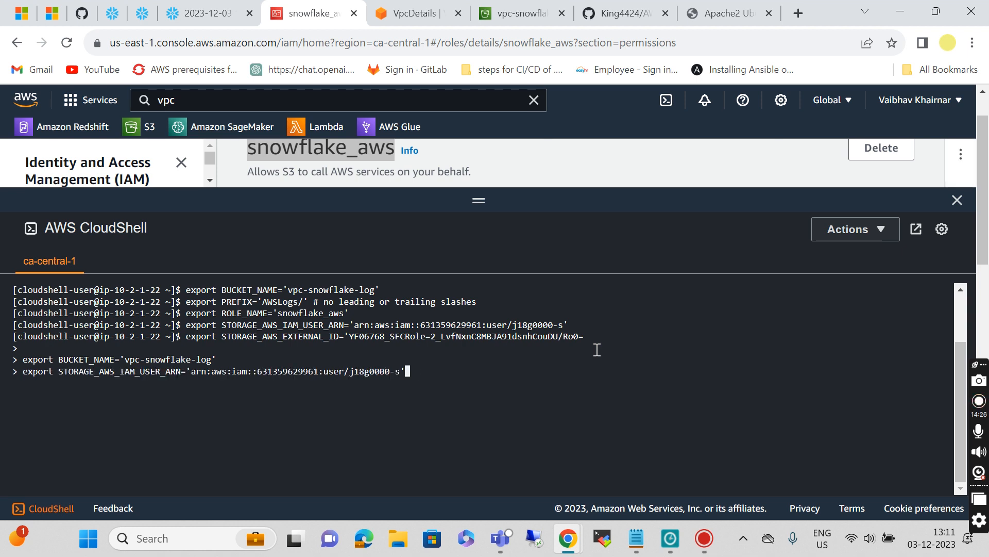
key(Up)
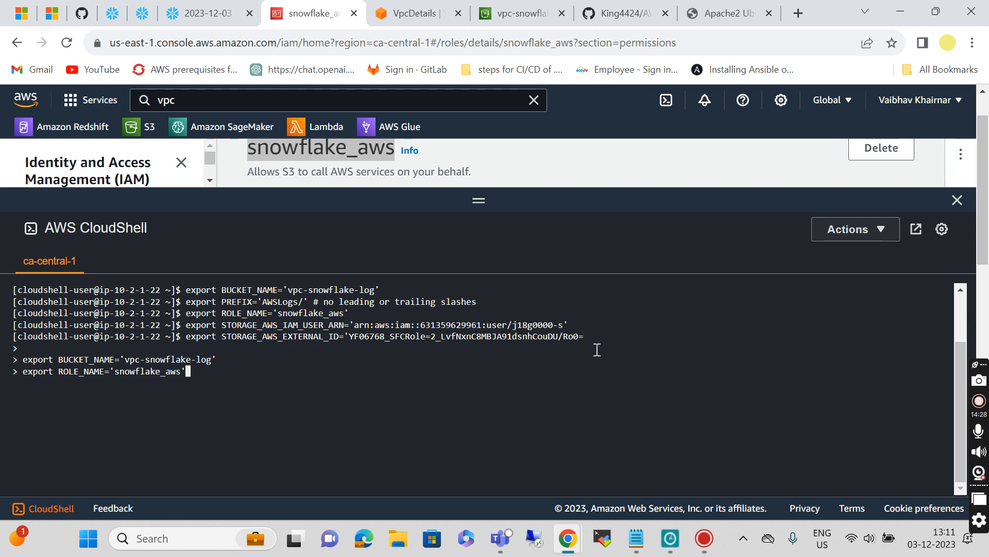
key(Up)
key(Return)
key(Up)
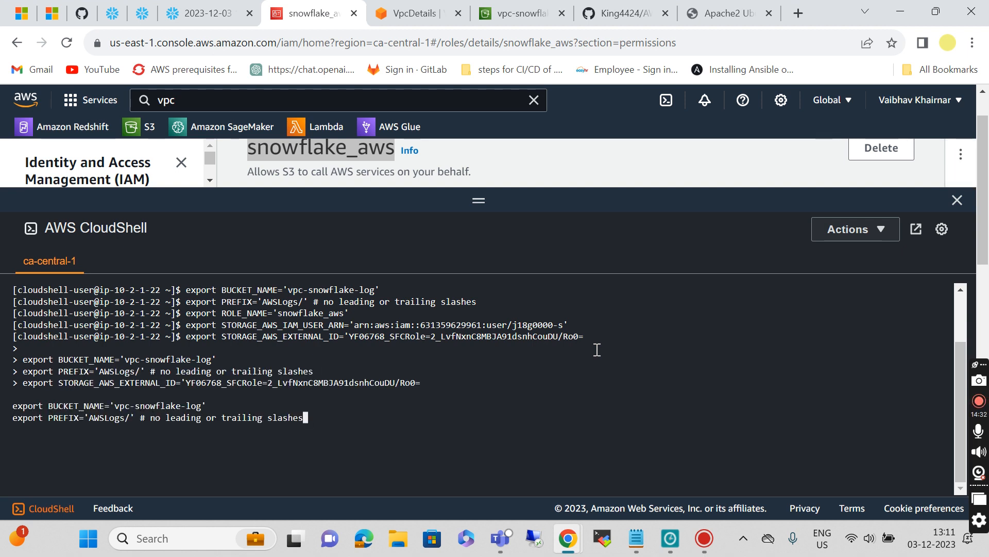
key(Up)
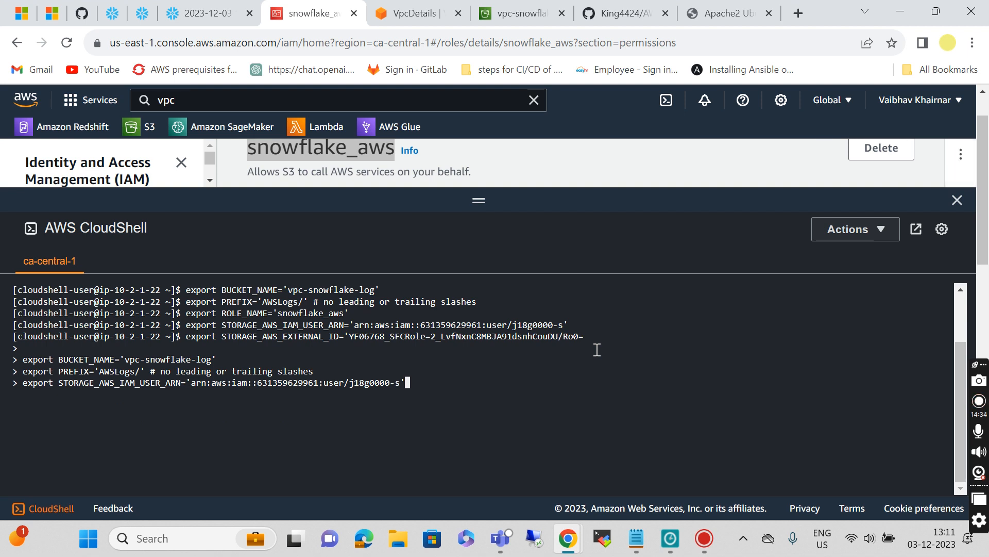
key(Up)
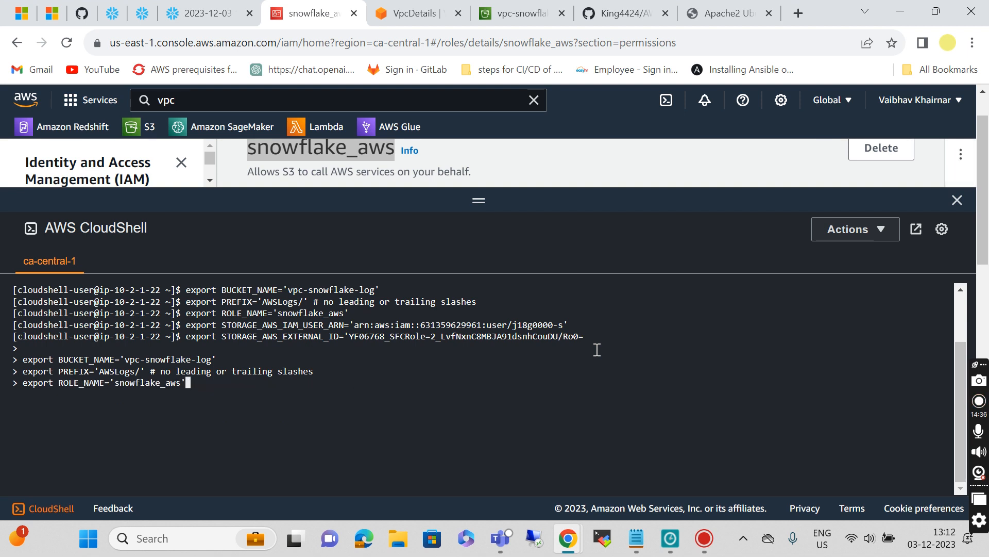
key(Return)
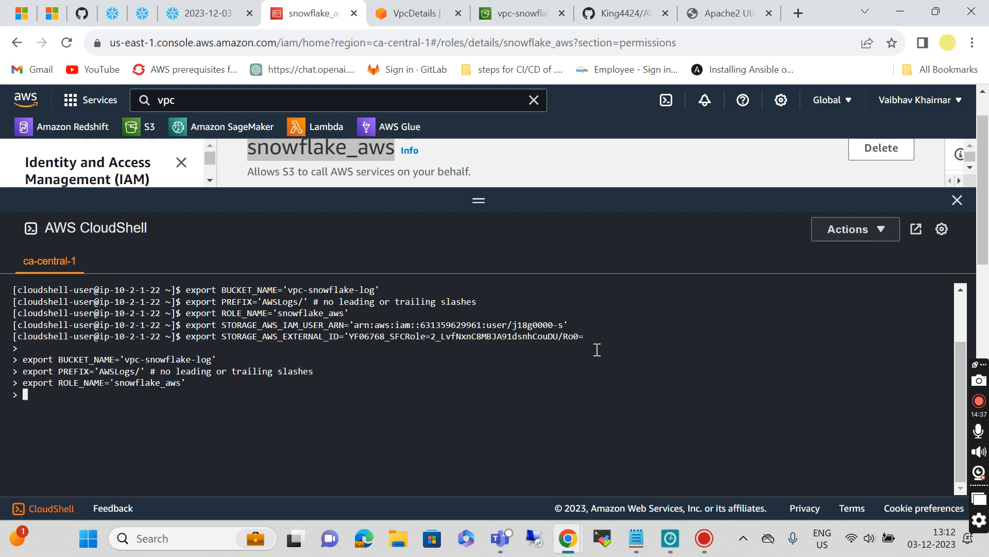
text(export STORAGE_AWS_EXTERNAL_ID='YF06768_SFCRole=2_LvfNxnC8MBJA91dsnhCouDU/Ro0=  export BUCKET_NAME='vpc-snowflake-log' export PREFIX='AWSLogs/' # no leading or trailing slashes export ROLE_NAME='snowflake_aws')
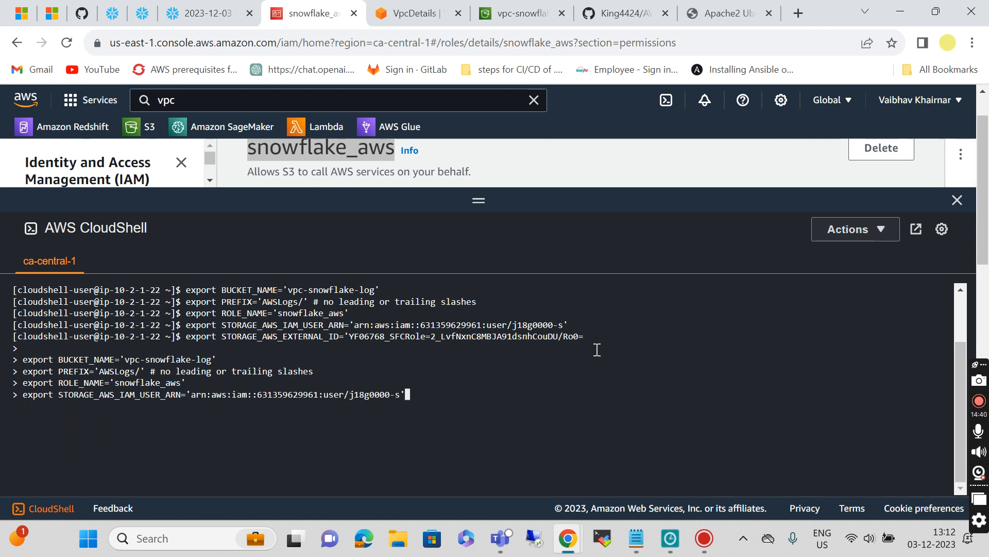
key(Return)
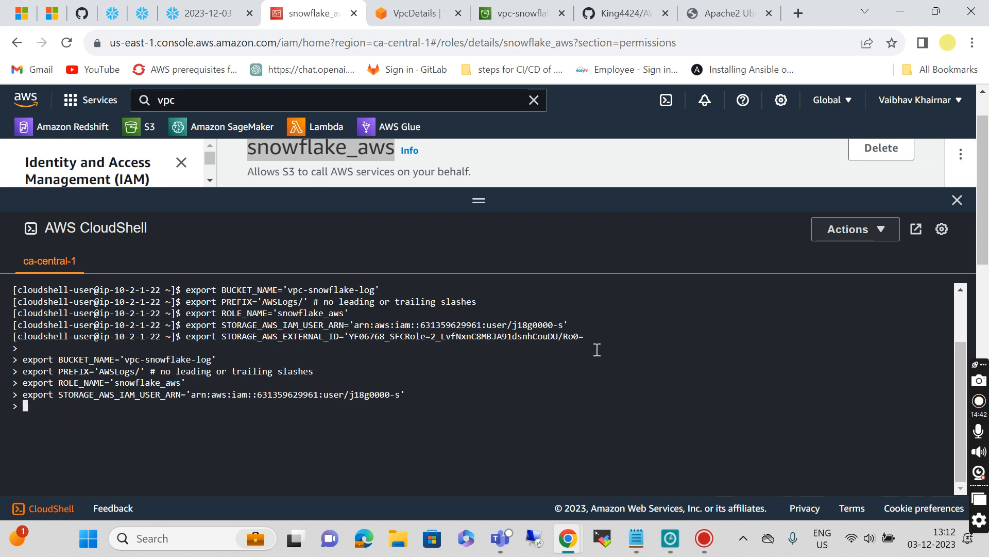
Step: Recall the external ID export from history and run it, returning to the $ prompt
key(Up)
key(Up)
key(Up)
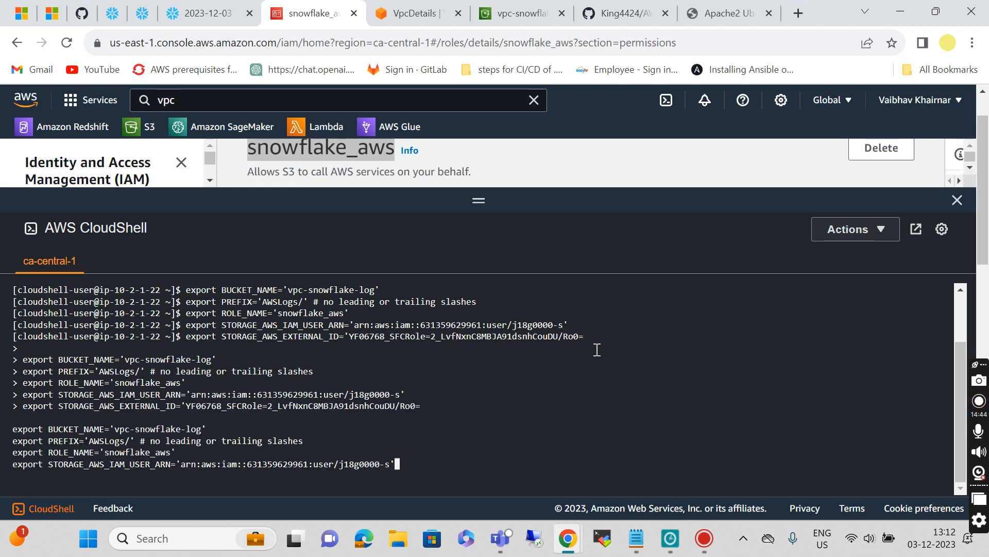
key(Up)
key(Up)
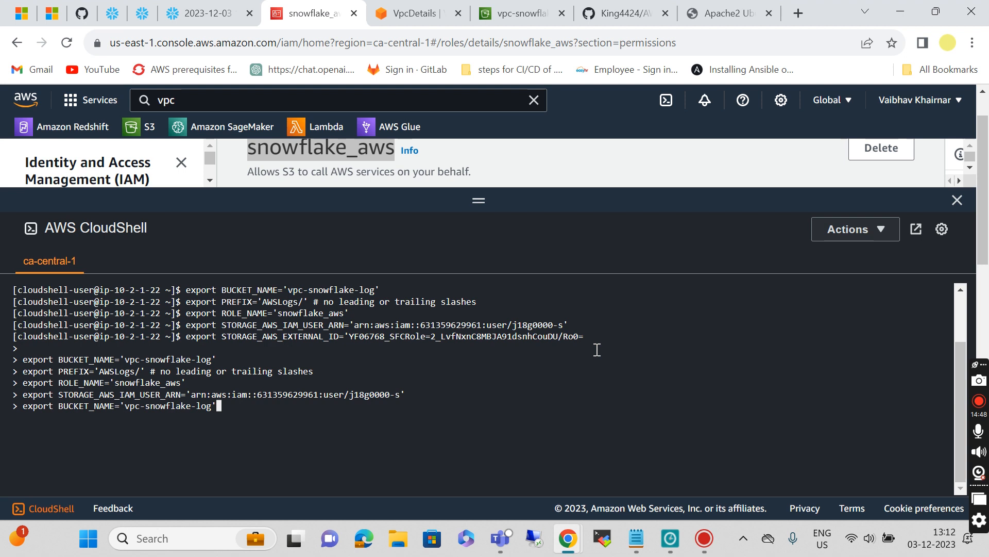
key(Down)
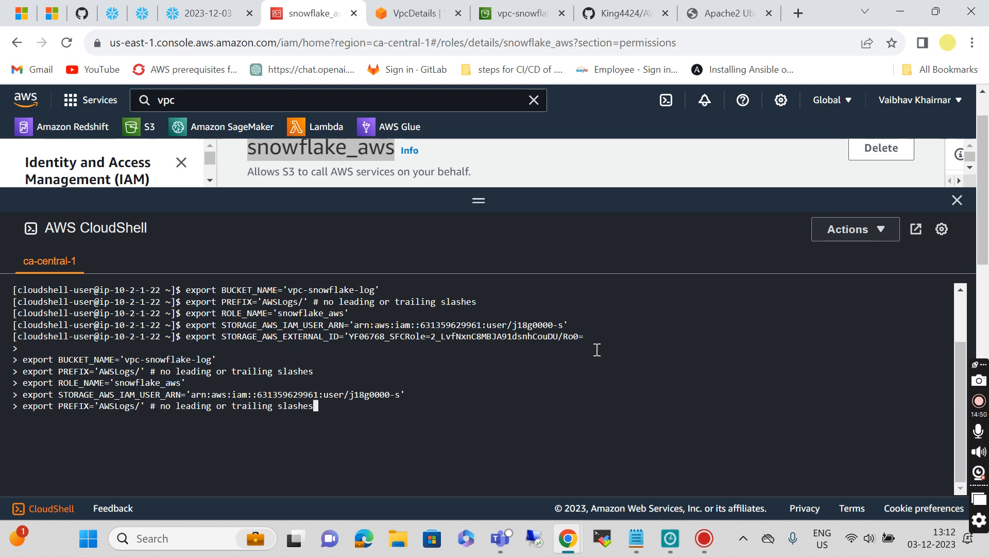
key(Down)
key(Down)
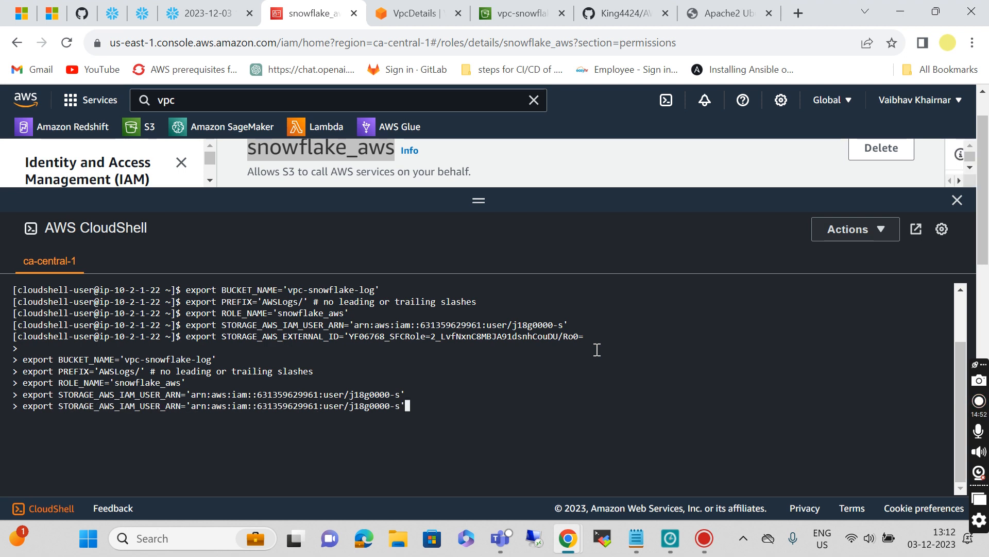
key(Down)
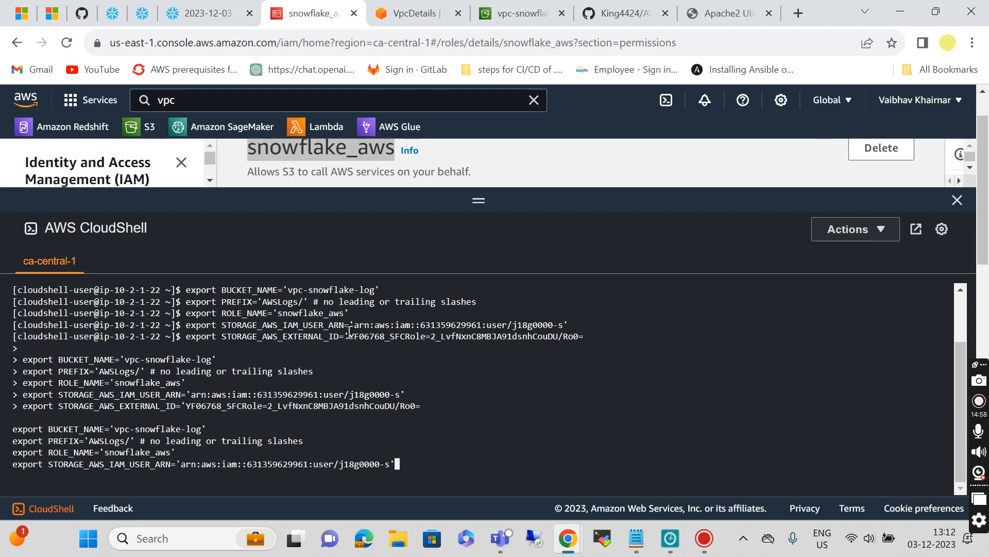
key(Return)
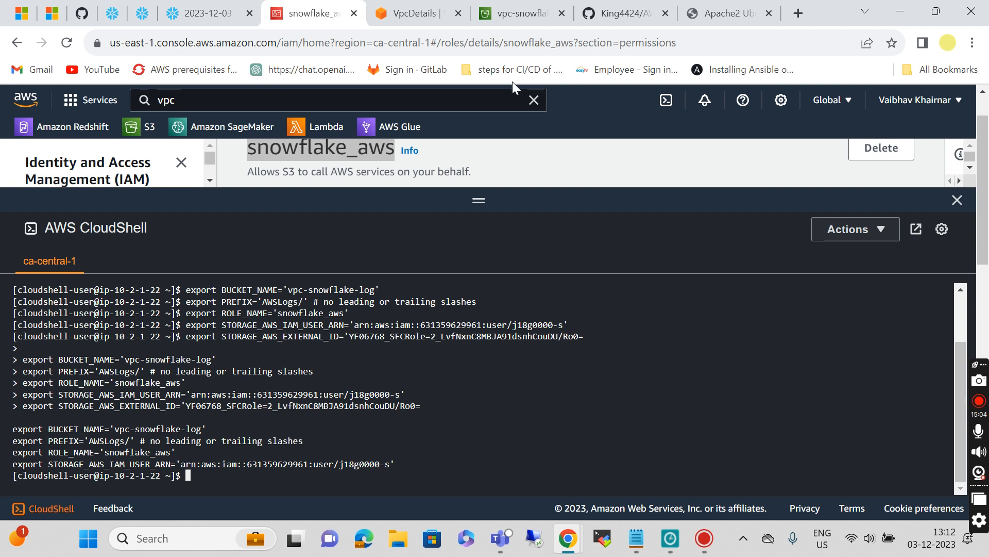
Step: Copy the trust-policy JSON from the GitHub README, then close CloudShell on the snowflake_aws role page
click(620, 11)
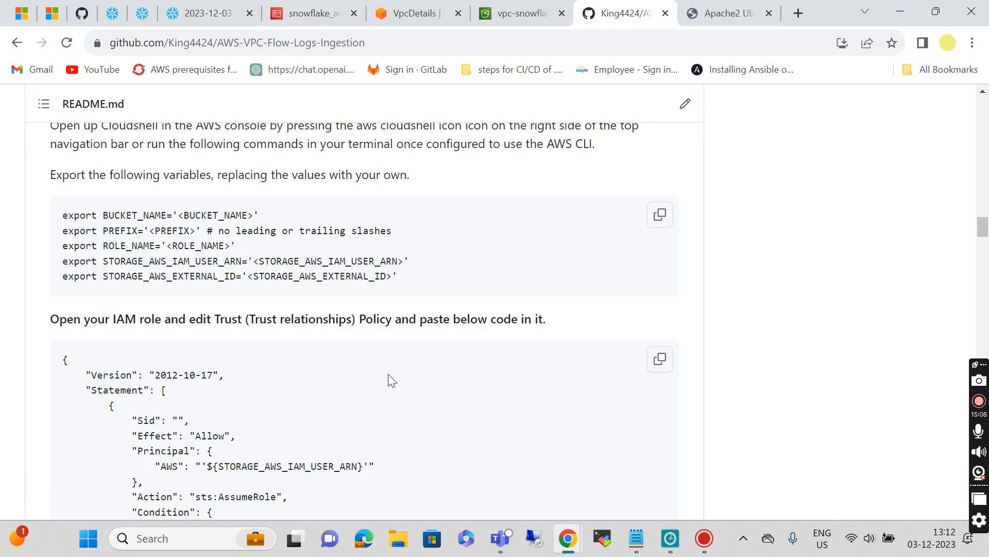
scroll(391, 380, down, 3)
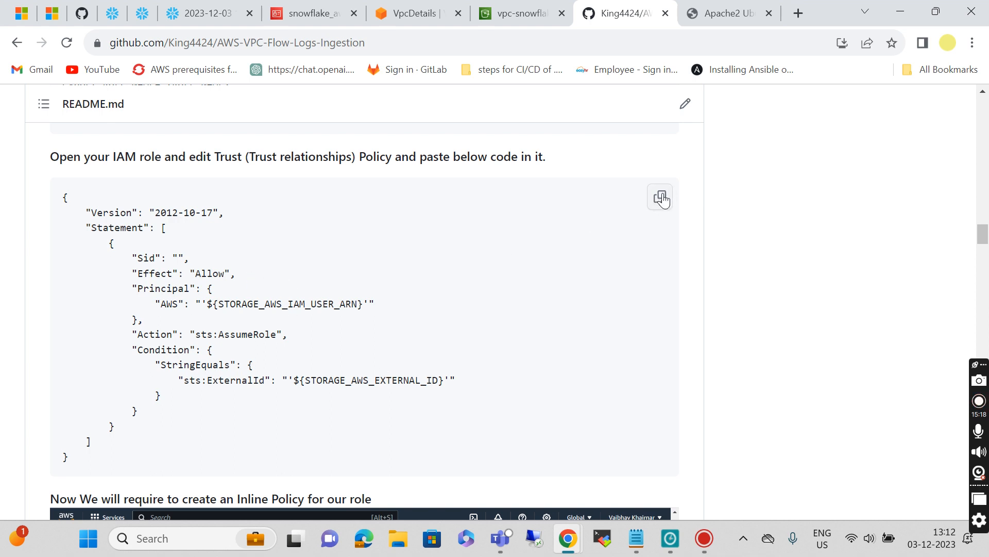
click(661, 199)
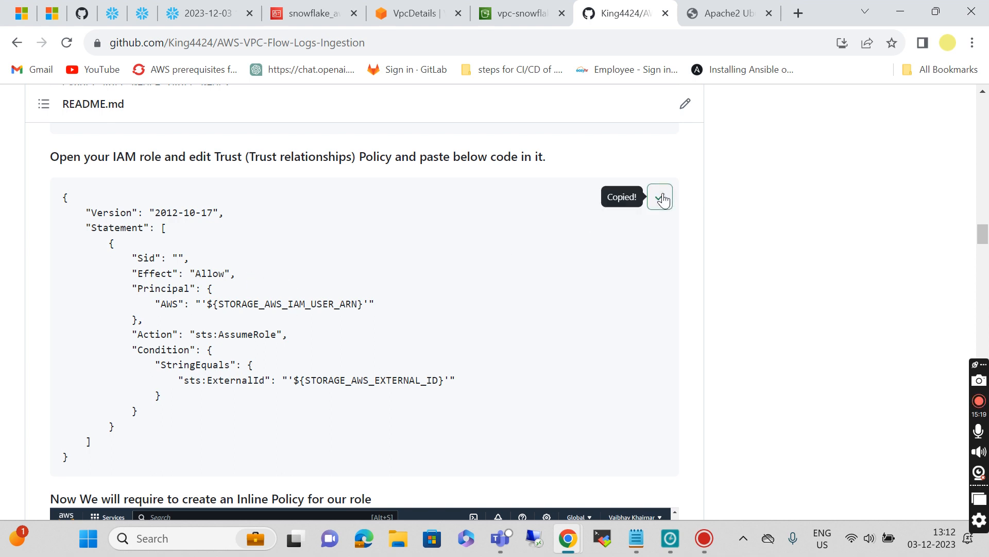
click(291, 14)
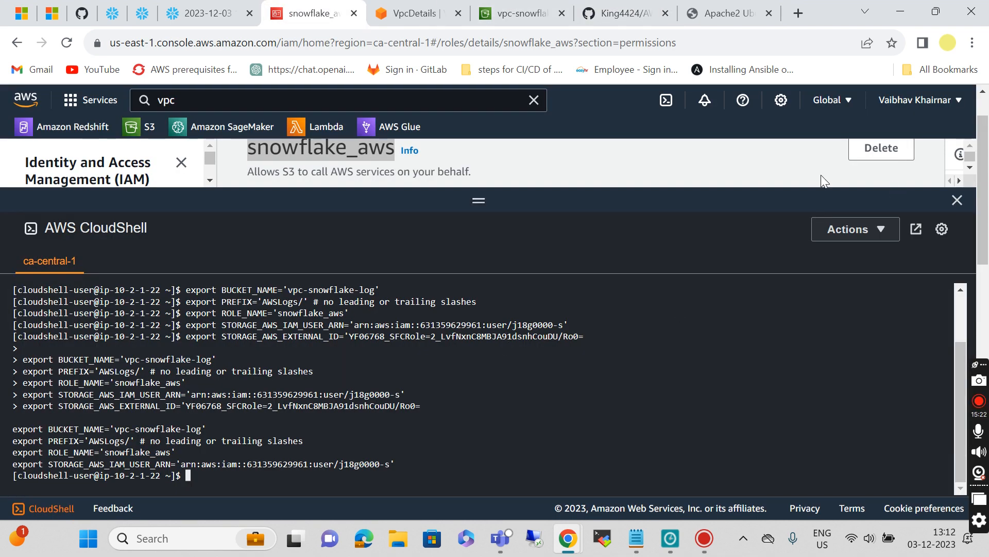
click(956, 201)
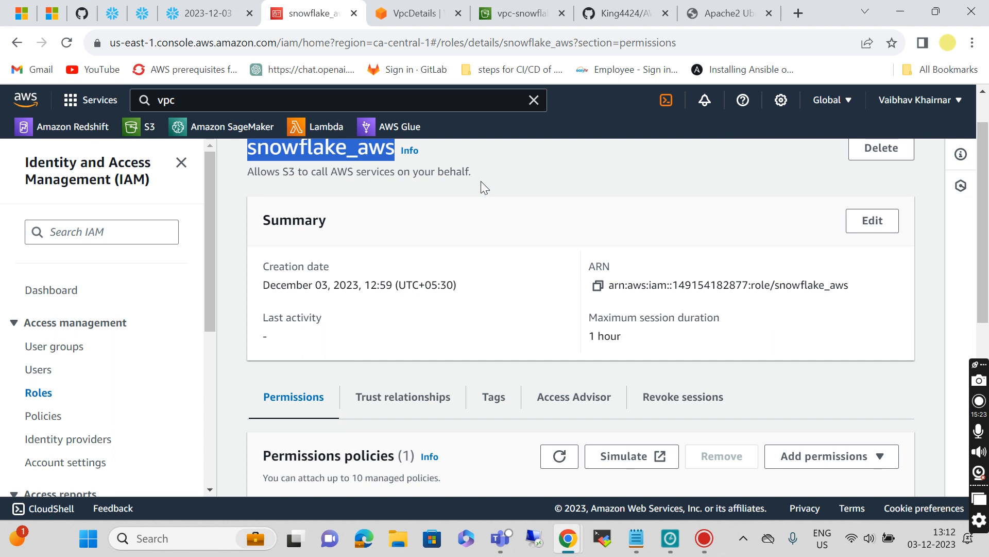
Step: Replace the role's existing trust policy with the README's trust-policy JSON
scroll(437, 379, down, 4)
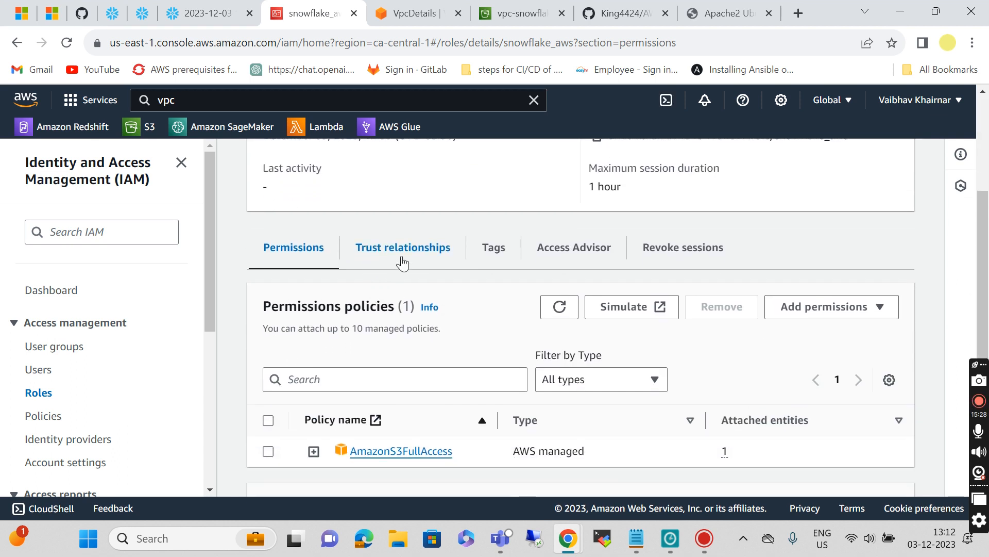
click(402, 263)
click(836, 314)
scroll(336, 317, up, 5)
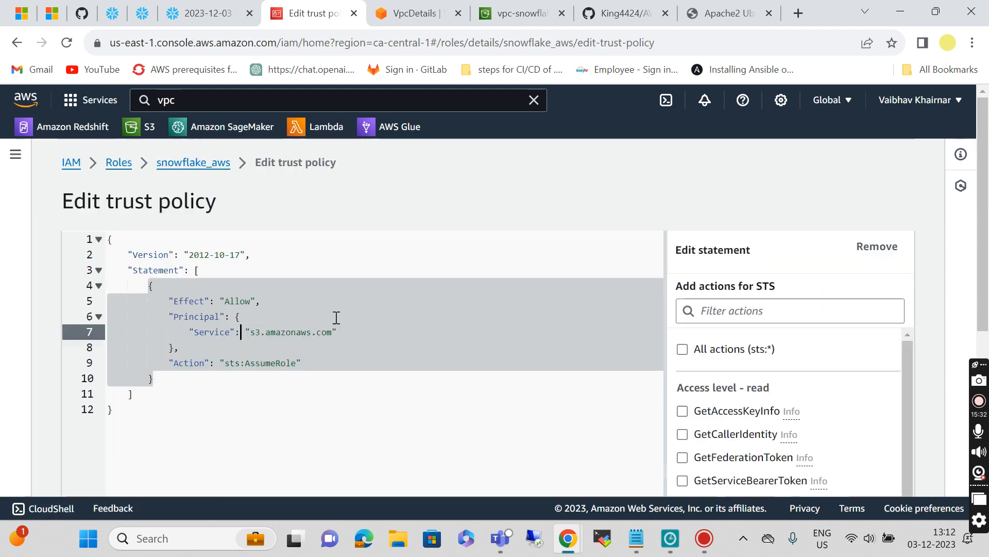
drag(108, 238, 170, 411)
key(ctrl+v)
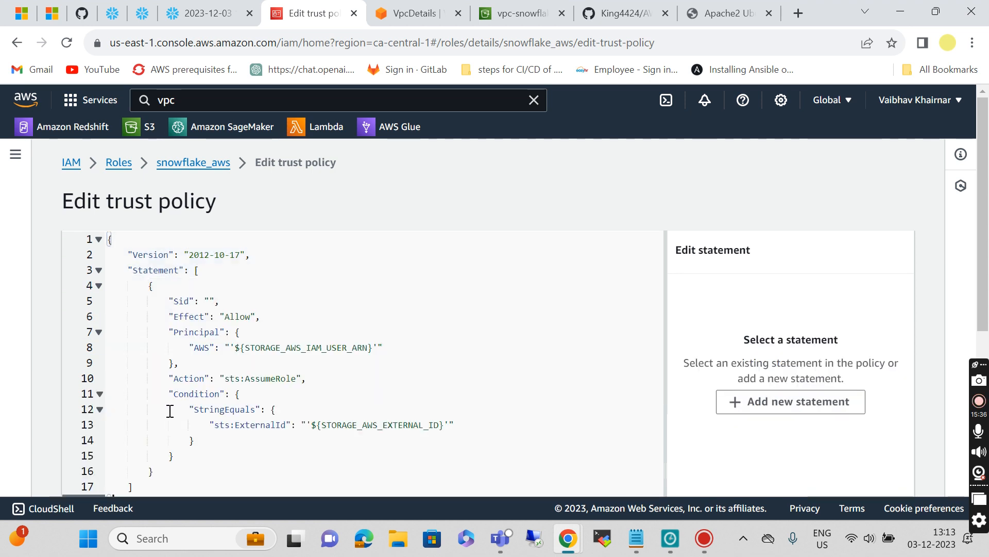
Step: Paste the Snowflake IAM user ARN from the notes over the line 8 placeholder
scroll(335, 380, down, 2)
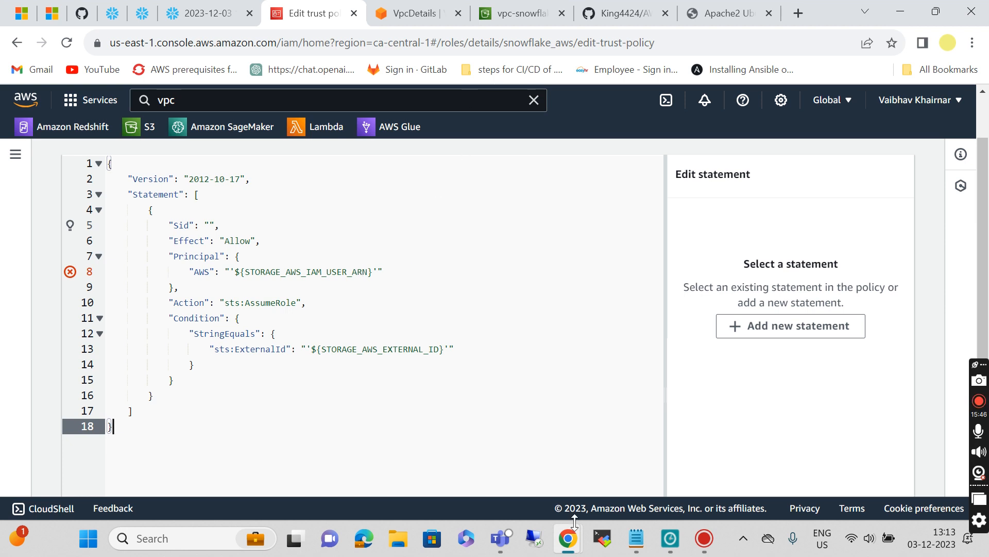
click(636, 538)
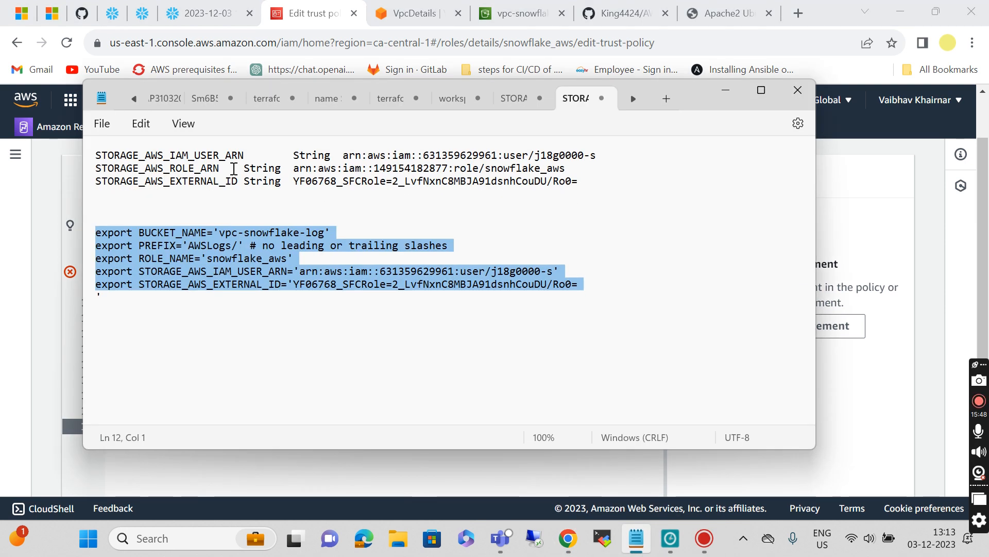
drag(340, 155, 608, 160)
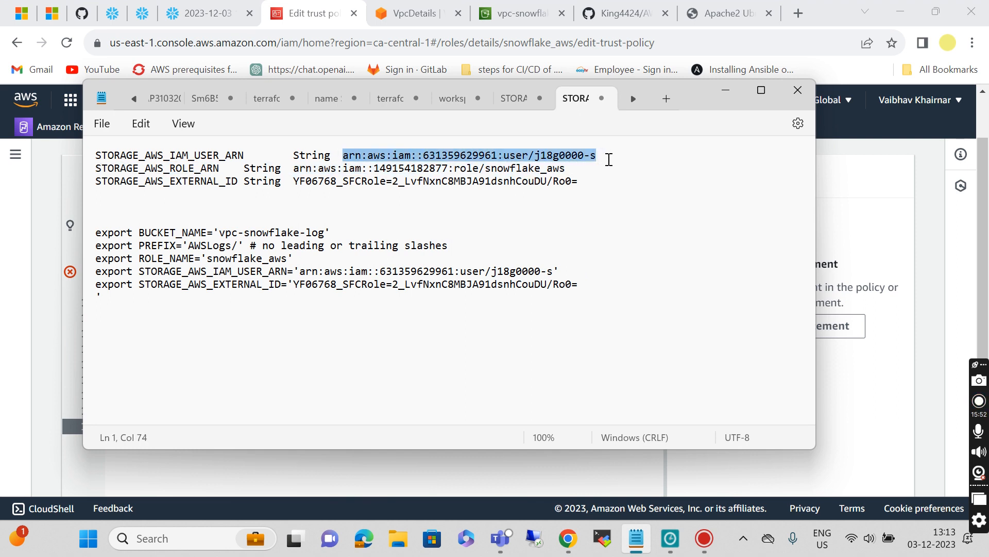
click(723, 92)
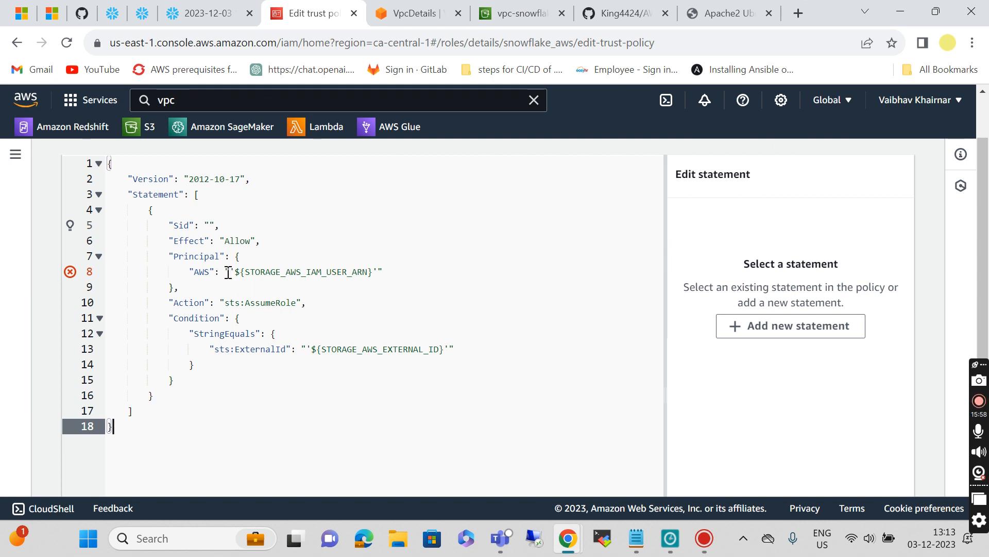
drag(230, 273, 375, 274)
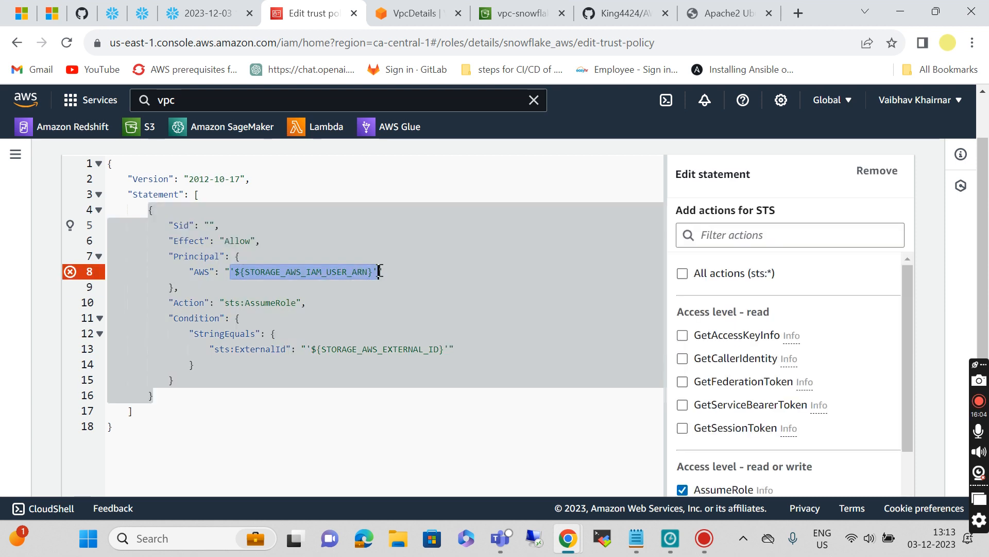
key(ctrl+v)
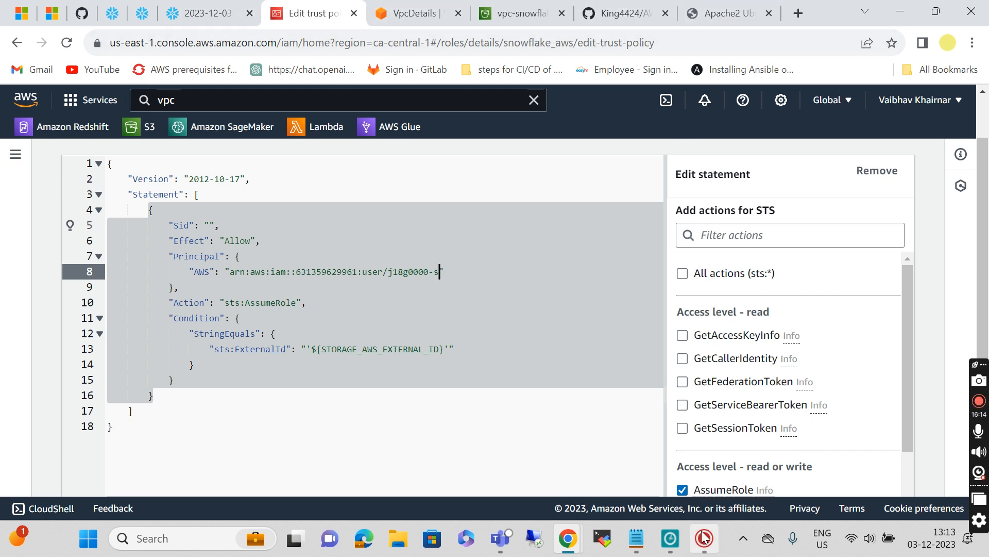
Step: Paste the Snowflake external ID from the notes over the line 13 placeholder
click(638, 539)
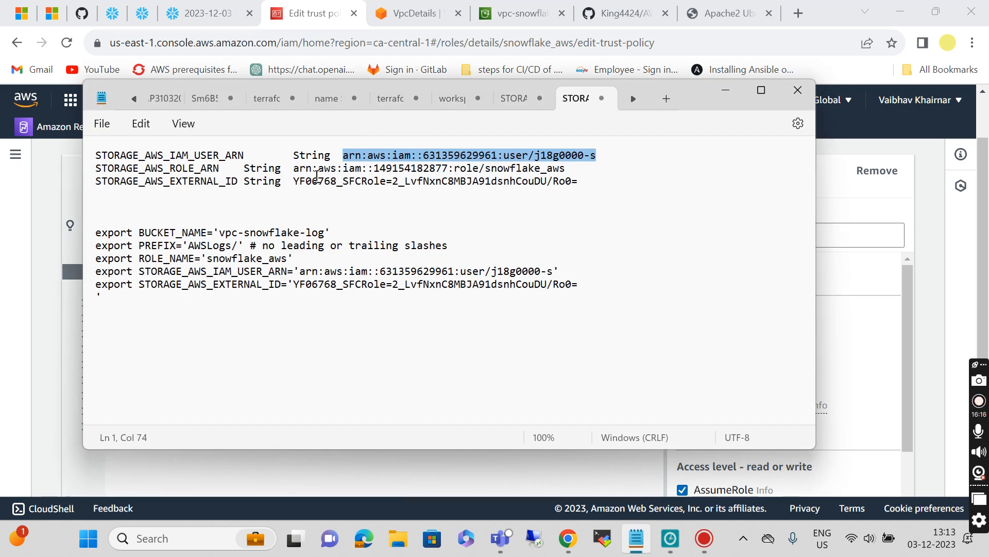
click(293, 181)
drag(293, 181, 590, 189)
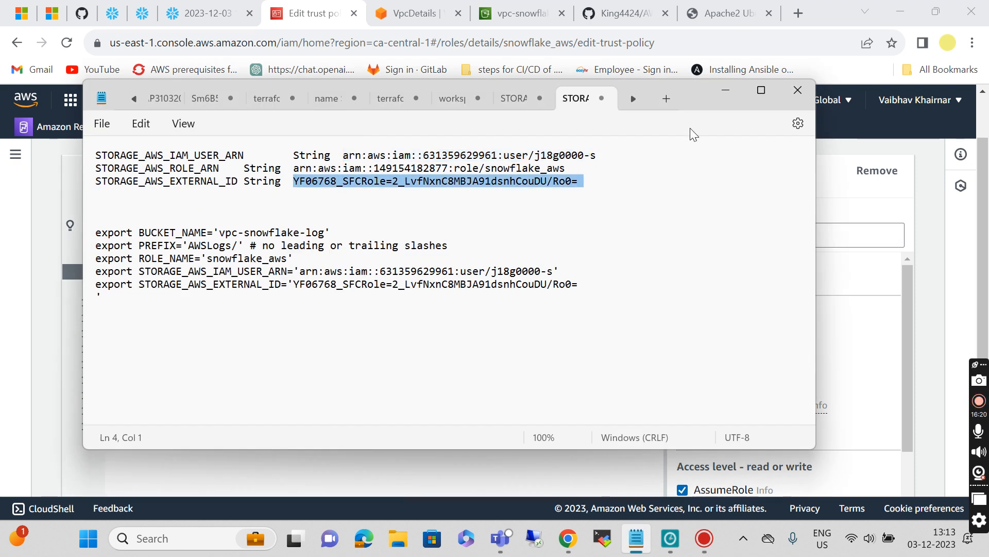
click(725, 90)
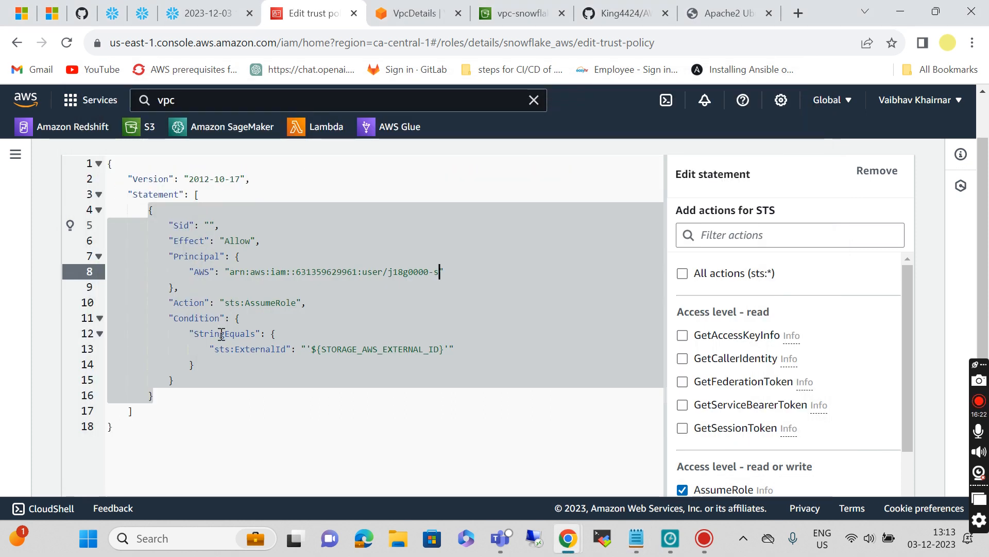
drag(307, 348, 450, 349)
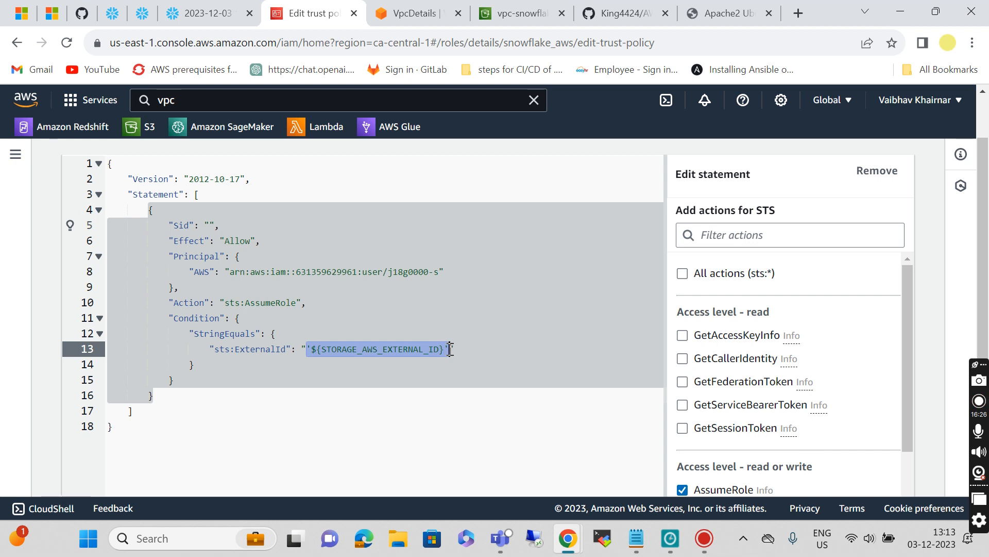
key(ctrl+v)
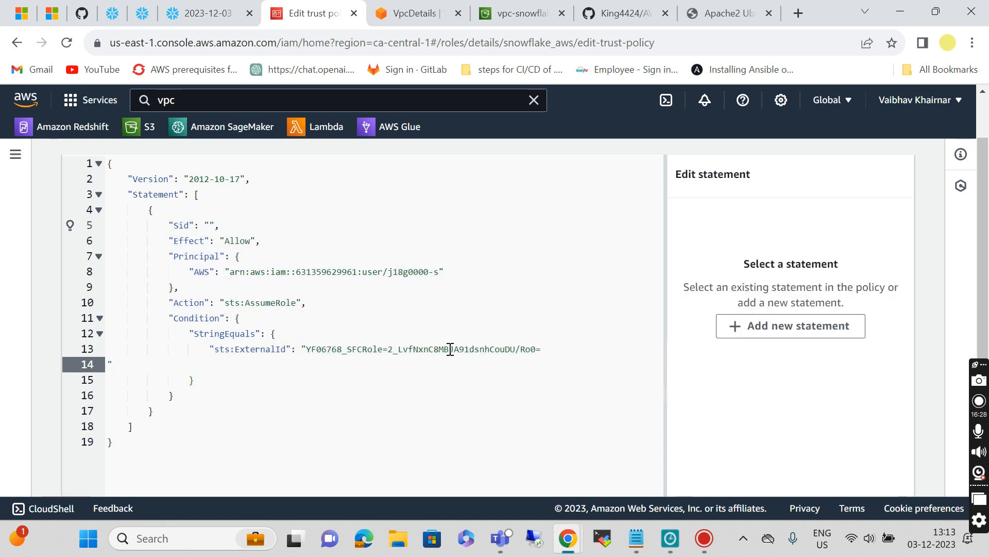
Step: Fix the stray line break and missing quote after the external ID, then update the policy
scroll(450, 349, down, 5)
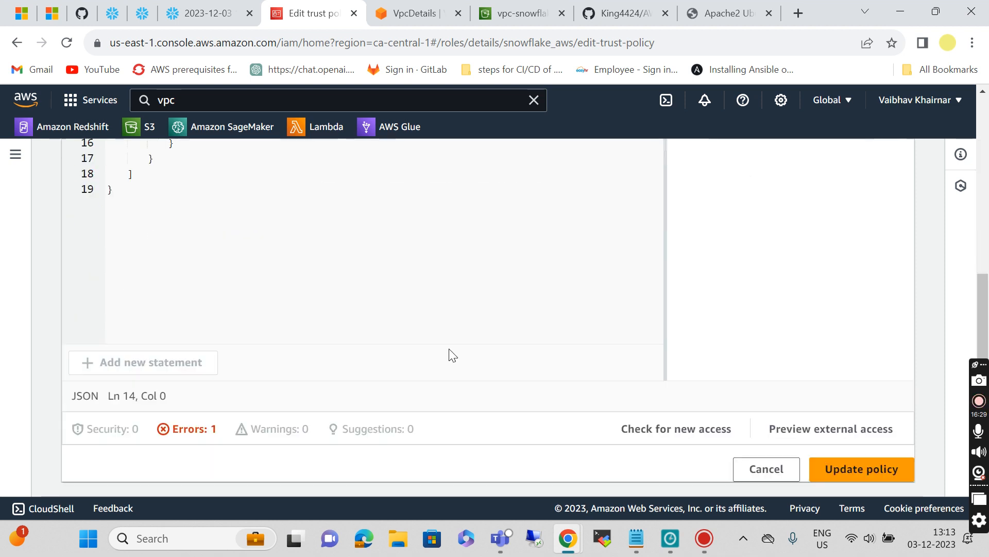
click(866, 477)
scroll(348, 247, up, 2)
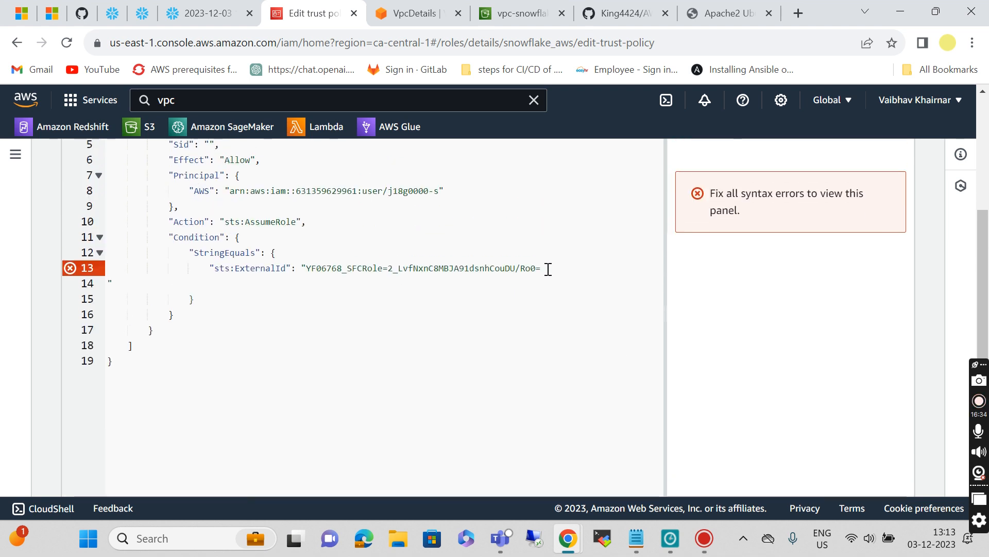
click(108, 282)
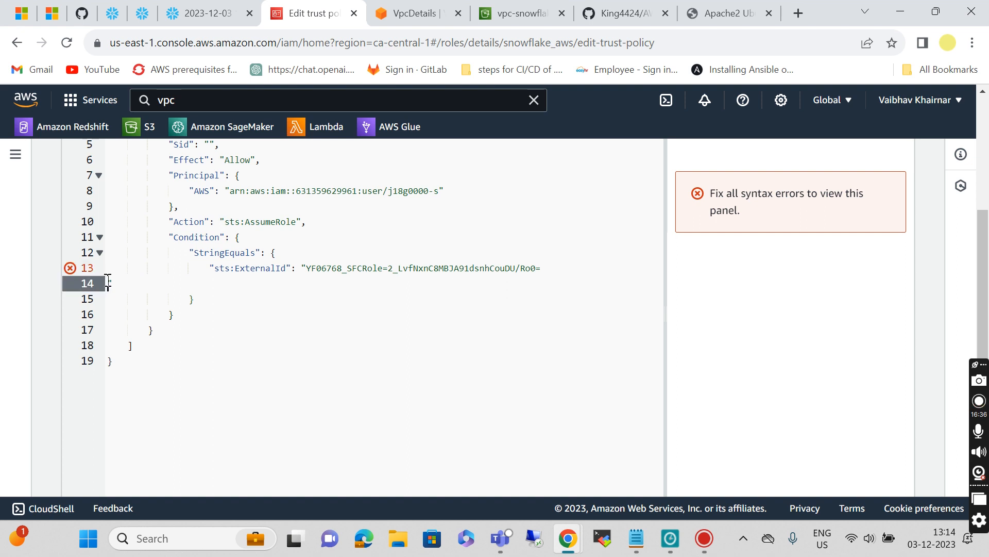
key(BackSpace)
text(")
click(256, 411)
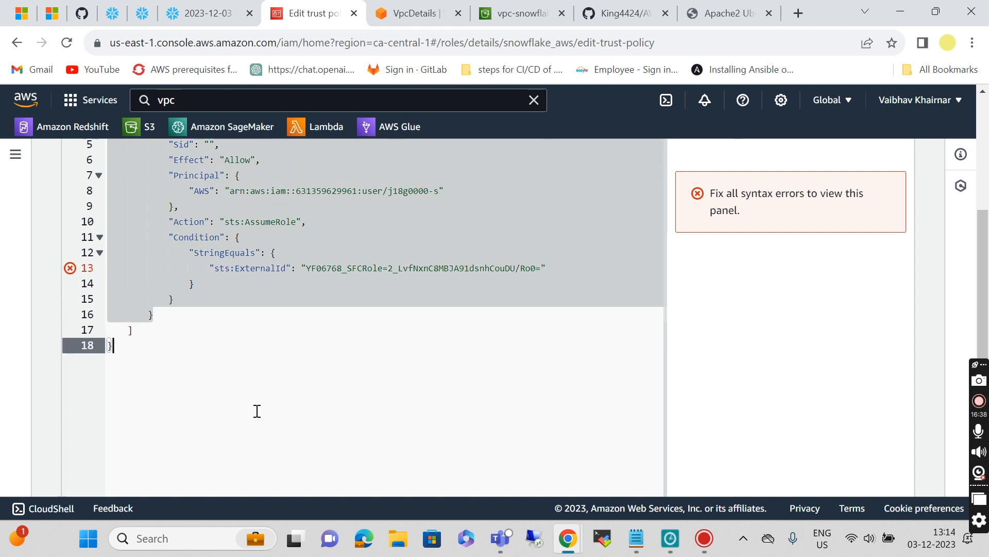
scroll(256, 410, down, 3)
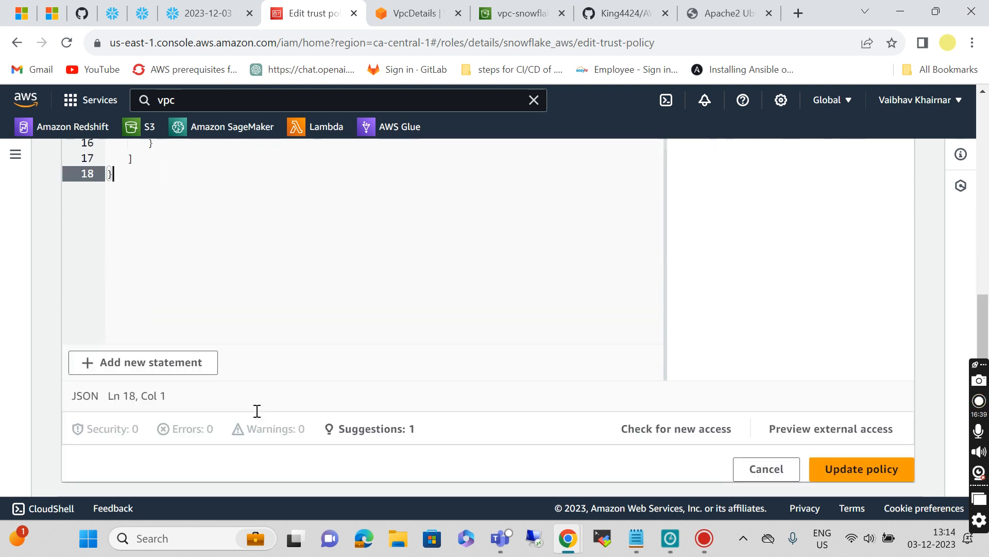
click(845, 472)
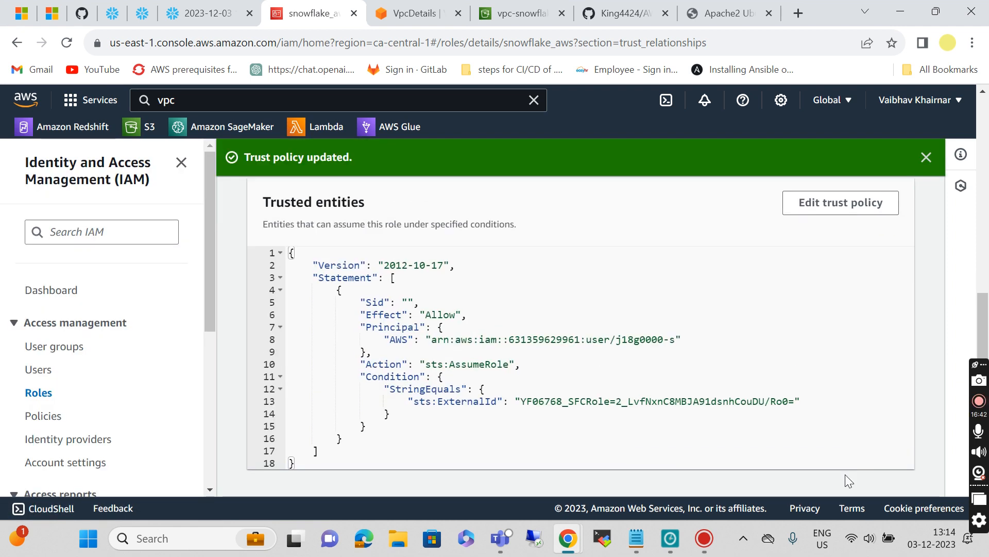
Step: From the snowflake_aws Permissions tab, choose Add permissions > Create inline policy
scroll(607, 327, up, 2)
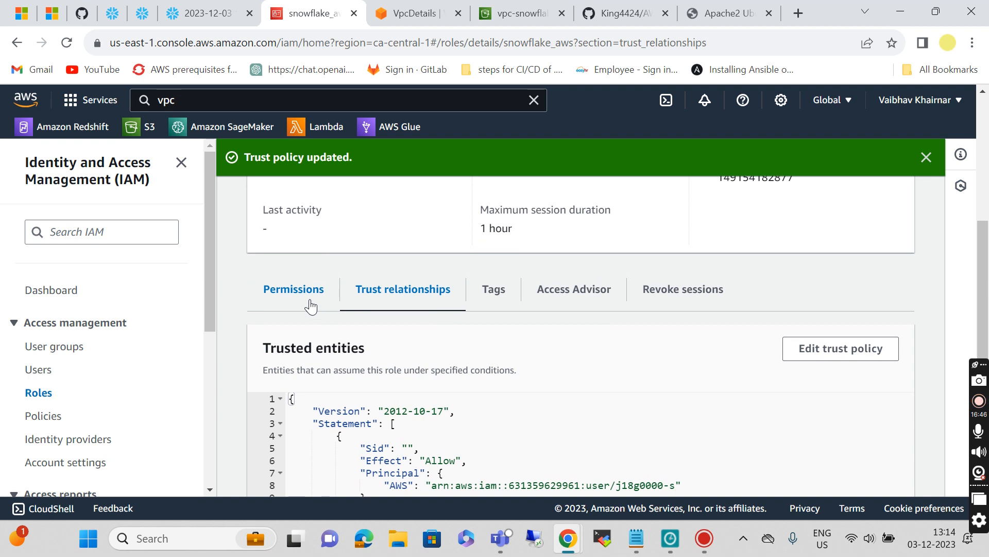
click(310, 305)
scroll(512, 347, down, 3)
scroll(513, 346, up, 1)
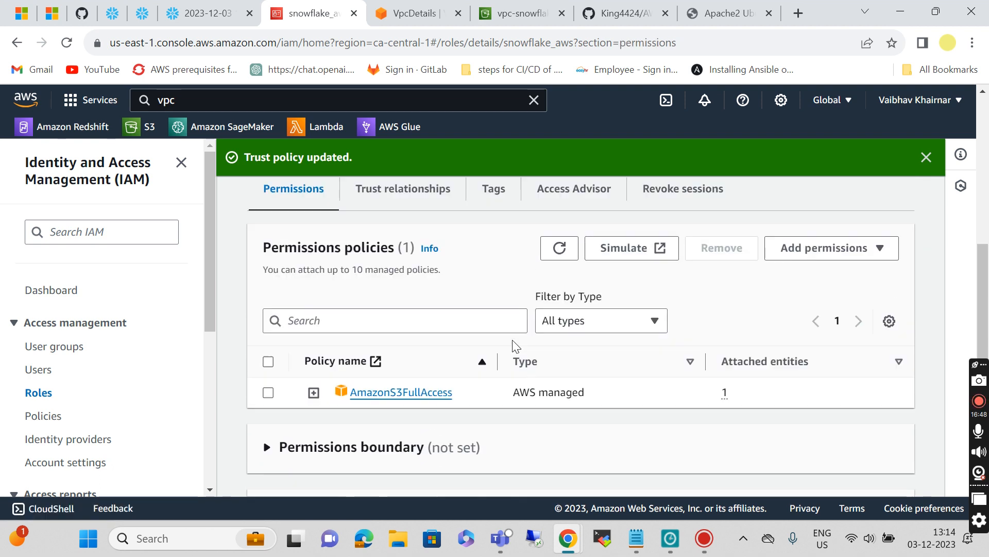
click(847, 256)
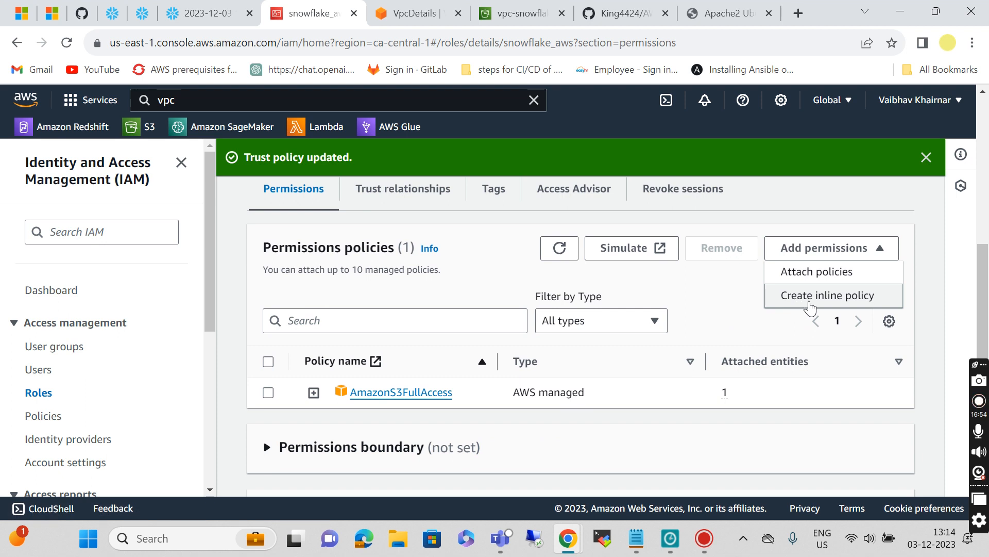
click(810, 298)
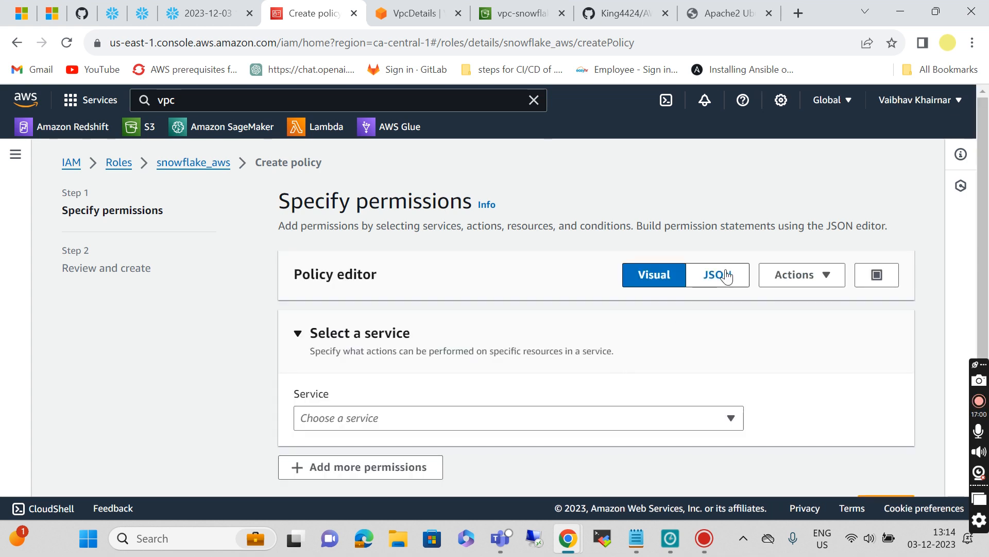
Step: Switch the policy editor to JSON and copy the S3 inline policy code from the README
click(727, 276)
scroll(485, 334, down, 1)
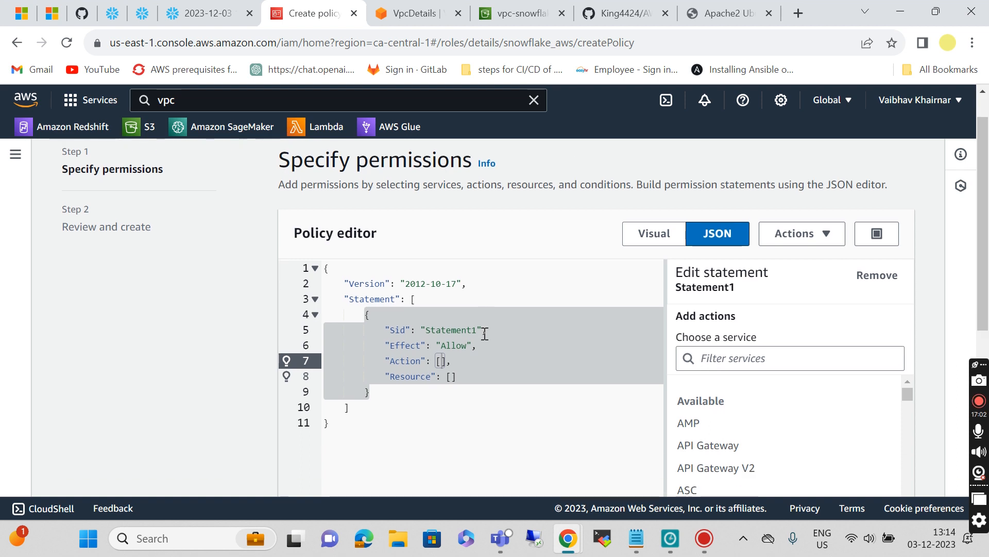
click(617, 21)
scroll(412, 258, down, 8)
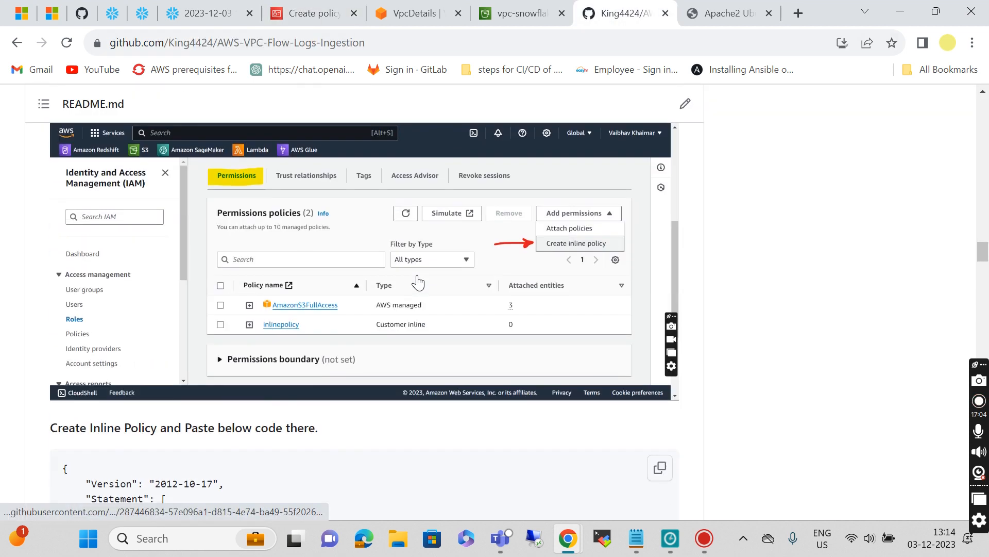
scroll(417, 282, down, 6)
scroll(509, 306, up, 1)
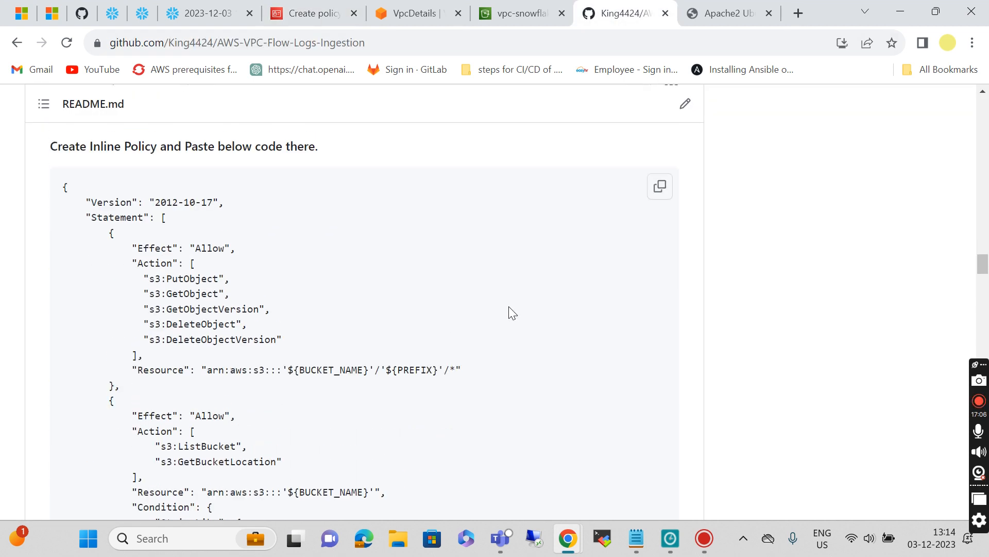
click(656, 194)
Step: Replace the default policy JSON with the README's S3 access policy
click(303, 21)
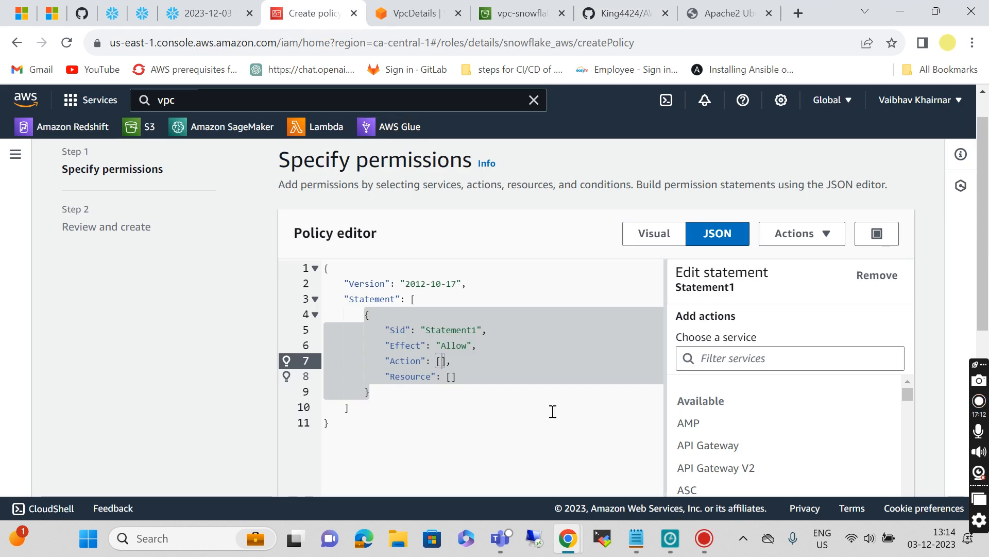
drag(324, 267, 374, 444)
key(ctrl+v)
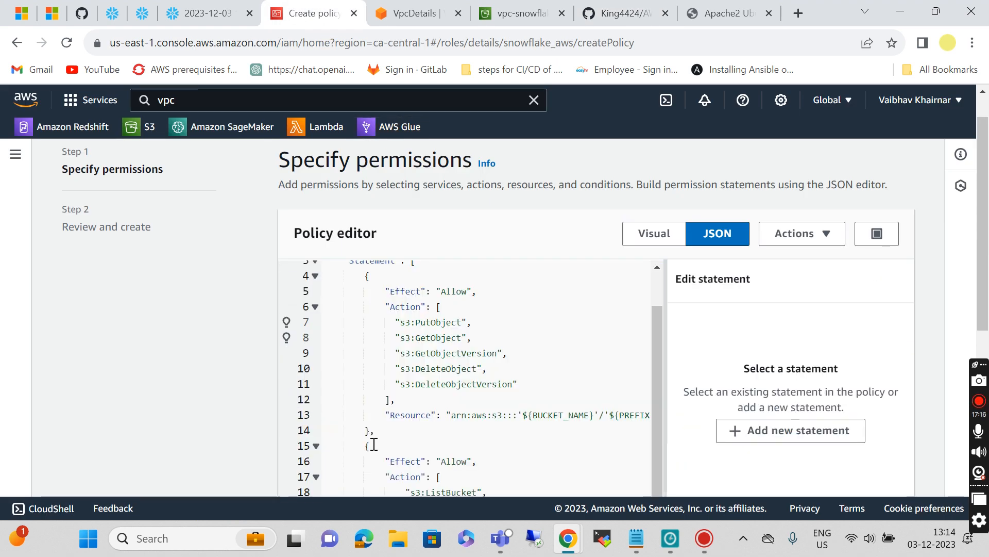
scroll(499, 430, up, 1)
scroll(500, 430, down, 2)
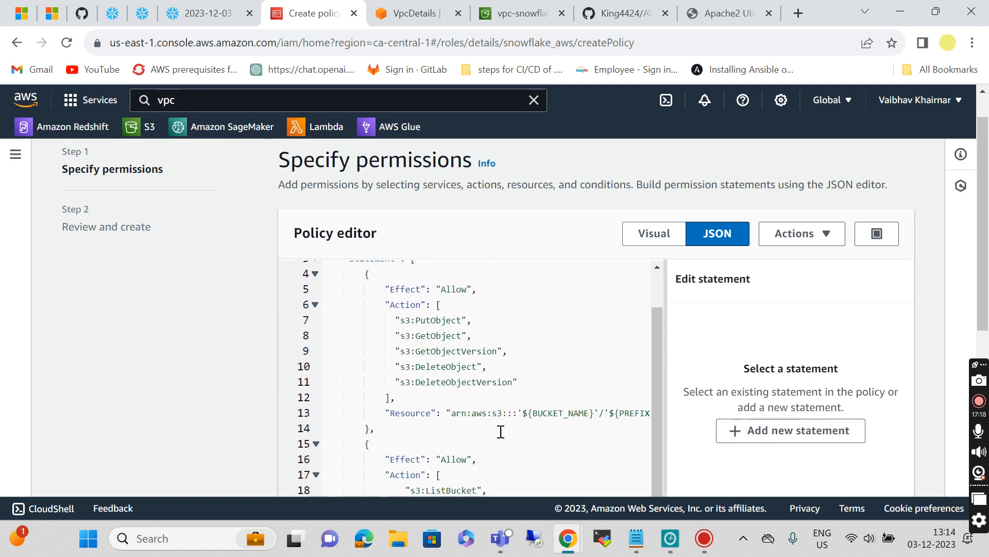
scroll(500, 431, right, 1)
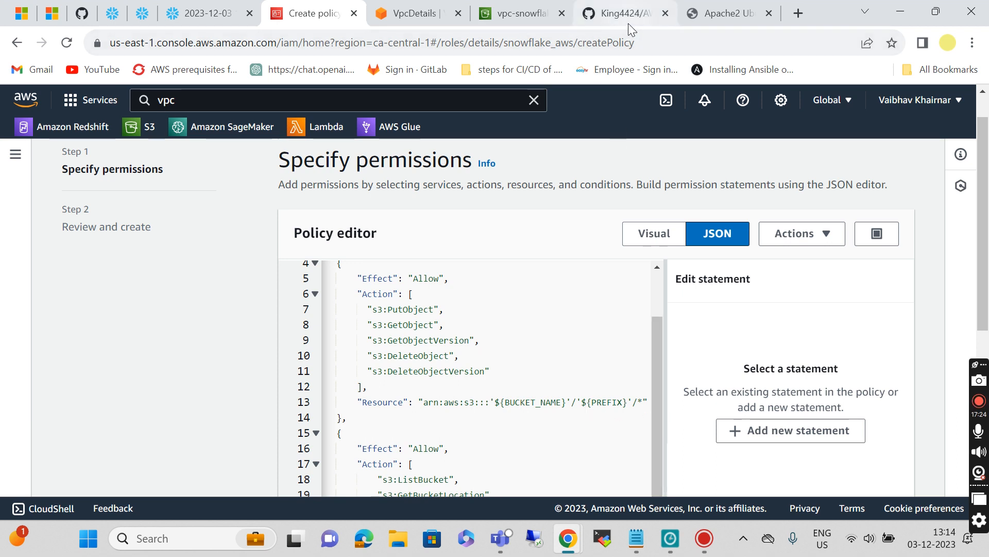
click(499, 11)
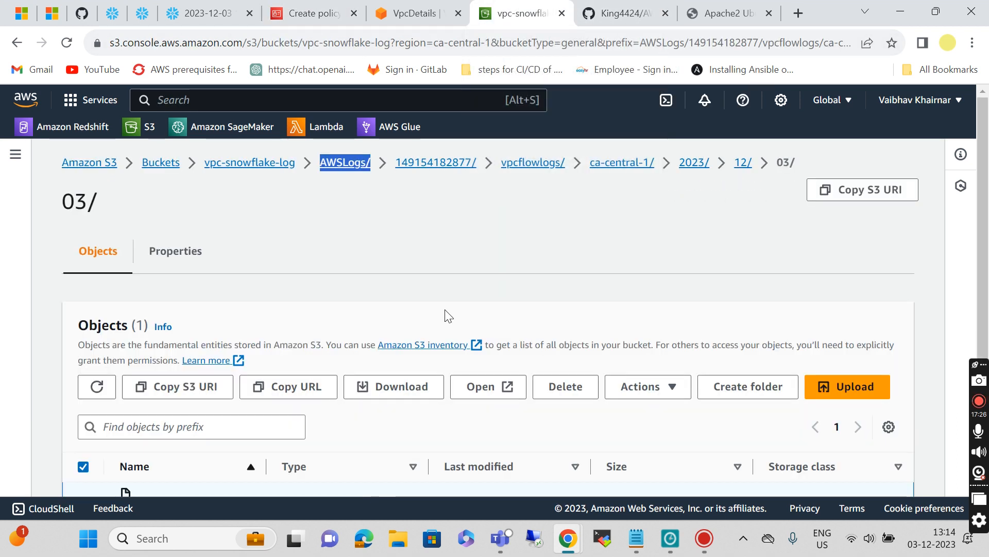
Step: Select vpc-snowflake-log in the S3 Buckets list and copy its ARN
scroll(444, 316, down, 3)
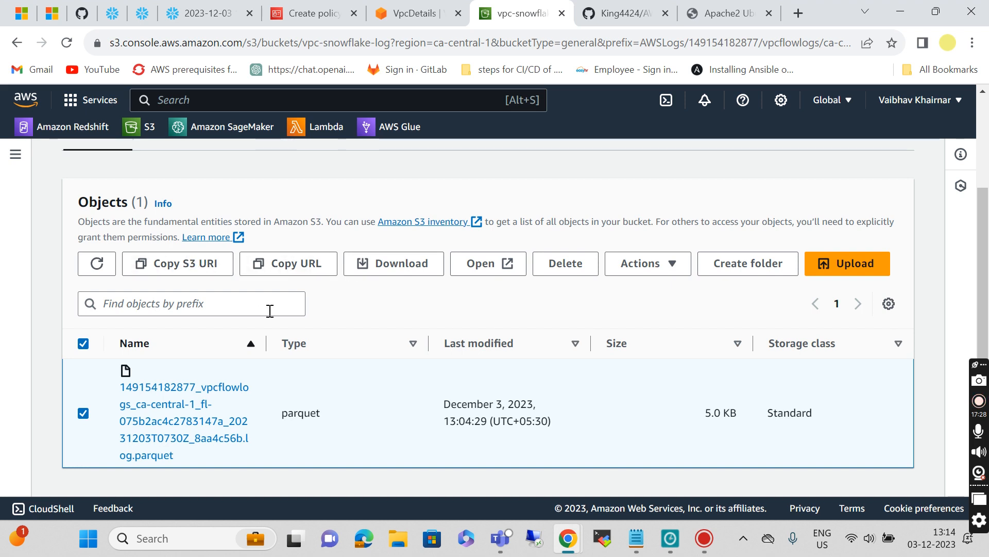
scroll(270, 308, up, 3)
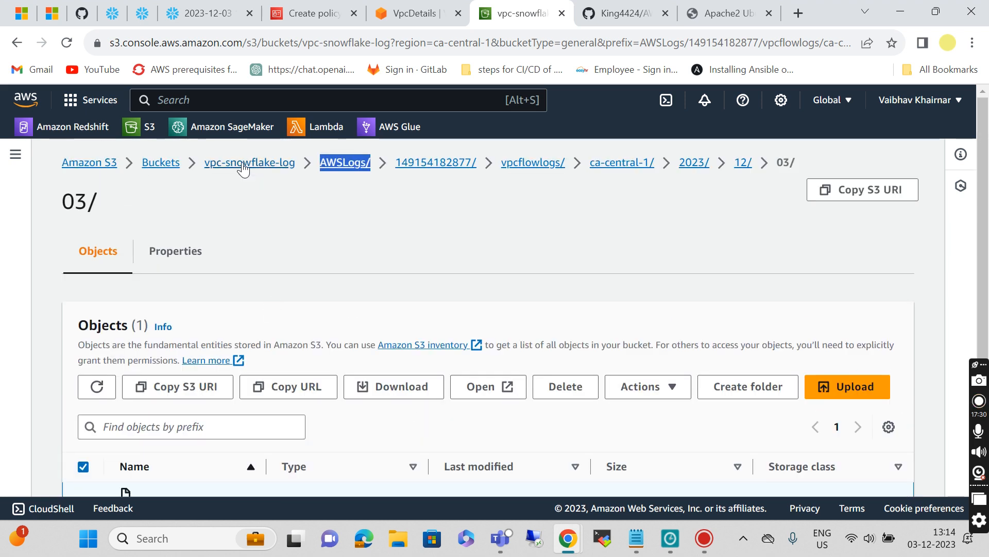
click(244, 164)
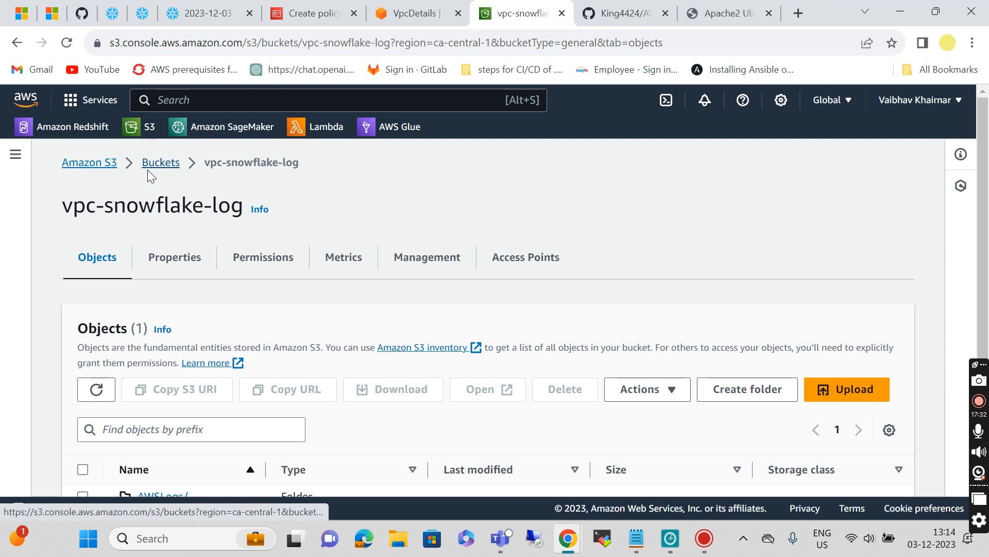
click(148, 169)
scroll(109, 369, down, 3)
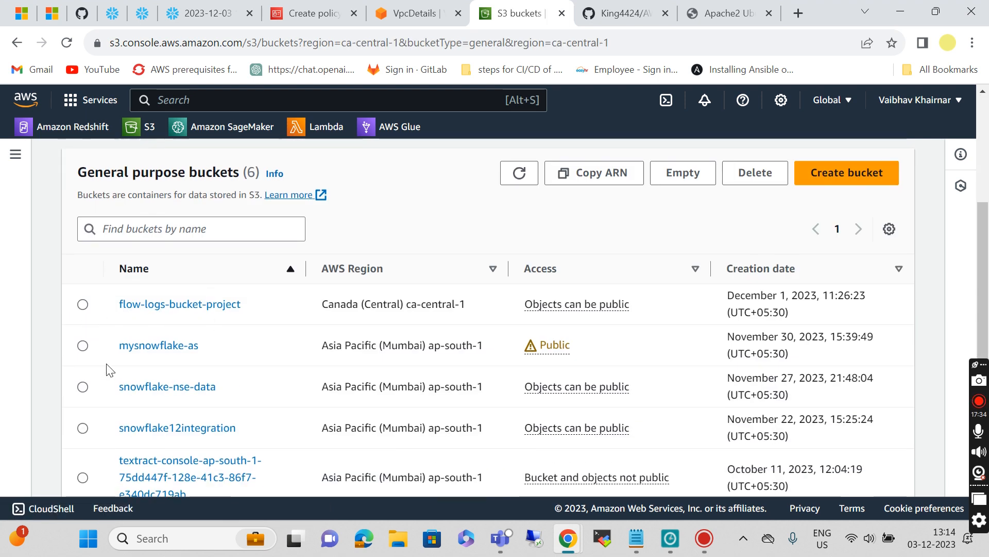
scroll(106, 364, down, 1)
scroll(111, 395, up, 1)
scroll(111, 395, down, 2)
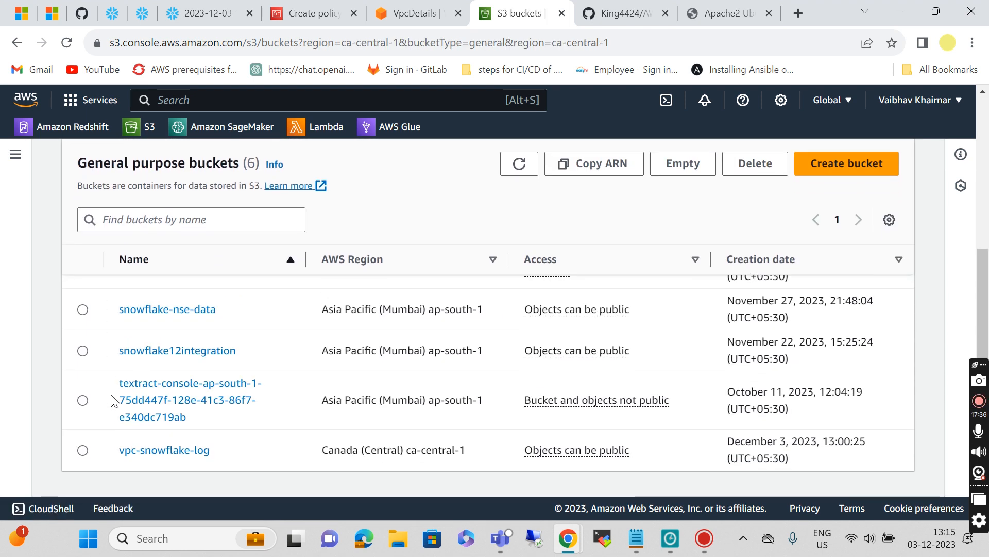
click(82, 451)
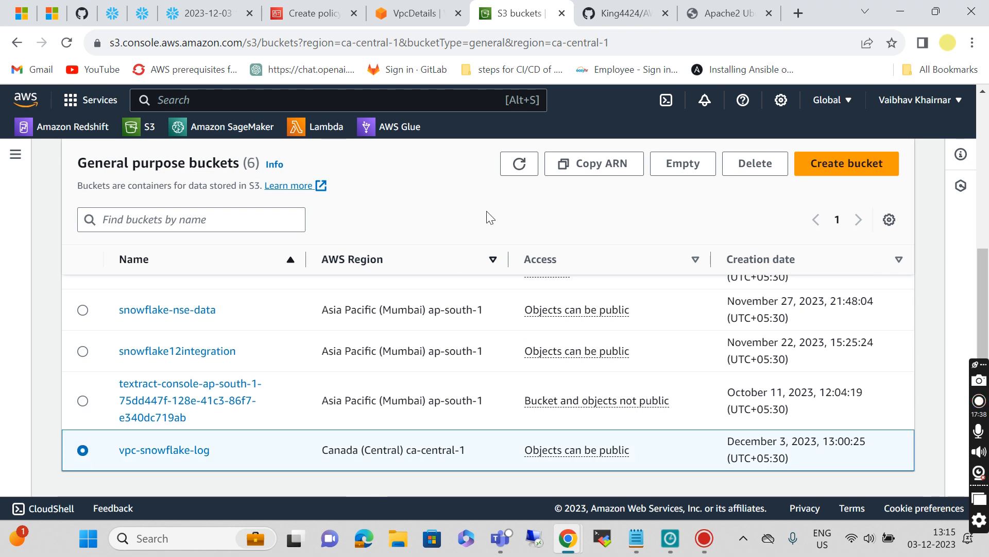
click(591, 167)
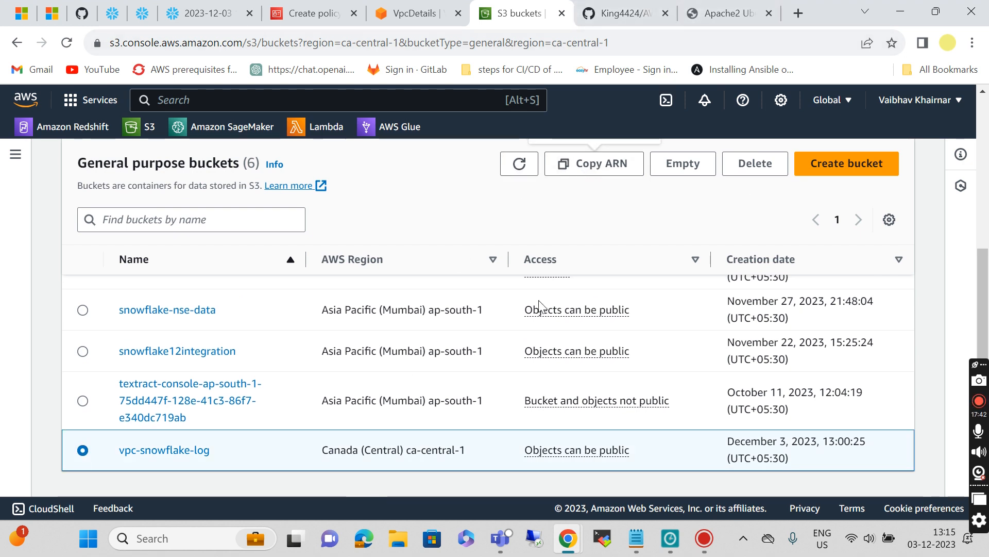
click(311, 12)
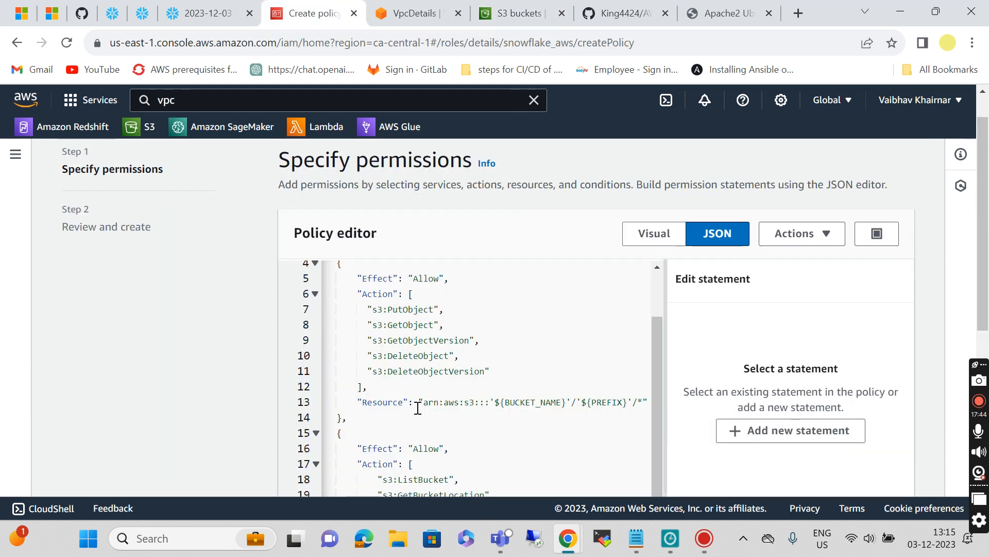
Step: Set line 13's object Resource to arn:aws:s3:::vpc-snowflake-log/AWSLogs/* after checking the bucket's folder name
drag(425, 405, 635, 408)
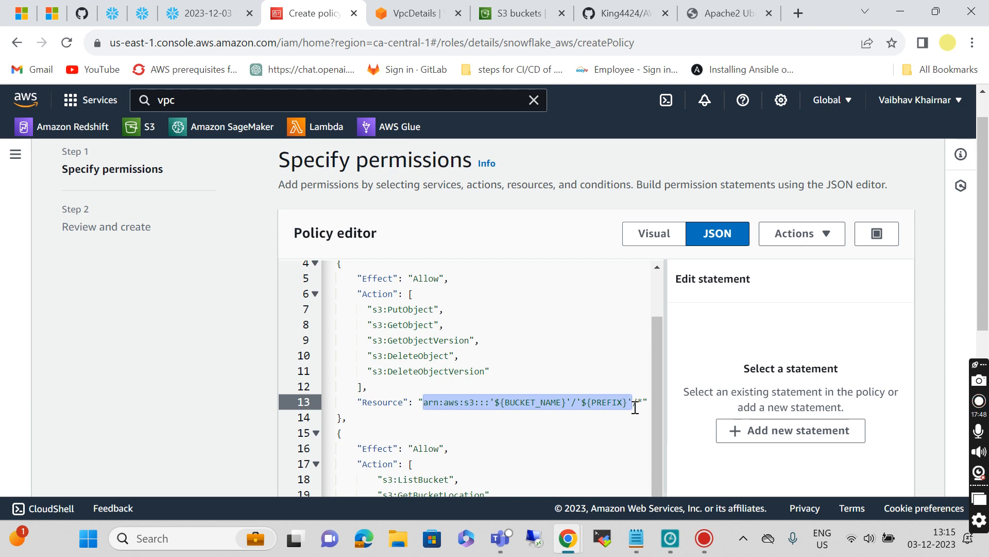
key(ctrl+v)
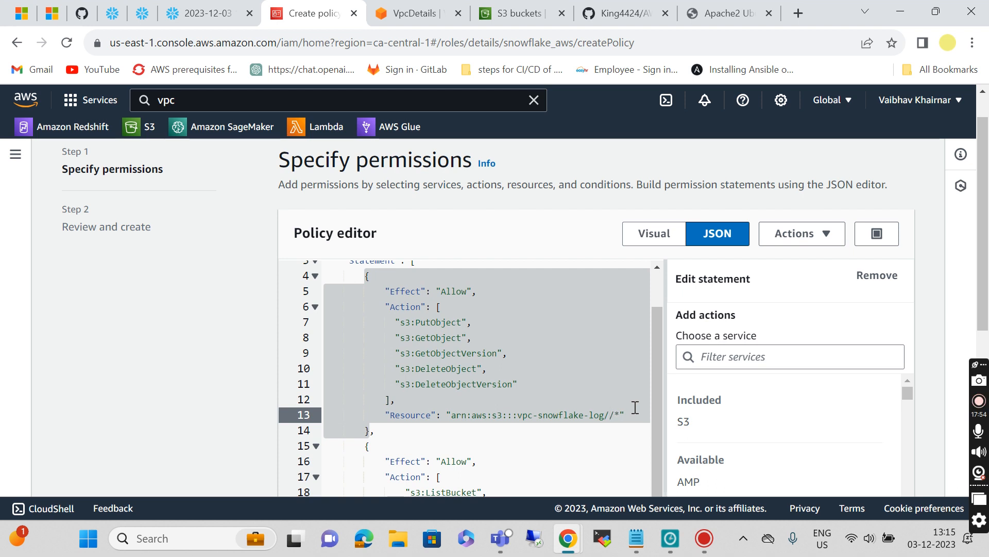
text(AWS)
key(BackSpace)
text(WS)
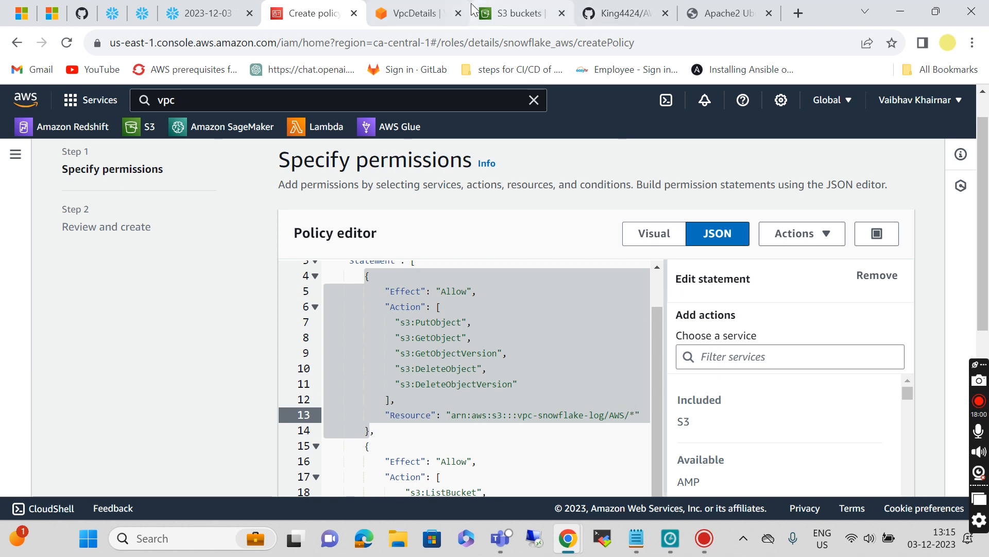
click(493, 10)
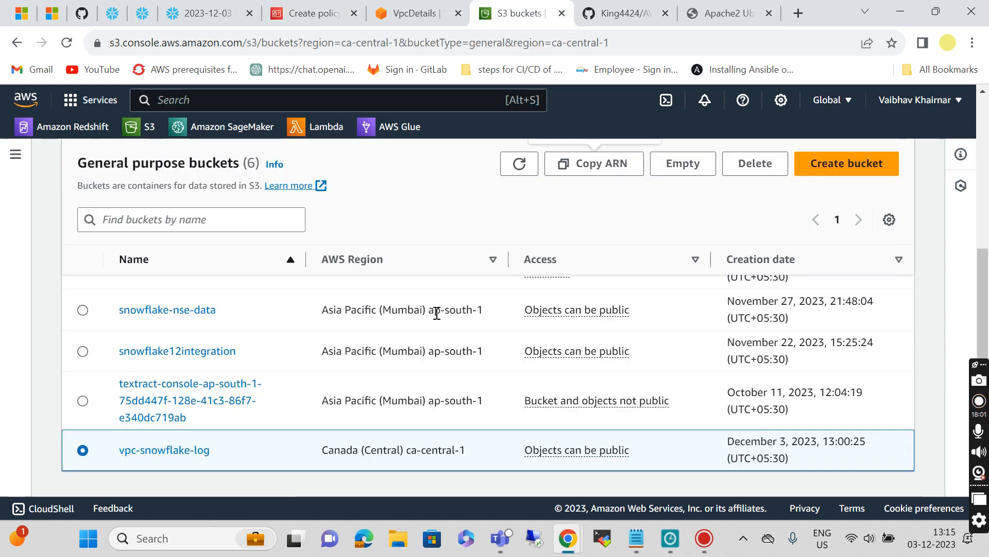
click(190, 450)
scroll(330, 453, down, 1)
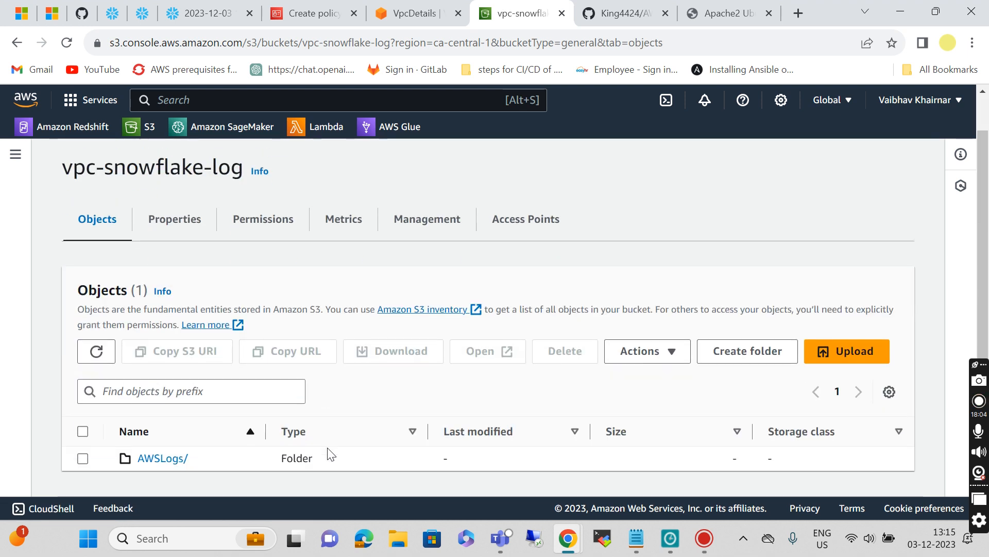
click(321, 5)
text(L)
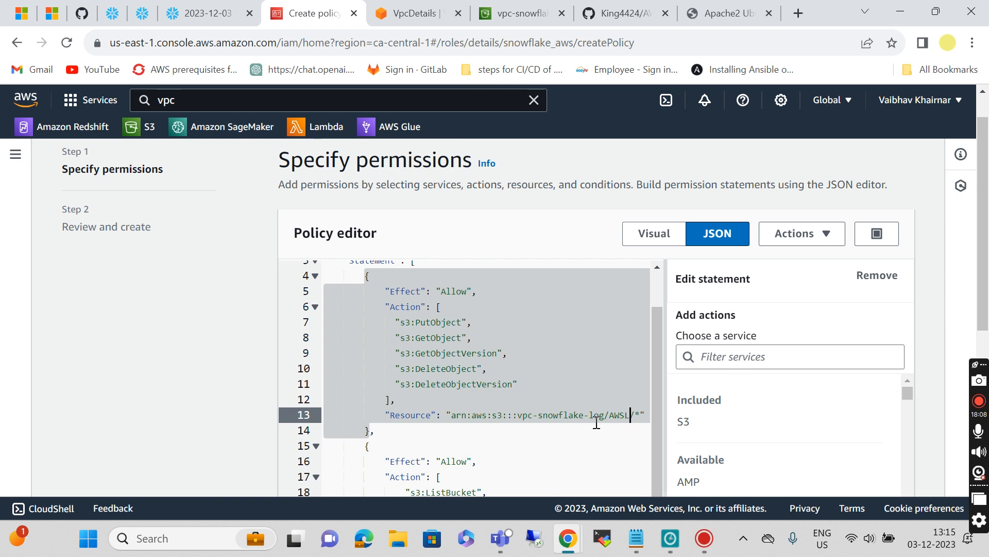
text(og)
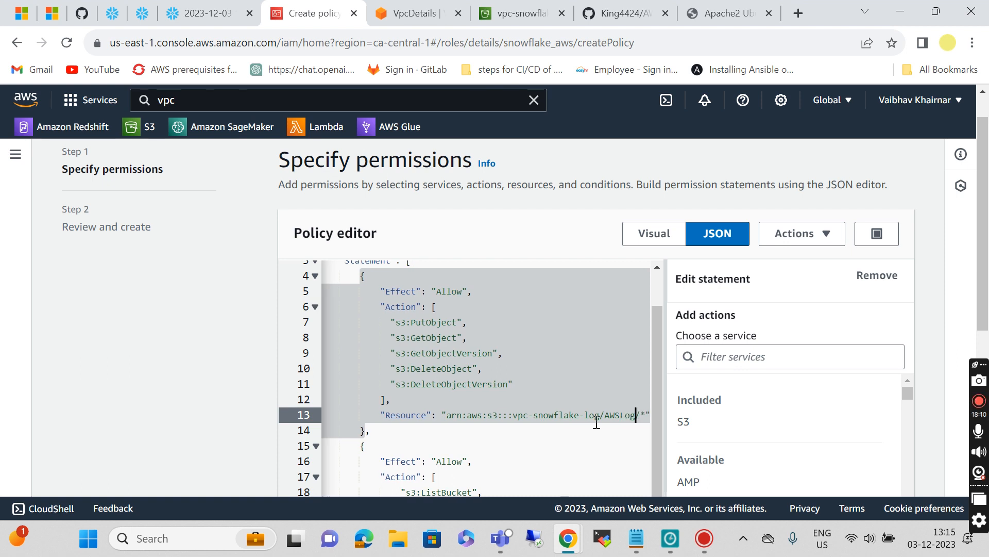
text(s)
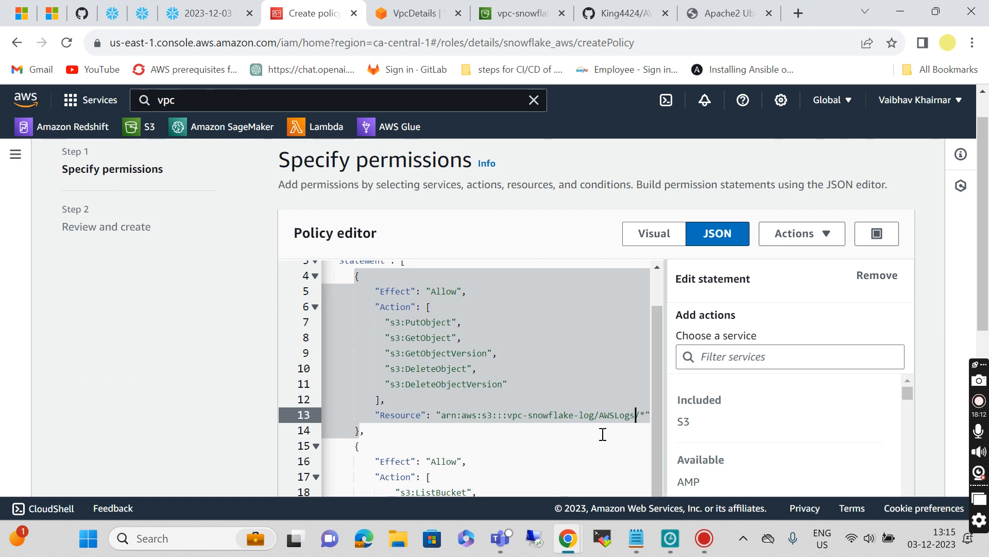
scroll(602, 435, down, 5)
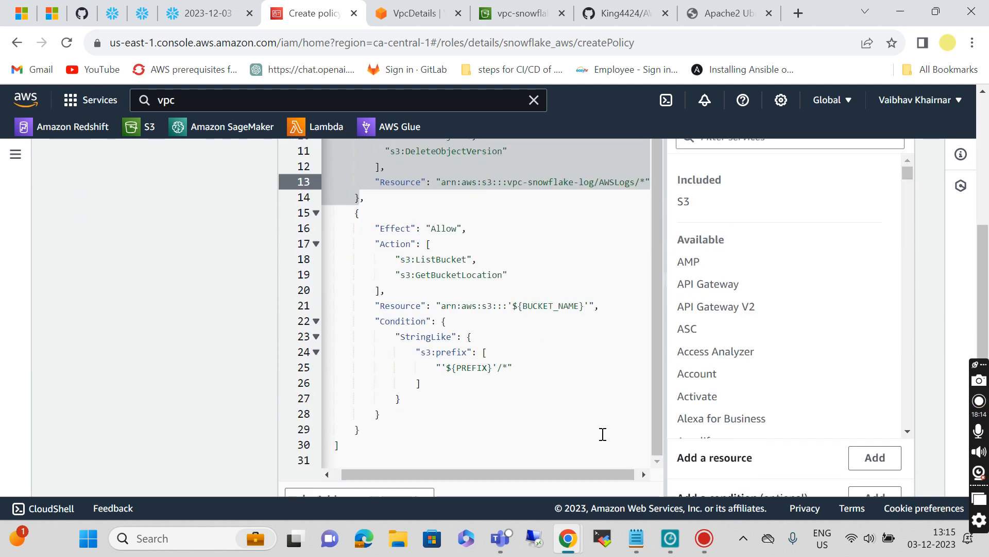
Step: Replace line 21's ${BUCKET_NAME} ARN with the bucket ARN and line 25's ${PREFIX} with AWSLogs
drag(441, 308, 585, 307)
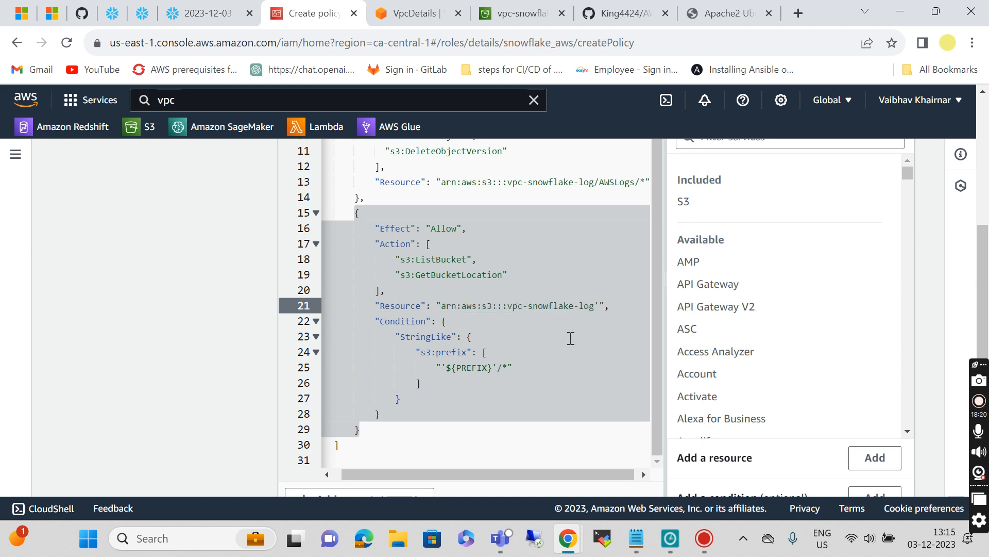
scroll(567, 342, down, 1)
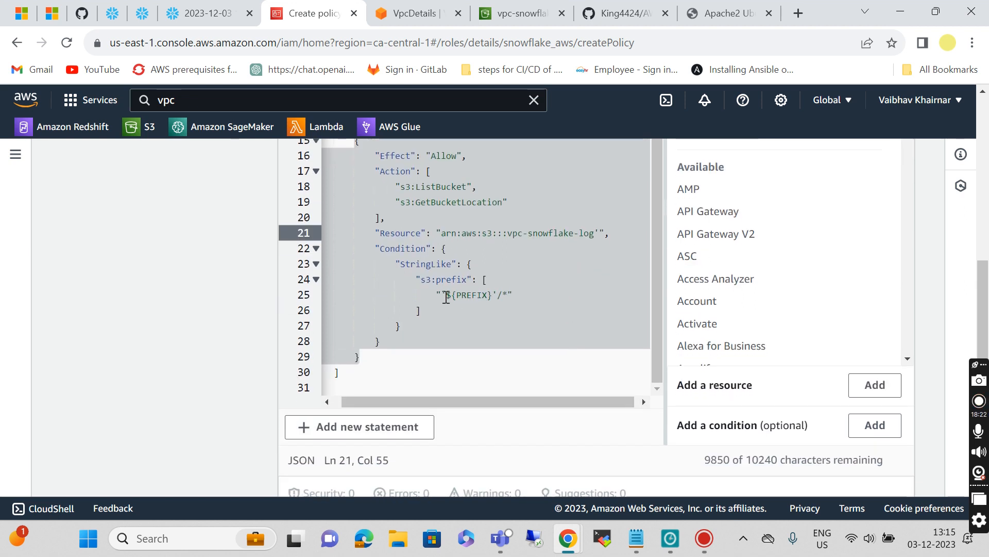
drag(441, 297, 498, 301)
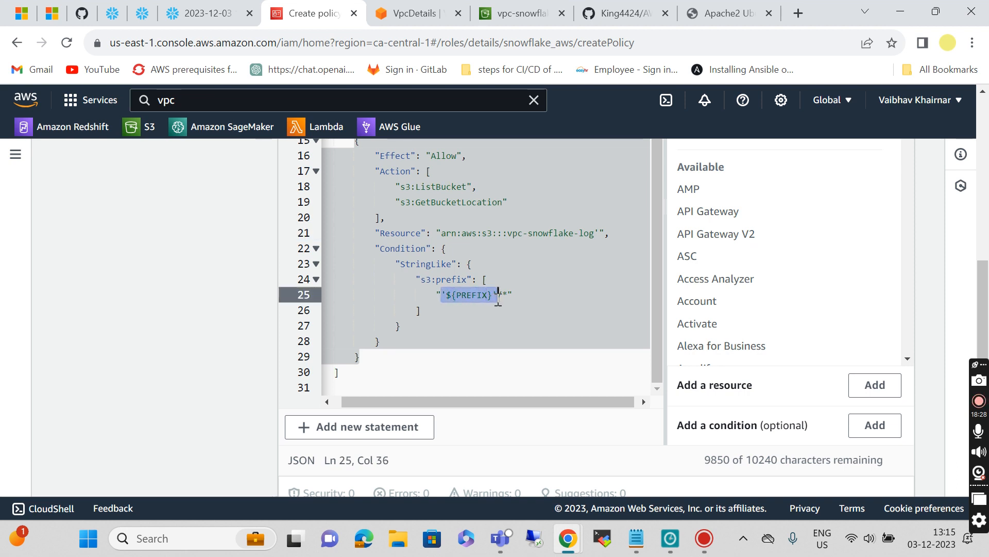
text(A)
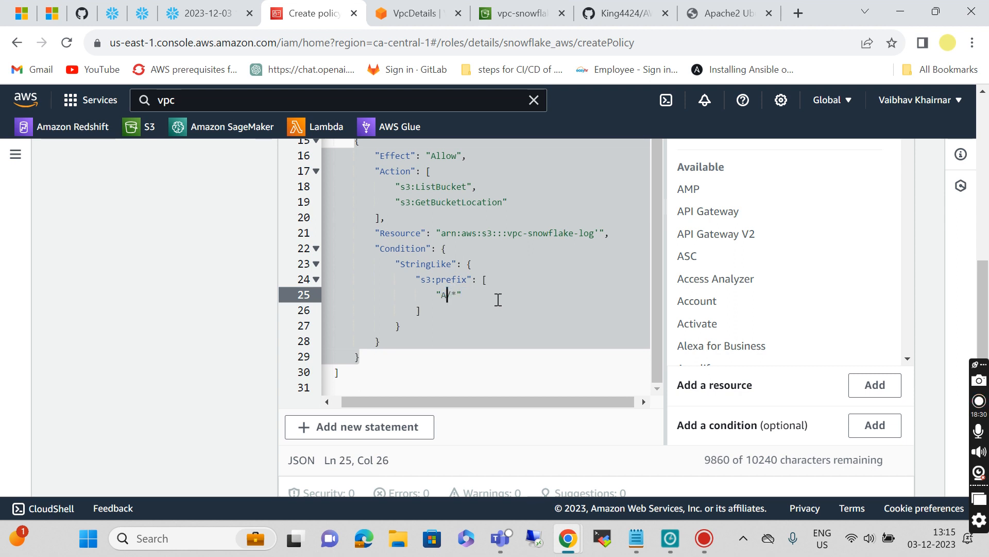
text(WSLogs)
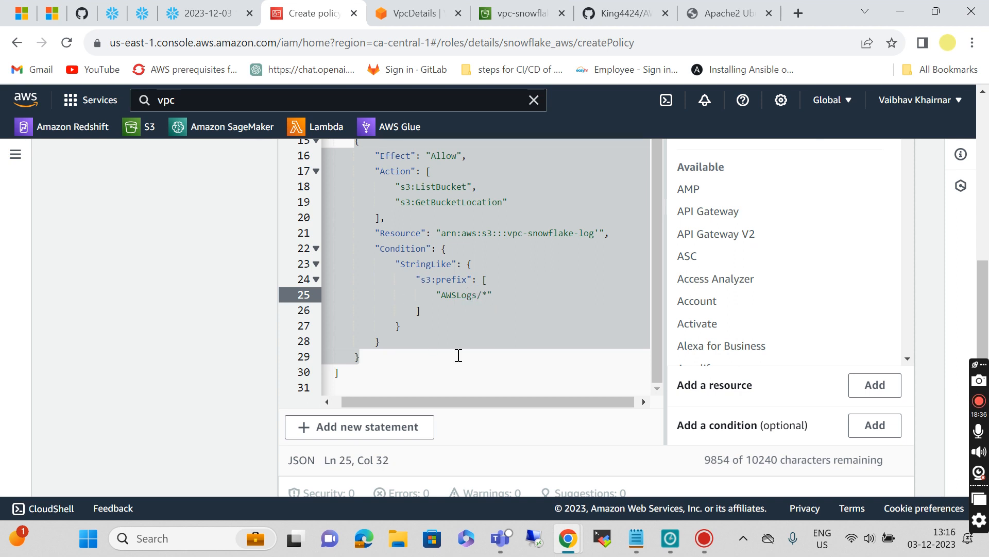
scroll(458, 355, down, 2)
scroll(457, 354, up, 9)
scroll(459, 356, down, 6)
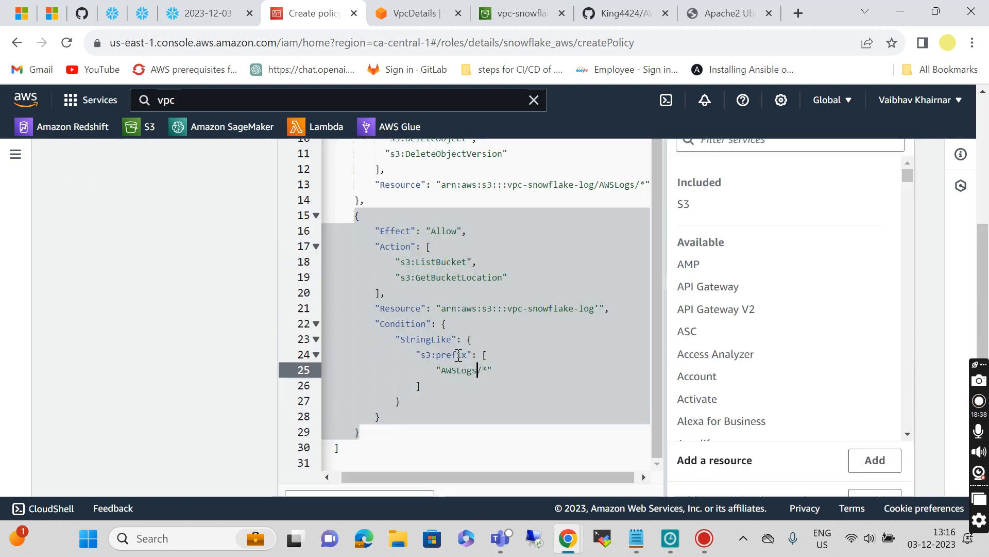
scroll(459, 356, down, 3)
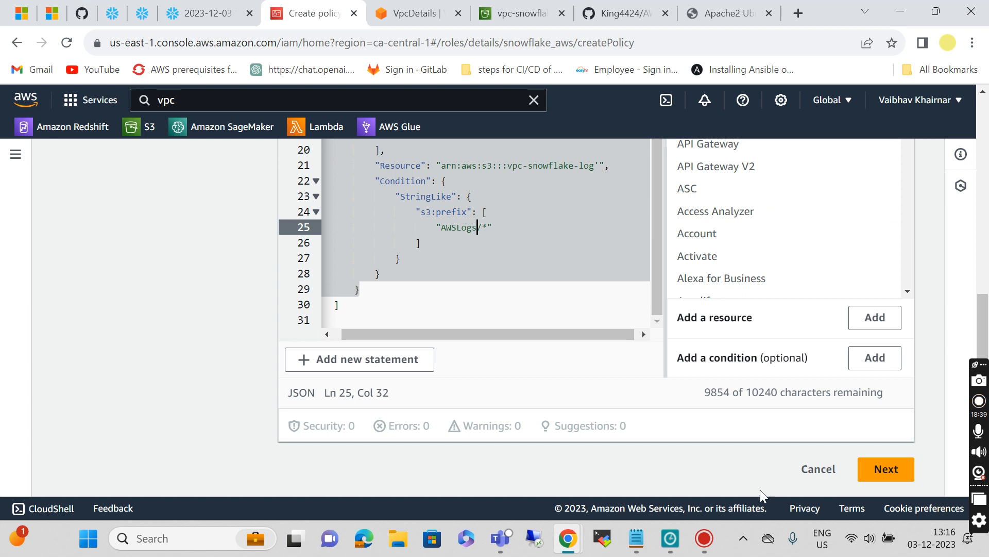
Step: Create the policy under the name InlinePolicy and refresh the role's permissions policies list
click(886, 470)
scroll(560, 350, down, 1)
click(351, 303)
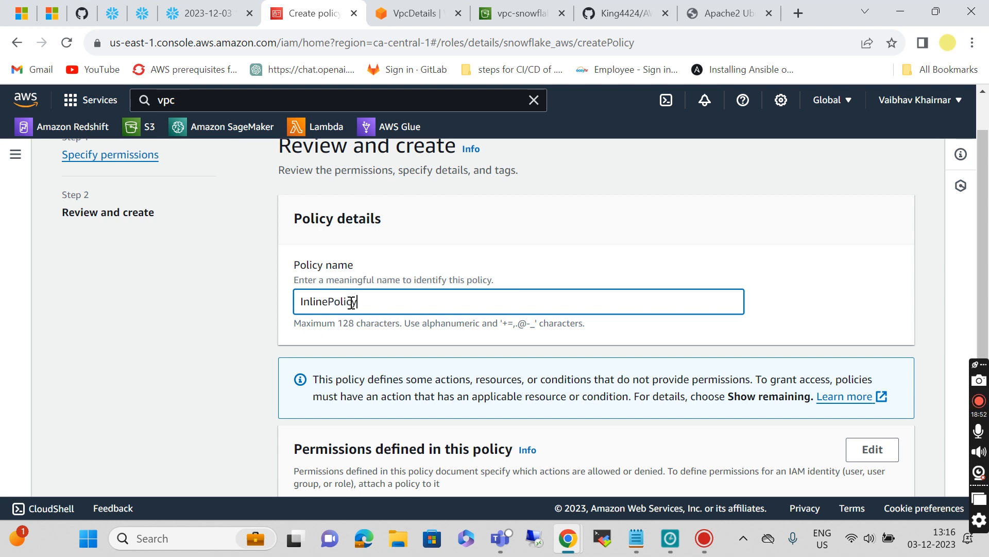
scroll(585, 273, down, 4)
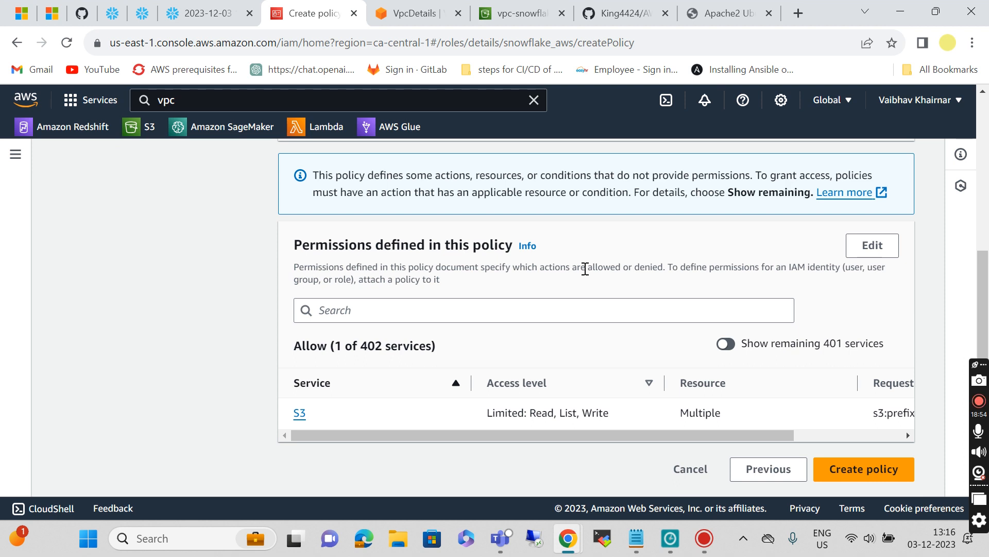
click(853, 472)
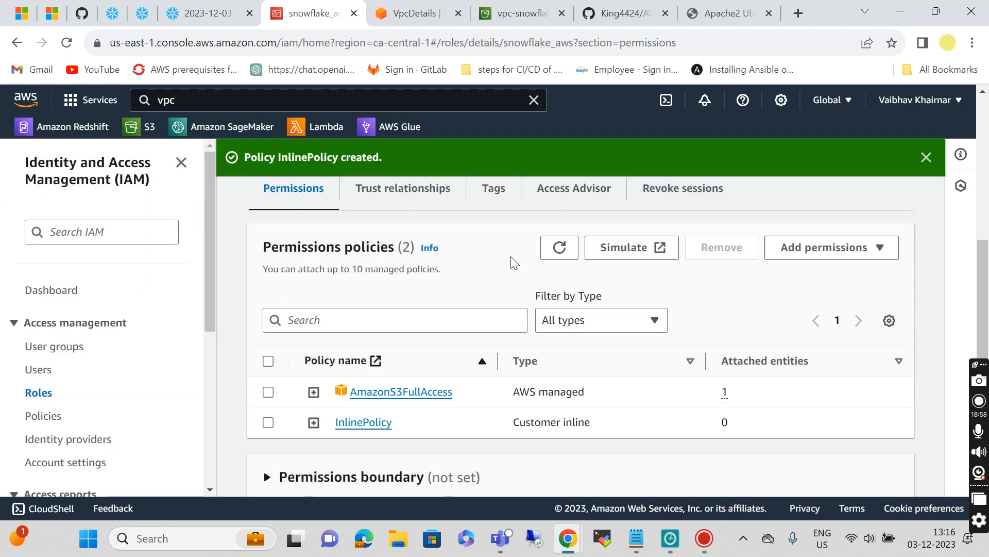
click(560, 248)
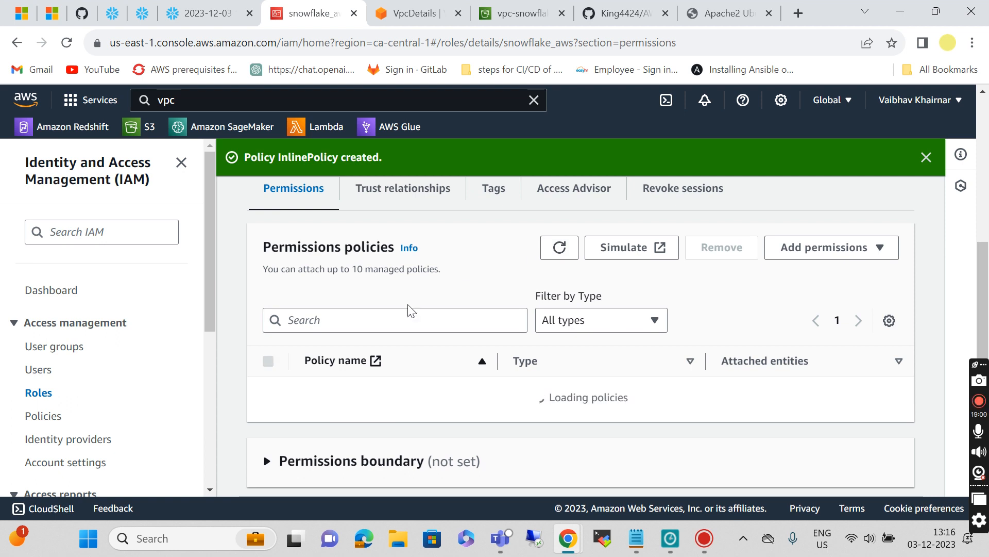
scroll(382, 265, down, 2)
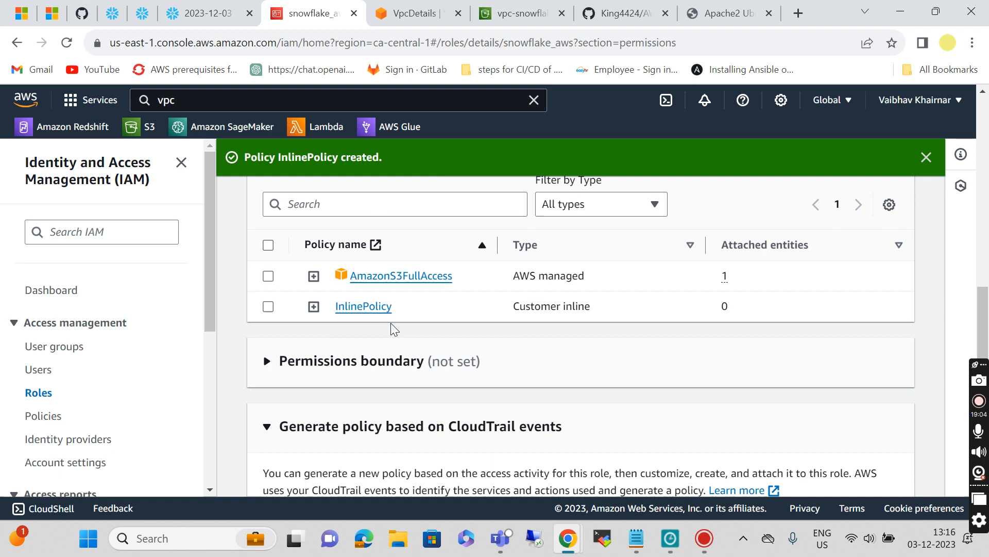
scroll(394, 328, up, 5)
scroll(391, 329, up, 2)
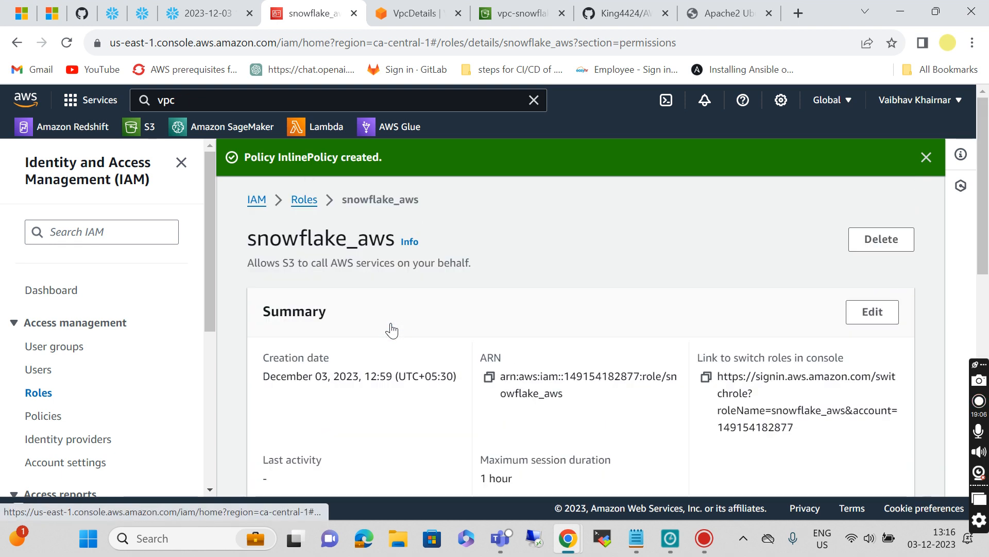
Step: Copy the 'create warehouse security_quickstart' block from the README's Prepare Snowflake section
click(624, 13)
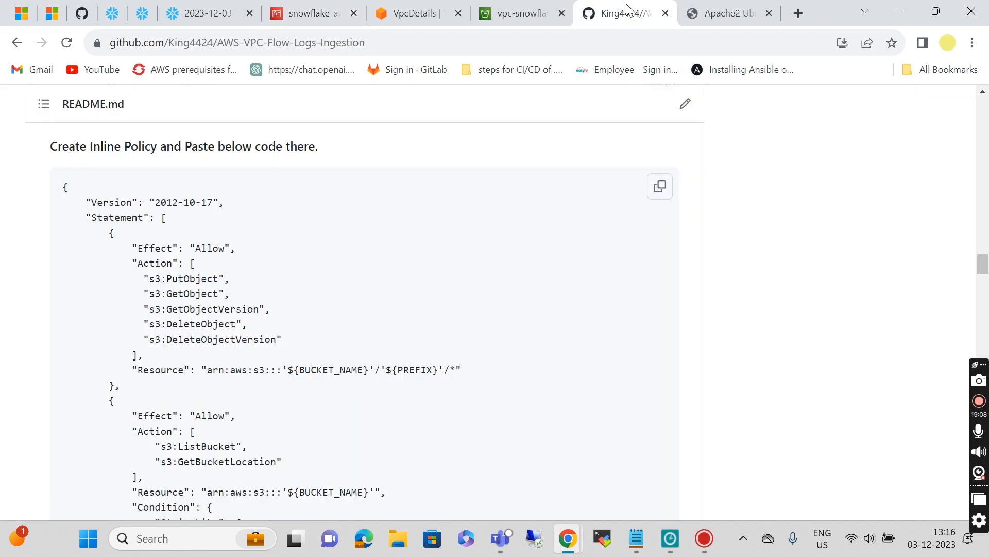
scroll(390, 332, down, 10)
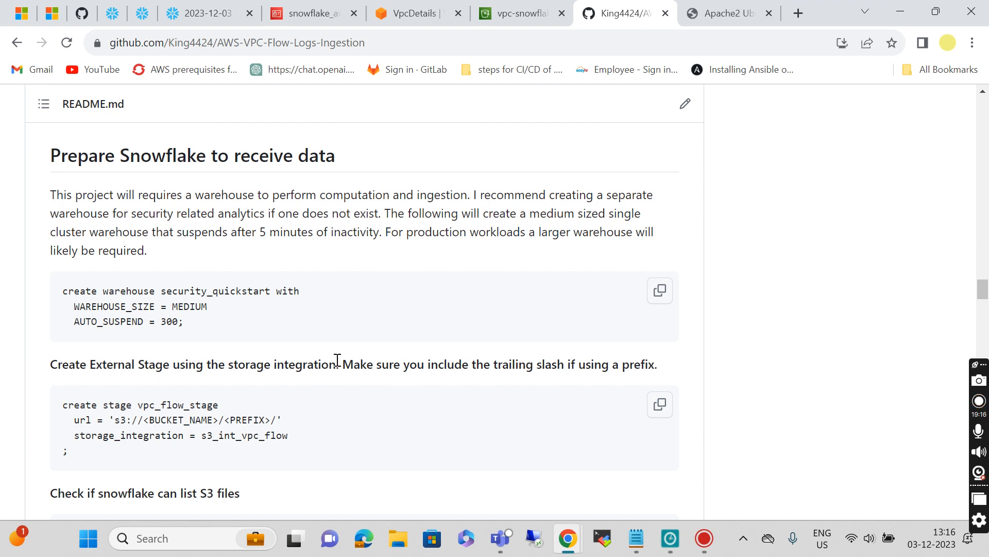
scroll(337, 359, down, 1)
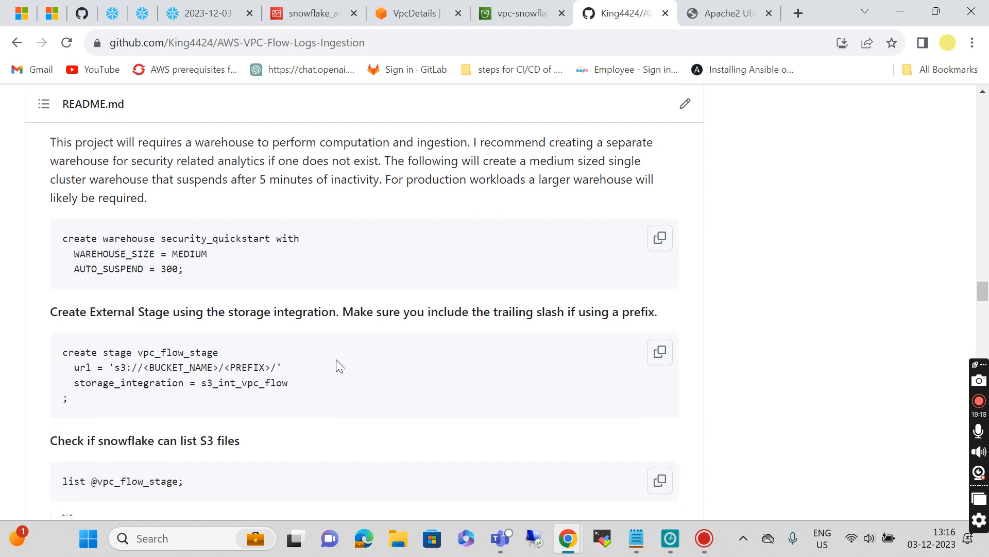
scroll(338, 365, down, 1)
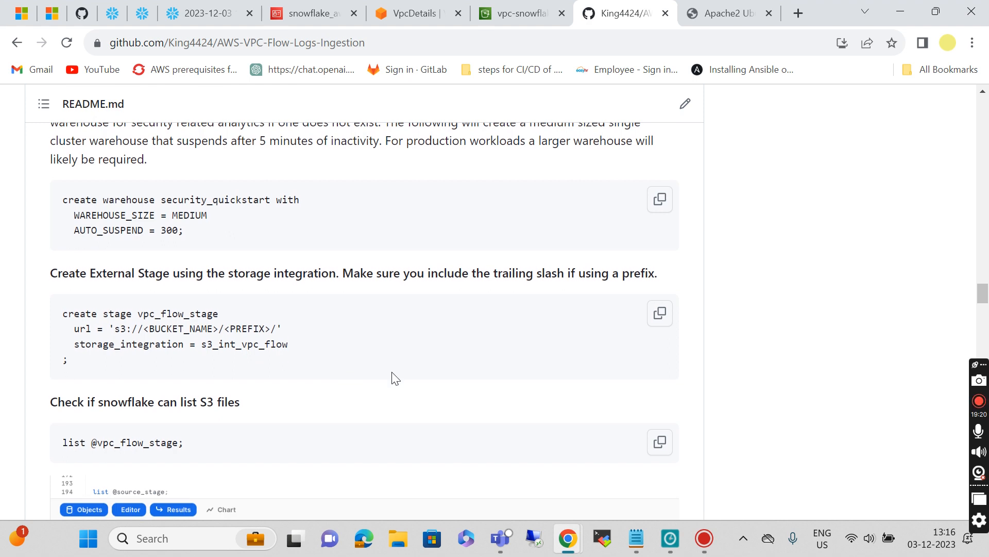
click(662, 205)
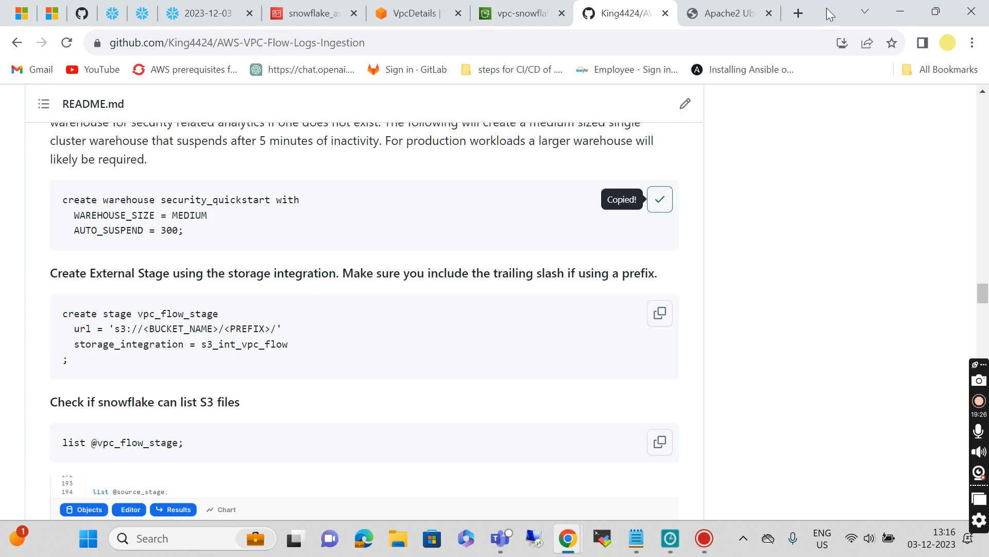
click(201, 13)
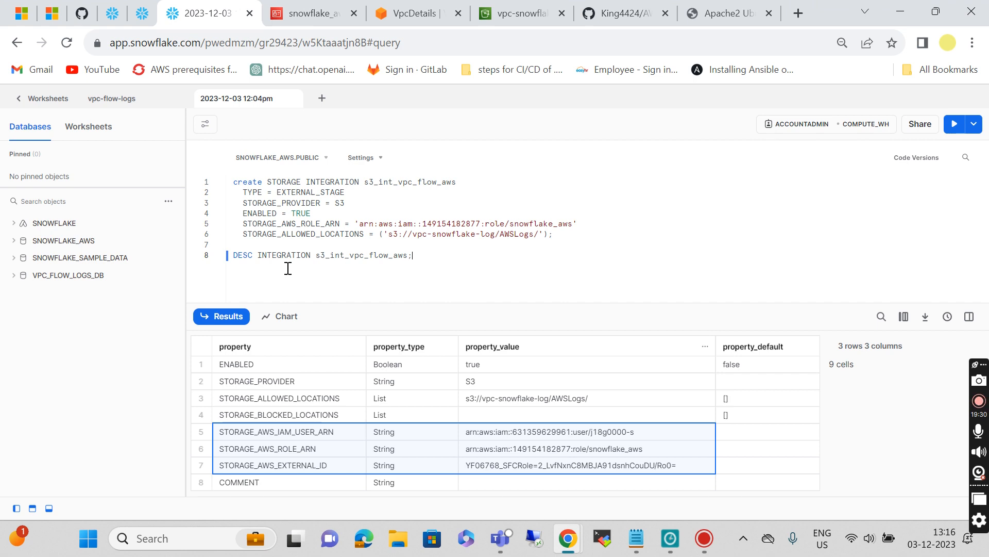
Step: Paste the create warehouse statement, rename it security_quickstart_new, and run it
key(Return)
key(Return)
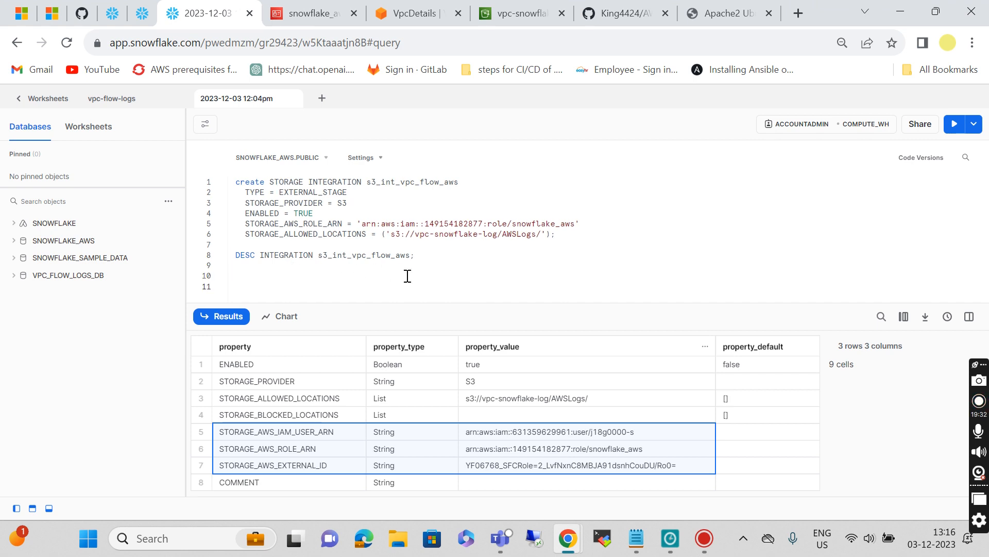
key(ctrl+v)
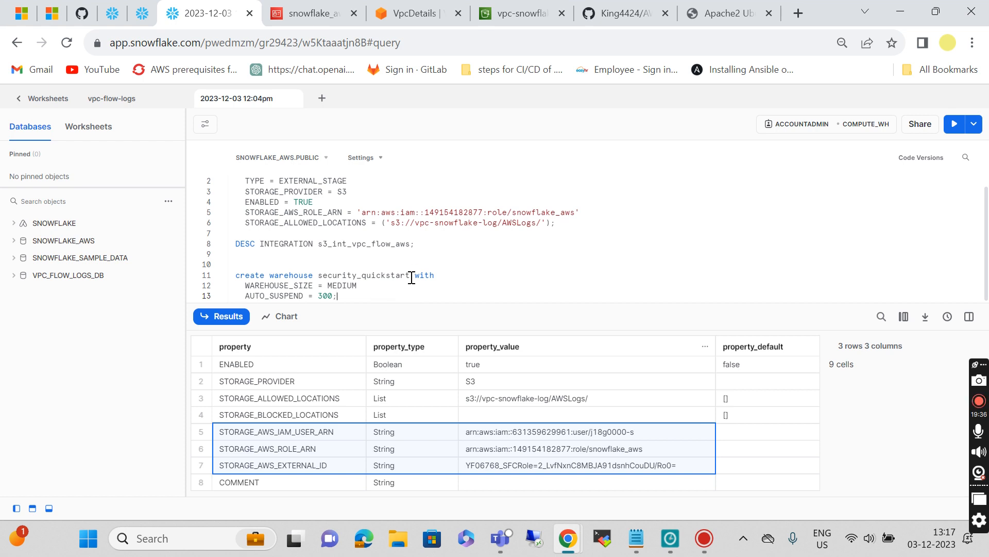
key(ctrl+Return)
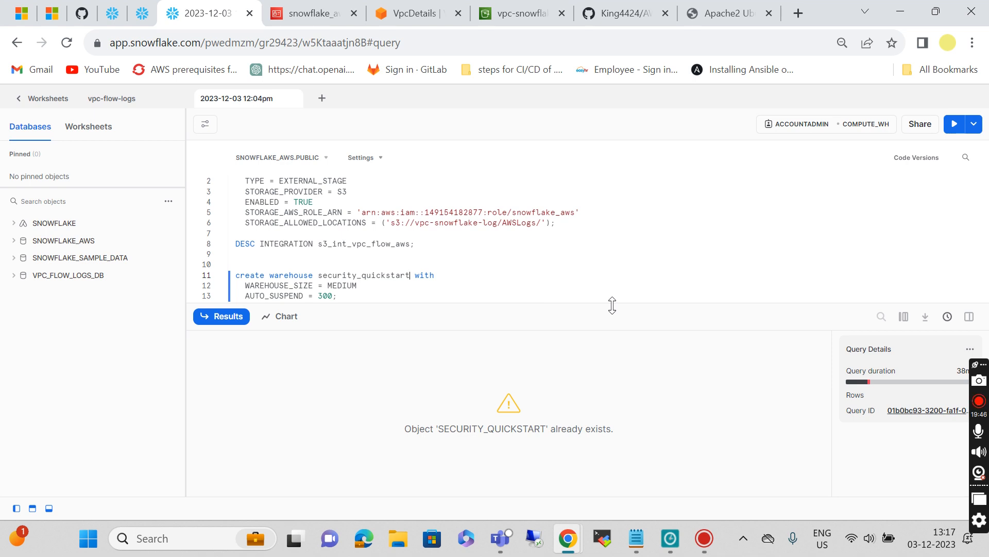
text(_new)
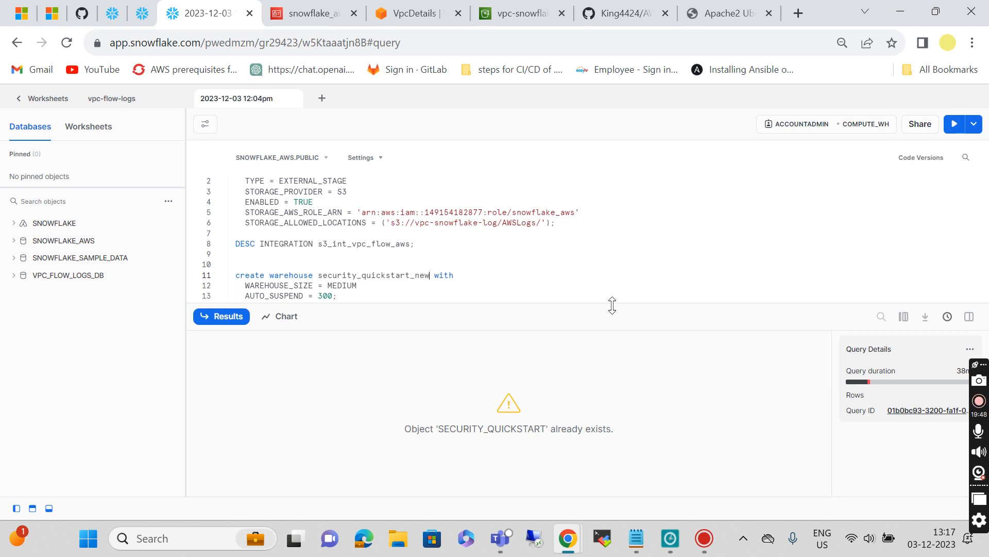
click(362, 296)
key(ctrl+Return)
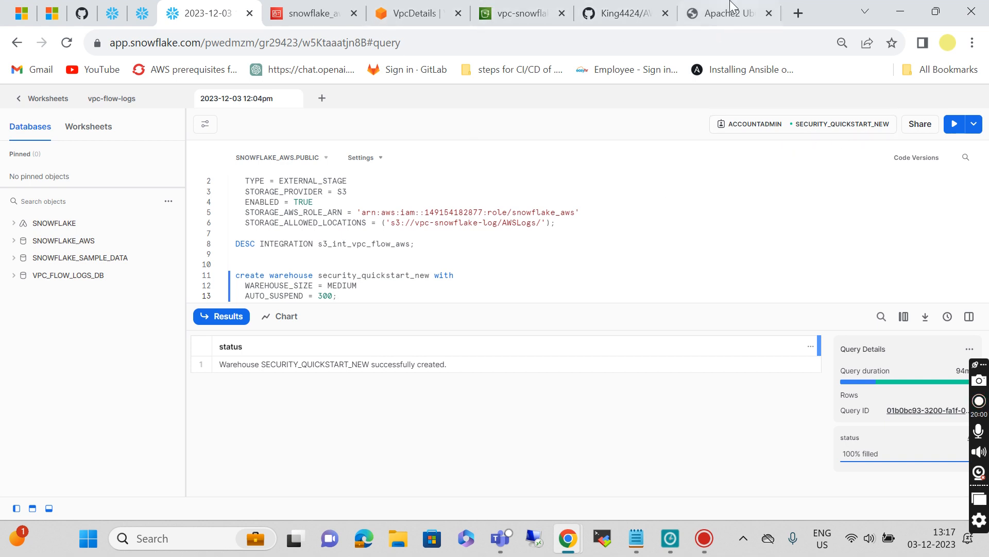
click(618, 13)
scroll(406, 332, down, 3)
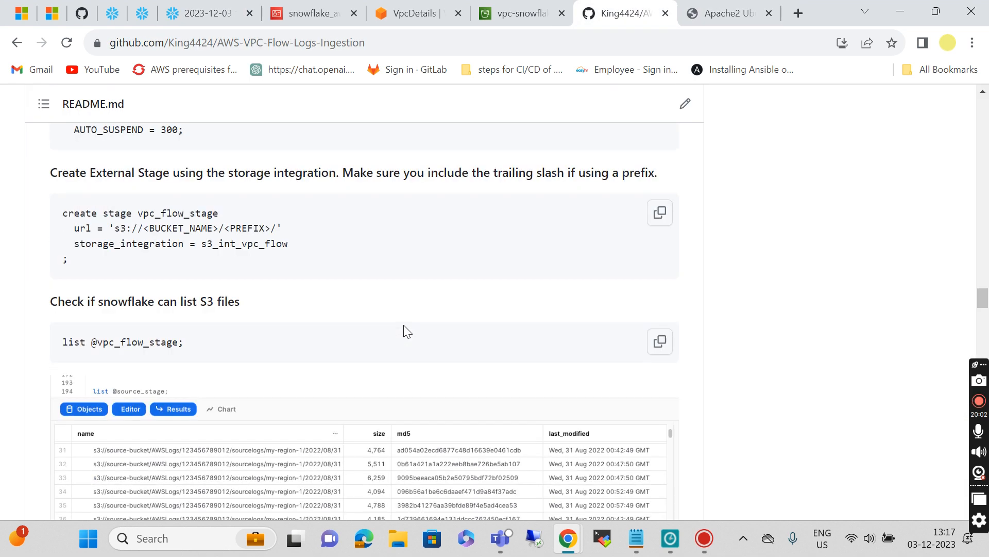
Step: Paste the README's create stage vpc_flow_stage statement below the warehouse code in the Snowflake worksheet
scroll(407, 331, up, 2)
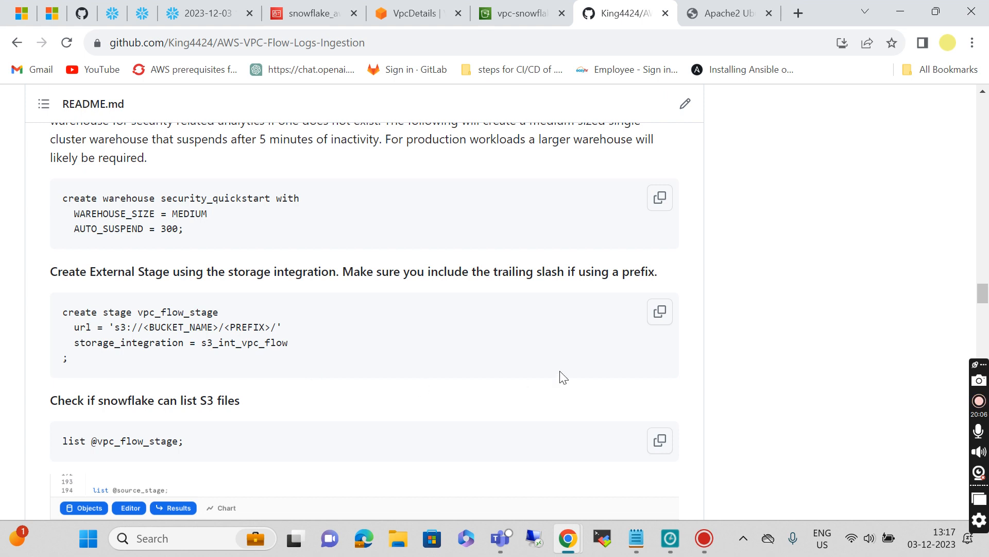
click(659, 313)
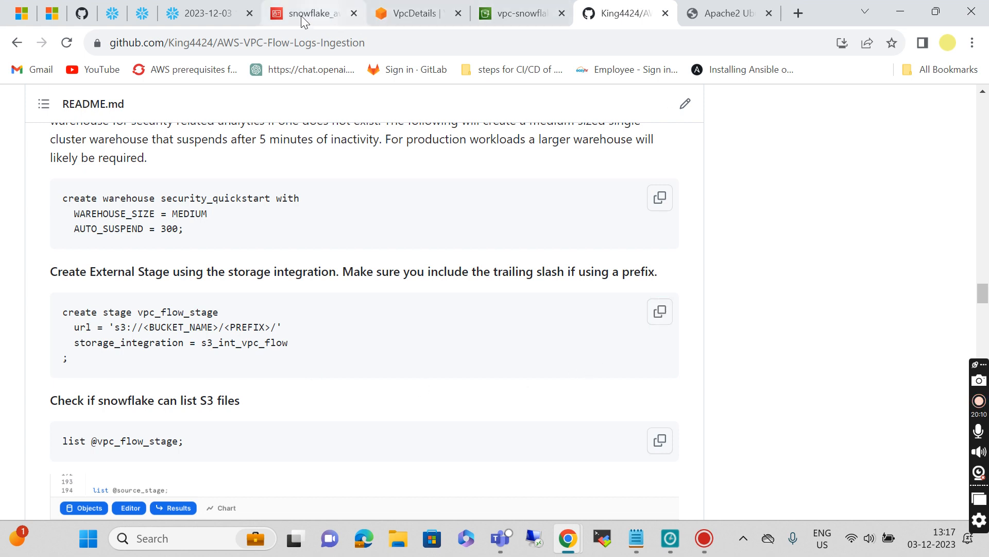
click(205, 20)
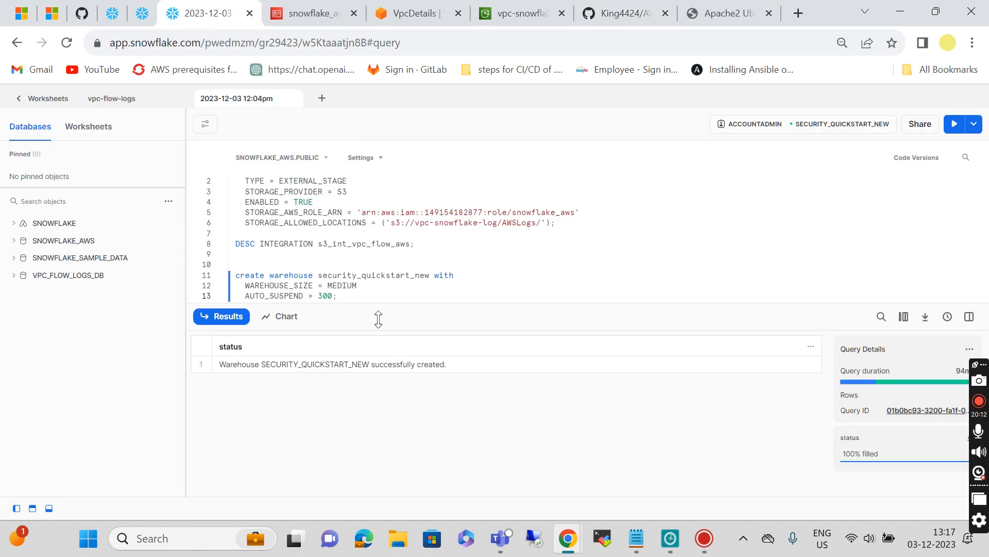
key(Return)
key(Return)
key(Return)
key(BackSpace)
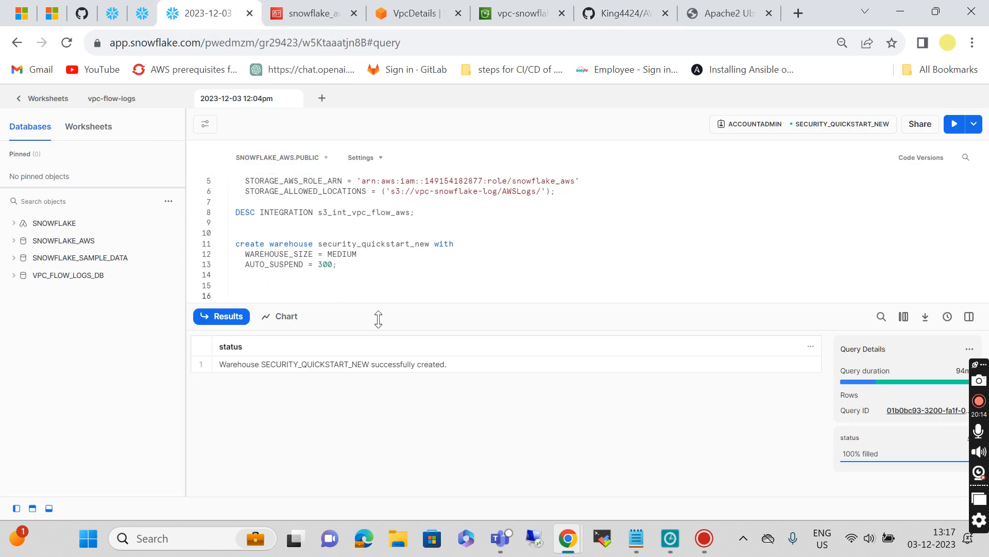
key(ctrl+v)
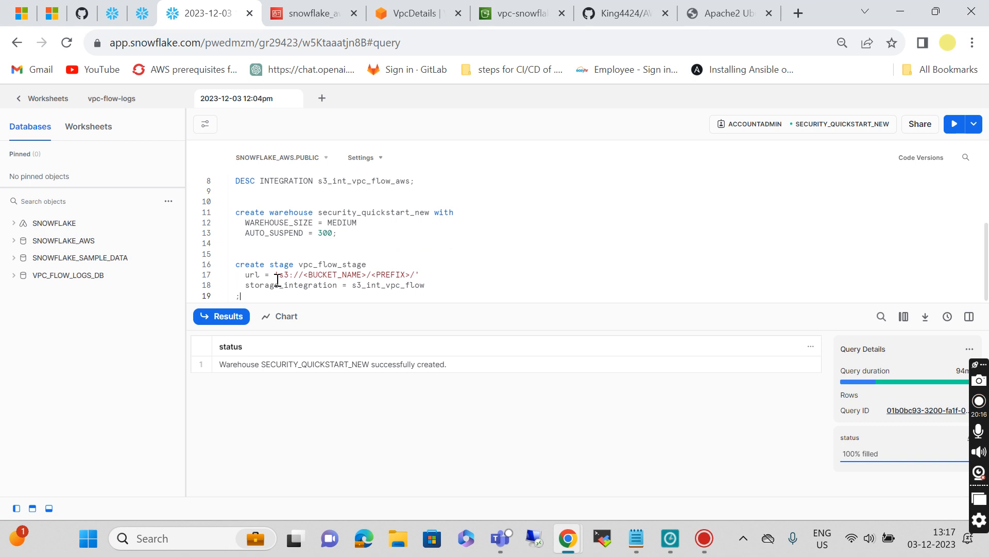
click(526, 12)
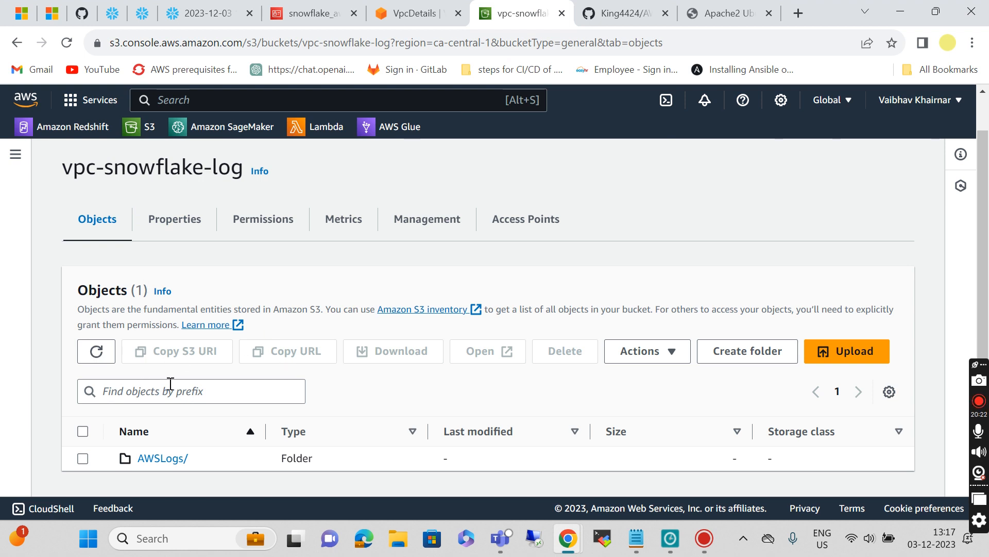
Step: Replace the stage URL placeholder with the AWSLogs folder's S3 URI, s3://vpc-snowflake-log/AWSLogs/
click(83, 459)
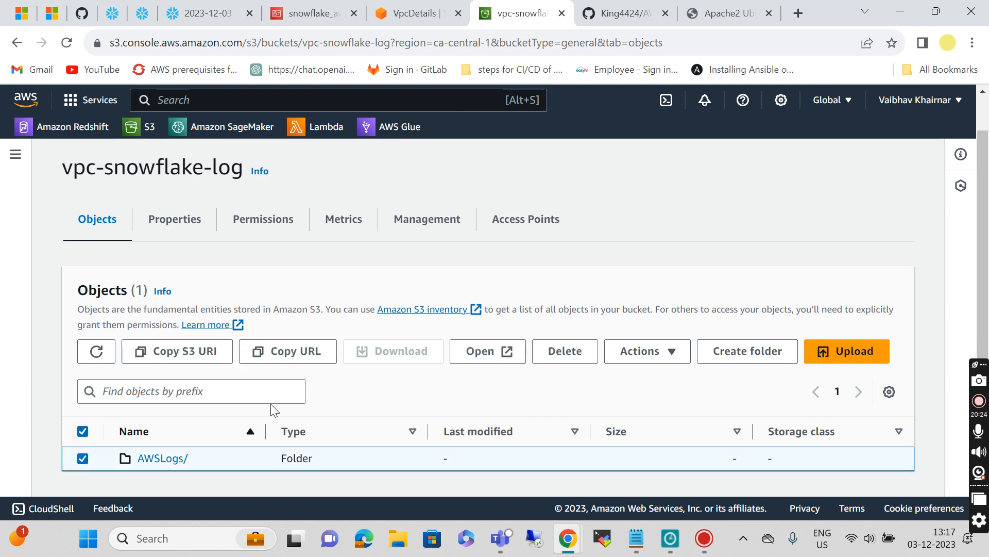
click(287, 349)
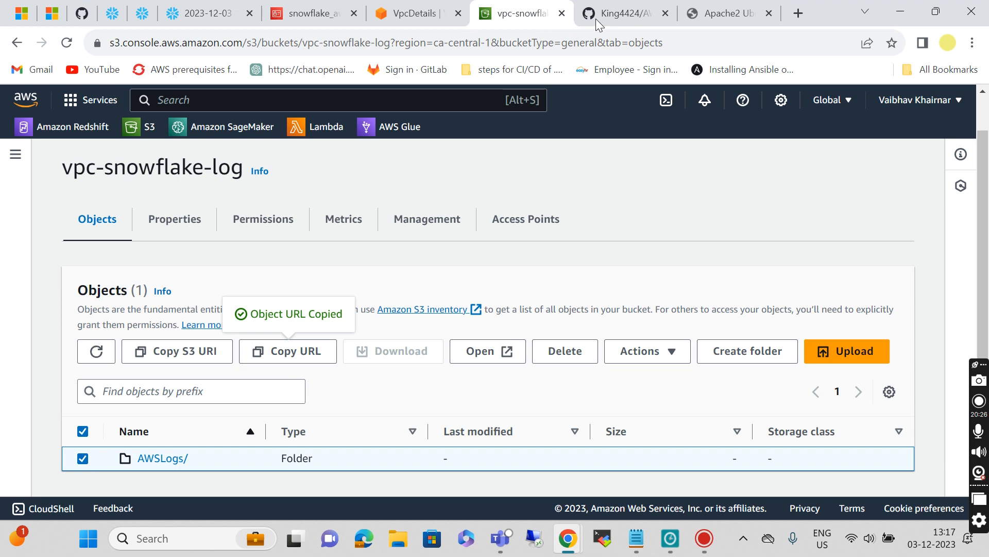
click(181, 7)
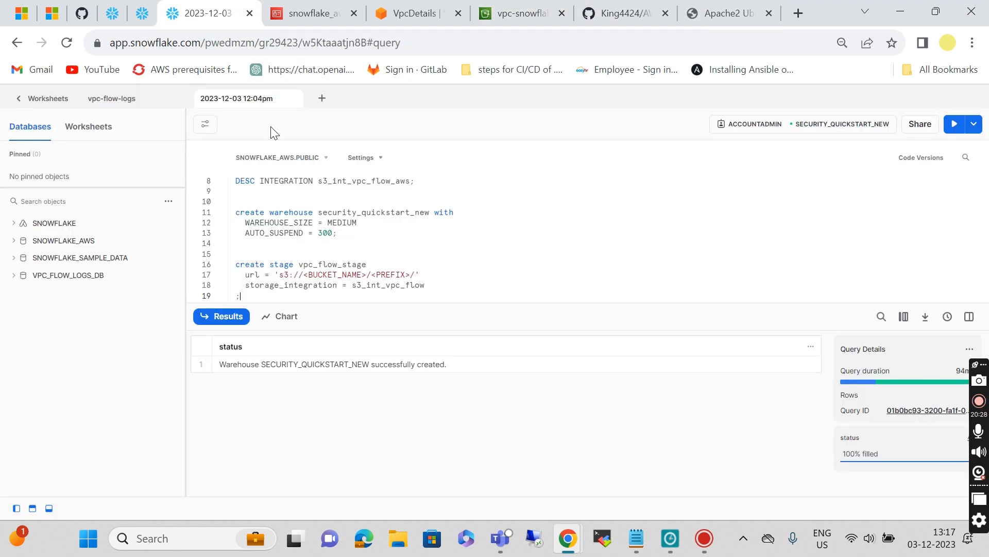
drag(278, 277, 412, 276)
key(ctrl+v)
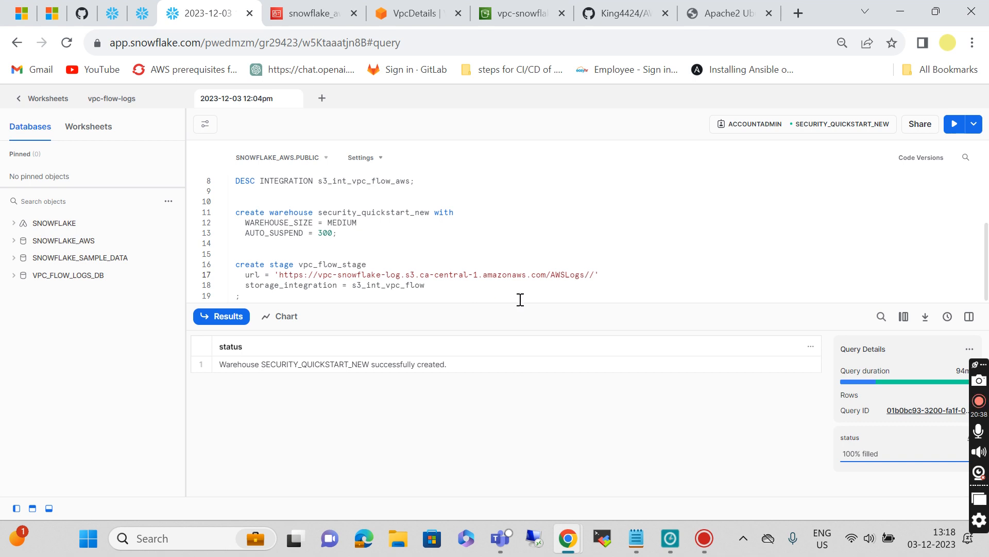
key(ctrl+z)
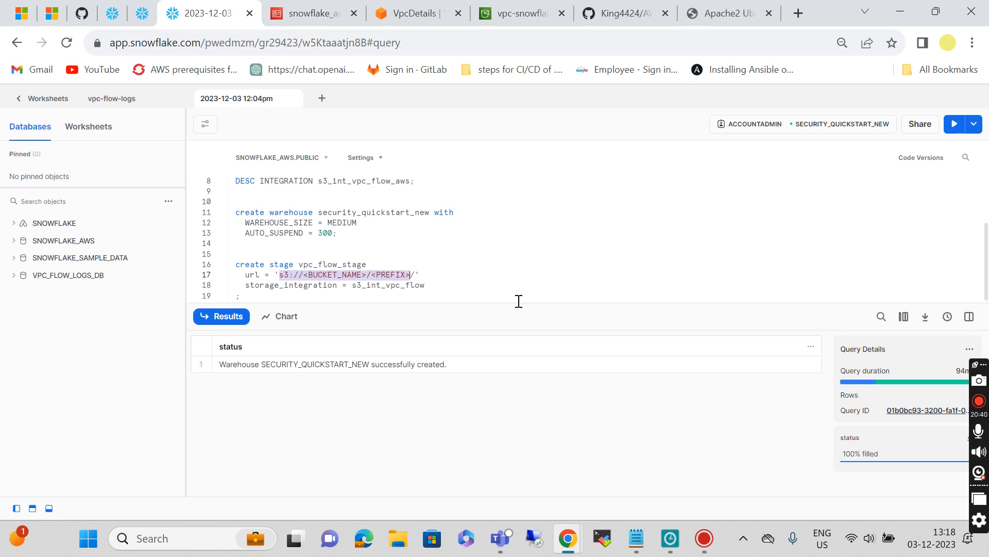
click(519, 16)
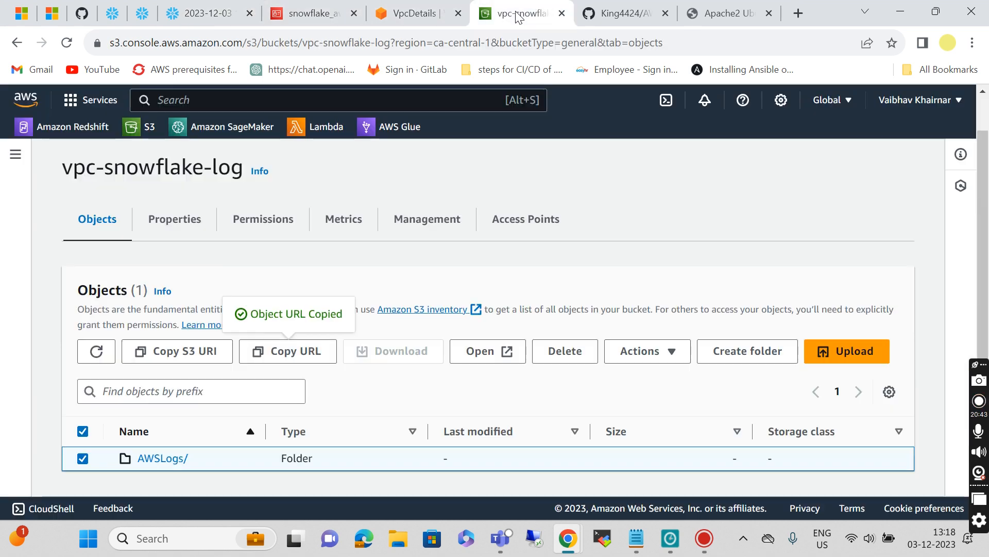
click(164, 355)
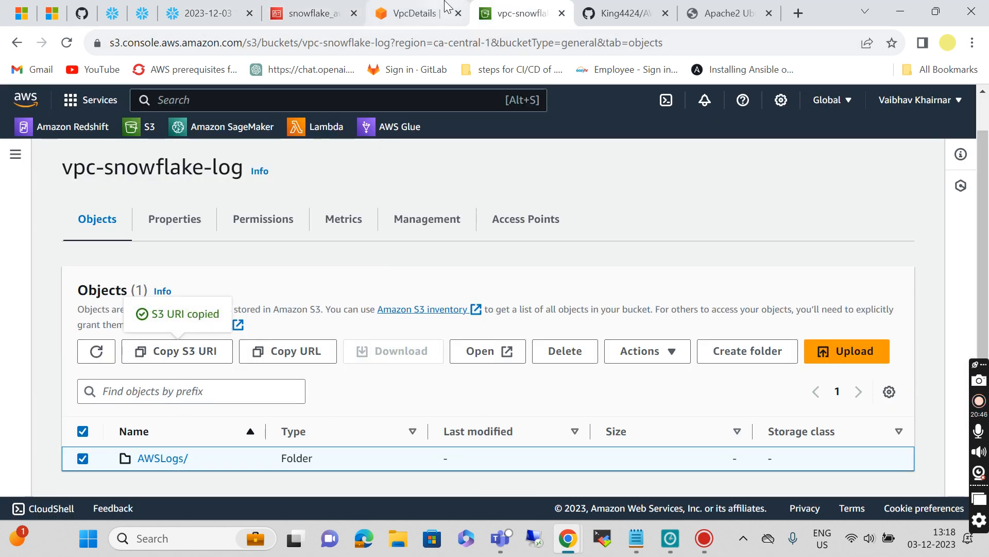
click(223, 12)
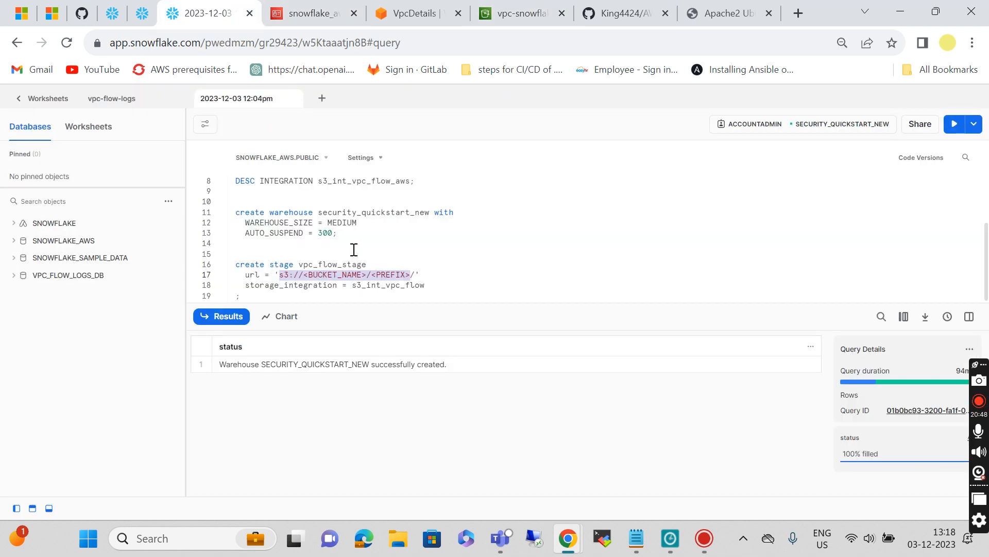
key(ctrl+v)
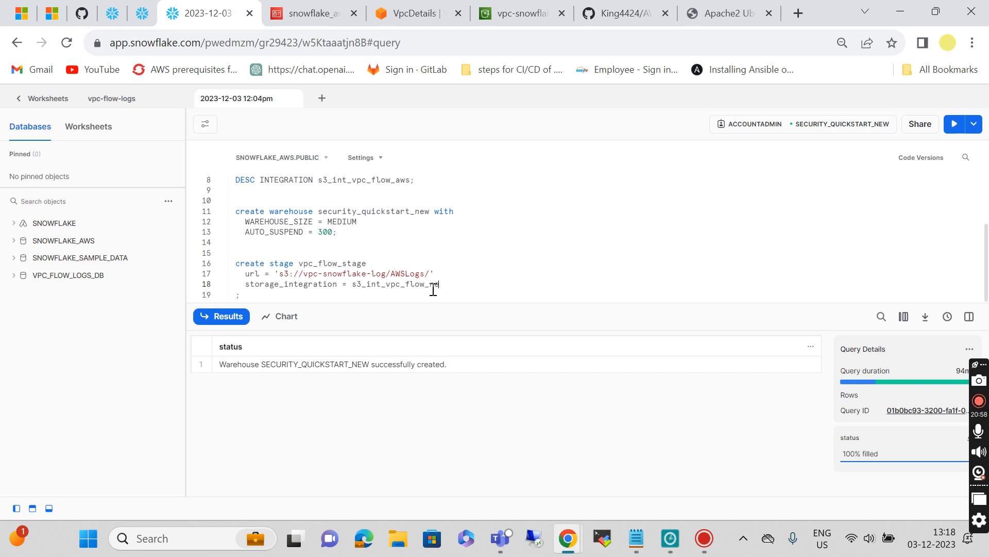
click(294, 299)
Step: Run the create stage statement, then change the integration to s3_int_vpc_flow_aws and rerun it
key(ctrl+Return)
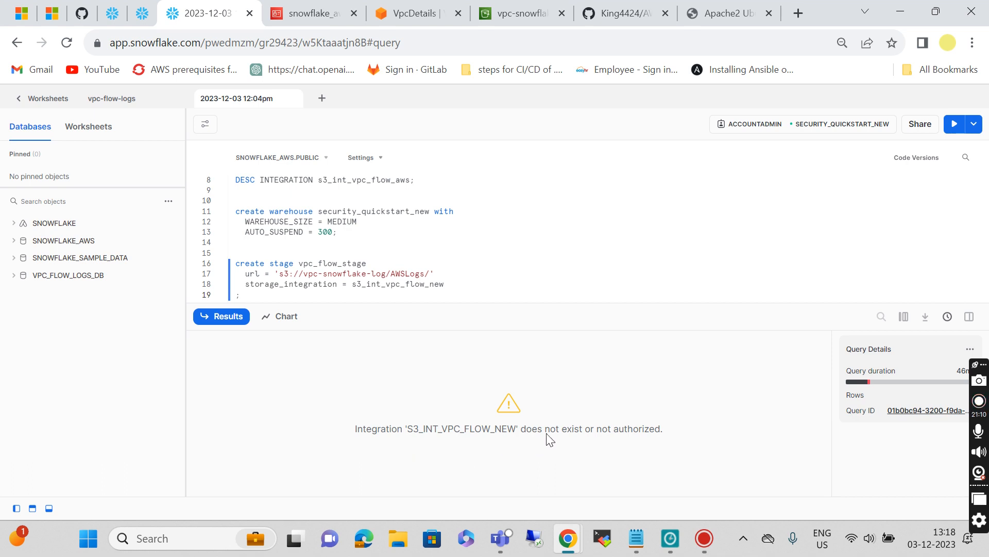
click(449, 285)
key(BackSpace)
key(BackSpace)
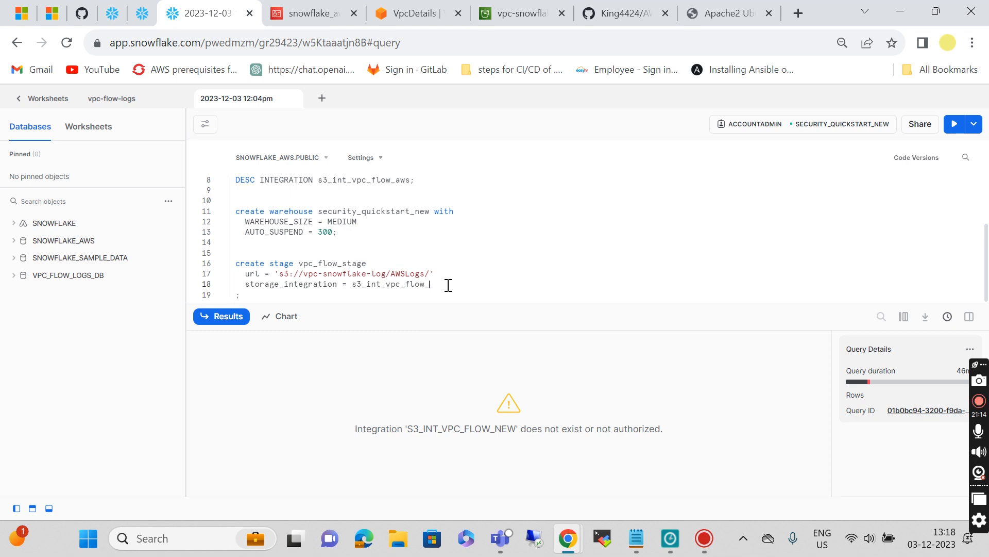
scroll(448, 285, up, 2)
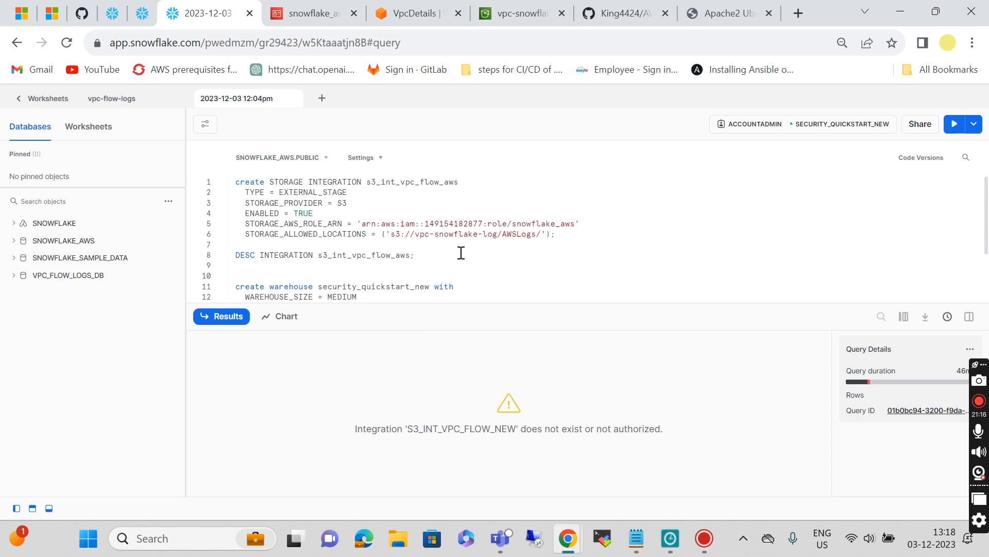
scroll(461, 253, down, 2)
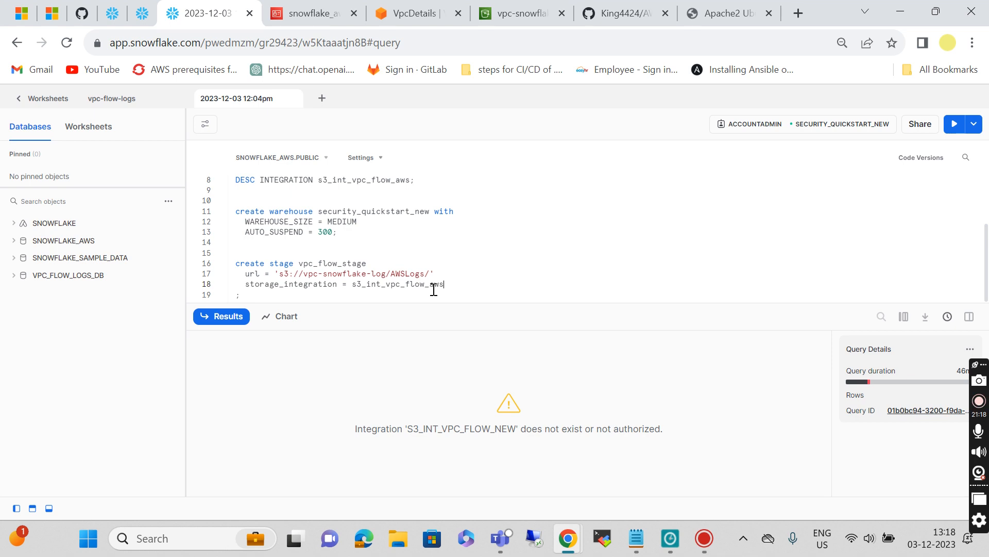
key(ctrl+Return)
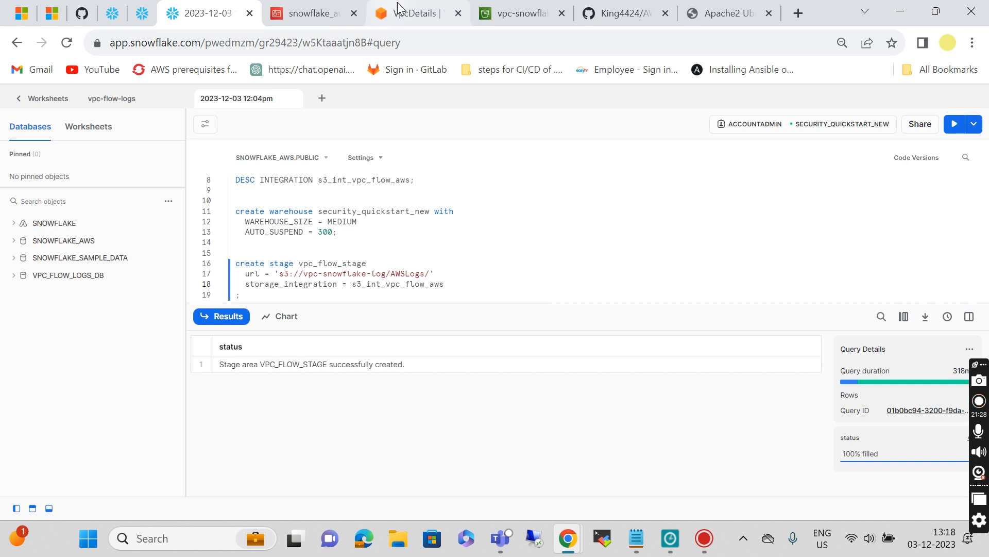
click(721, 13)
click(603, 10)
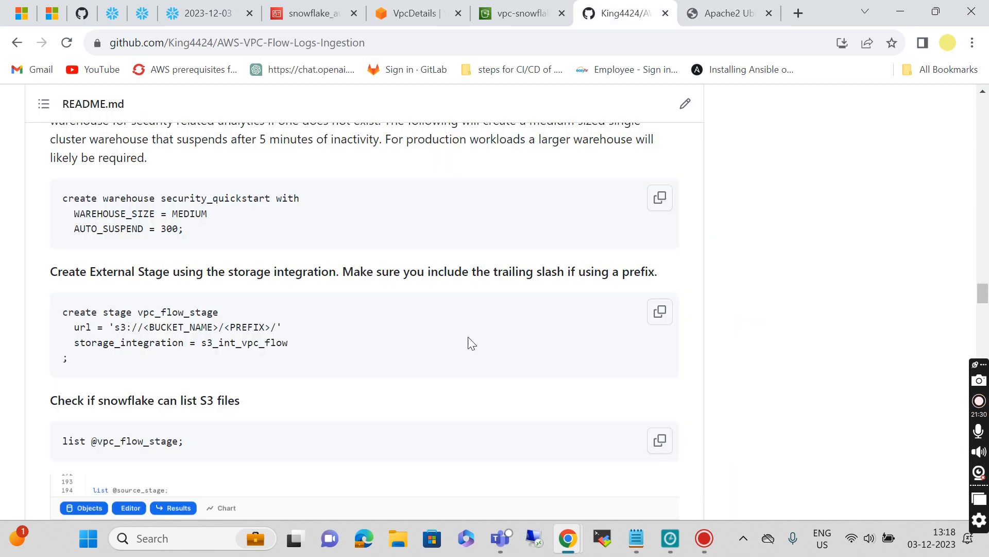
scroll(468, 342, down, 3)
click(660, 303)
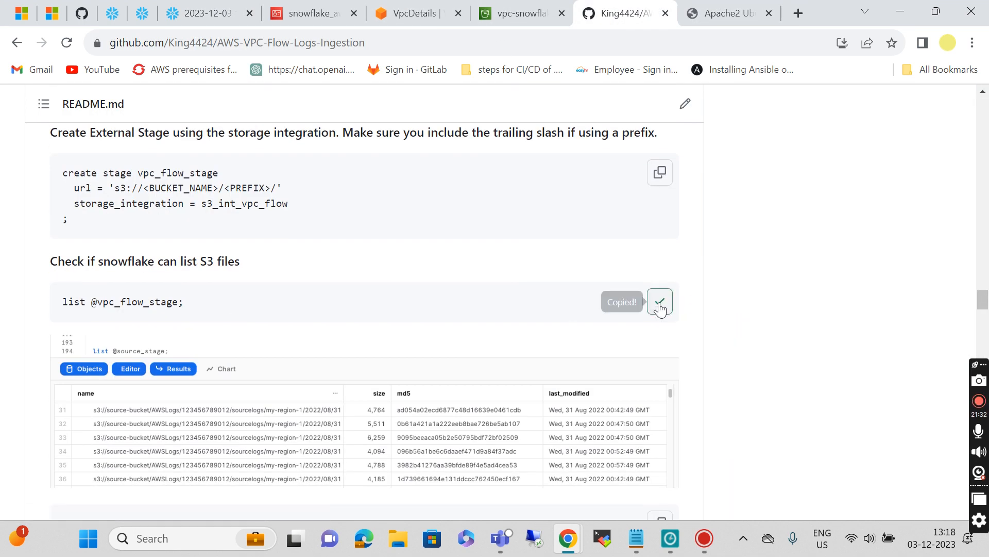
click(191, 7)
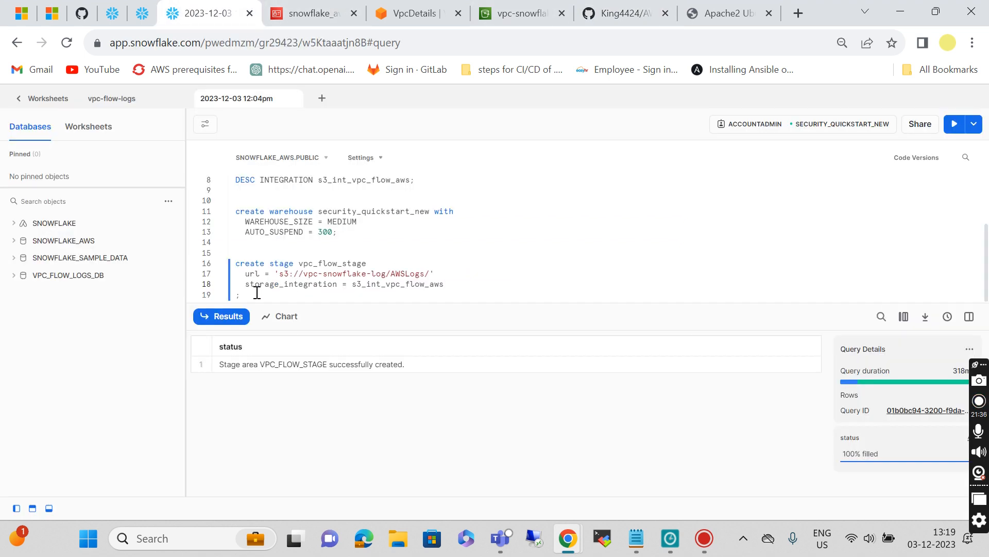
key(Return)
key(ctrl+v)
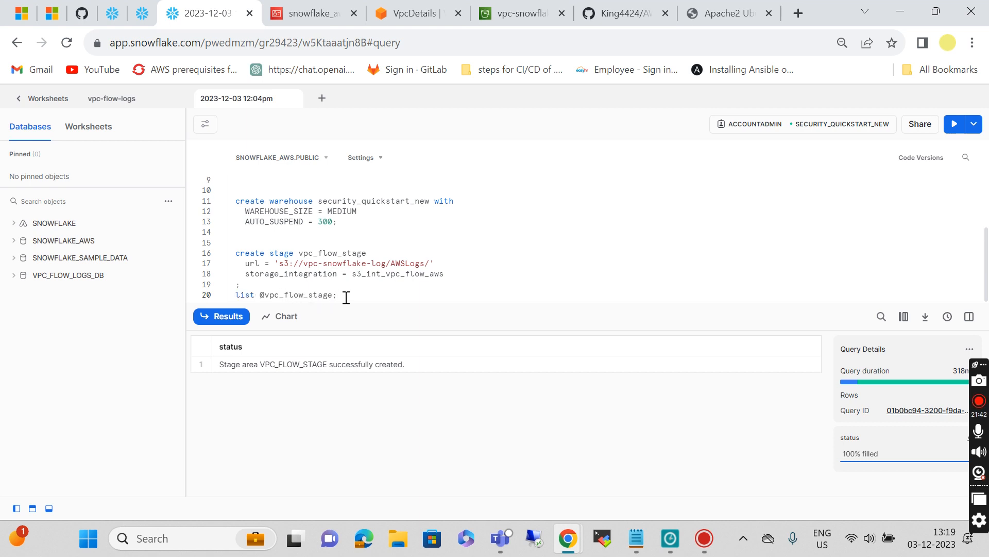
Step: Run the file listing, dropping the _aws suffix after the nonexistent-stage error
text(_aws)
key(ctrl+Return)
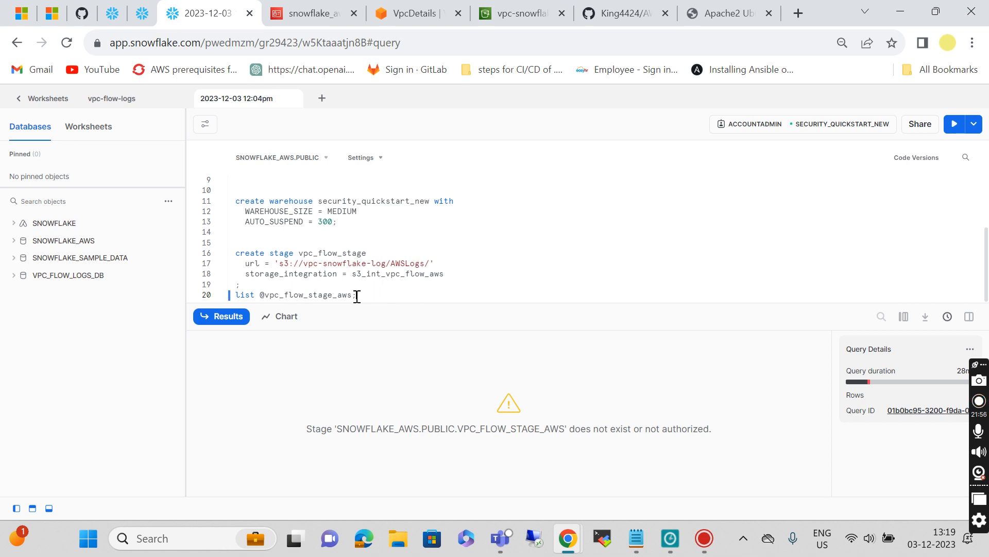
key(BackSpace)
key(BackSpace)
key(BackSpace)
key(BackSpace)
key(ctrl+Return)
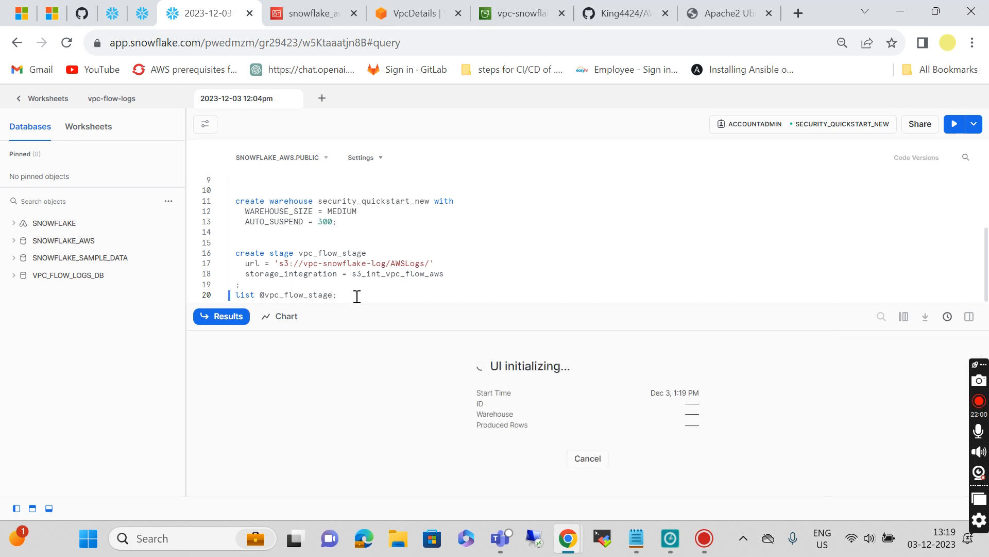
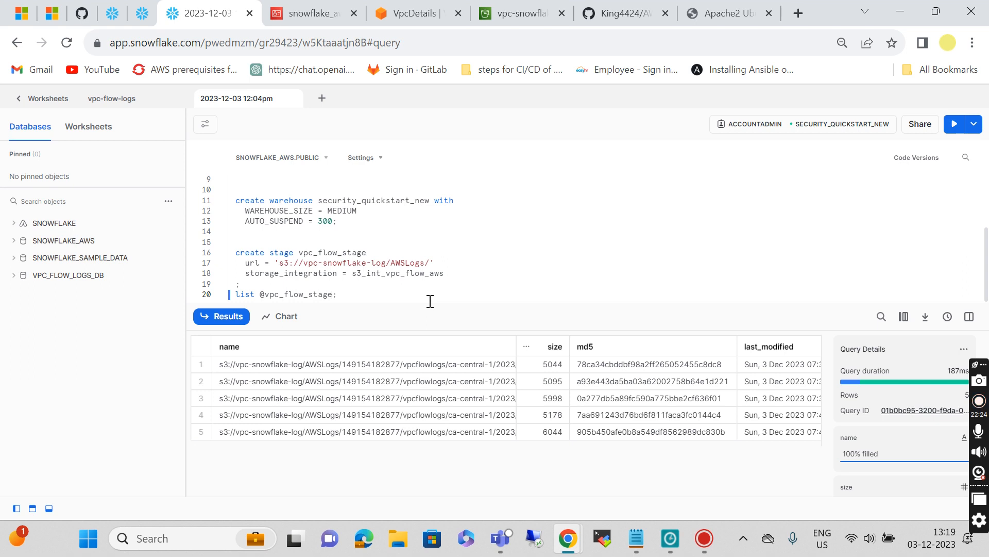
Step: Move past the five-file stage listing to the guide's create table public.vpc_flow step
scroll(361, 289, down, 2)
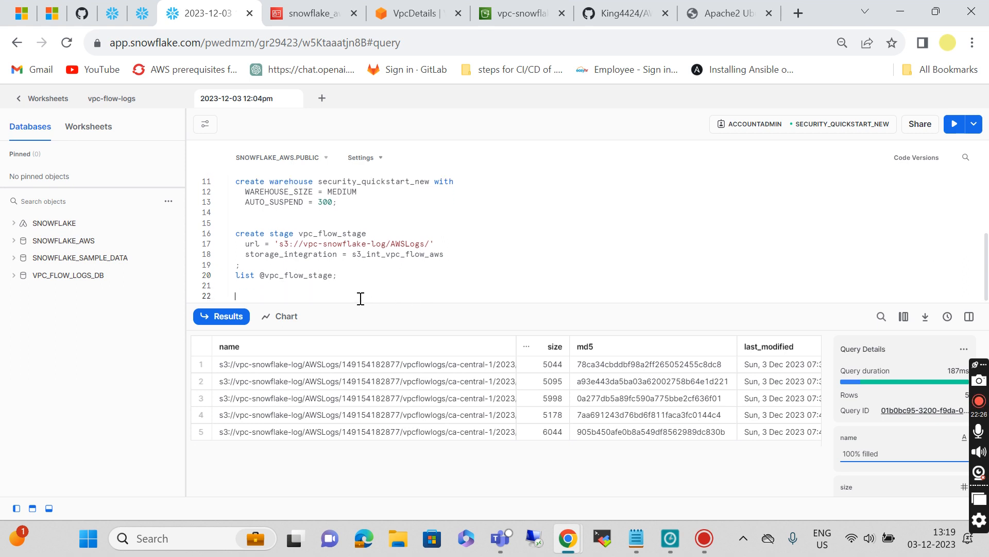
click(608, 14)
scroll(376, 381, down, 5)
scroll(378, 382, down, 1)
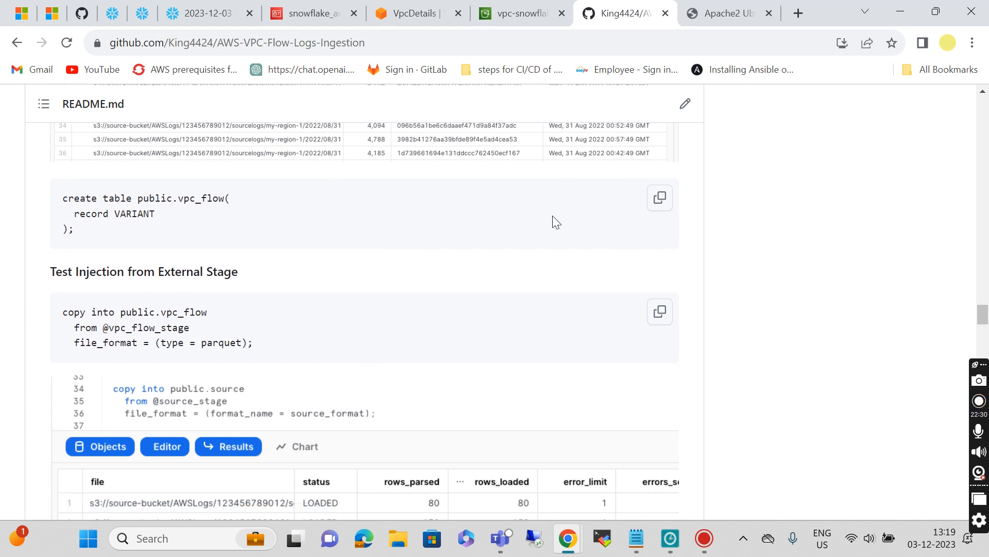
Step: Create table public.vpc_flow_new from the guide's create-table statement
click(659, 198)
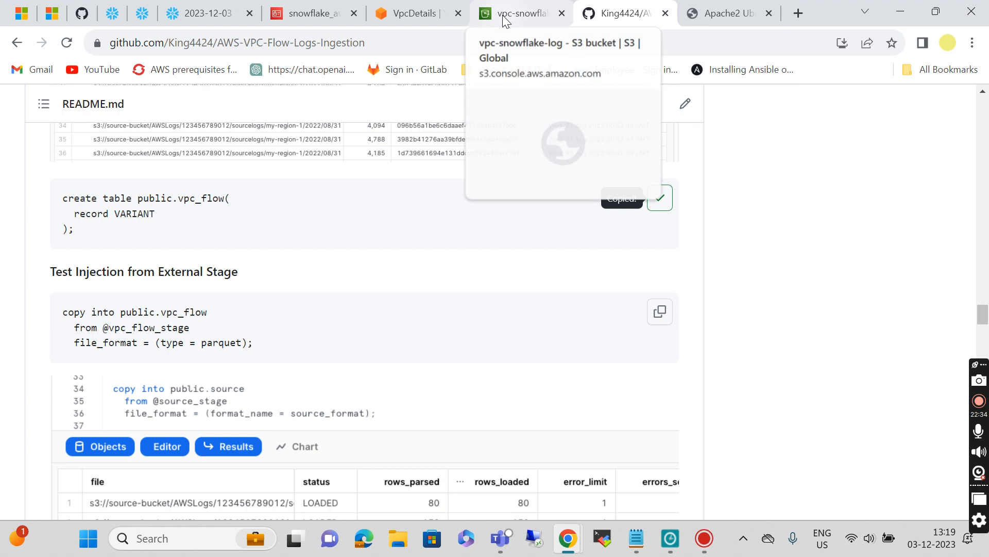
click(222, 17)
key(ctrl+v)
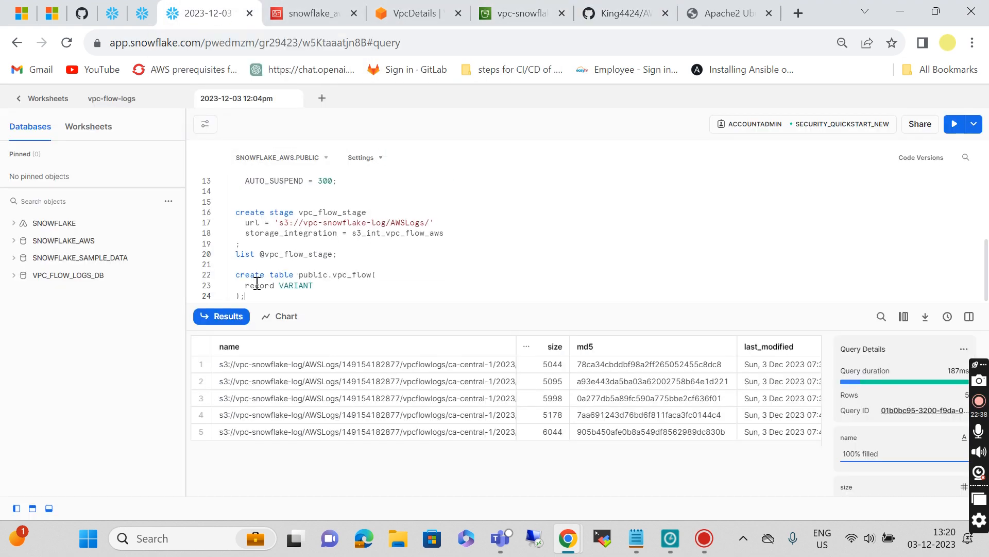
click(373, 276)
text(_new)
click(260, 300)
key(ctrl+Return)
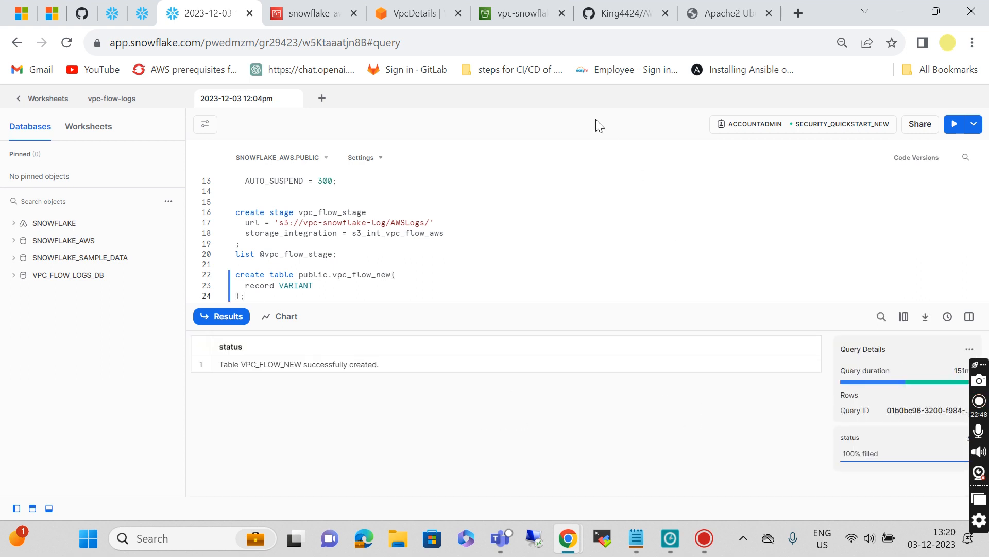
Step: Load the staged Parquet files into vpc_flow_new with the guide's COPY INTO statement
click(613, 13)
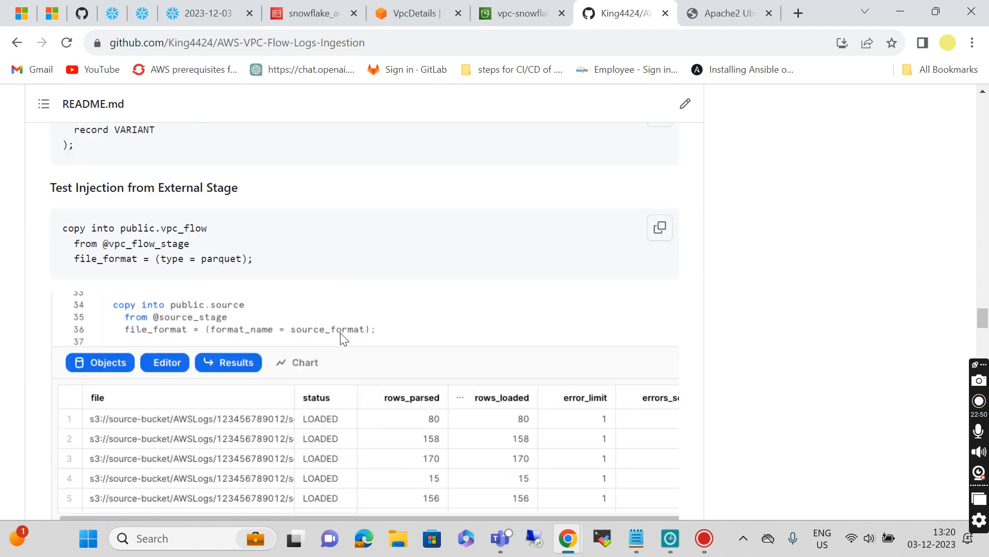
click(662, 228)
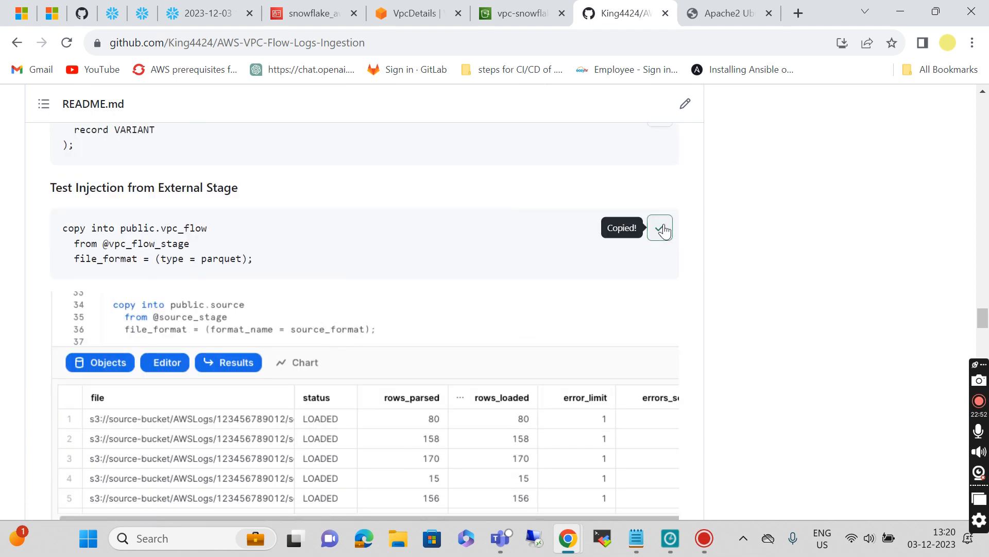
click(223, 18)
scroll(286, 300, down, 1)
key(Return)
key(Return)
key(ctrl+v)
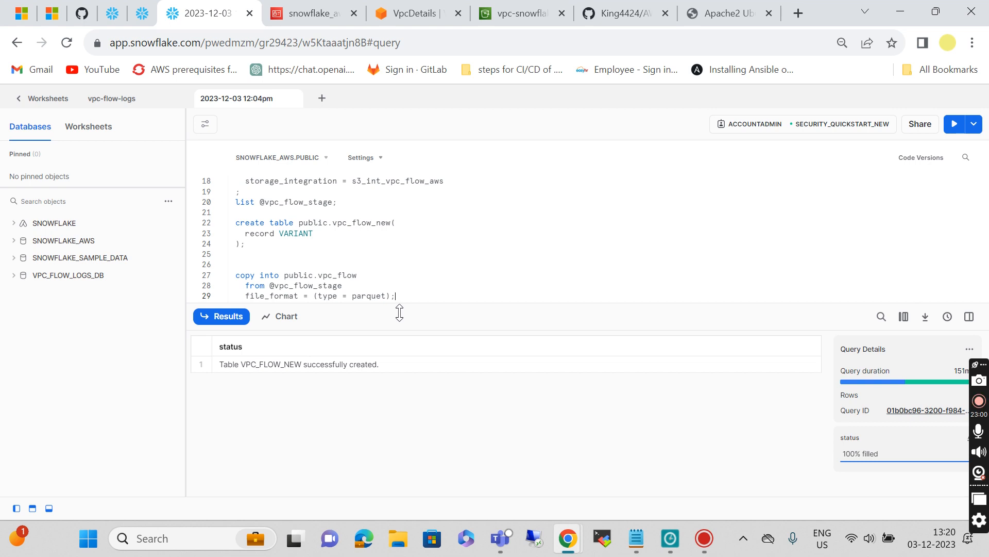
click(361, 279)
text(_new)
click(417, 297)
scroll(347, 261, up, 1)
scroll(346, 261, up, 2)
scroll(347, 261, down, 3)
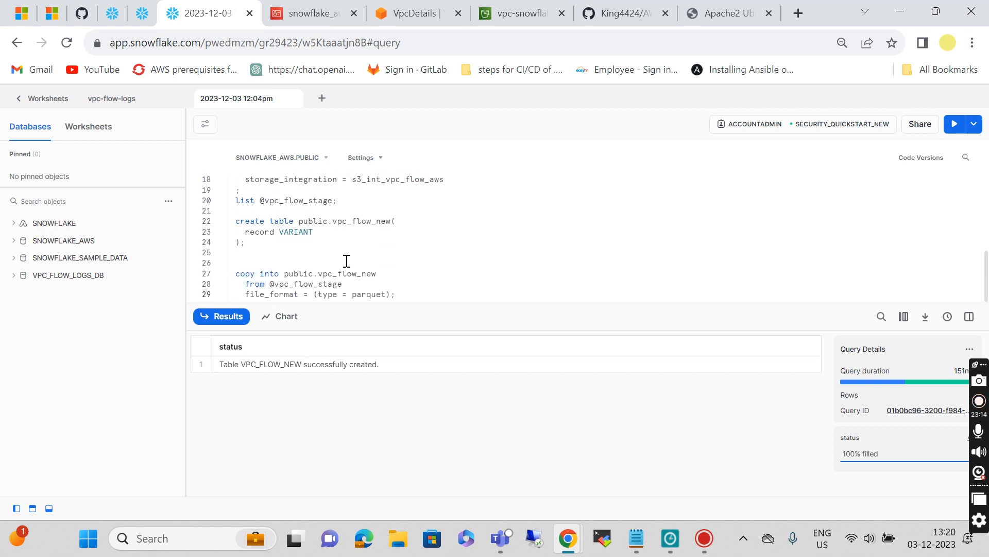
key(ctrl+Return)
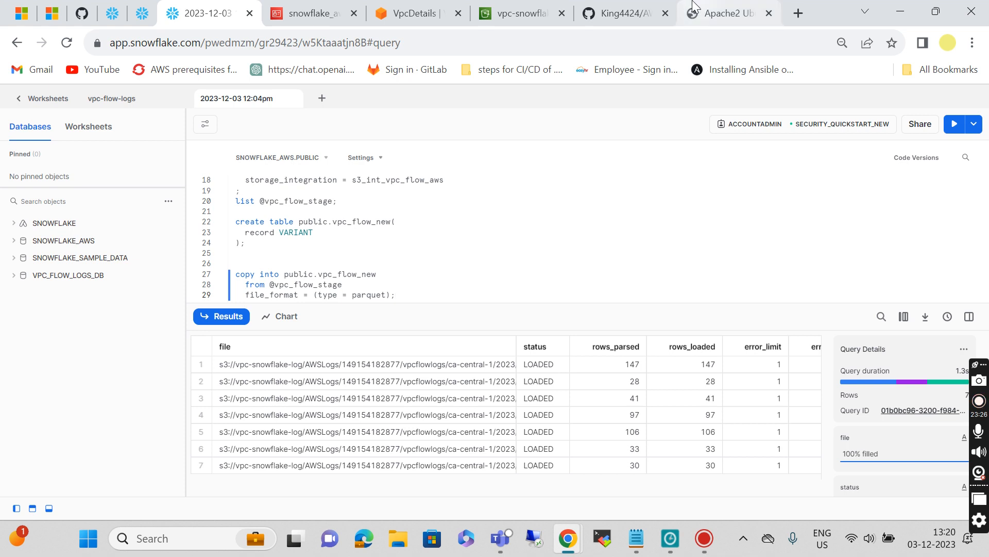
click(641, 11)
scroll(424, 314, down, 7)
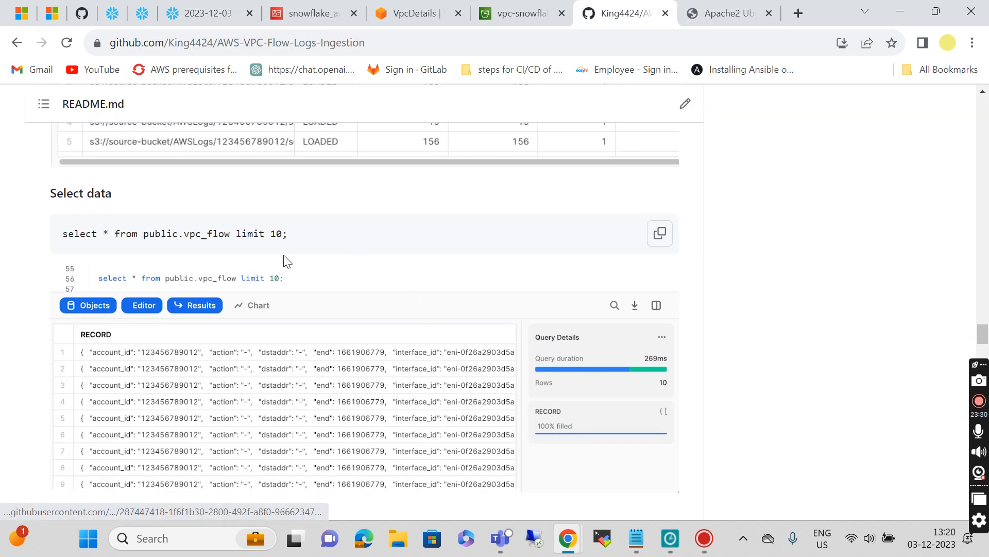
Step: Paste the guide's create pipe statement, rename it for vpc_flow_new, and run it
scroll(336, 274, down, 6)
scroll(335, 274, down, 1)
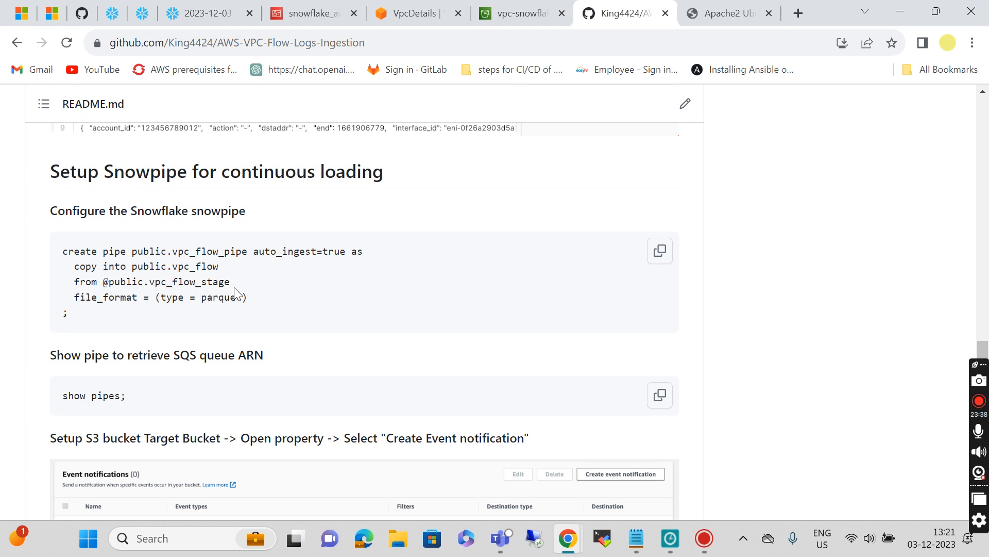
click(666, 251)
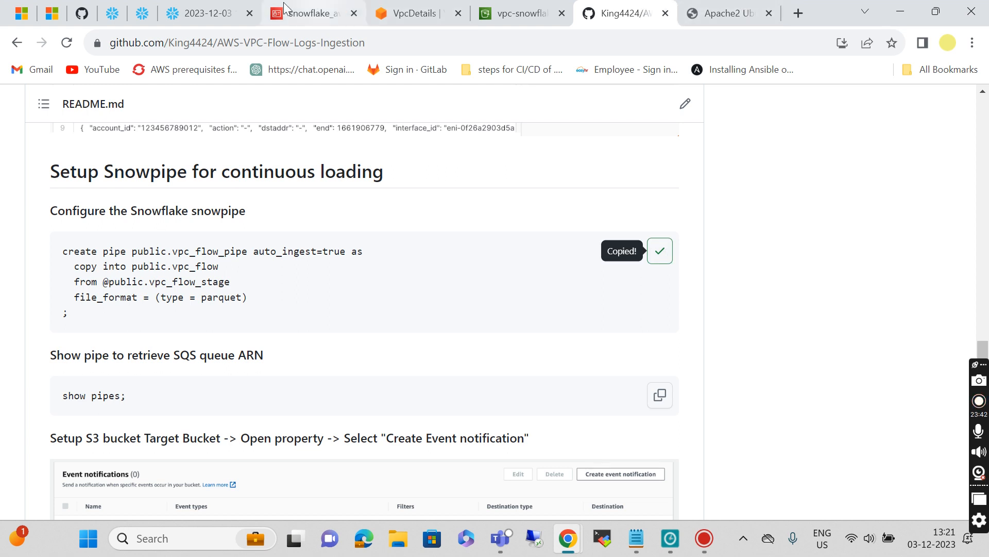
click(211, 13)
scroll(466, 352, right, 1)
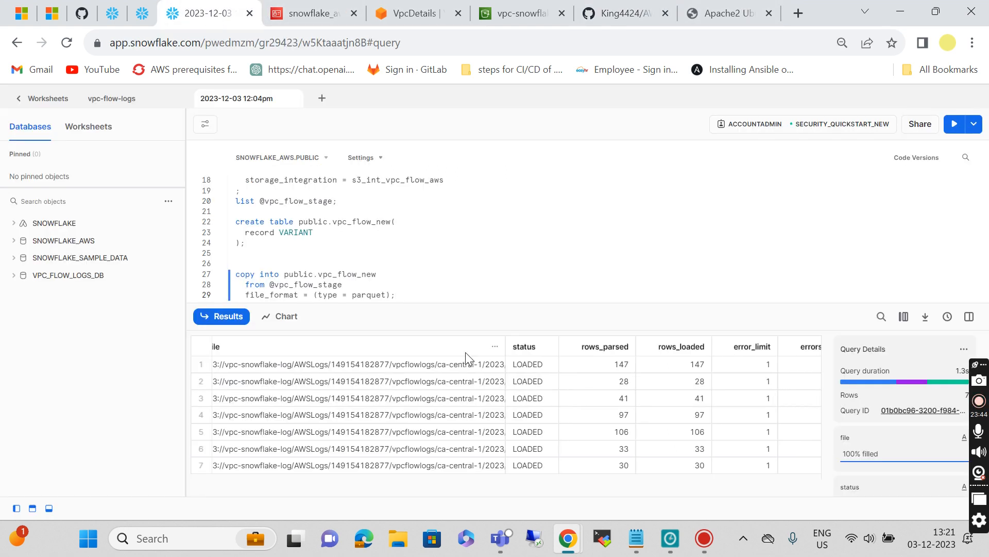
key(Return)
key(Return)
key(Return)
key(Return)
key(Return)
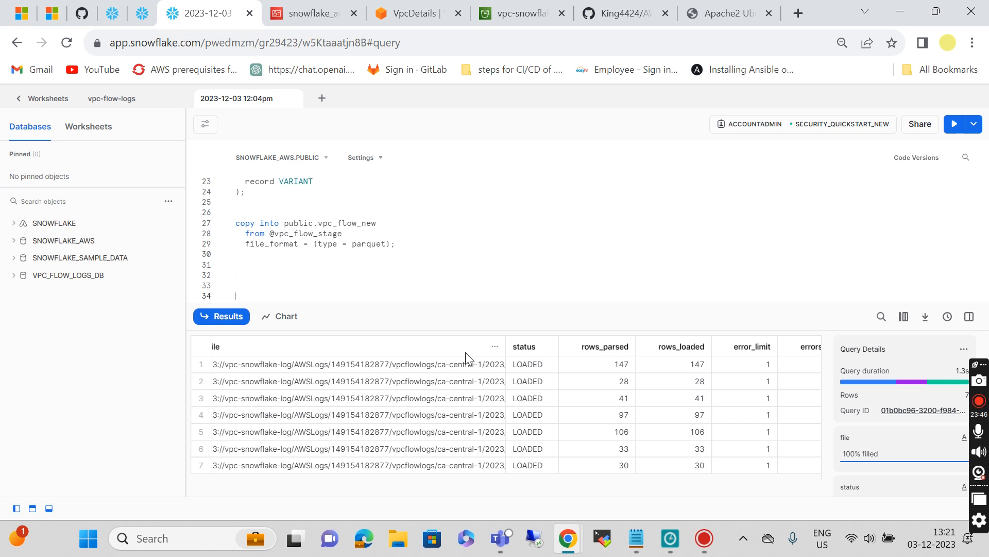
key(ctrl+v)
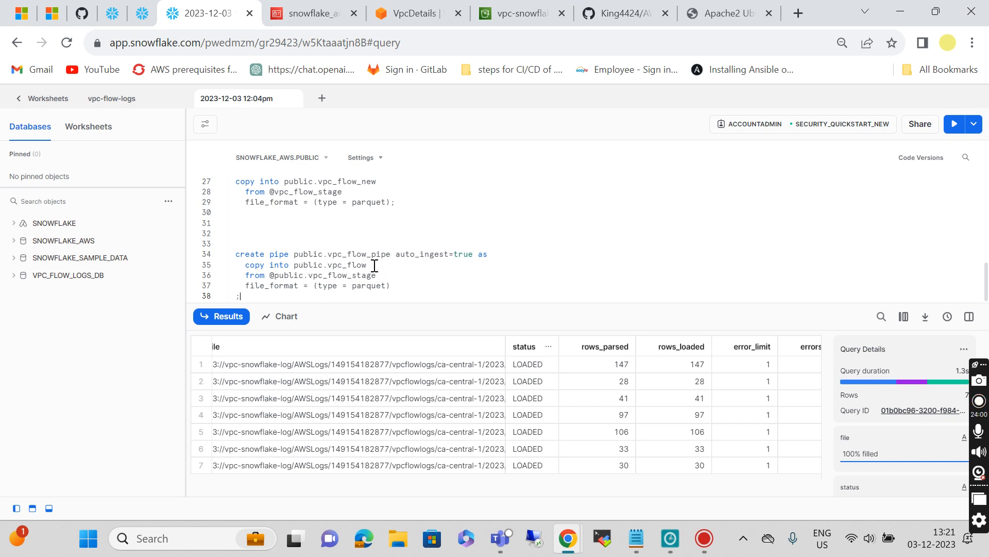
click(392, 254)
text(new)
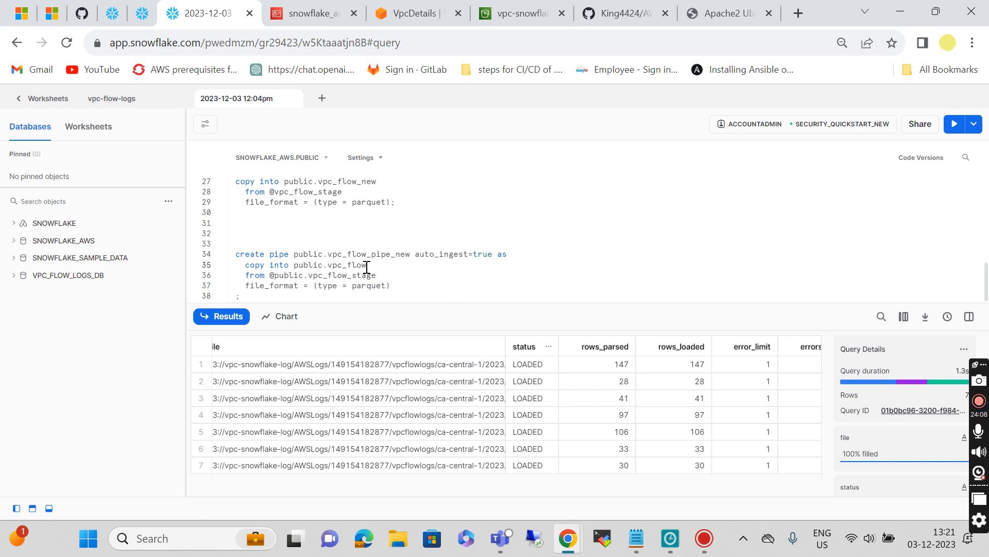
text(new)
key(ctrl+Return)
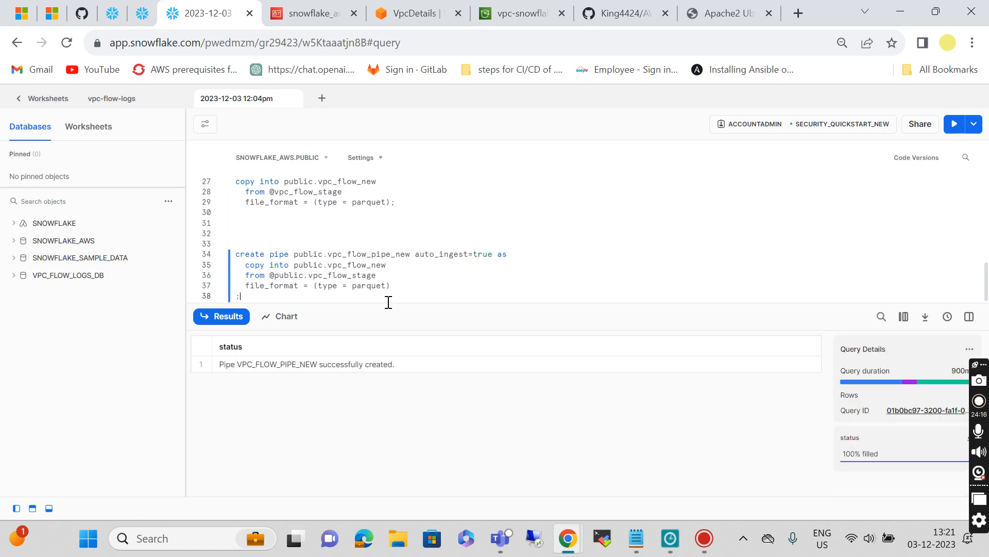
click(623, 8)
Step: Run the guide's SHOW PIPES statement to list the pipes' details
scroll(400, 324, down, 1)
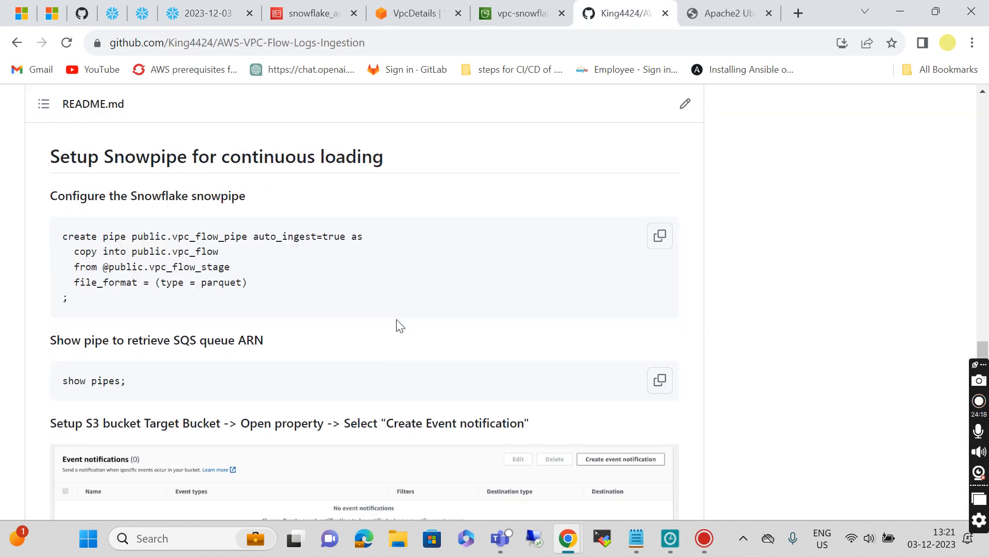
scroll(401, 325, down, 2)
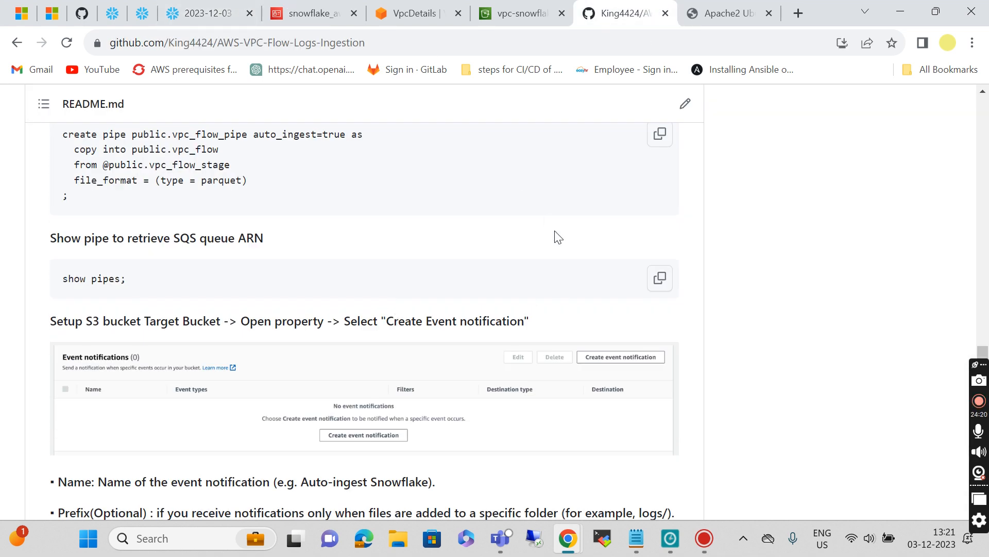
click(659, 278)
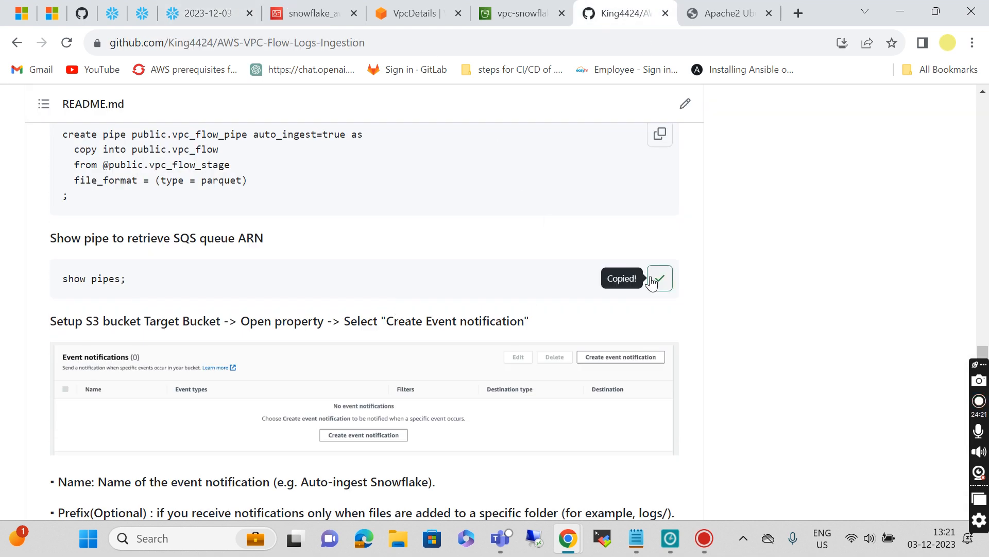
click(206, 15)
key(Return)
key(ctrl+v)
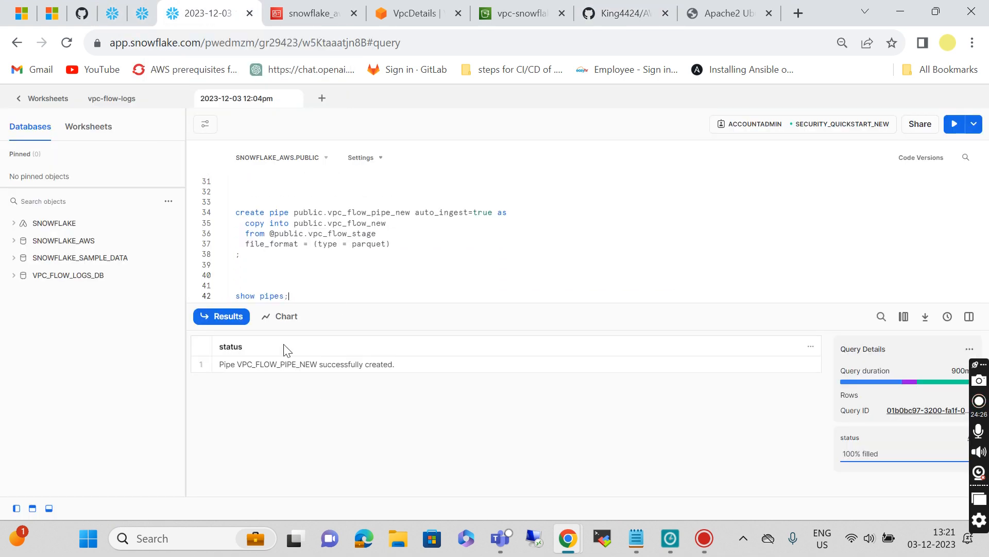
key(ctrl+Return)
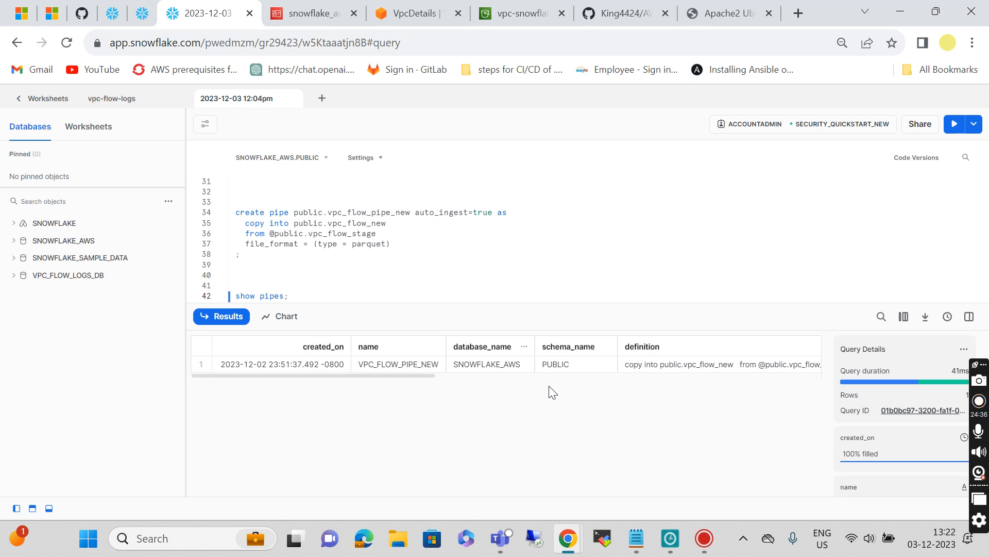
Step: Copy the new pipe's SQS notification channel ARN onto a new line in the notes
scroll(616, 400, right, 5)
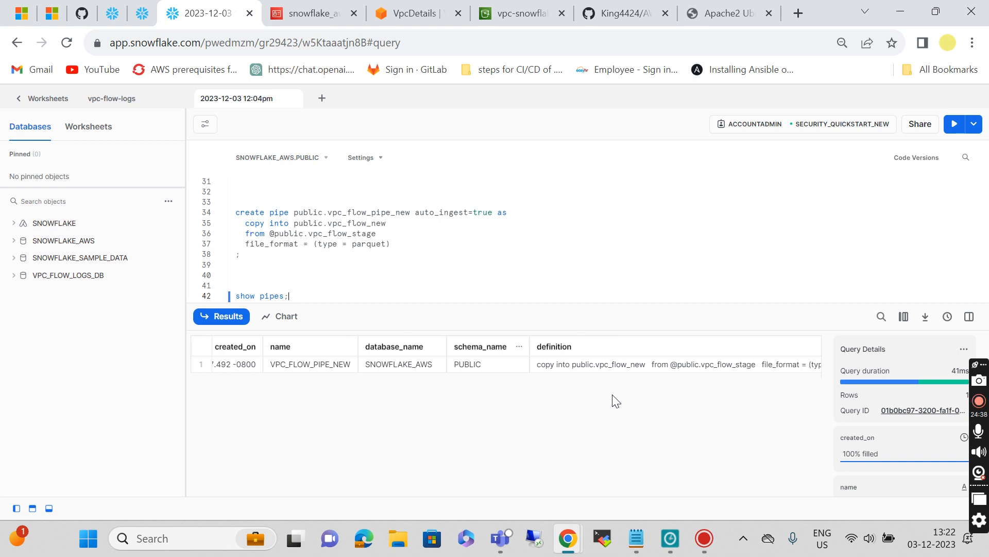
scroll(615, 400, right, 8)
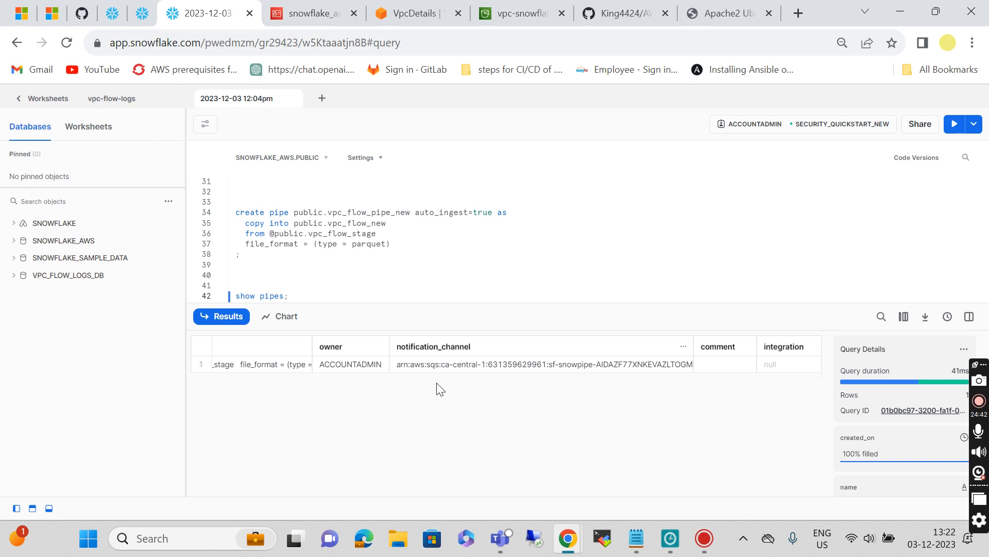
click(463, 364)
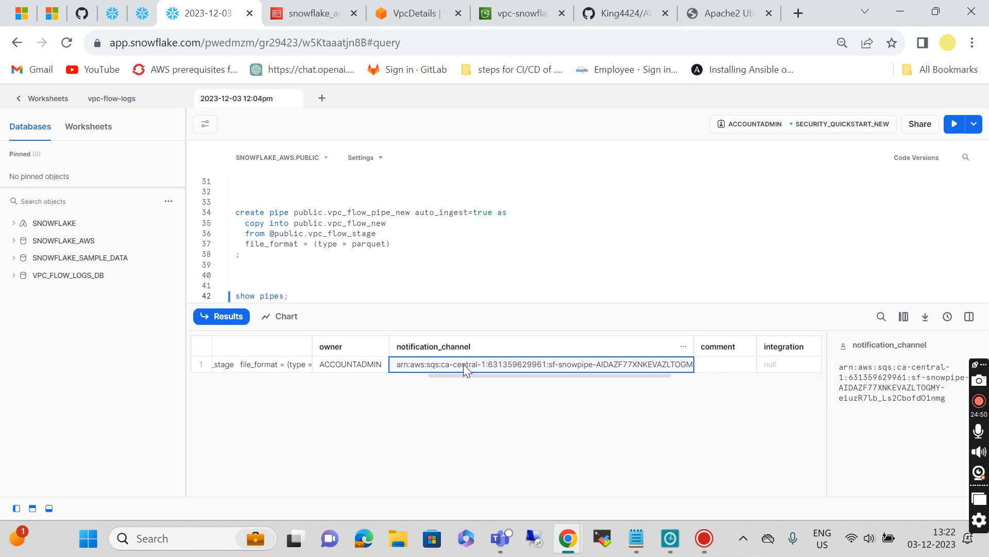
click(637, 537)
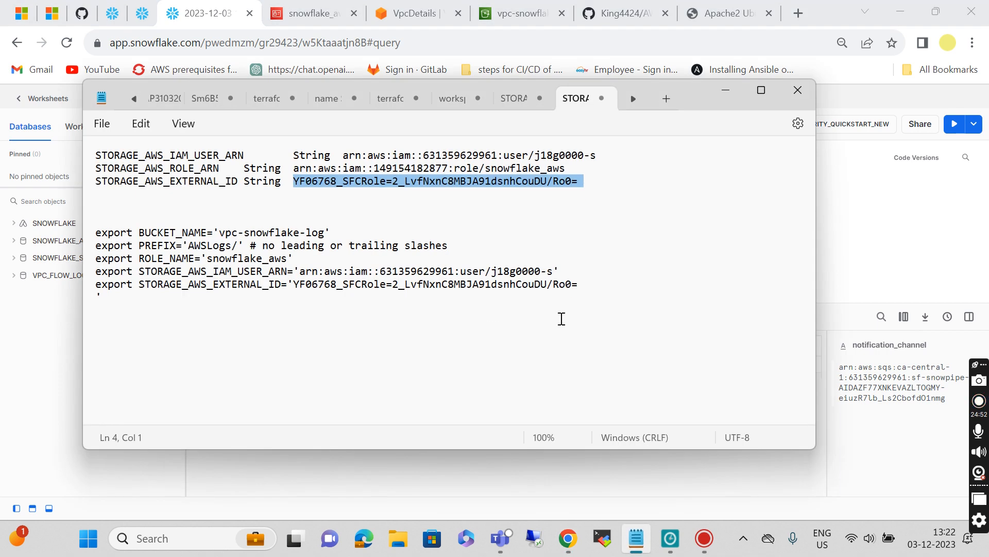
click(232, 334)
key(Return)
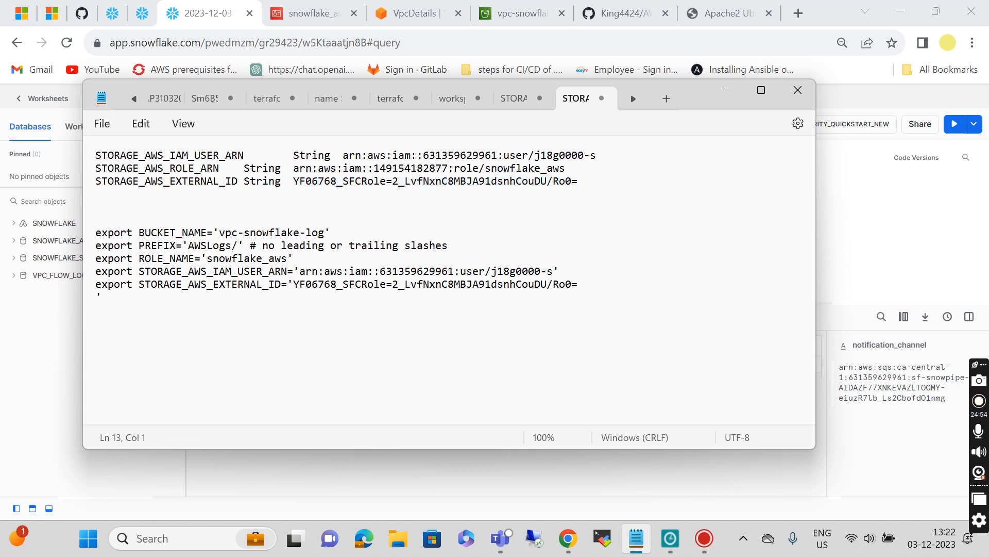
key(ctrl+v)
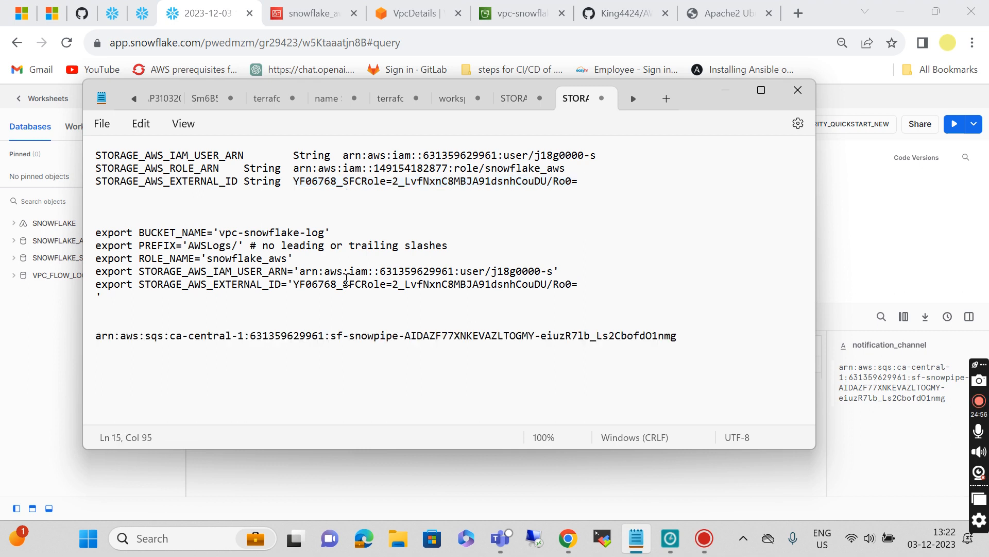
click(726, 93)
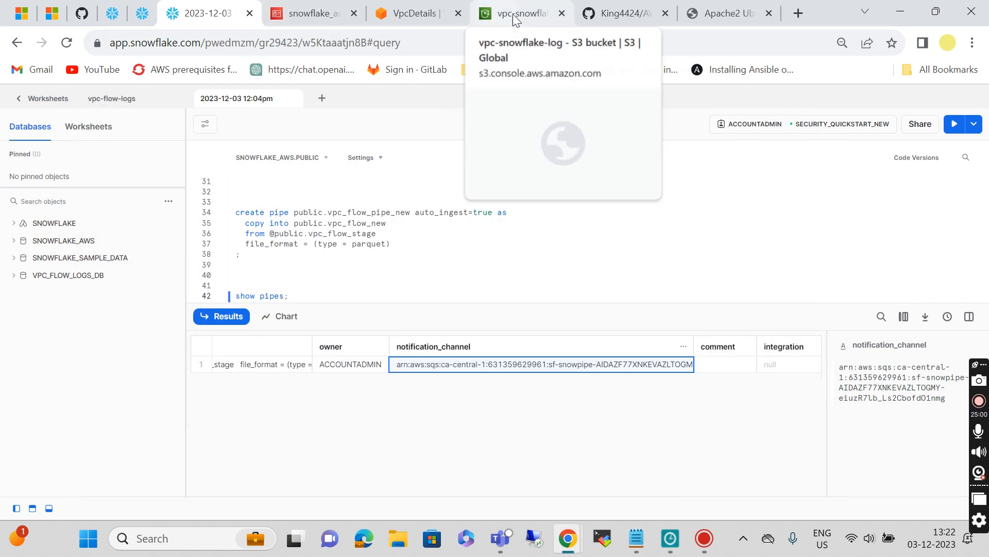
Step: Start an event notification on vpc-snowflake-log named event_flow_logs for all object-create events
click(489, 17)
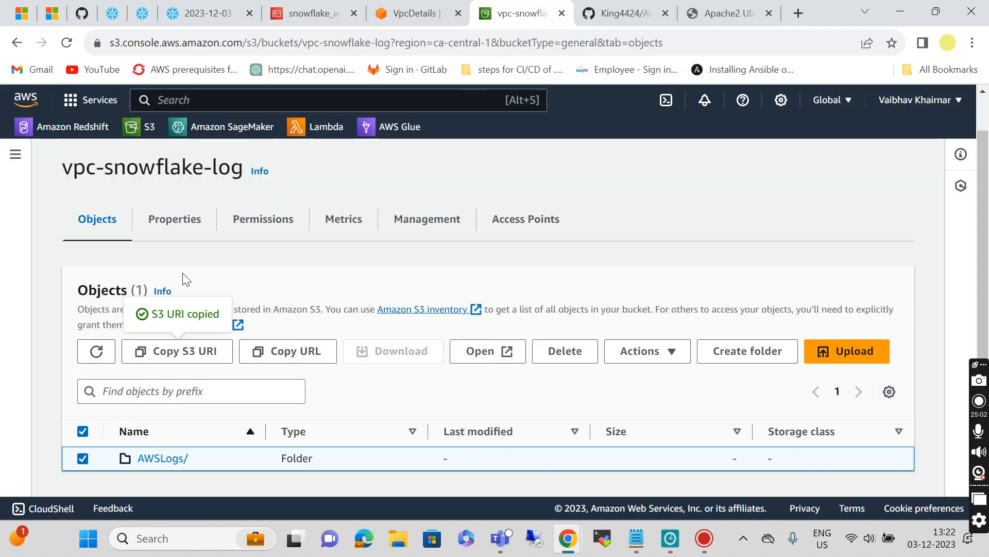
click(175, 229)
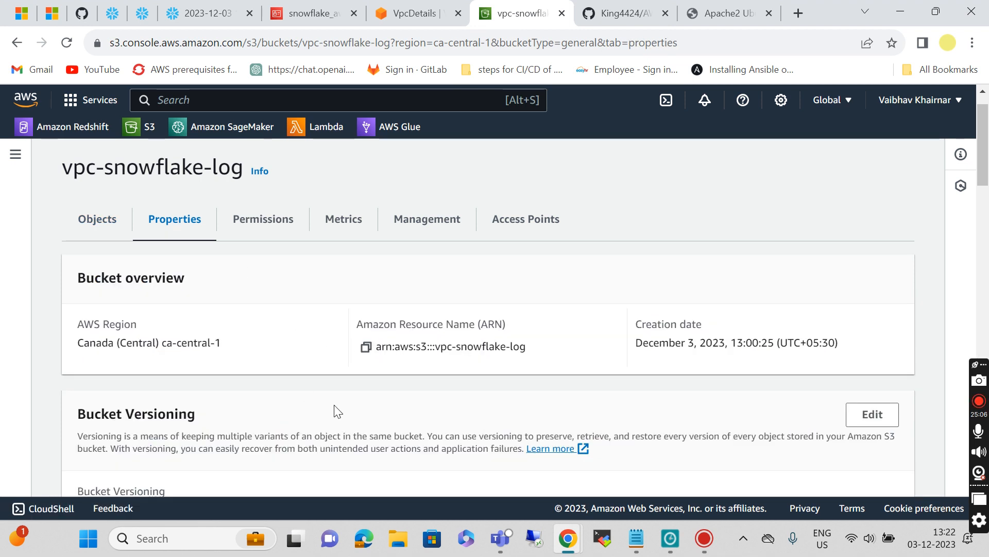
scroll(336, 411, down, 10)
scroll(336, 411, down, 7)
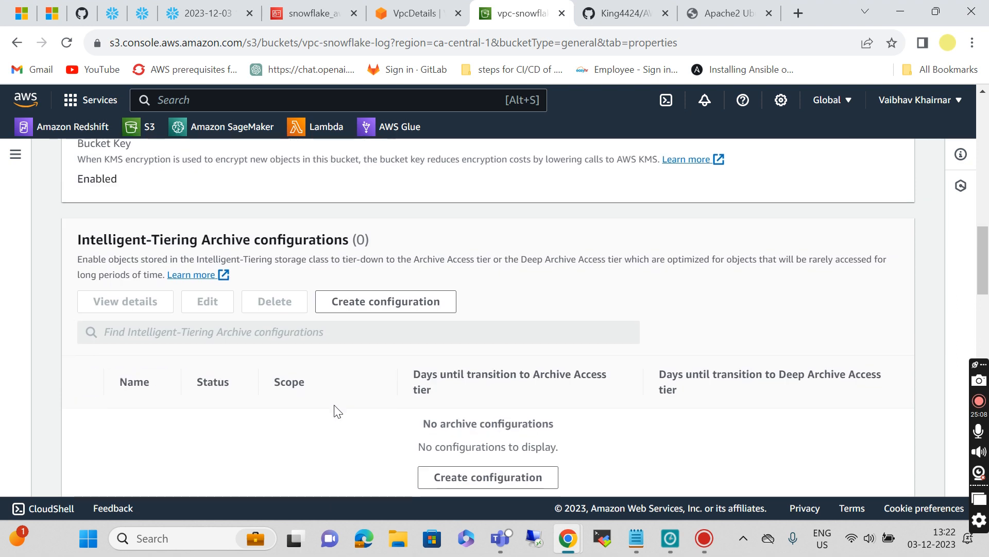
scroll(336, 411, down, 5)
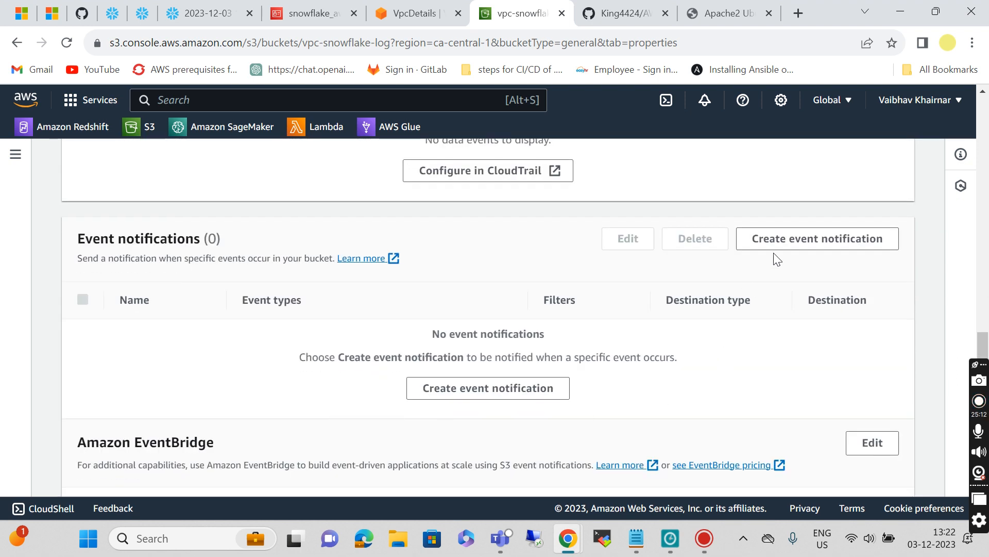
click(783, 235)
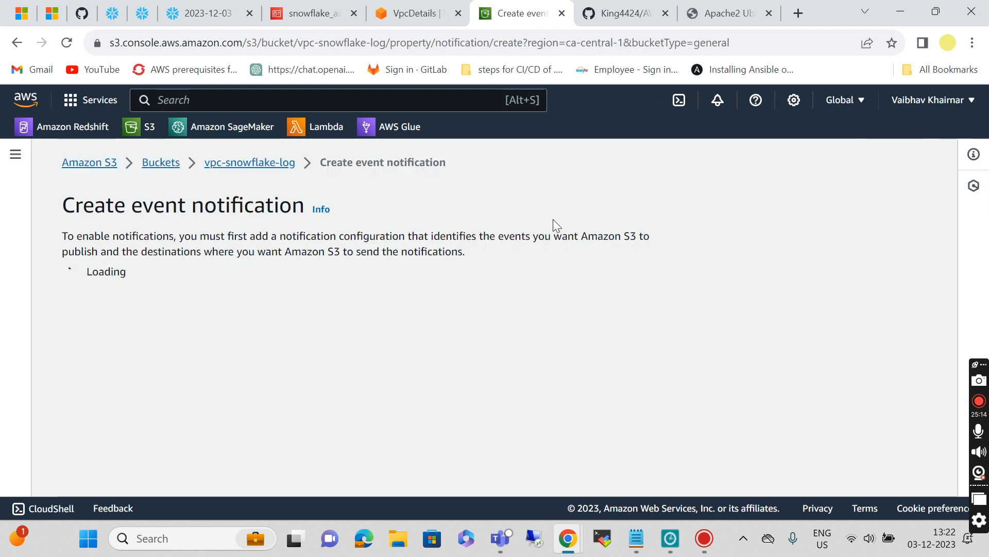
scroll(371, 340, down, 2)
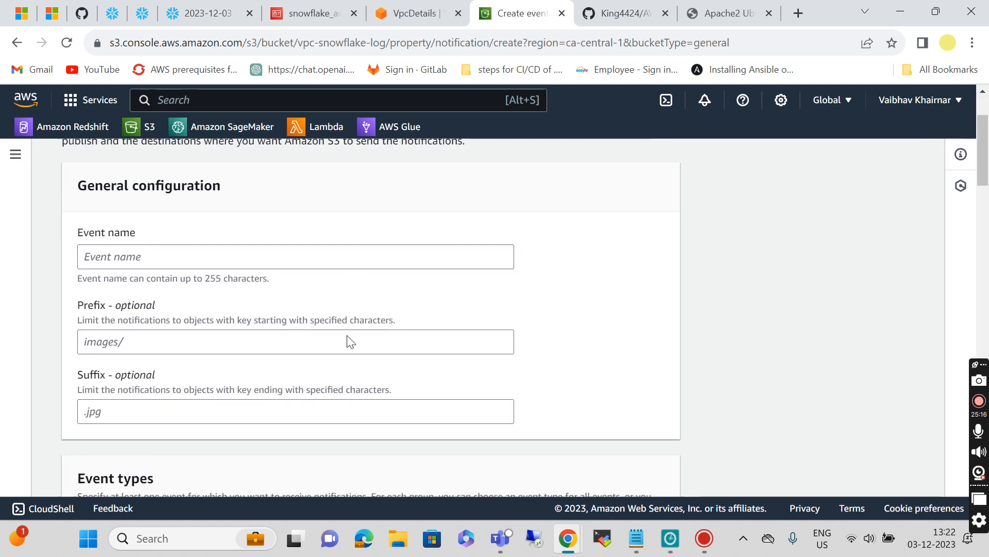
click(143, 252)
text(event_)
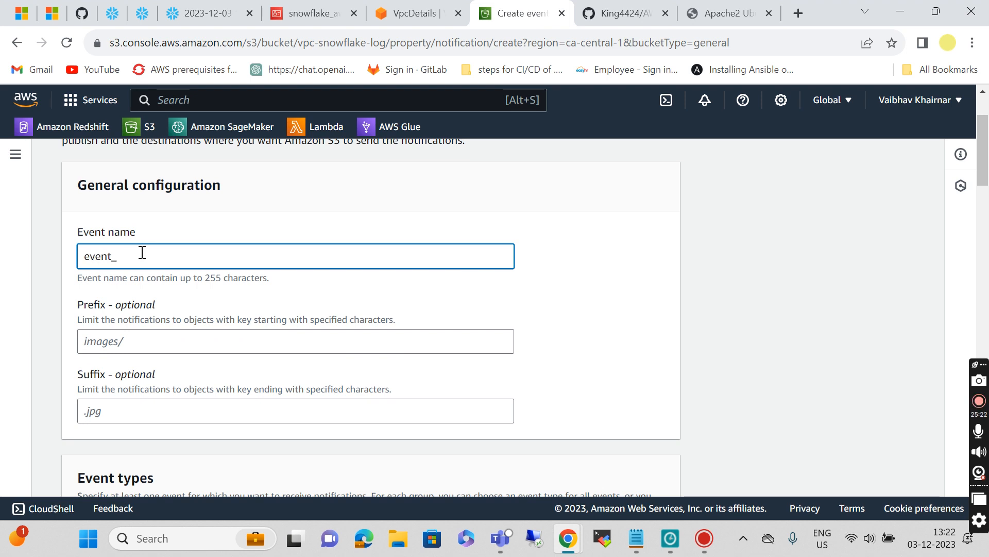
text(flow_logs)
scroll(146, 345, down, 6)
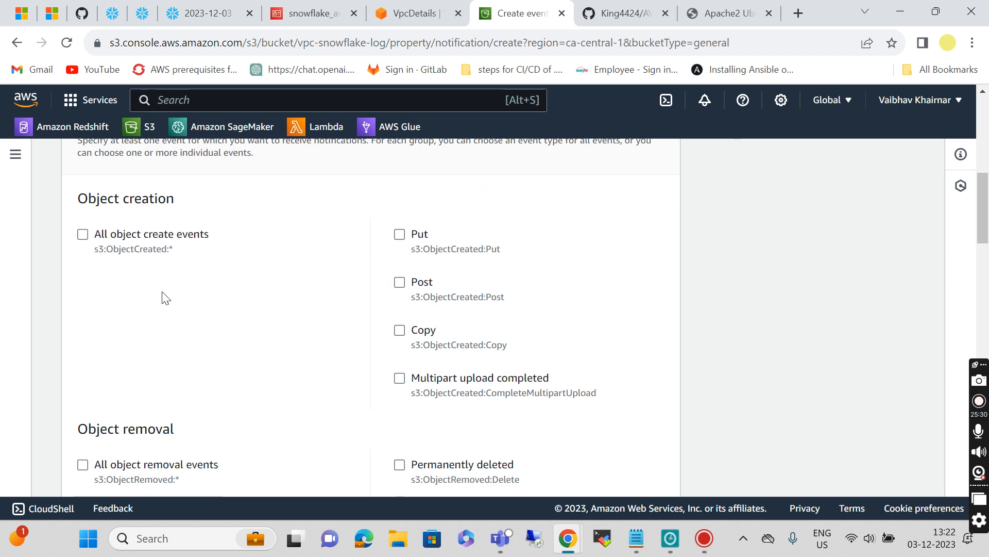
click(89, 238)
Step: Point the notification at the Snowpipe SQS queue using the ARN from the notes, and save
scroll(252, 325, down, 15)
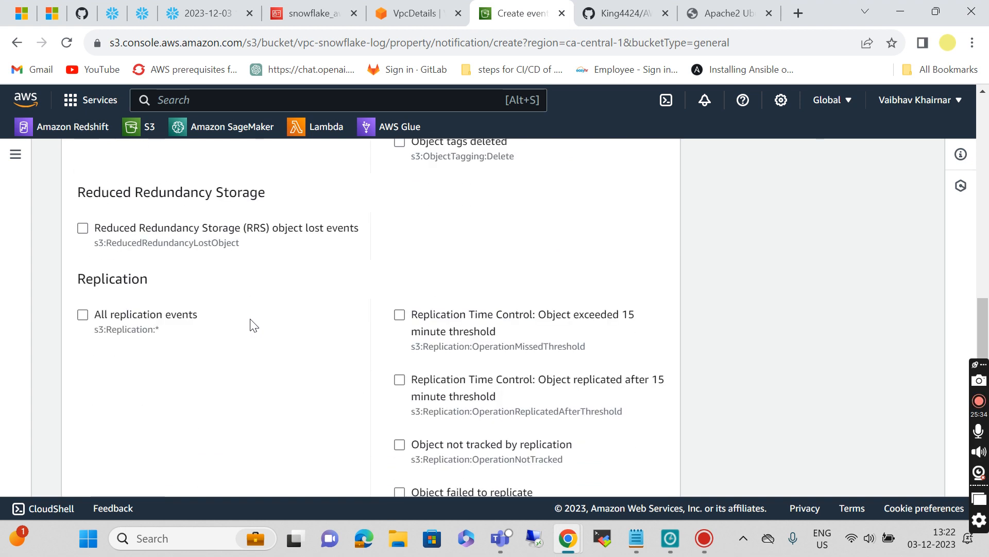
scroll(253, 325, down, 15)
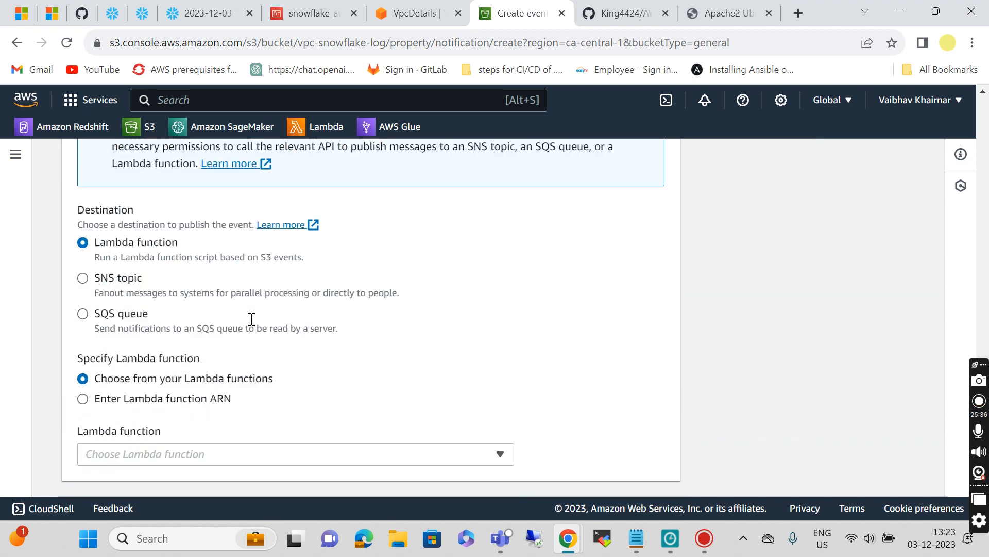
scroll(253, 322, down, 2)
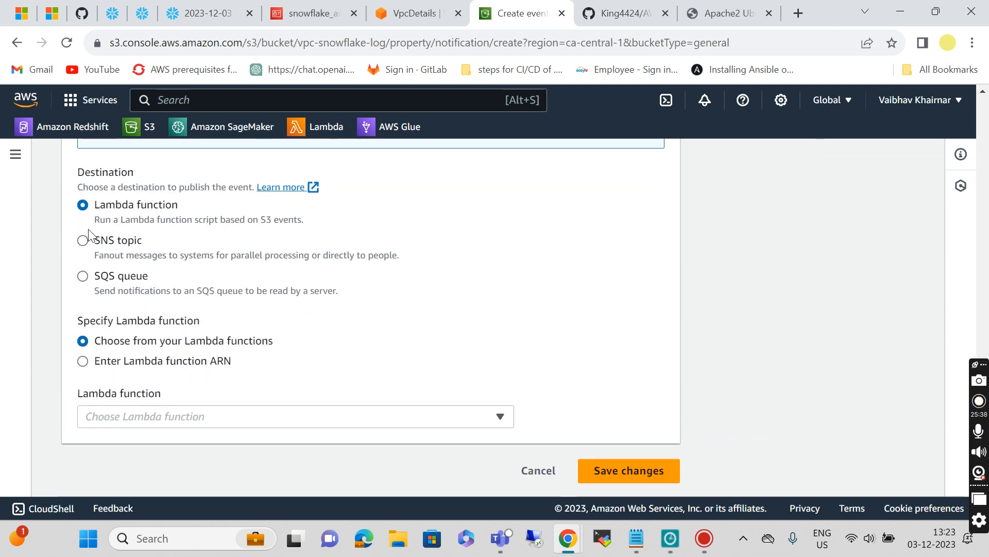
click(83, 279)
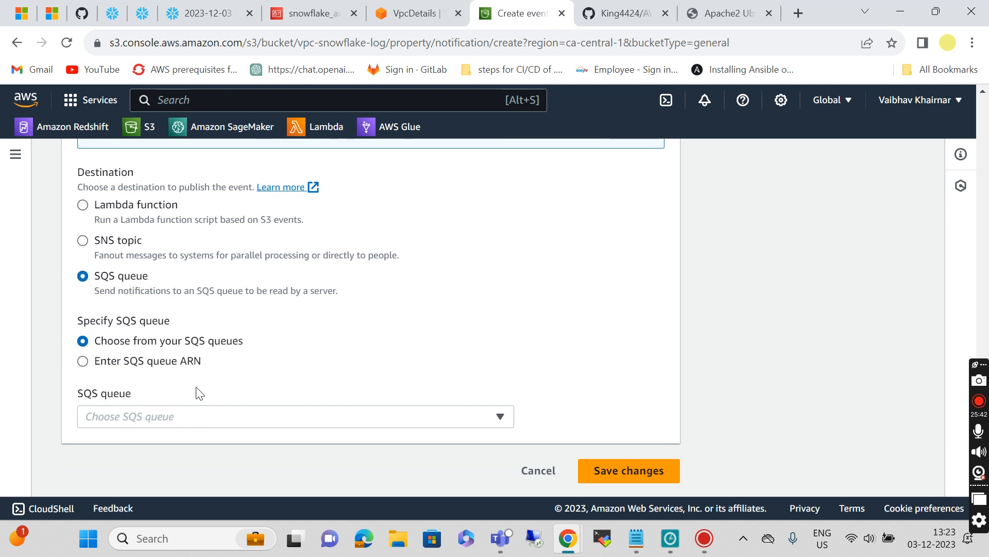
click(165, 415)
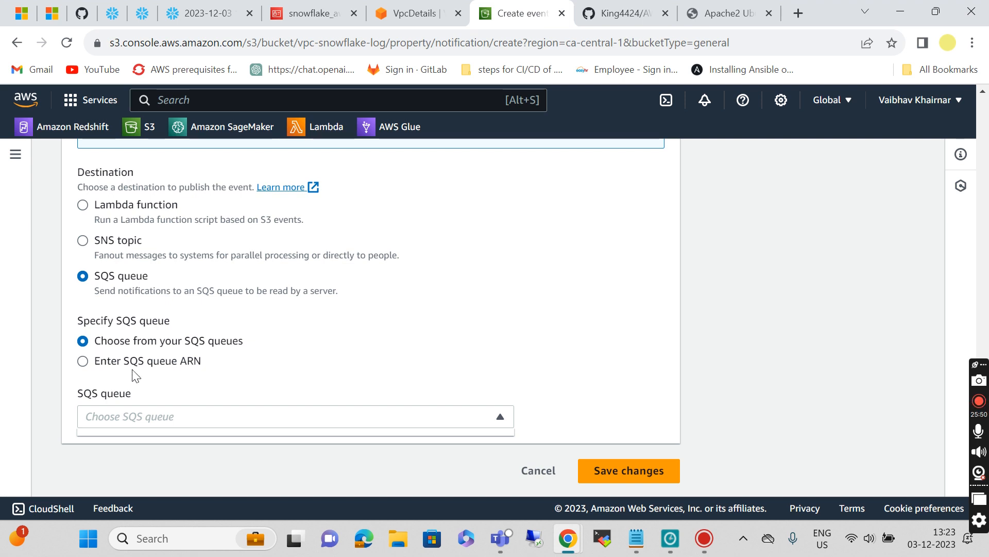
click(83, 362)
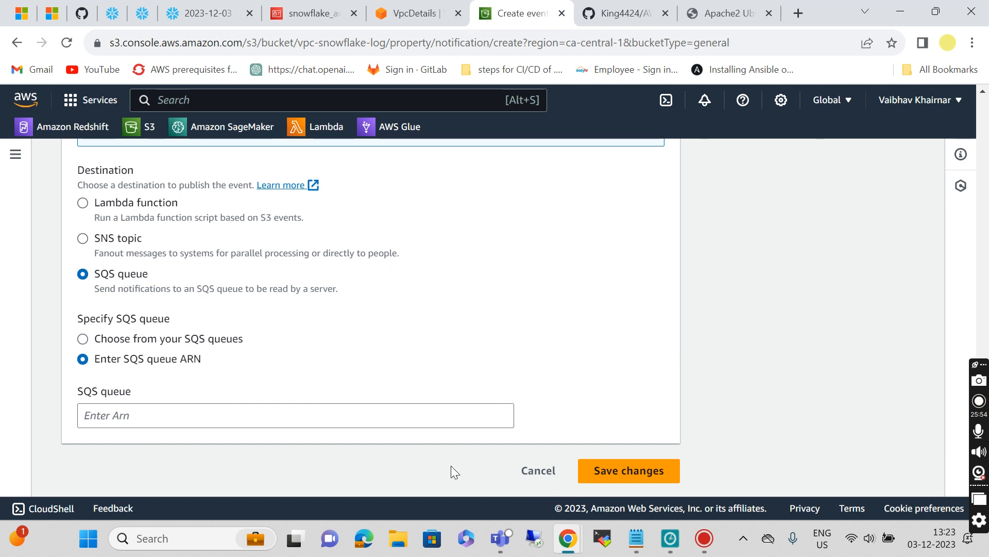
click(628, 540)
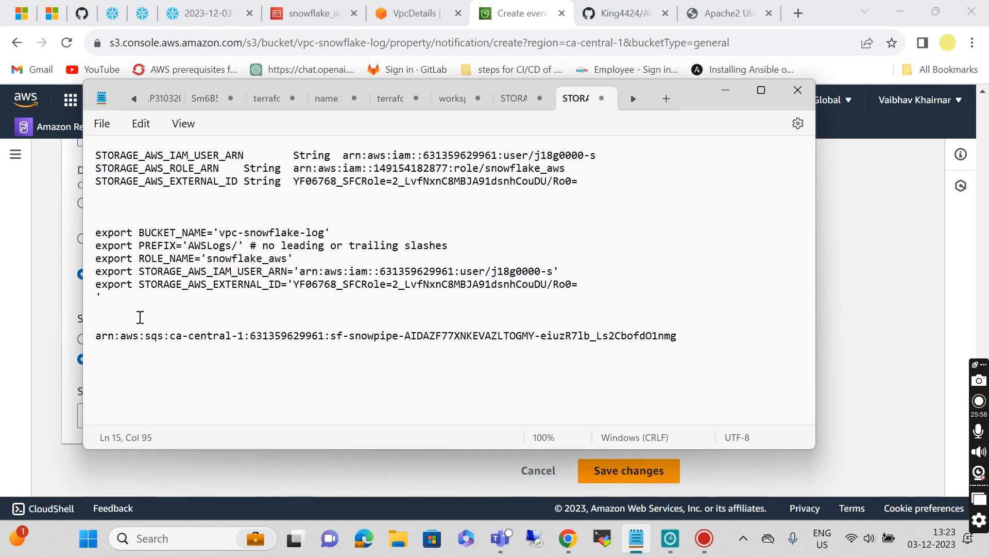
drag(96, 335, 690, 371)
key(ctrl+c)
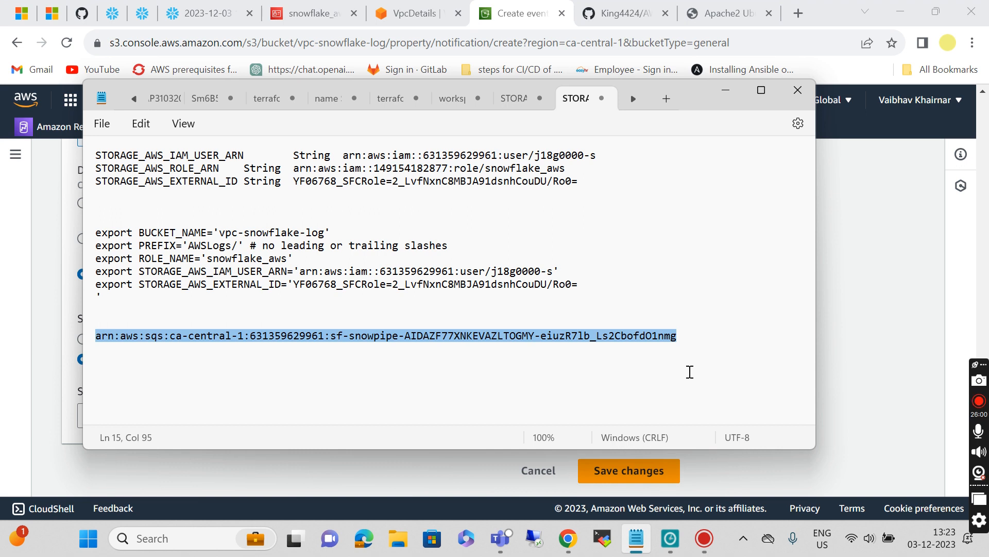
click(726, 90)
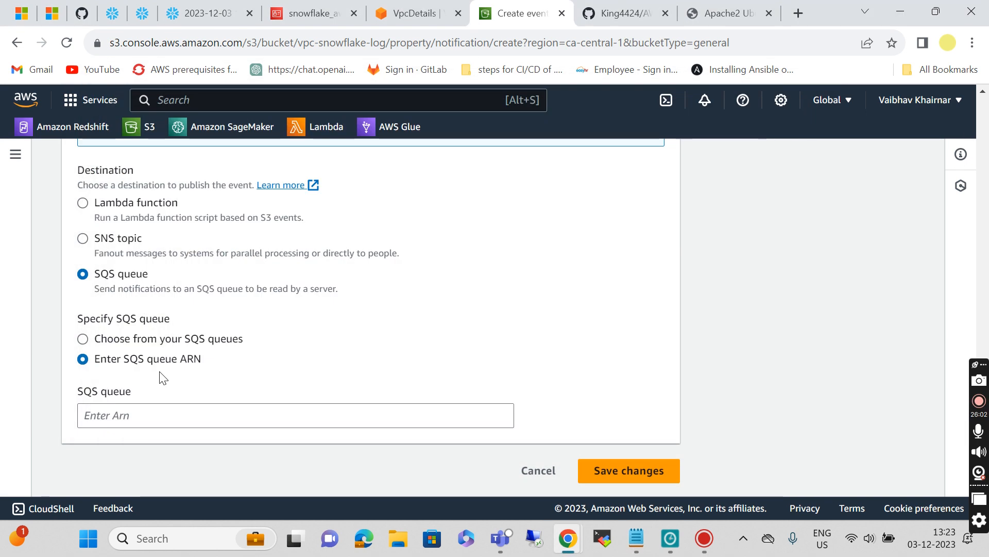
click(123, 413)
key(ctrl+v)
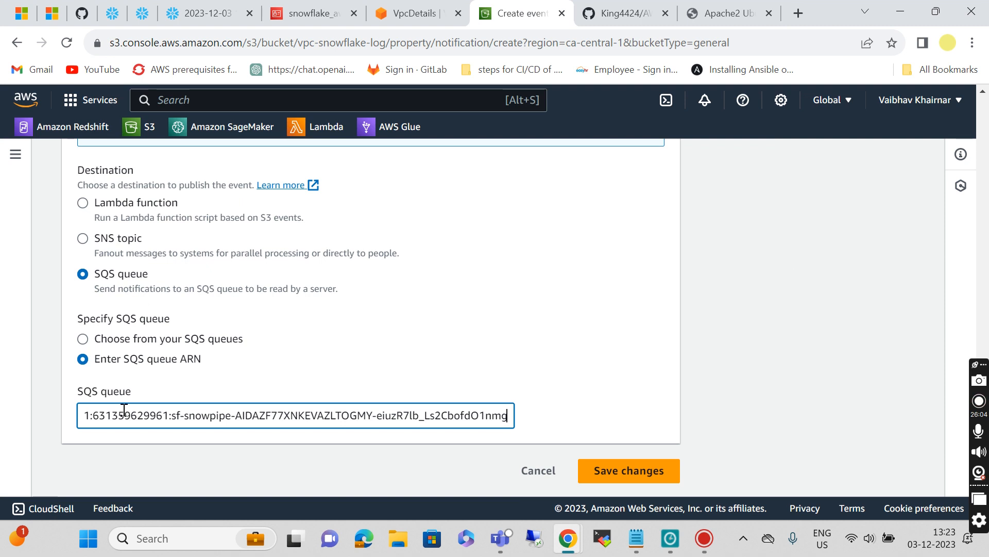
click(603, 471)
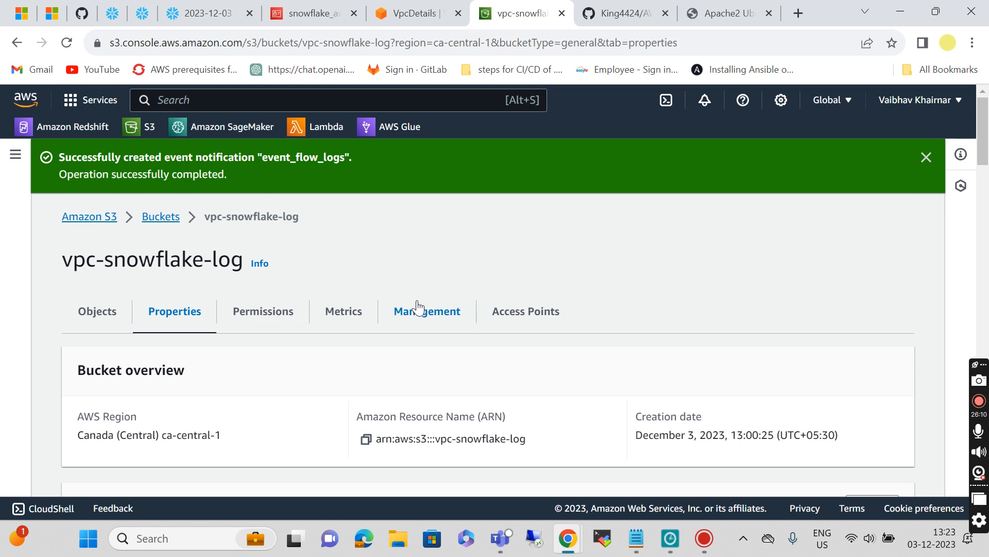
scroll(418, 306, down, 12)
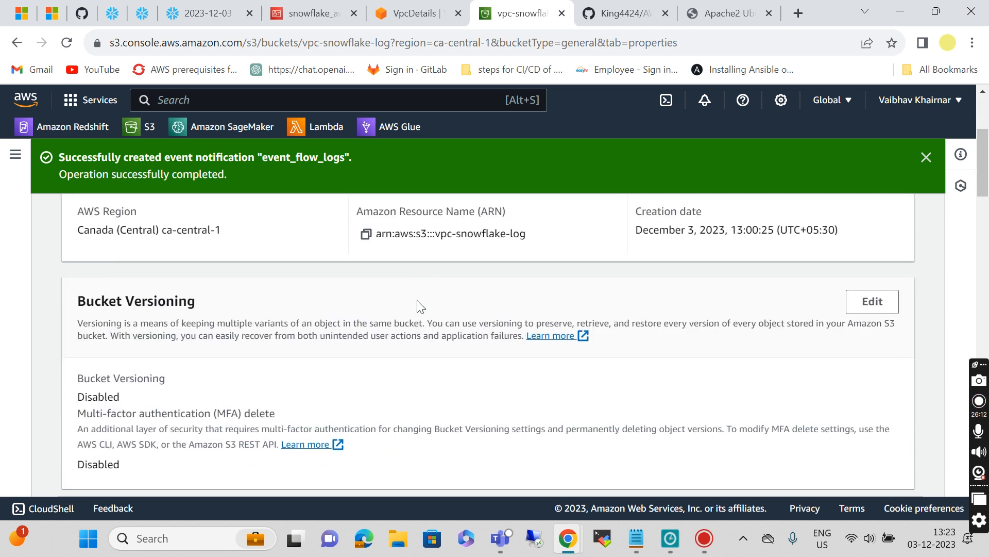
scroll(418, 300, up, 3)
scroll(417, 304, up, 10)
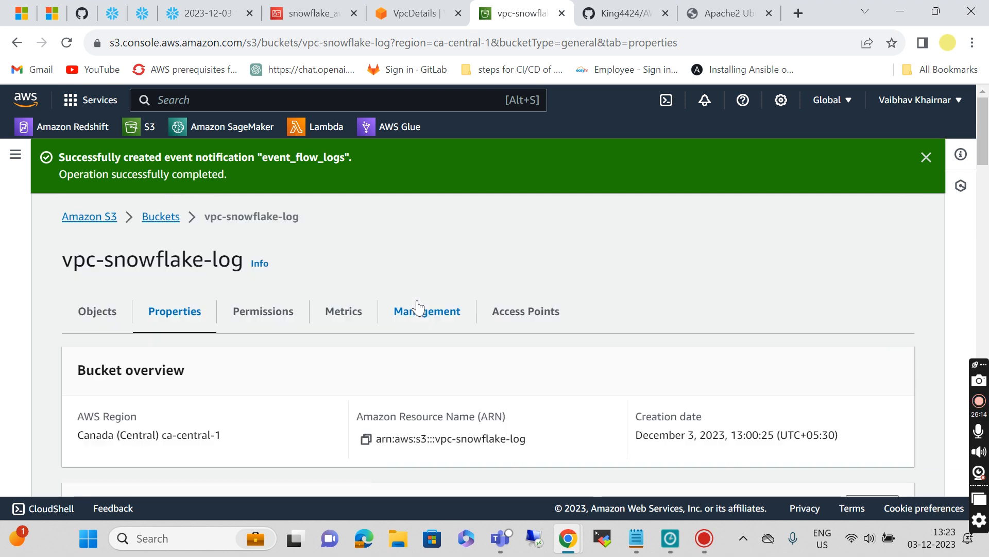
Step: Copy the alter pipe refresh and select statements from the README's Refresh Snowpipe section
click(614, 12)
scroll(359, 387, down, 12)
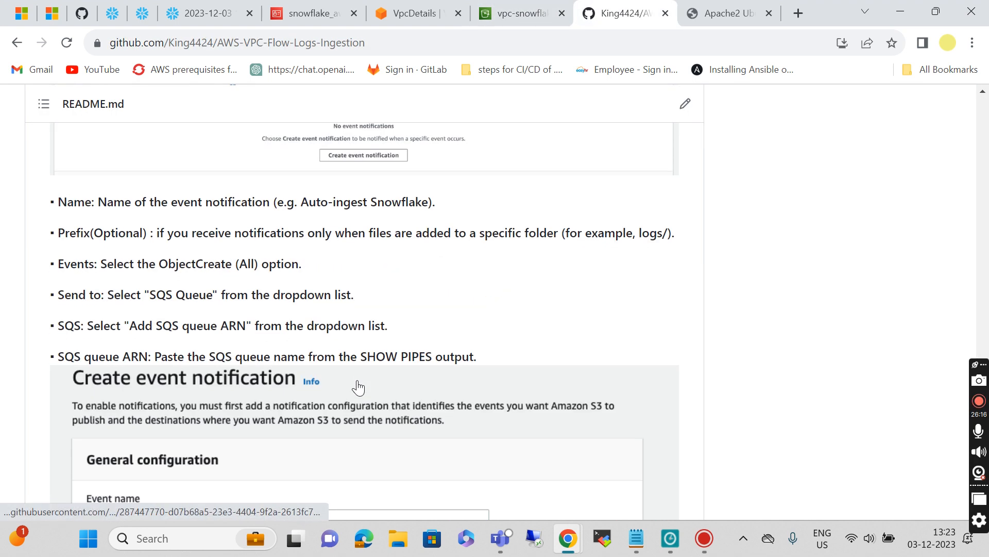
scroll(359, 388, down, 15)
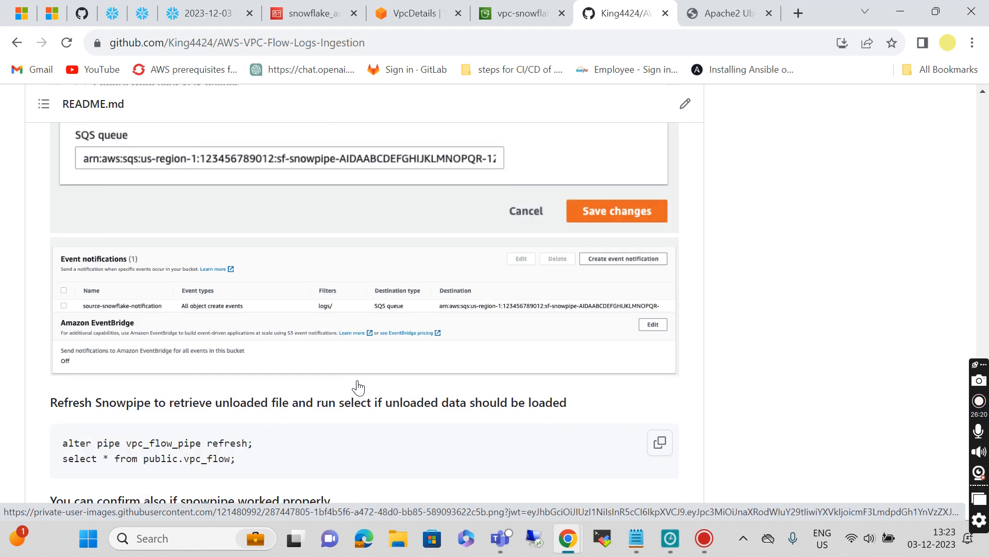
scroll(358, 385, down, 4)
scroll(360, 385, up, 1)
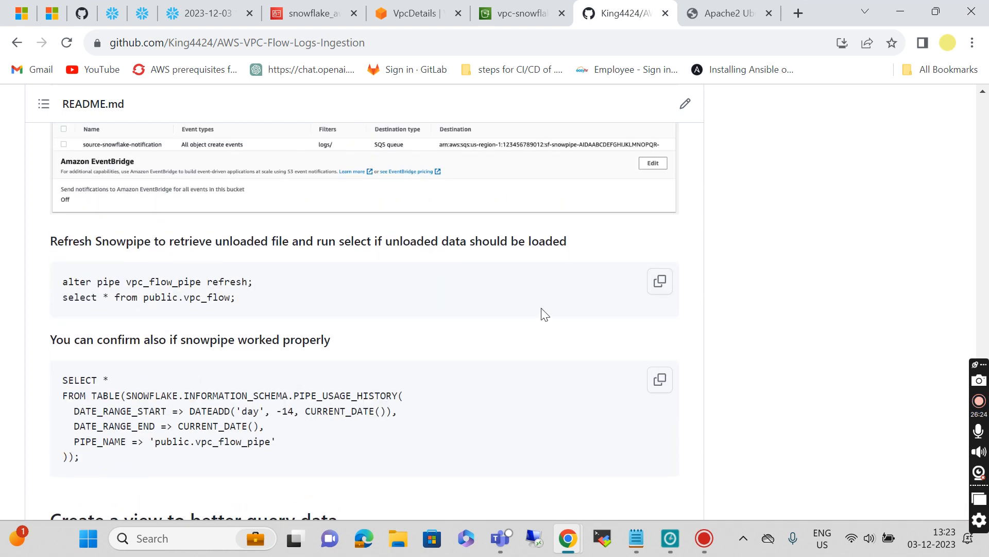
click(659, 282)
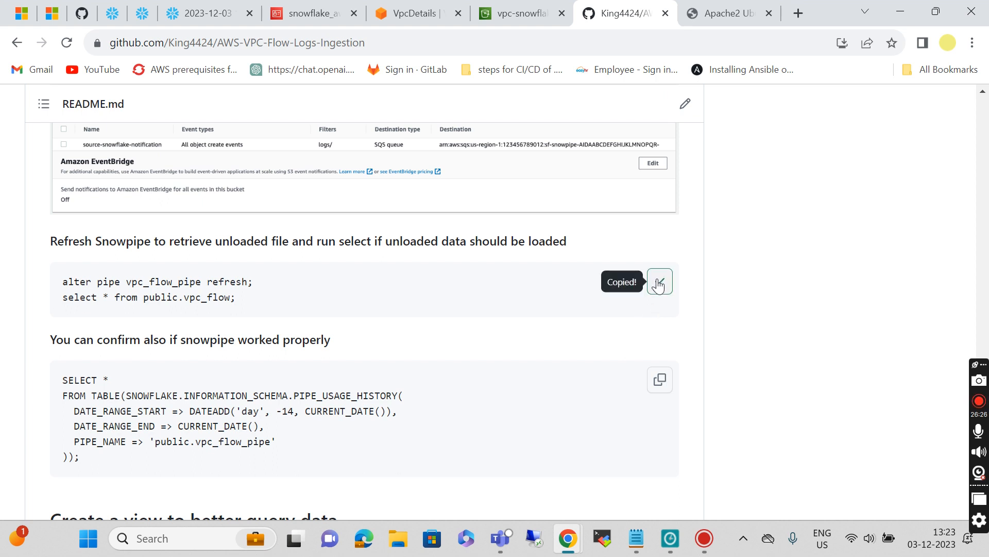
click(214, 14)
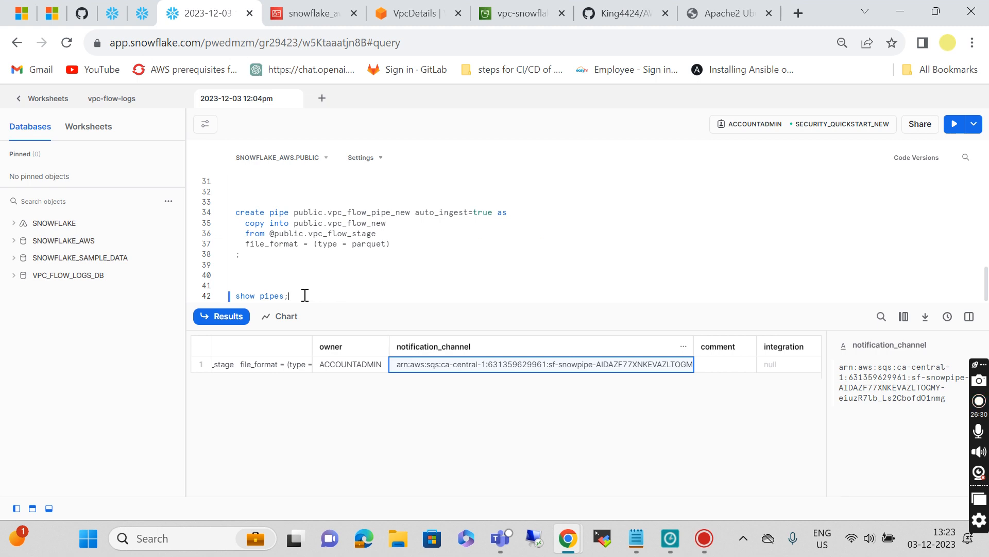
Step: Paste the refresh and select commands, renaming them to vpc_flow_pipe_new and vpc_flow_new
key(Return)
key(Return)
key(Return)
key(Return)
key(ctrl+v)
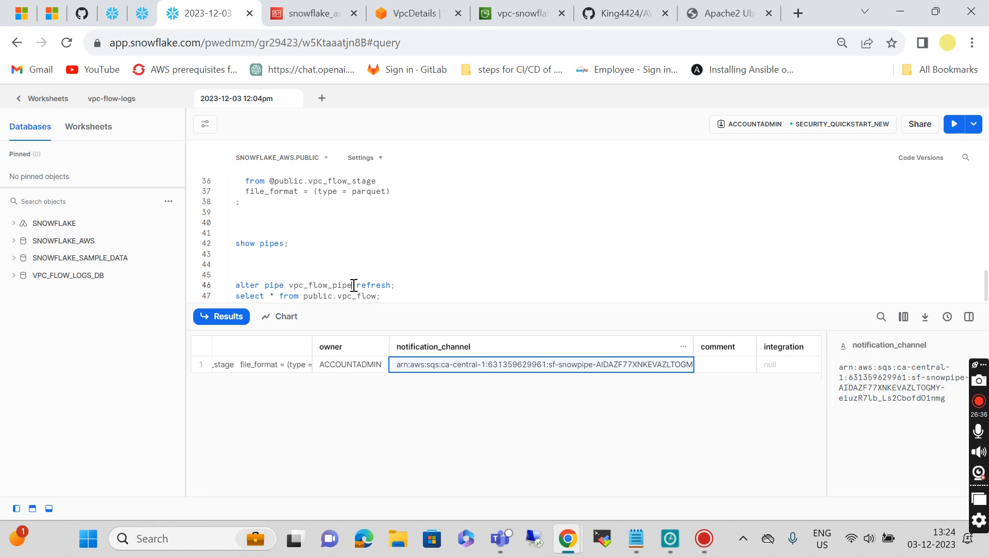
text(new)
scroll(323, 230, up, 3)
scroll(324, 230, down, 3)
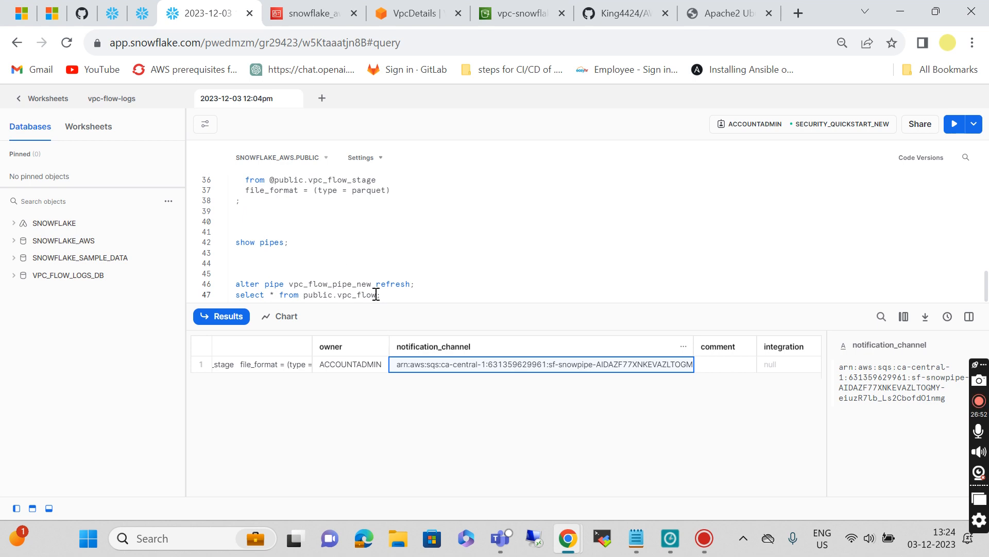
text(new)
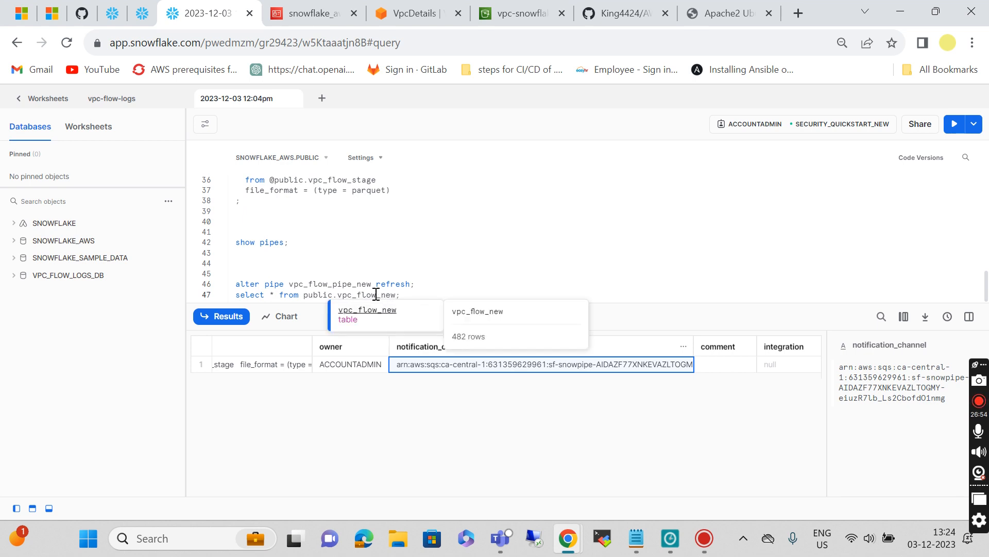
Step: Run select * from public.vpc_flow_new and browse the returned flow-log records
click(412, 294)
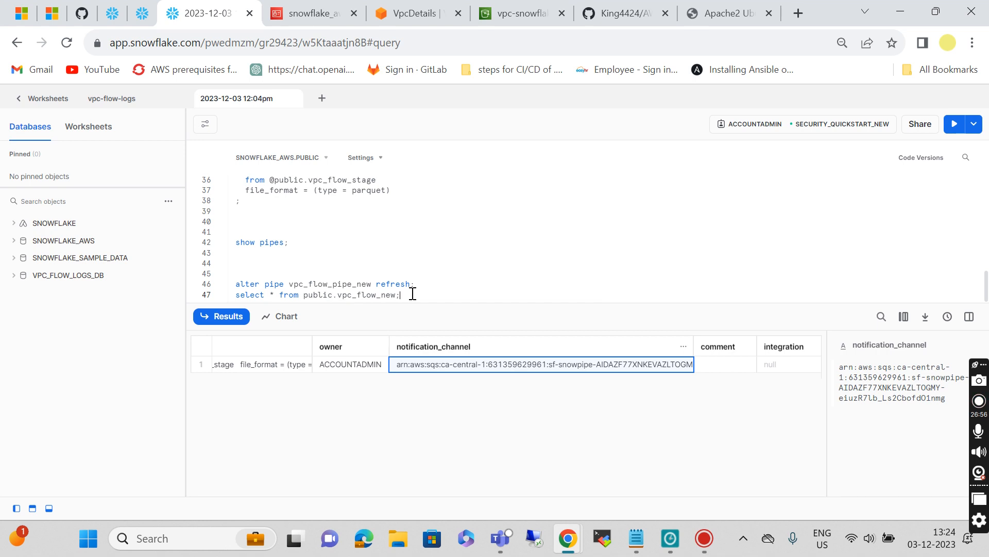
key(ctrl+Return)
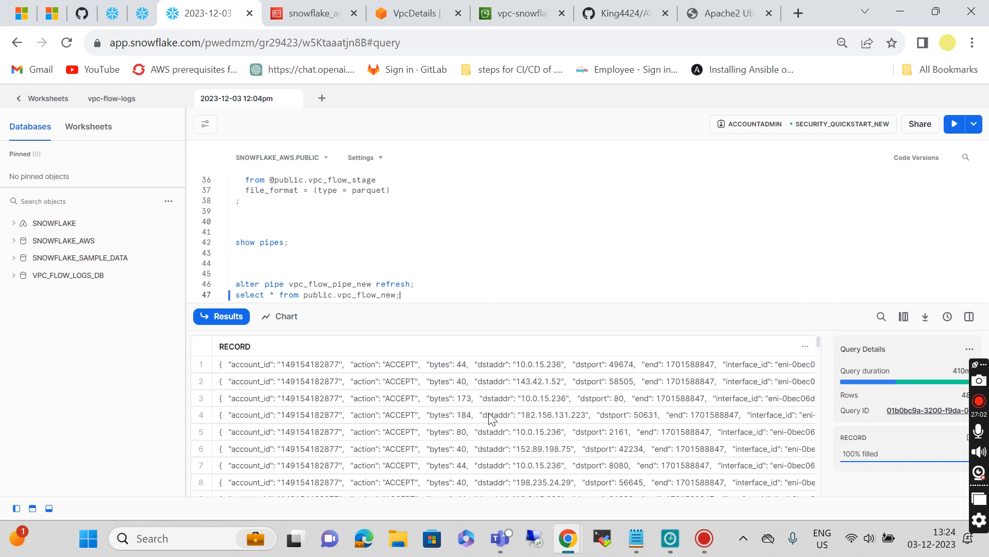
scroll(643, 446, down, 2)
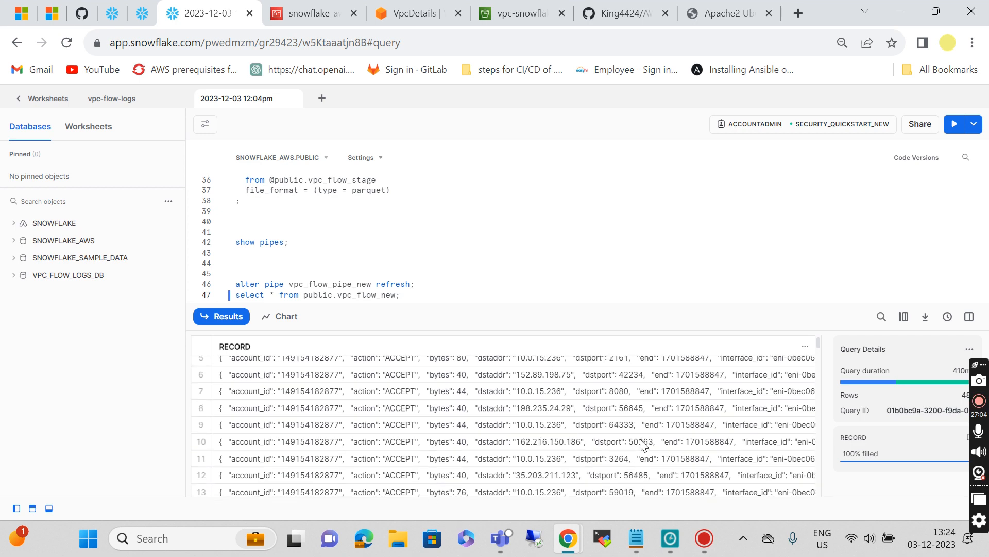
scroll(642, 444, down, 20)
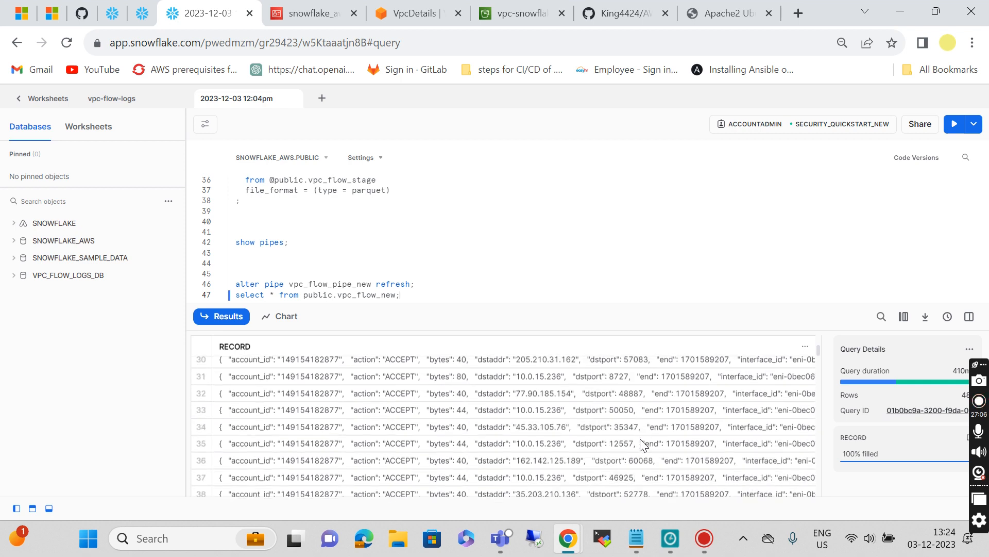
scroll(641, 439, down, 15)
scroll(641, 438, up, 16)
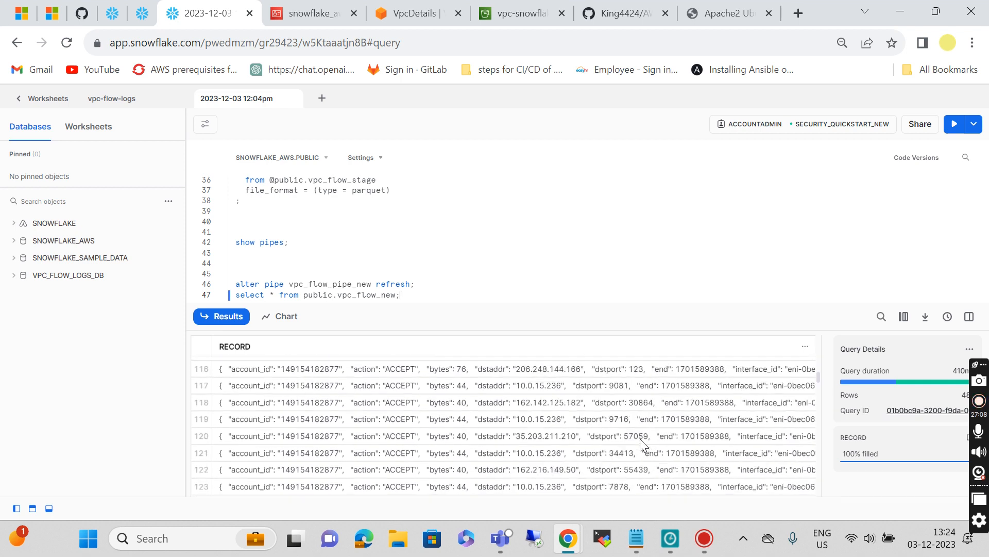
scroll(641, 442, up, 20)
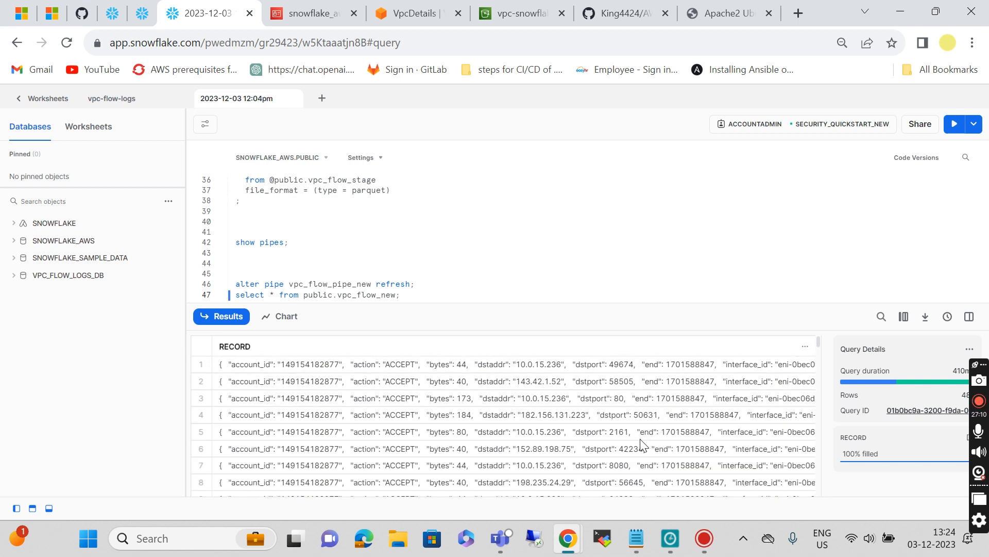
scroll(641, 444, down, 20)
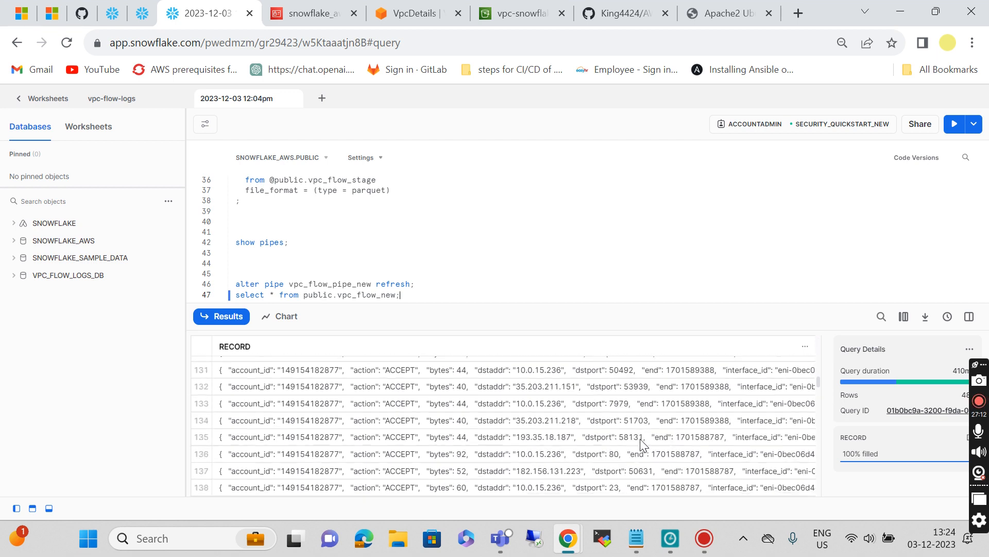
scroll(641, 444, up, 20)
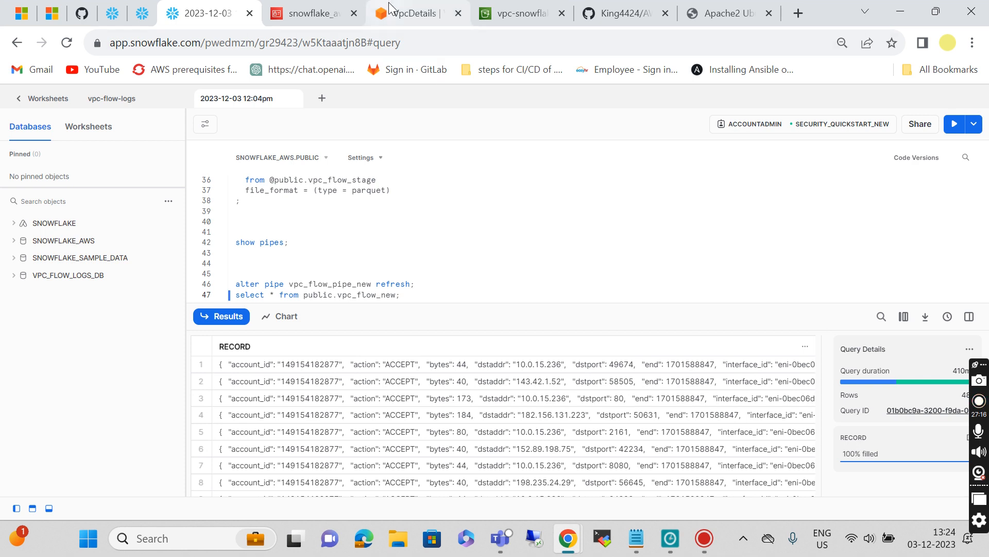
Step: Copy the README's PIPE_USAGE_HISTORY query, then check the S3 bucket's event notification page
click(623, 13)
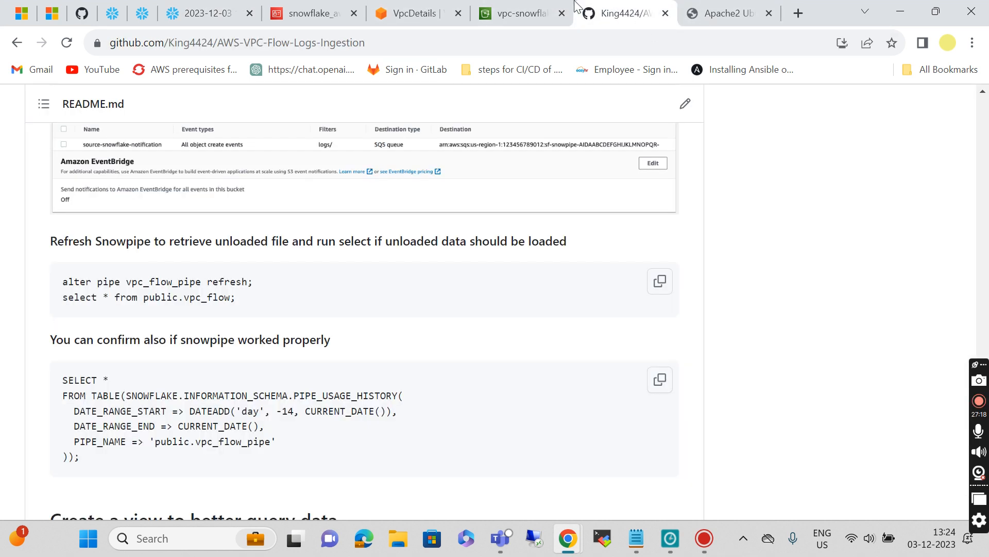
scroll(261, 456, down, 2)
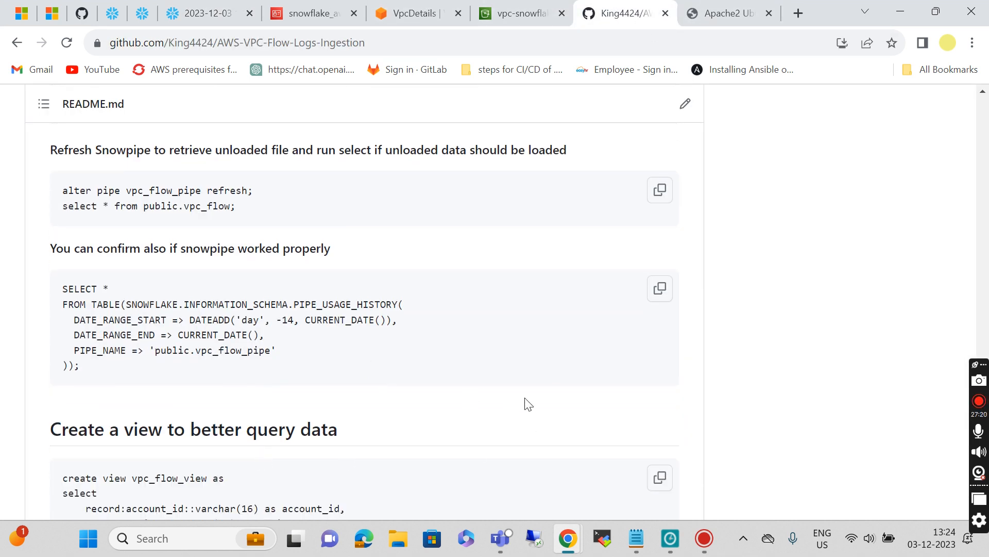
click(660, 288)
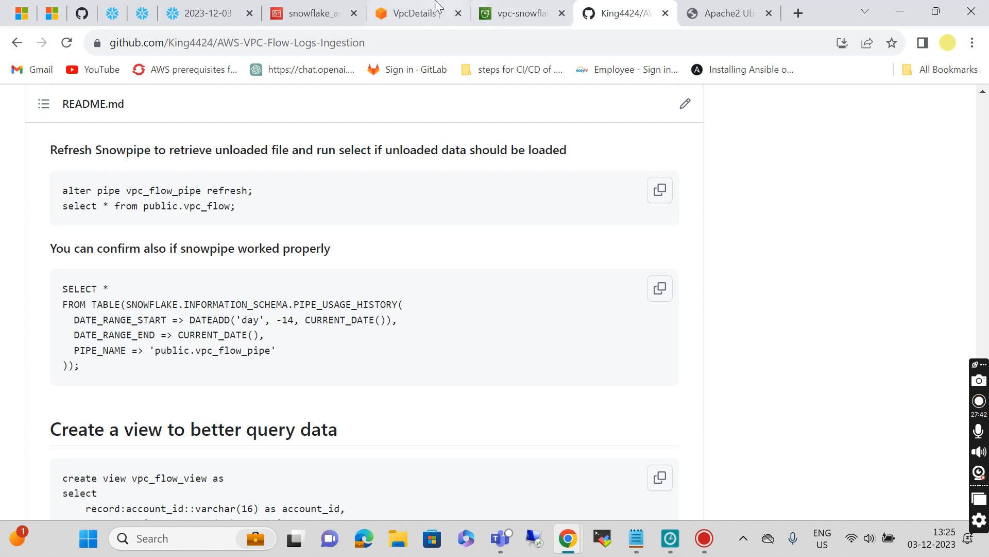
click(520, 15)
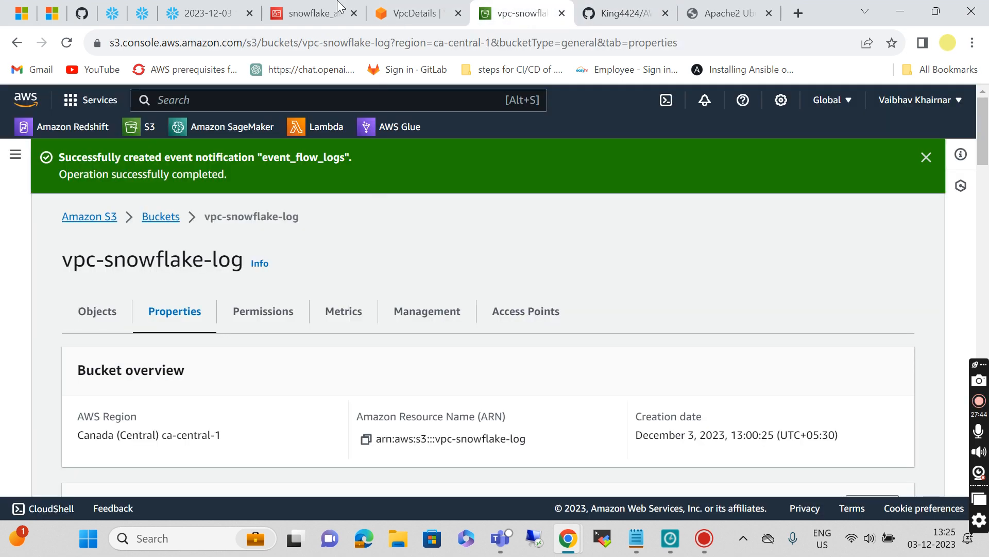
Step: Run PIPE_USAGE_HISTORY for 'public.vpc_flow_pipe_new', which returns no results
click(223, 7)
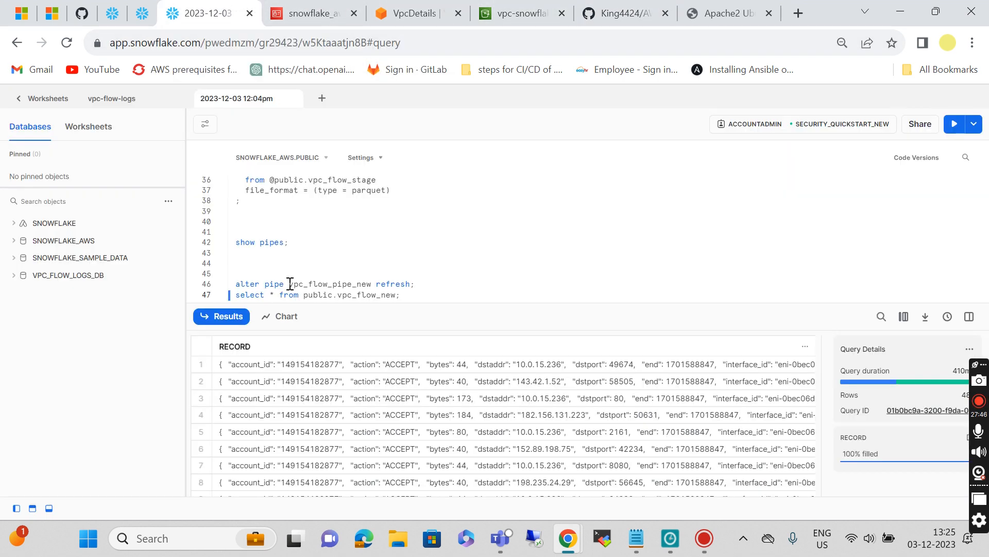
key(Return)
key(Return)
key(Return)
key(Return)
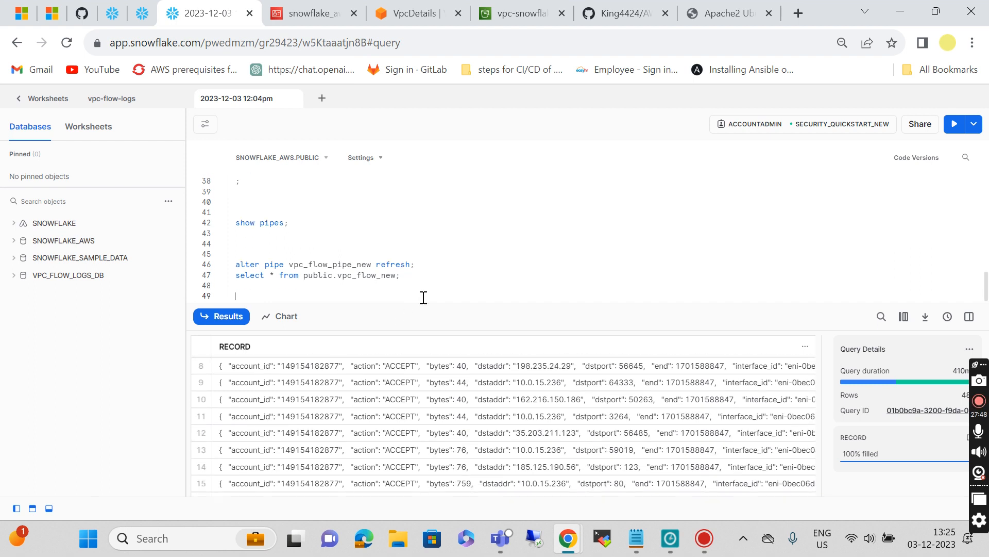
key(ctrl+v)
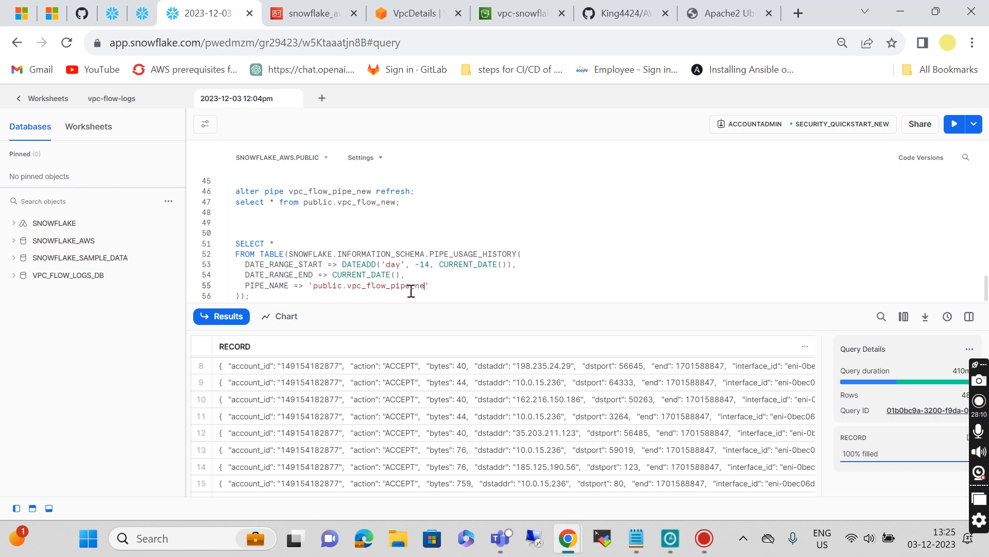
click(311, 299)
key(ctrl+Return)
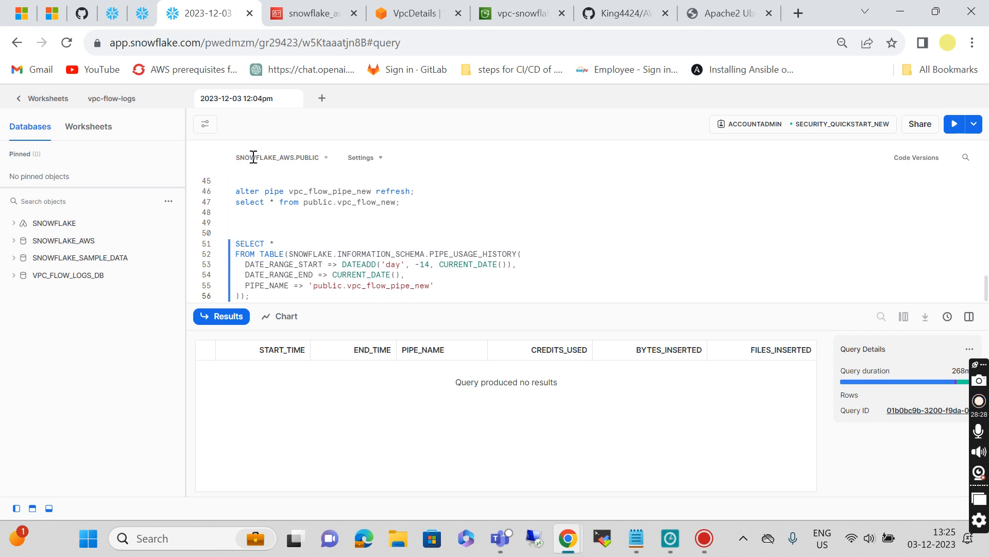
click(600, 20)
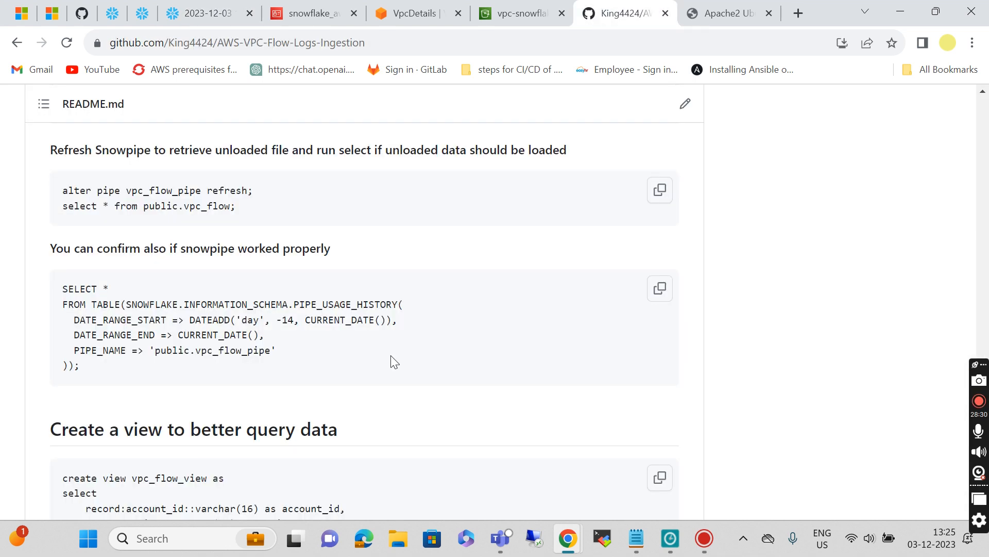
Step: Copy the create view vpc_flow_view statement from the README's 'Create a view' section
scroll(392, 356, down, 4)
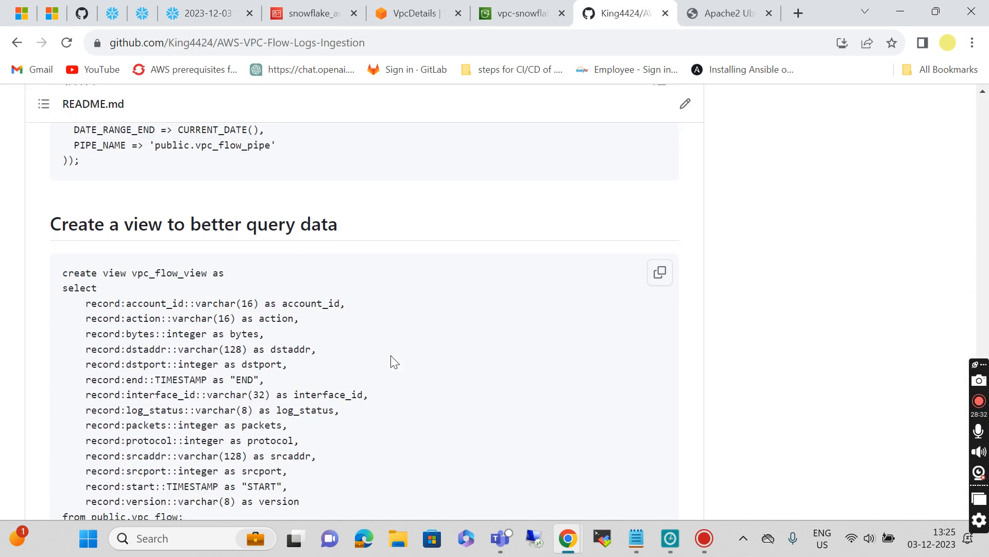
scroll(395, 361, down, 1)
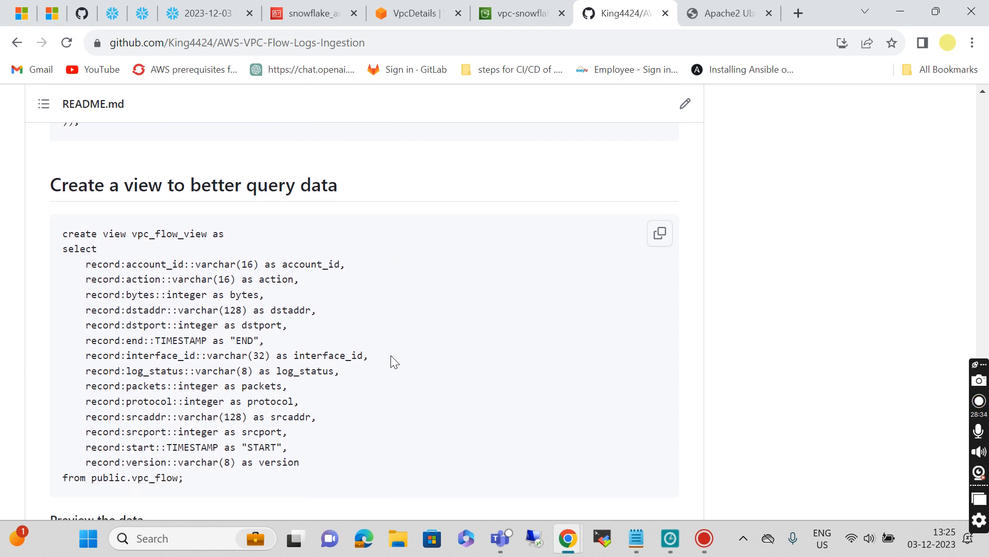
scroll(395, 361, up, 3)
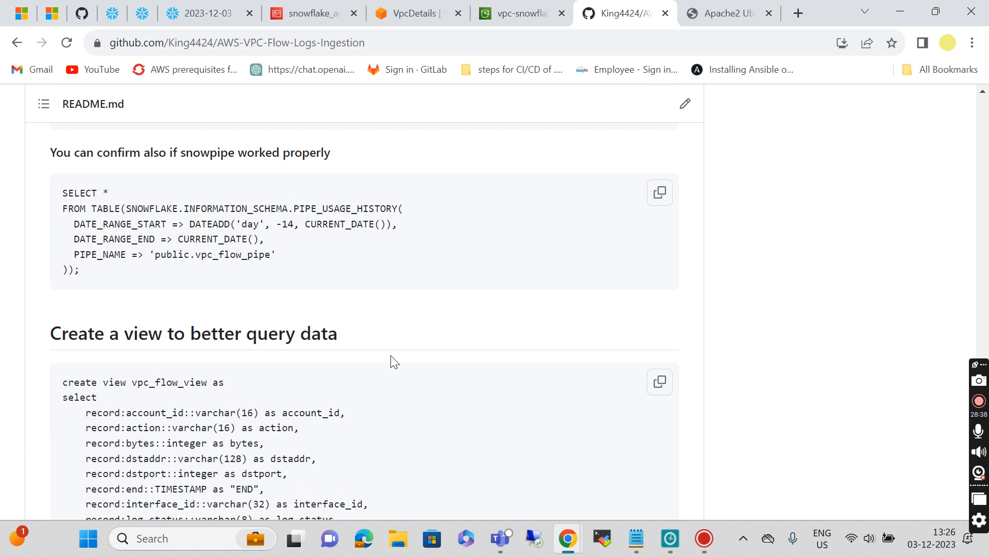
scroll(394, 361, down, 4)
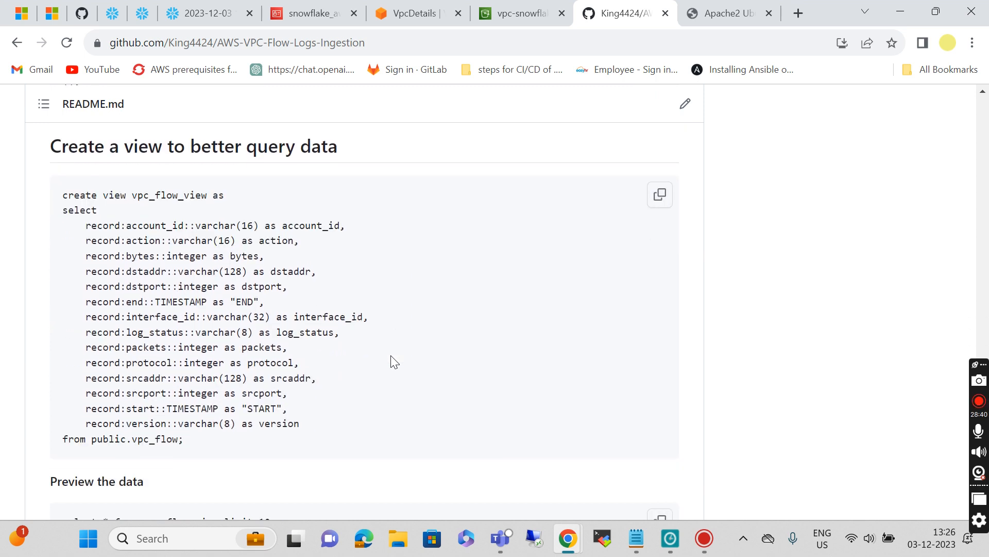
click(660, 196)
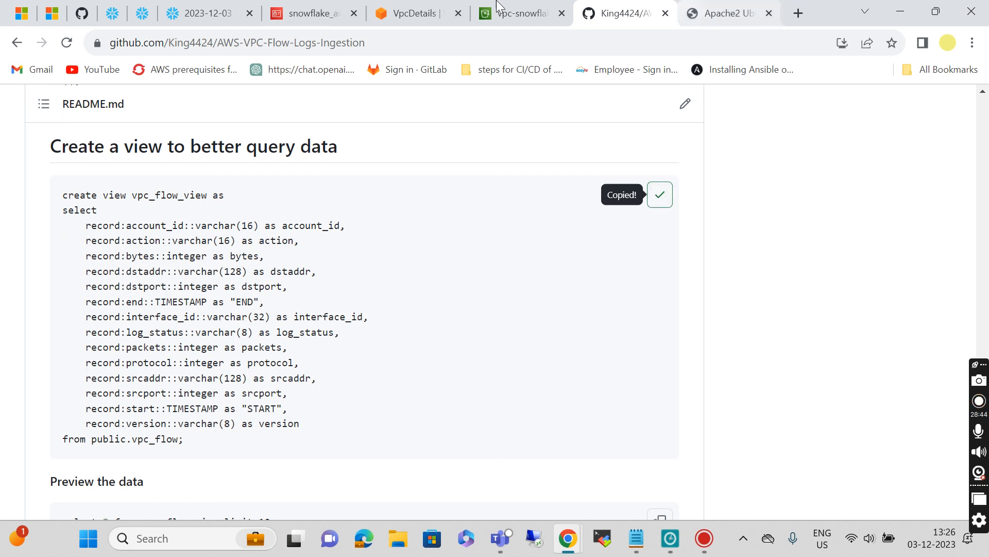
click(186, 11)
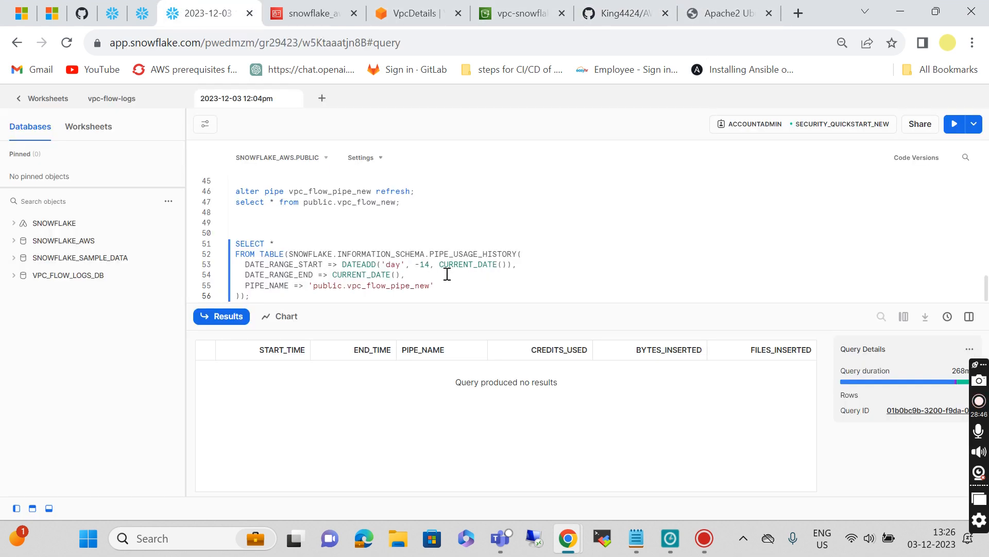
Step: Paste the create-view SQL, point it at public.vpc_flow_new, and run it to create vpc_flow_view
key(Return)
key(Return)
key(Return)
key(Return)
key(Return)
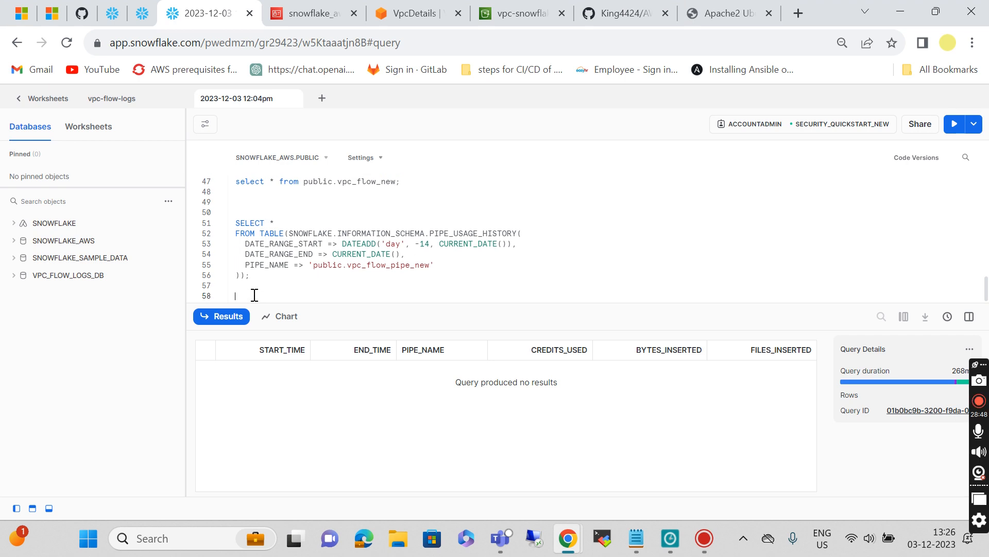
key(ctrl+v)
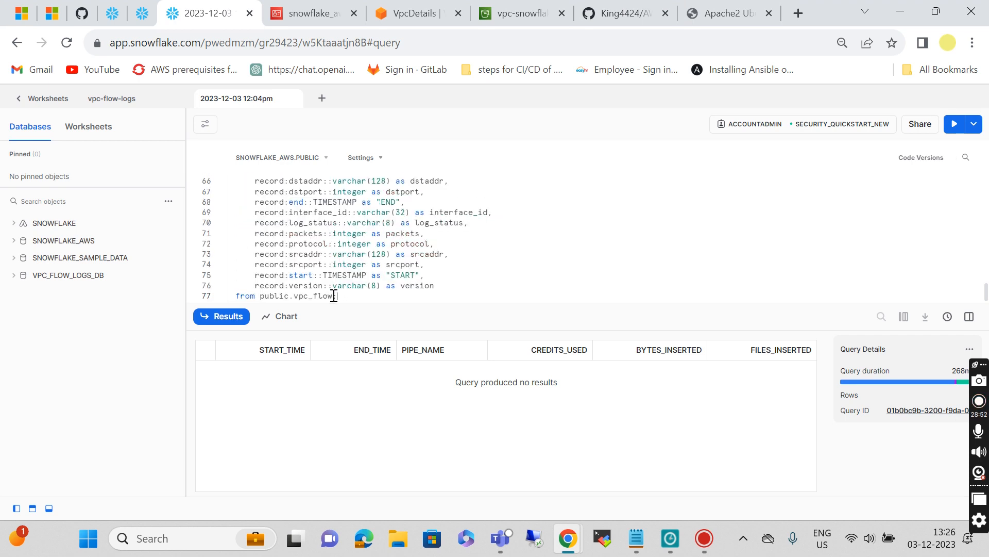
text(_new)
click(484, 262)
scroll(484, 263, up, 3)
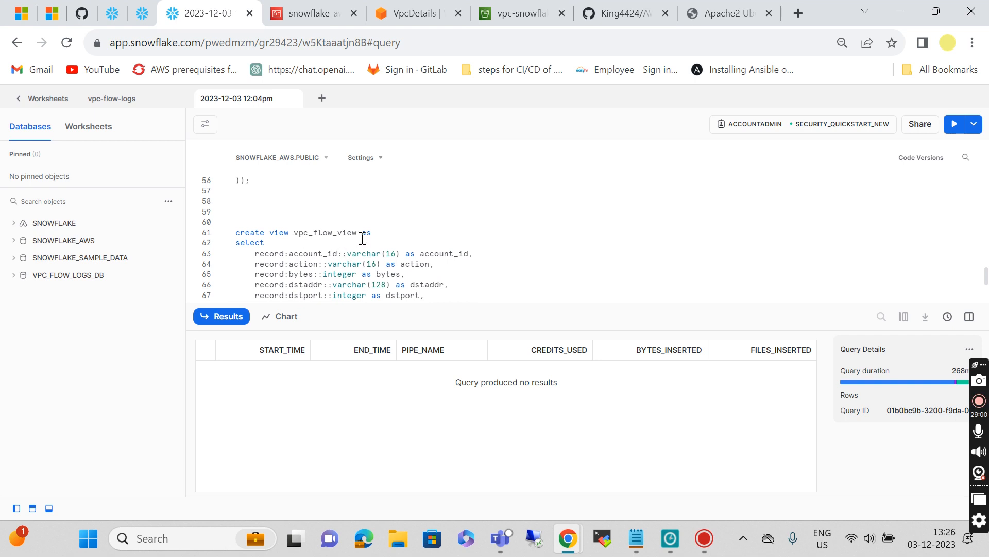
scroll(361, 237, down, 3)
click(363, 297)
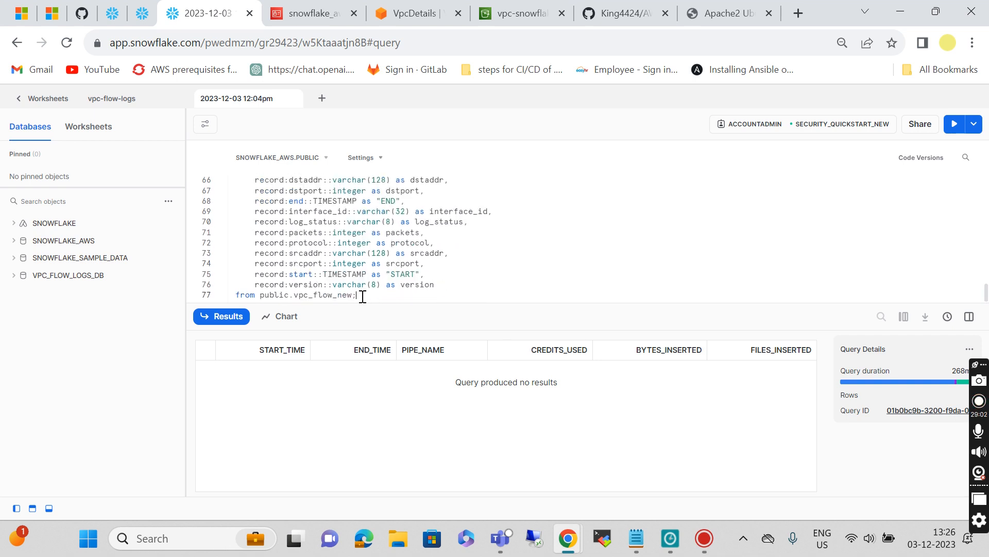
key(ctrl+Return)
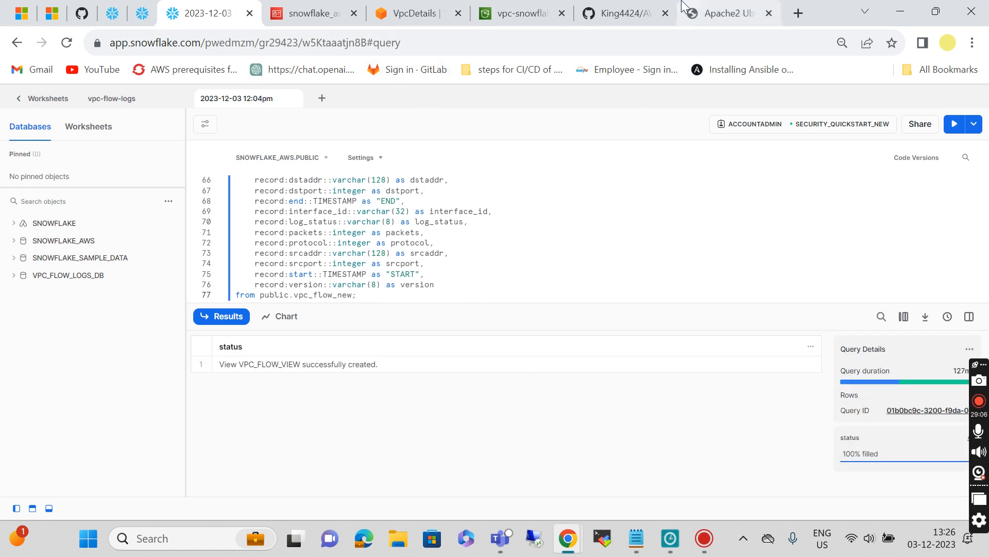
Step: Copy the README's preview query 'select * from vpc_flow_view limit 10'
click(618, 13)
scroll(393, 398, down, 3)
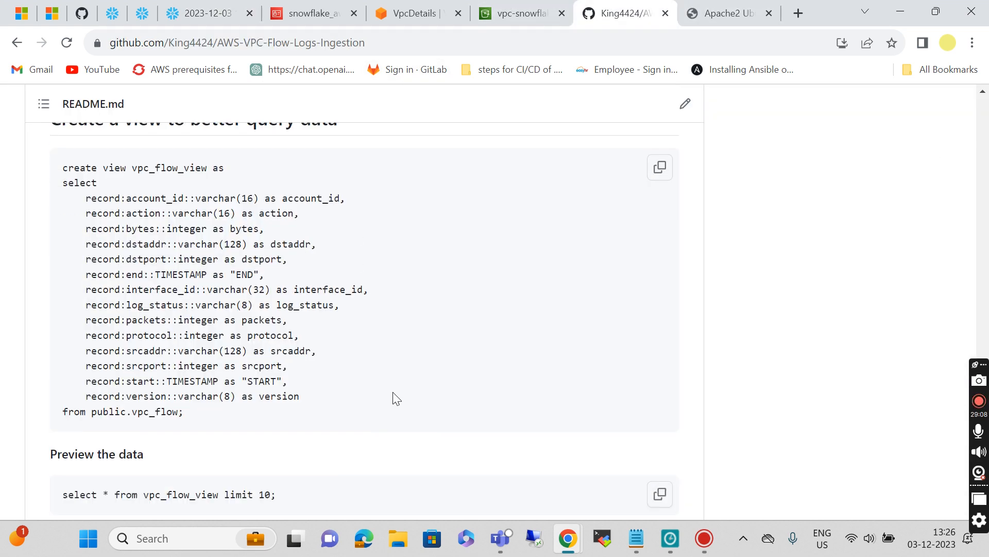
scroll(394, 397, down, 1)
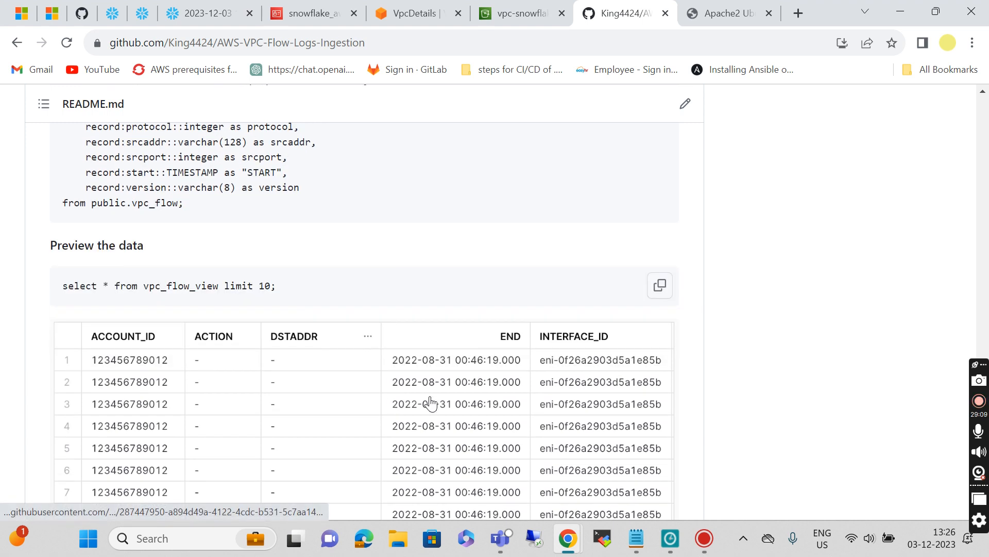
click(659, 288)
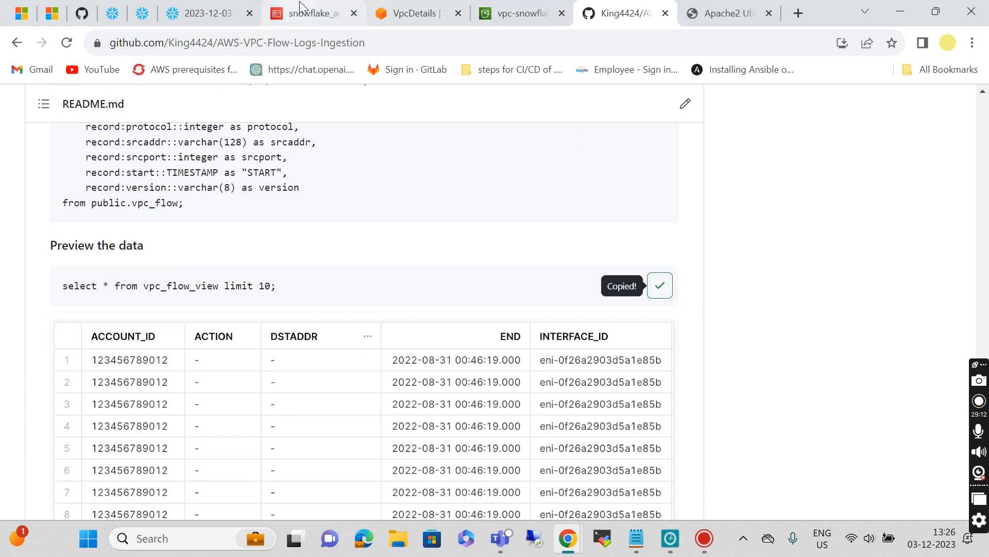
click(217, 9)
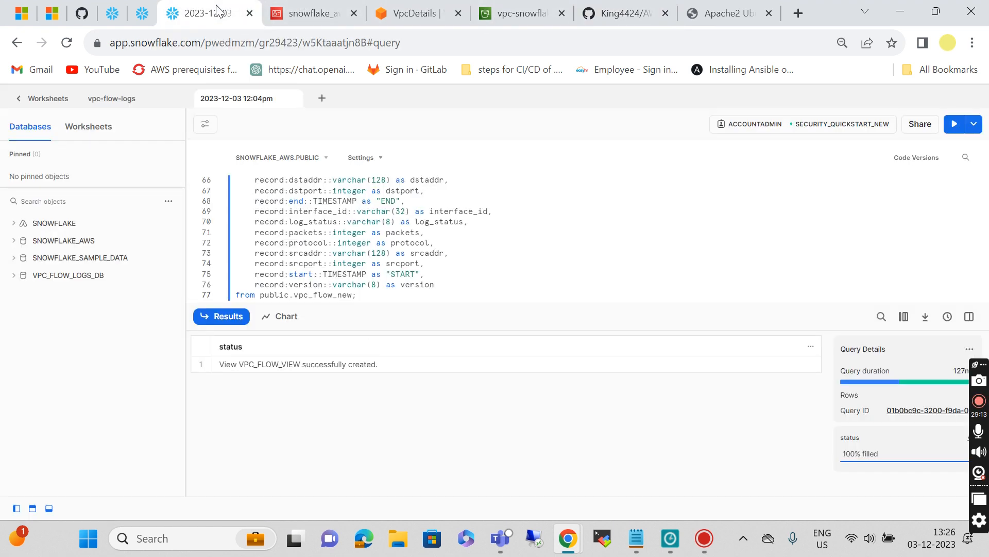
Step: Paste 'select * from vpc_flow_view limit 10' below the view statement and run it
click(370, 290)
key(Return)
key(Return)
key(Return)
key(Return)
key(ctrl+v)
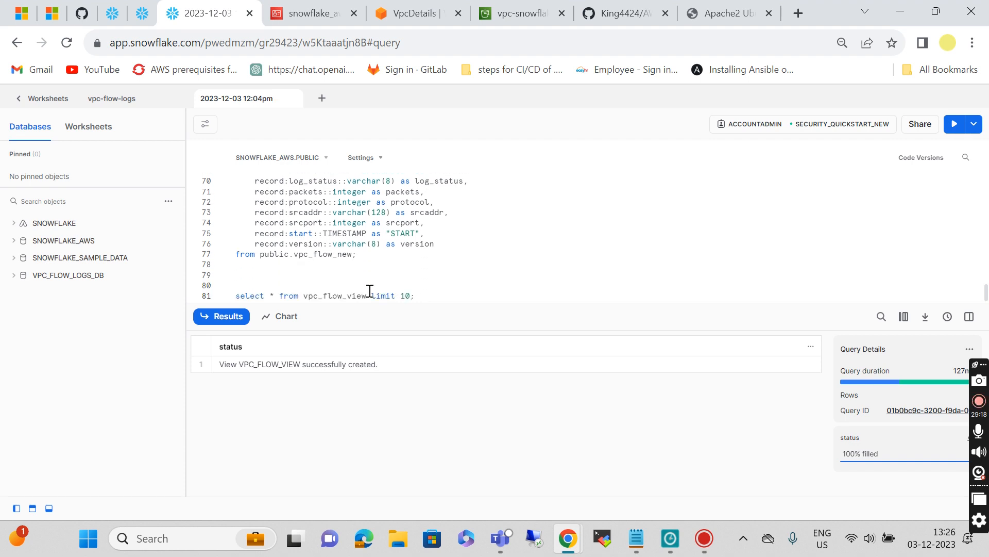
scroll(393, 230, up, 1)
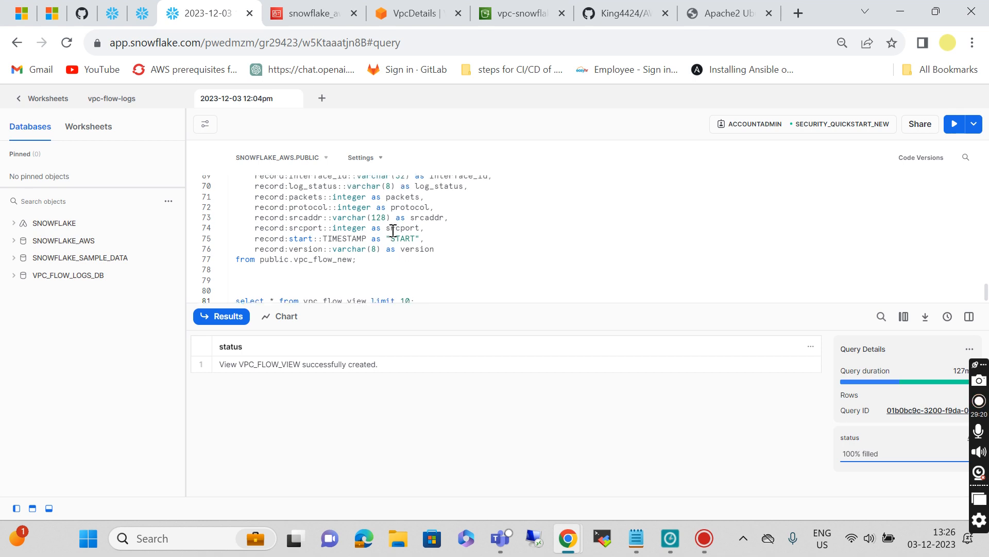
scroll(393, 231, down, 1)
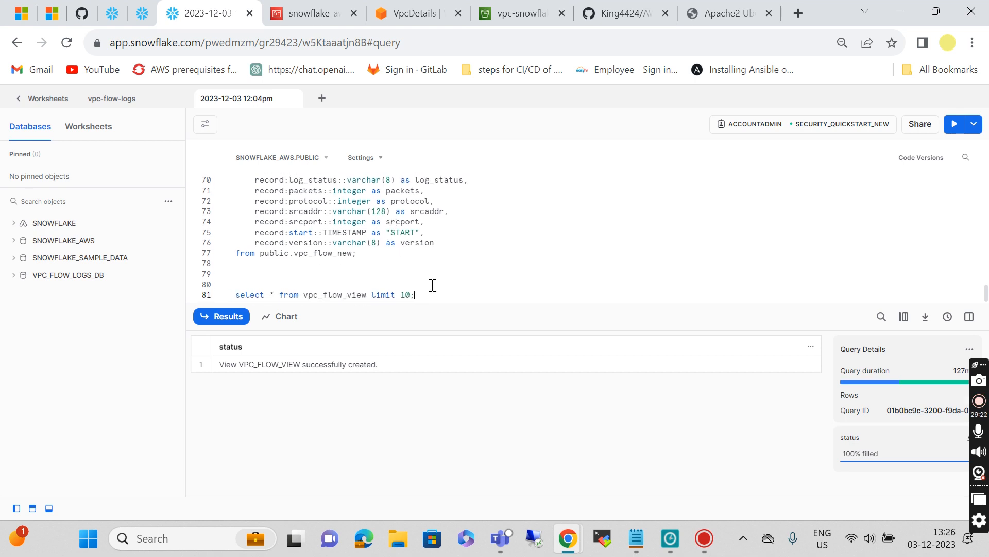
key(ctrl+Return)
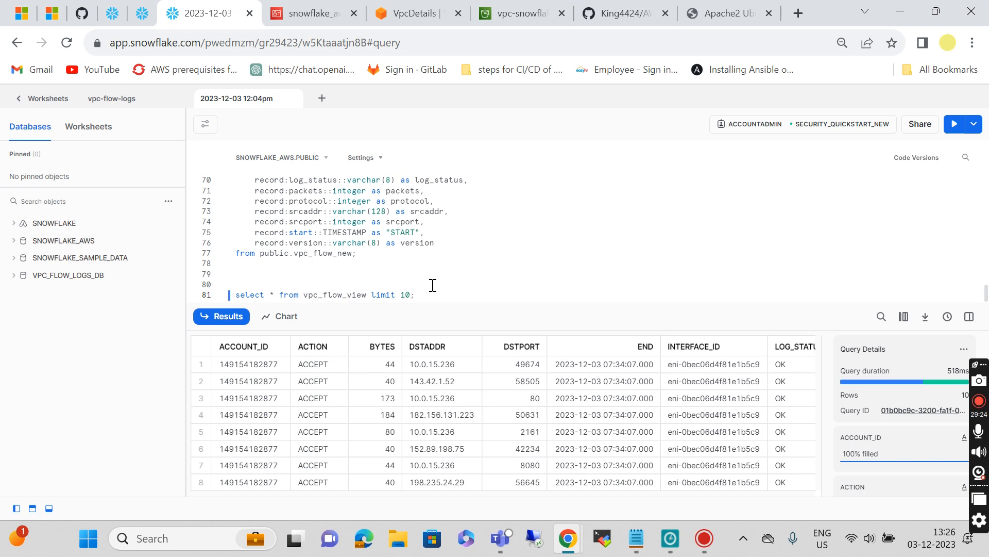
Step: Scroll across the results grid to inspect every column of the ten flow-log rows
scroll(622, 419, down, 1)
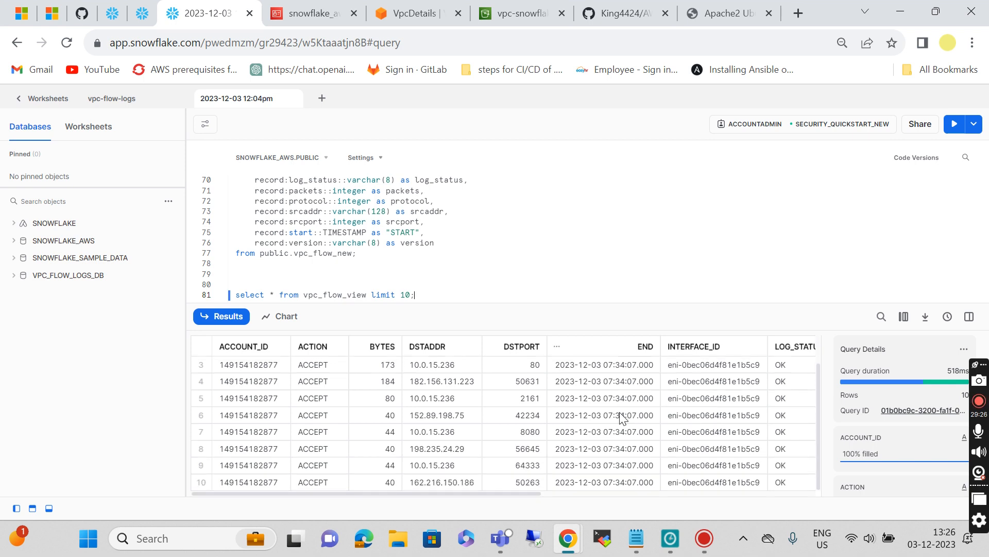
scroll(622, 419, right, 5)
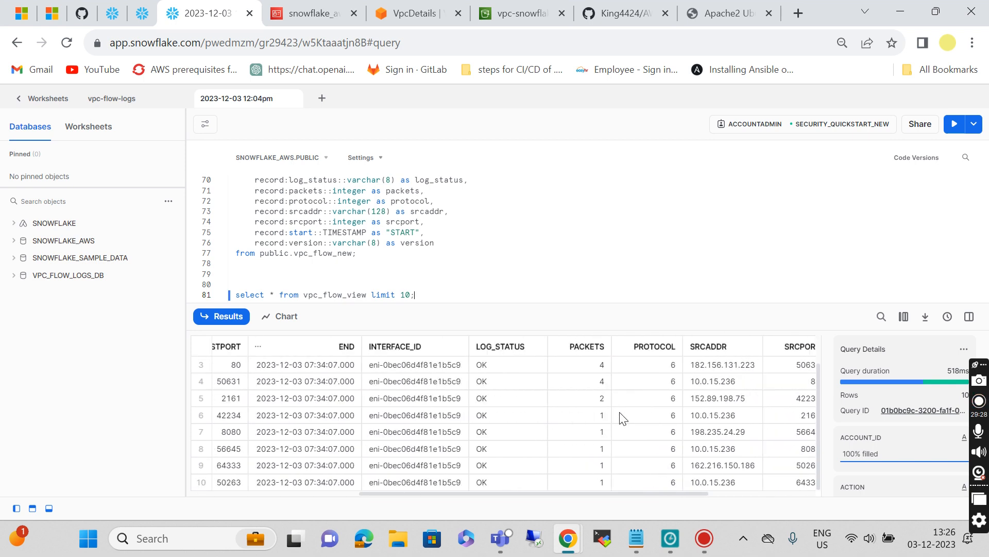
scroll(622, 419, left, 3)
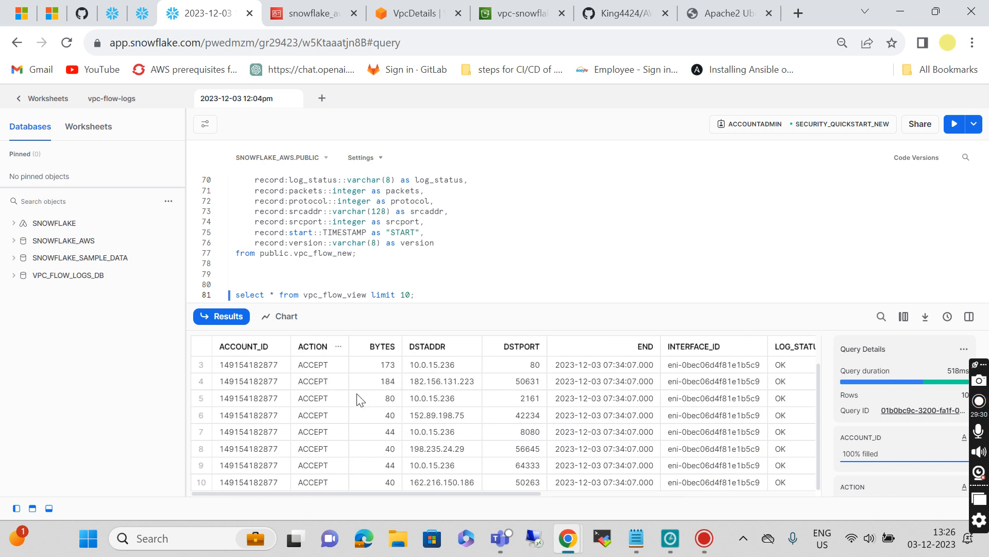
scroll(471, 427, right, 2)
scroll(471, 426, left, 2)
scroll(471, 428, right, 3)
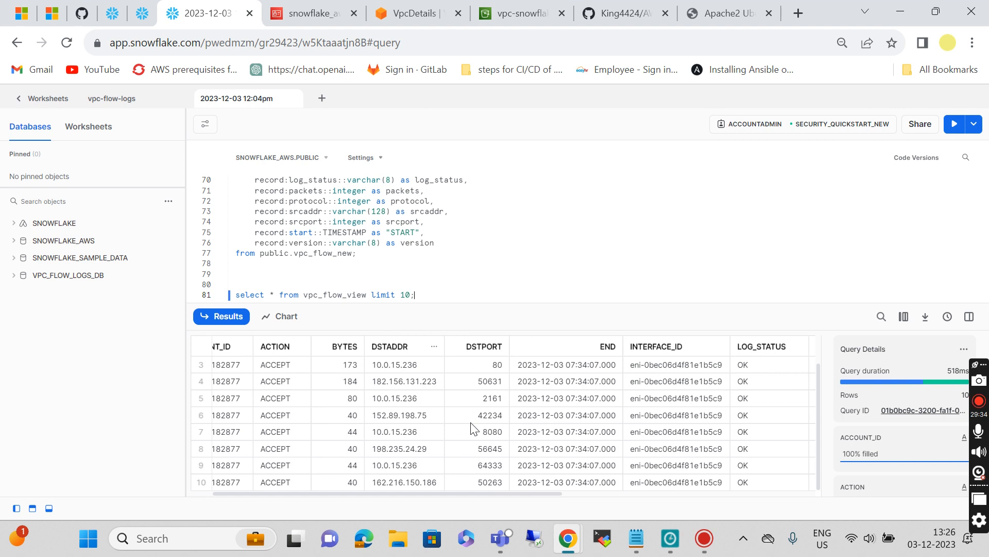
scroll(471, 427, right, 4)
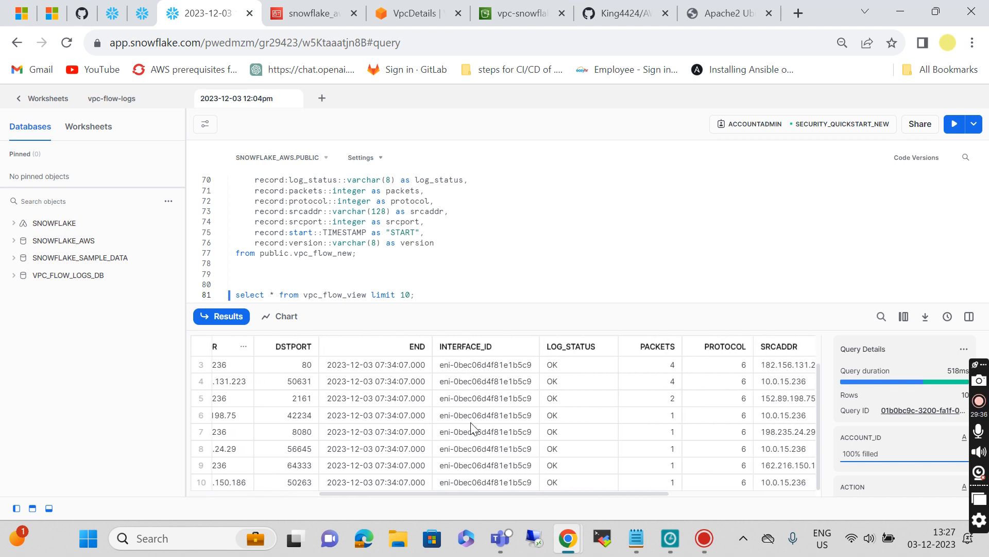
scroll(471, 427, right, 1)
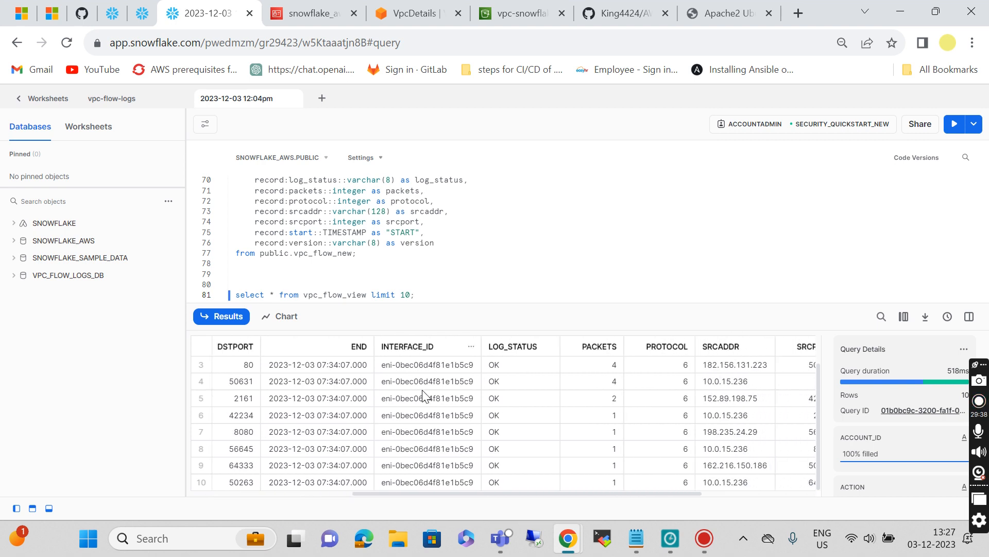
scroll(513, 405, right, 3)
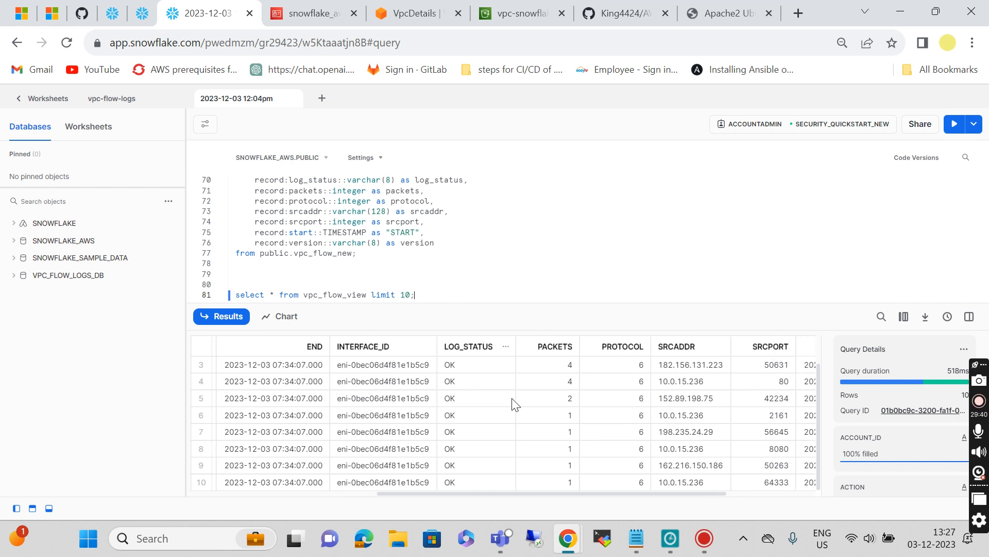
scroll(513, 405, left, 1)
scroll(513, 405, left, 7)
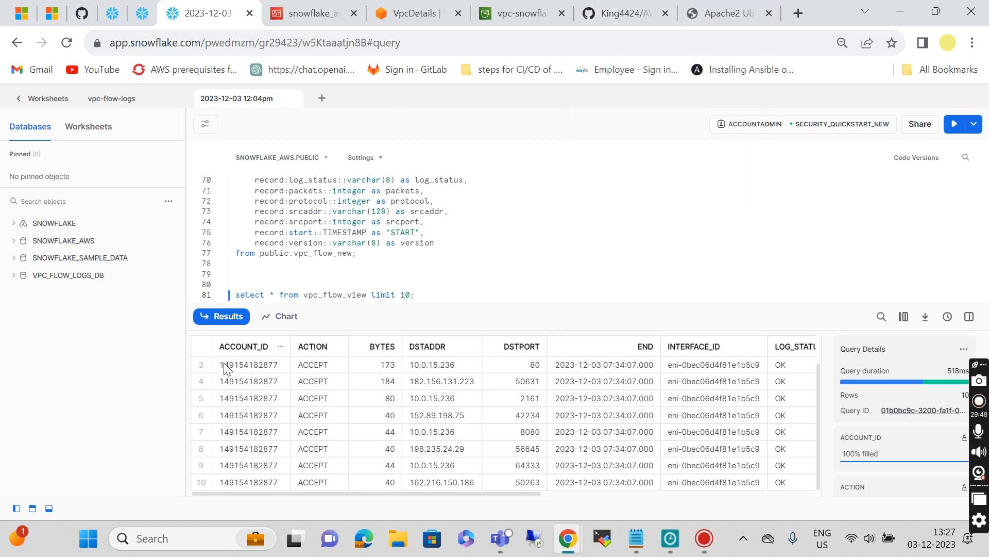
scroll(448, 388, right, 2)
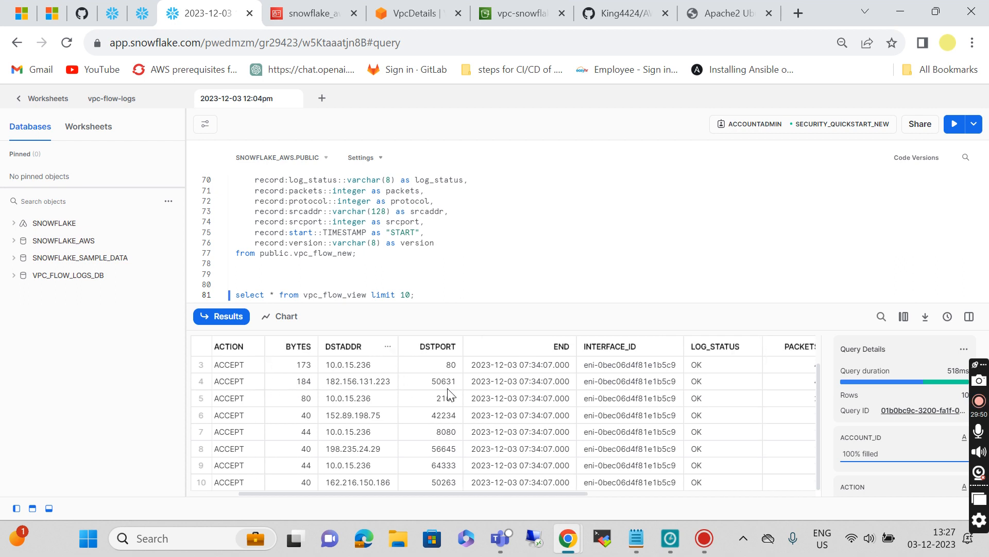
scroll(654, 380, right, 4)
scroll(653, 380, right, 2)
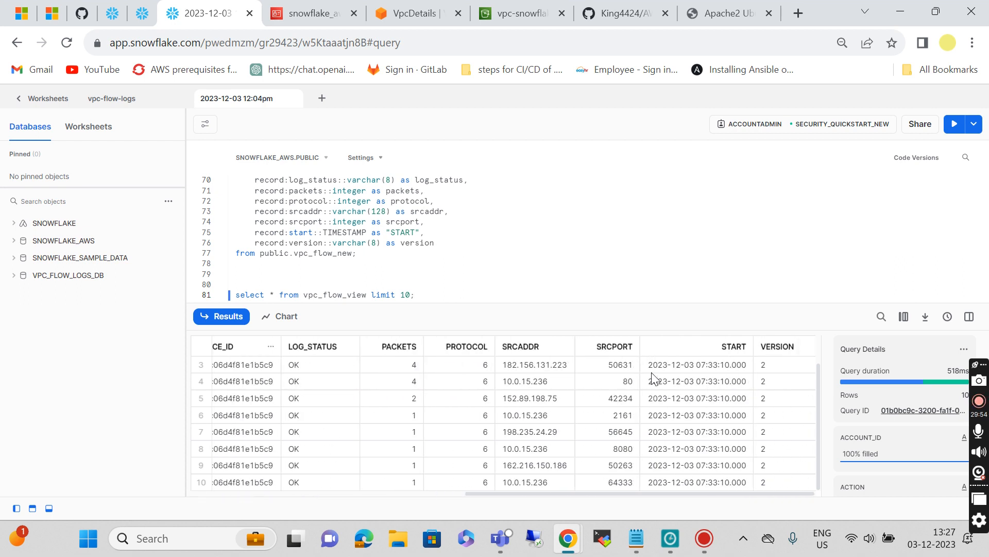
scroll(654, 379, left, 7)
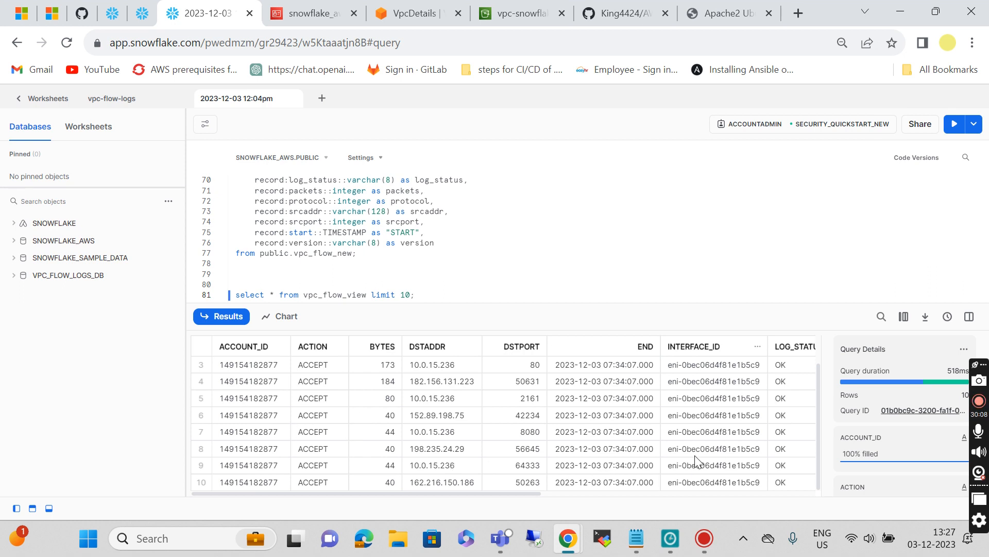
scroll(697, 460, right, 5)
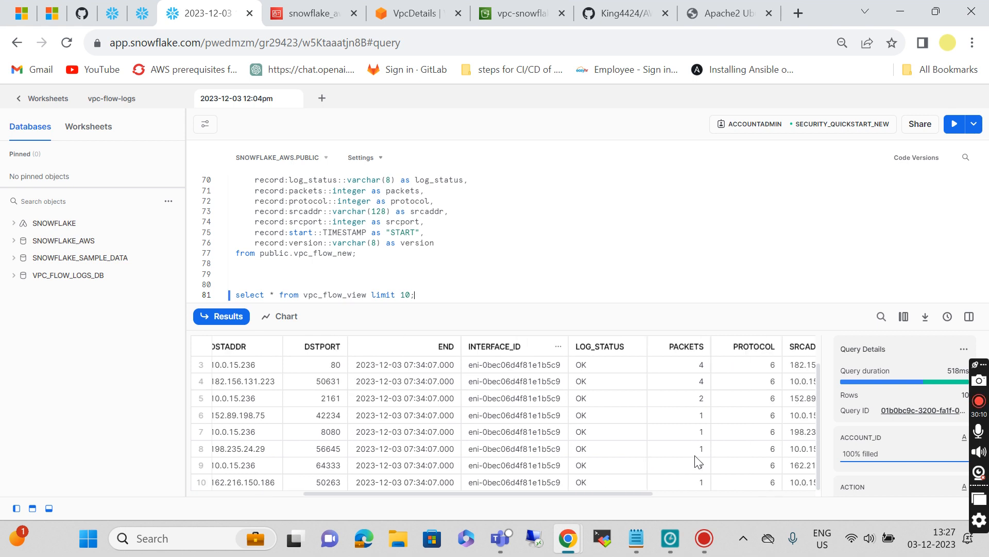
click(623, 12)
Step: Copy the README's 'Query the data' SQL block, starting with the ipv4_is_internal function
scroll(349, 402, down, 2)
scroll(348, 403, down, 6)
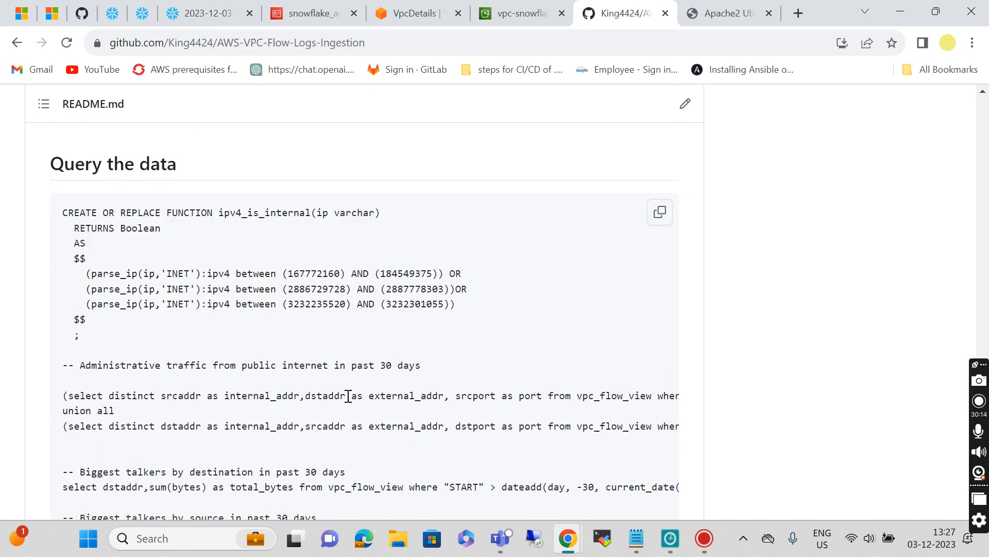
scroll(347, 395, up, 1)
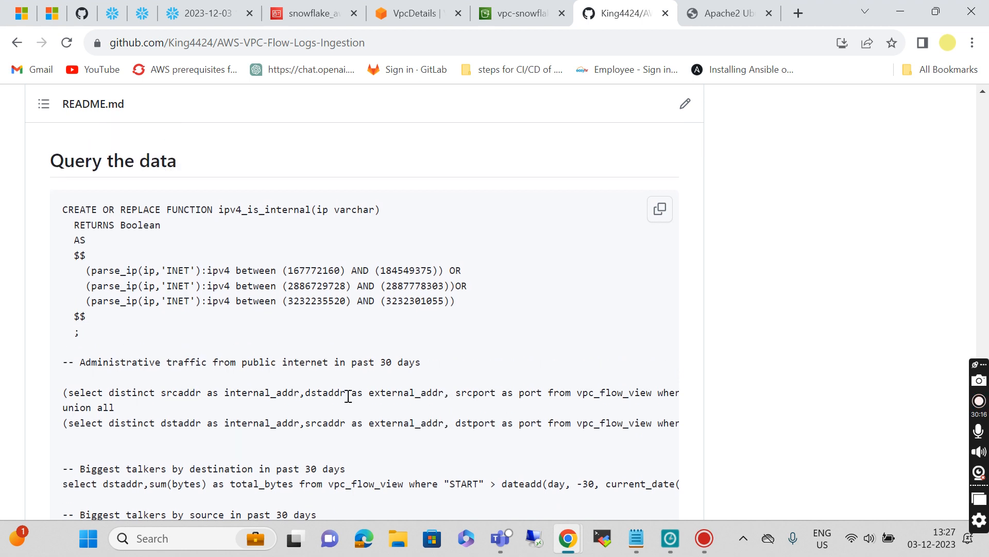
scroll(347, 400, down, 5)
scroll(347, 400, up, 4)
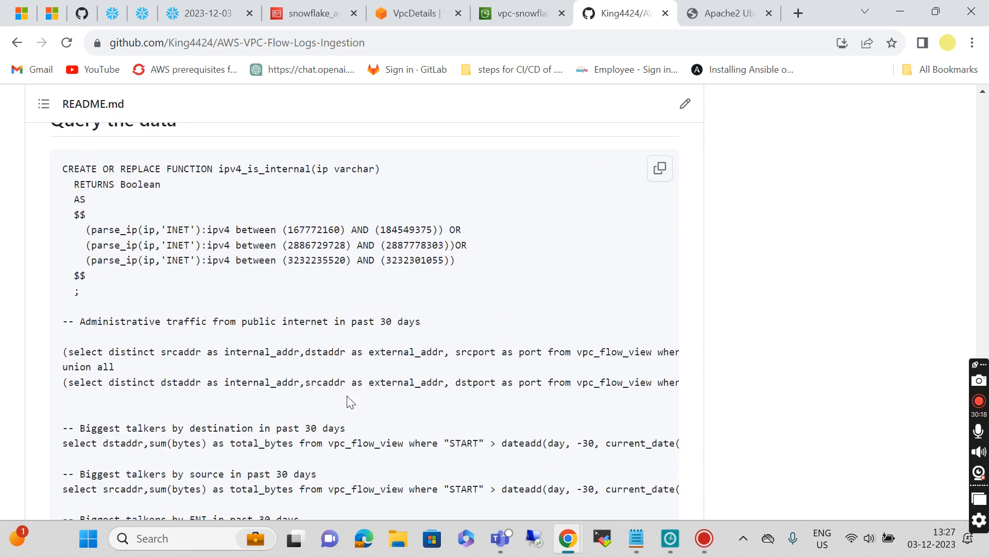
click(659, 170)
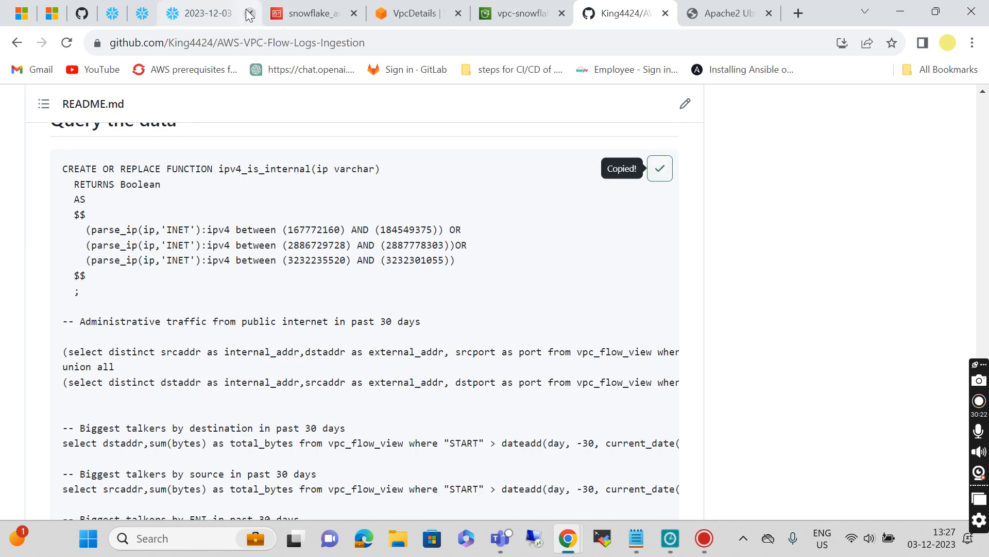
click(203, 13)
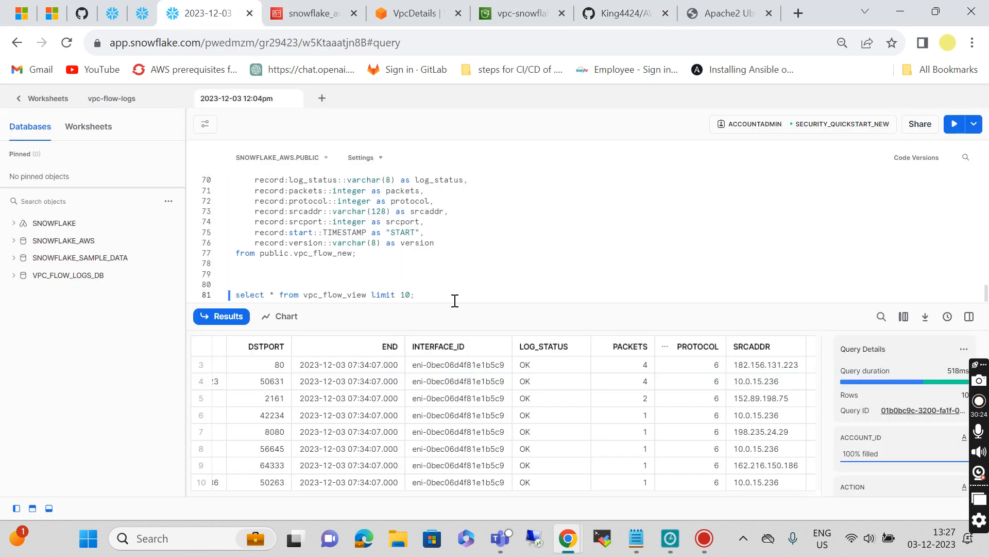
Step: Paste the analytics SQL below the preview query and run it to create the IPV4_IS_INTERNAL function
key(Return)
key(Return)
key(Return)
key(Return)
key(Return)
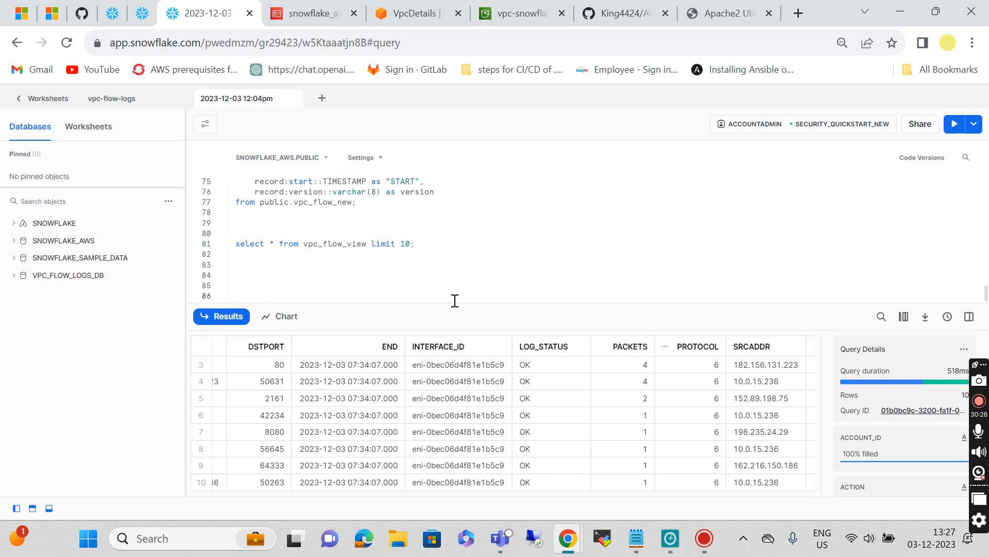
key(ctrl+v)
scroll(397, 238, up, 3)
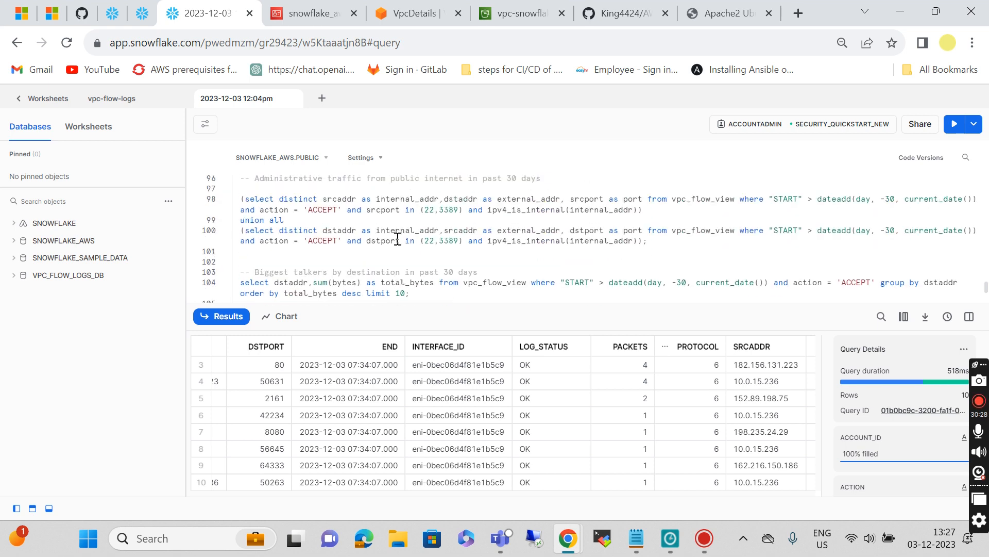
scroll(397, 238, up, 1)
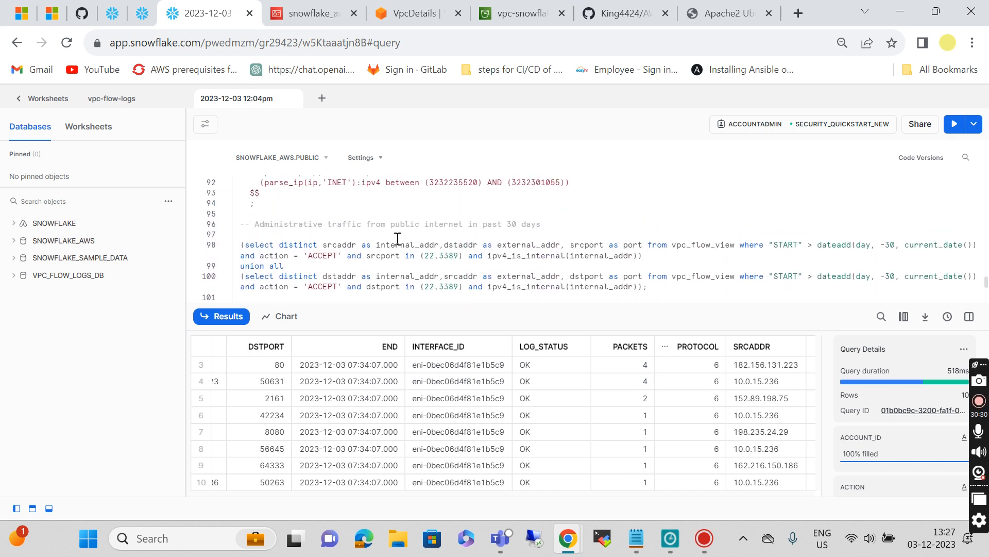
scroll(397, 239, up, 3)
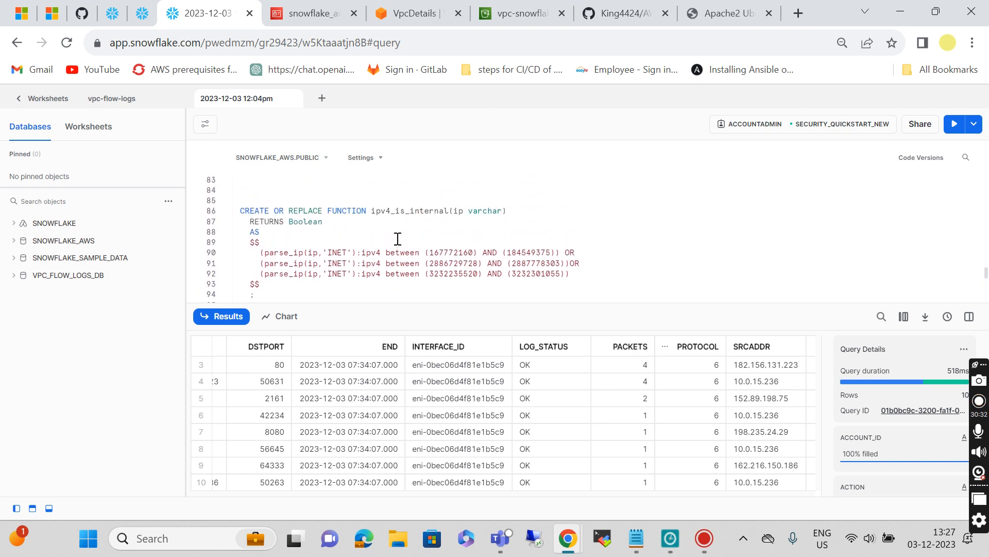
scroll(397, 239, up, 3)
scroll(397, 237, down, 4)
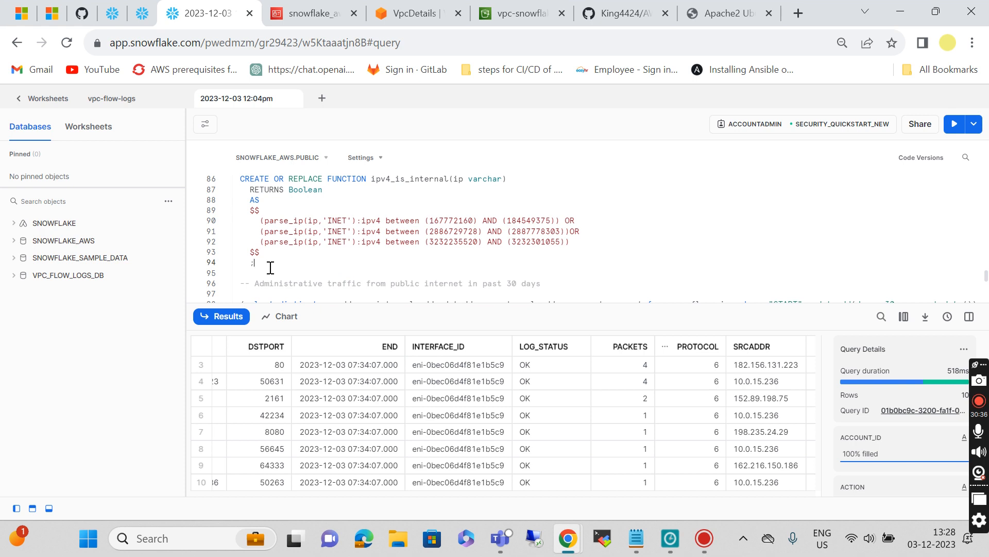
key(ctrl+Return)
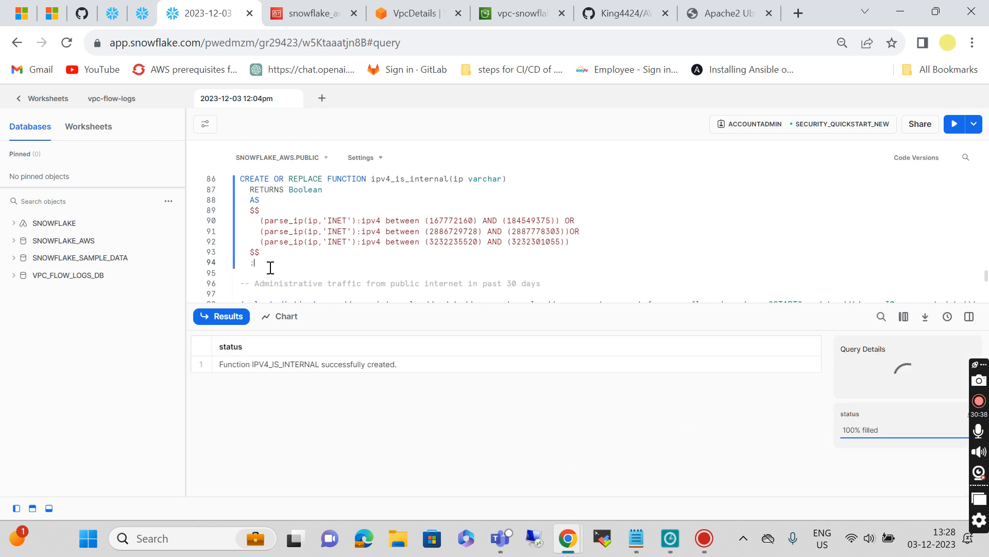
scroll(325, 276, down, 2)
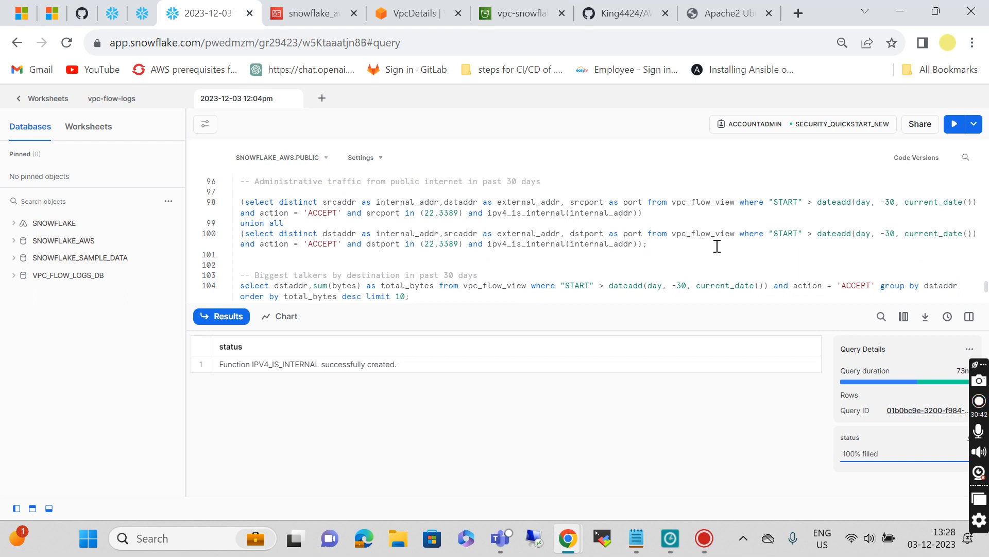
Step: Run the administrative traffic query against vpc_flow_view
click(657, 248)
key(ctrl+Return)
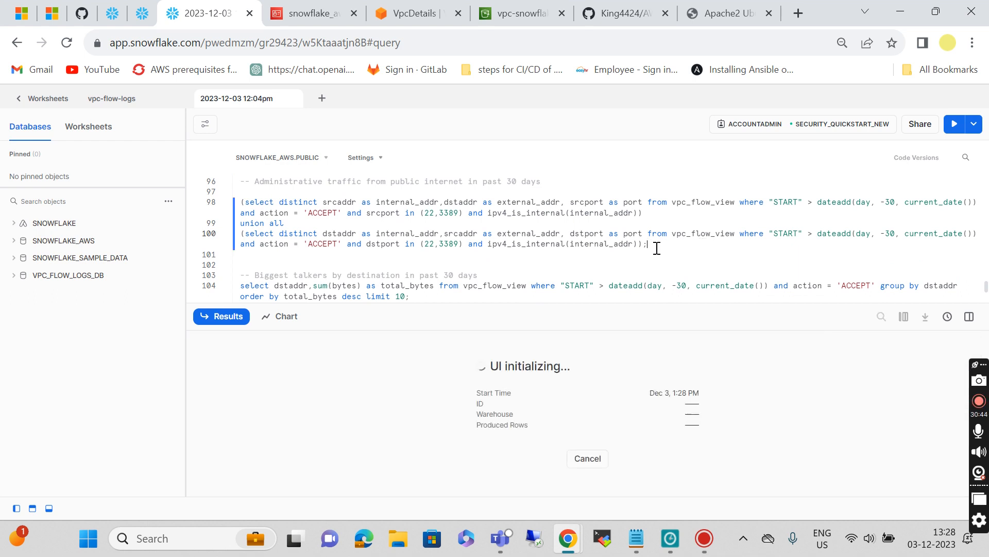
scroll(657, 248, down, 2)
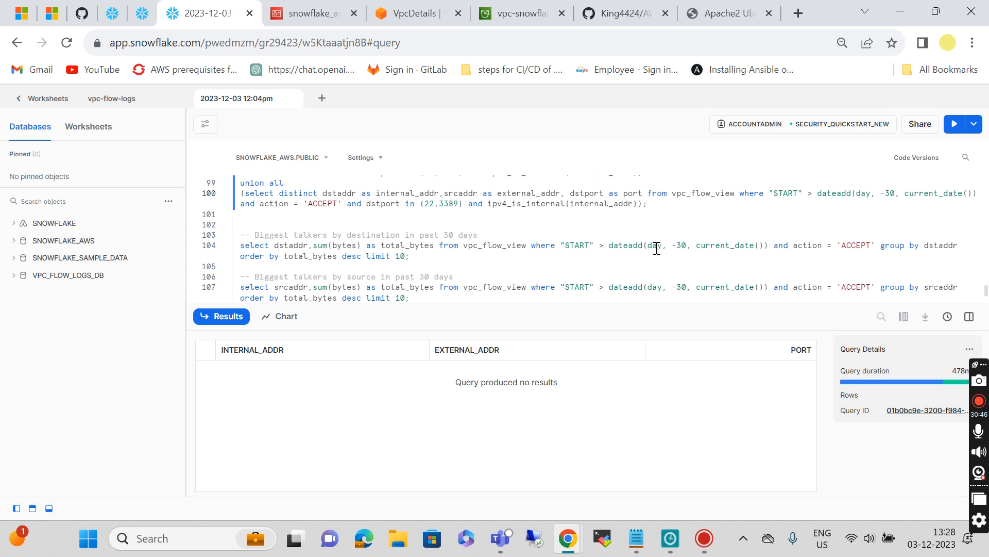
scroll(657, 248, up, 2)
scroll(657, 248, down, 3)
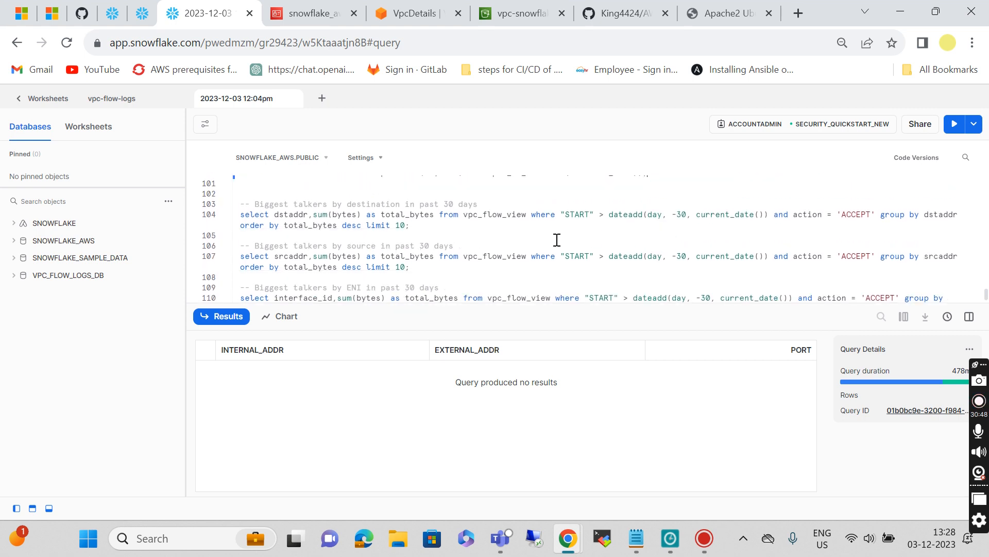
Step: Run the biggest-talkers queries by destination, by source, and by ENI
click(443, 227)
key(ctrl+Return)
scroll(443, 227, down, 1)
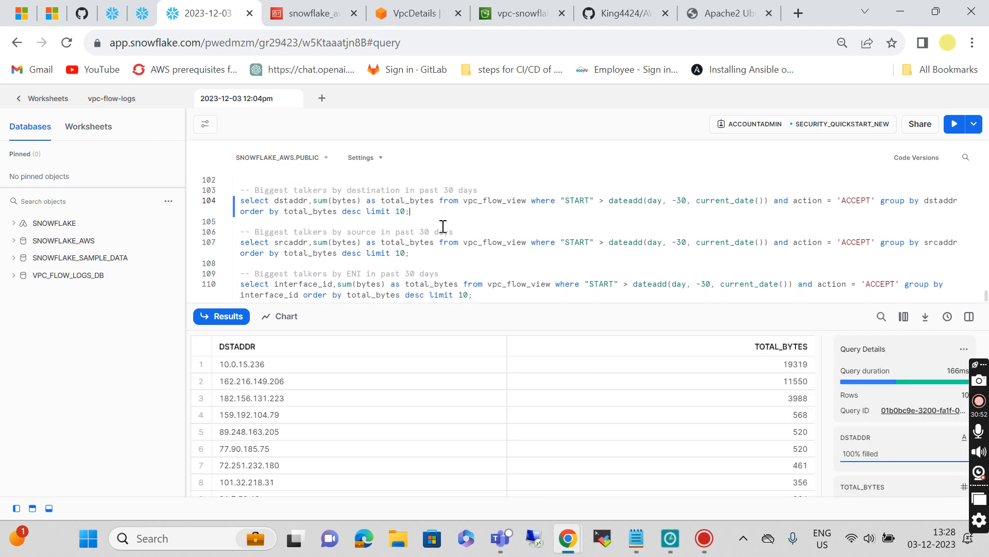
click(420, 252)
key(ctrl+Return)
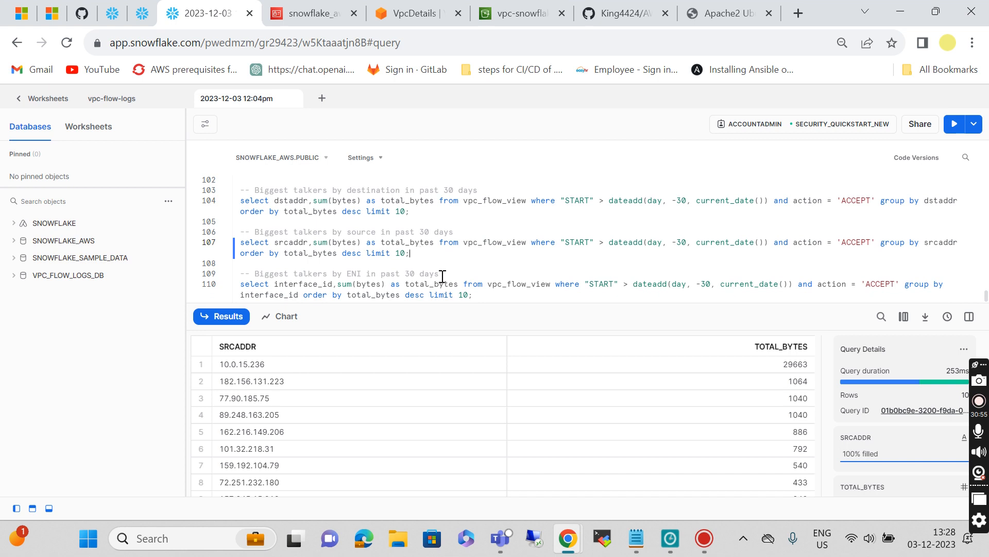
click(480, 296)
key(ctrl+Return)
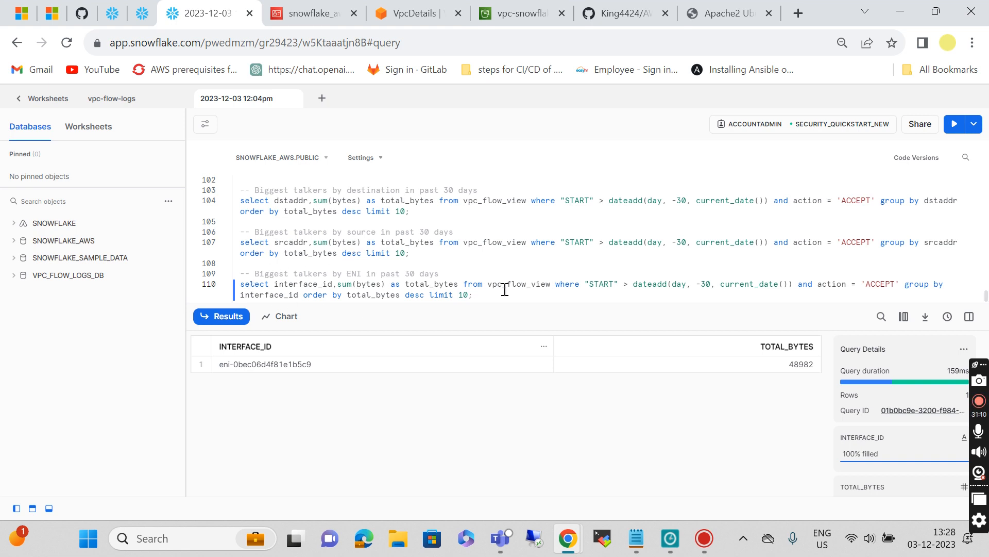
scroll(504, 289, up, 5)
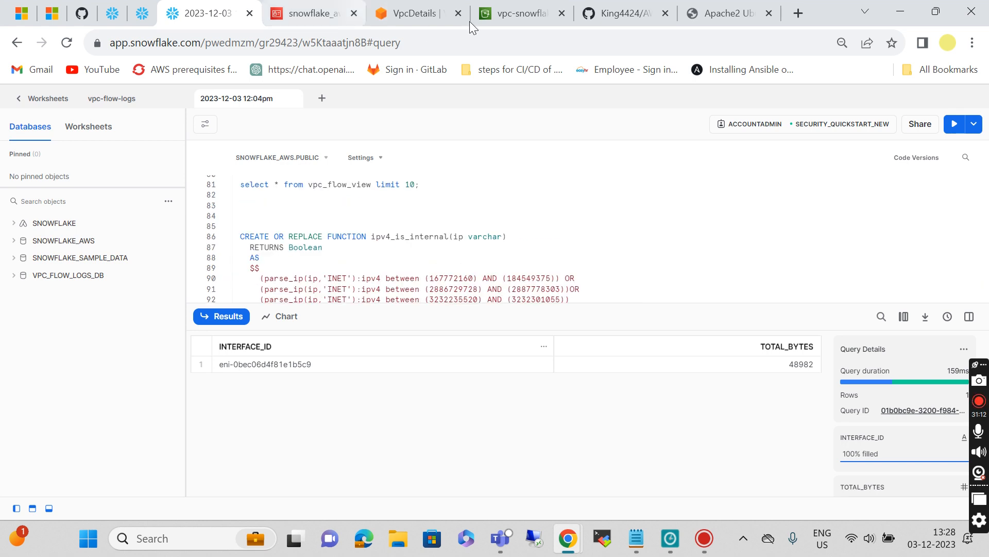
click(624, 13)
scroll(350, 461, down, 9)
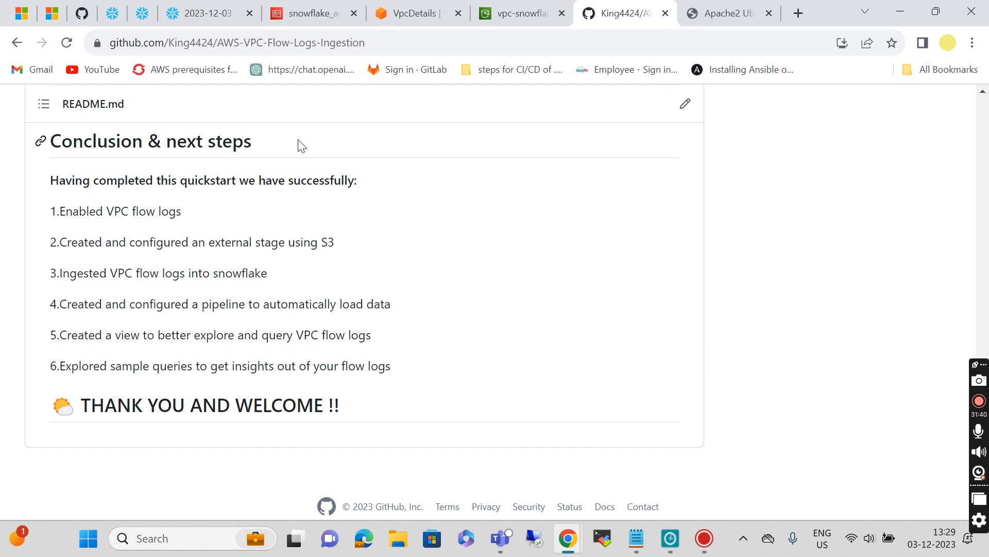
scroll(301, 146, up, 20)
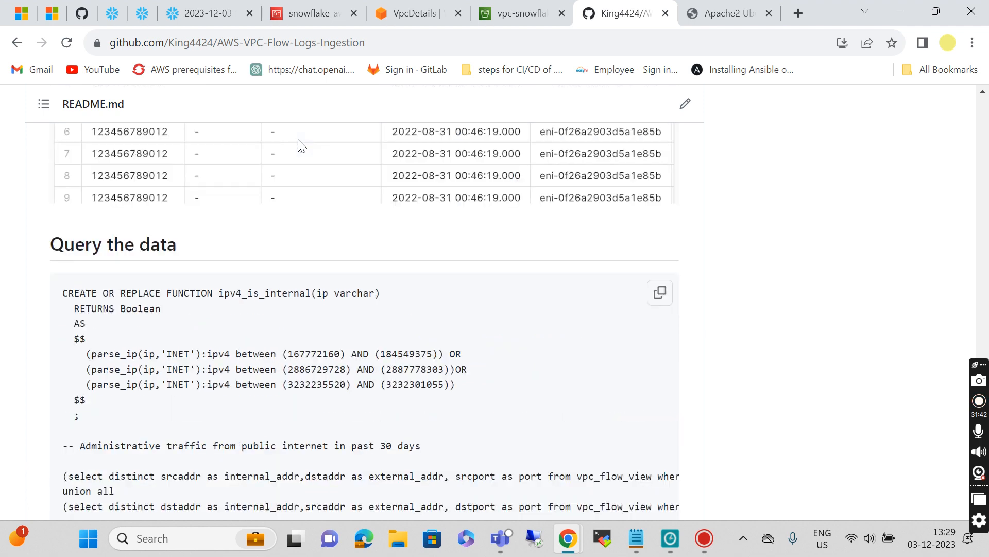